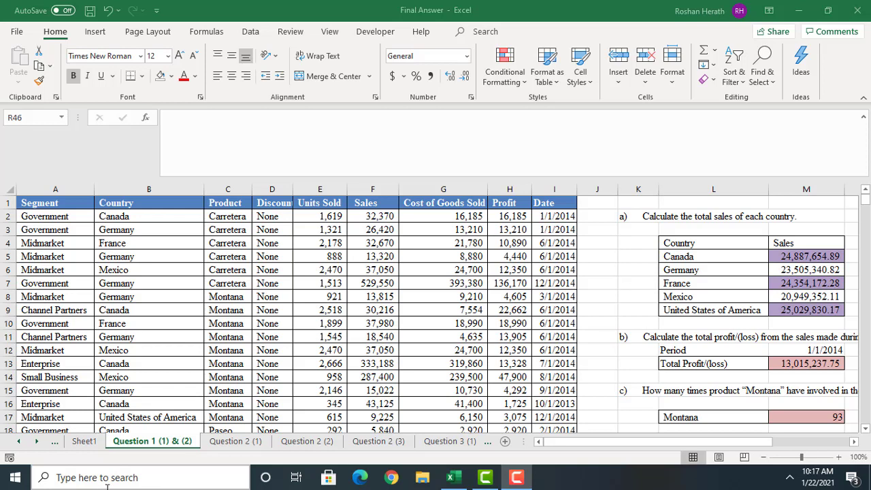
{"action": "left_click", "coordinate": [67, 477]}
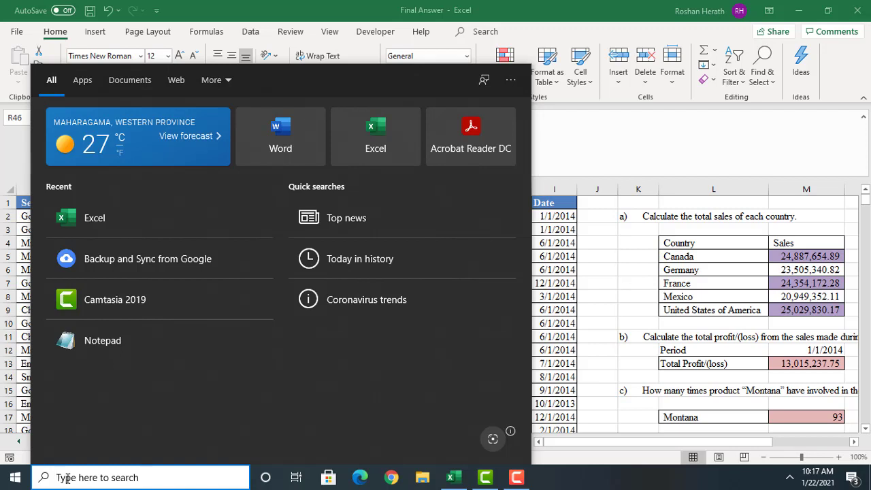
{"action": "type", "text": "EXC"}
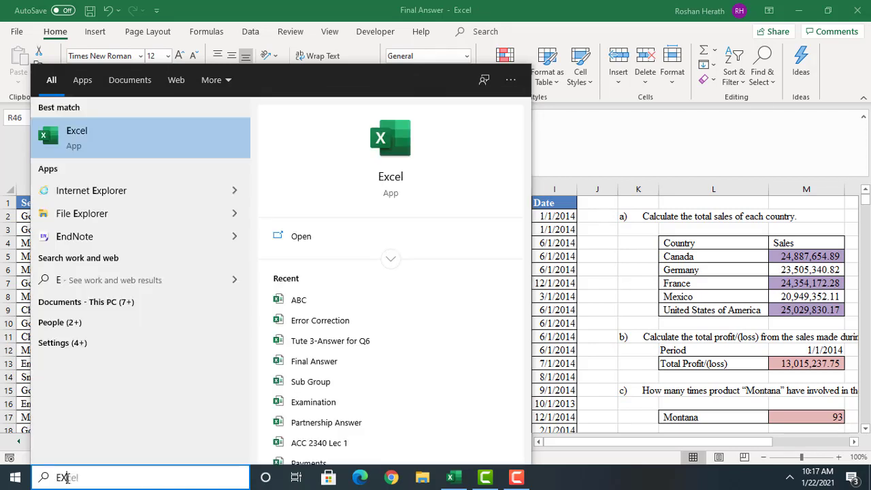
{"action": "type", "text": "EL"}
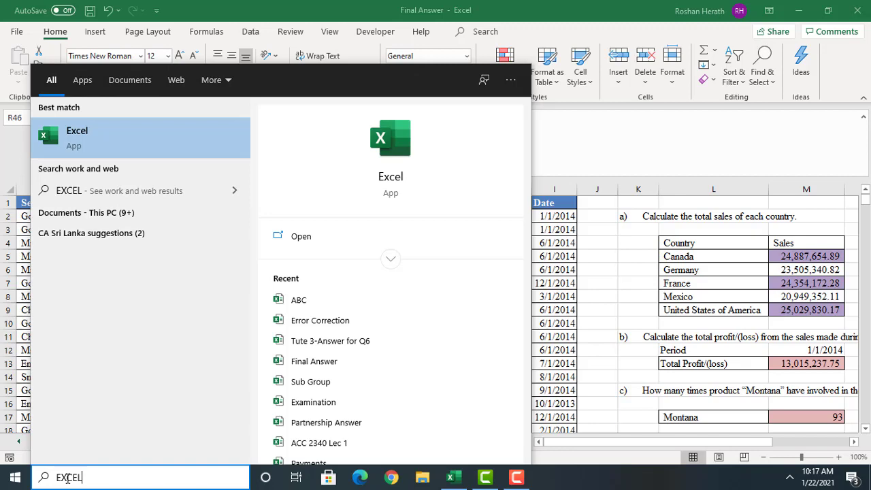
{"action": "key", "text": "Escape"}
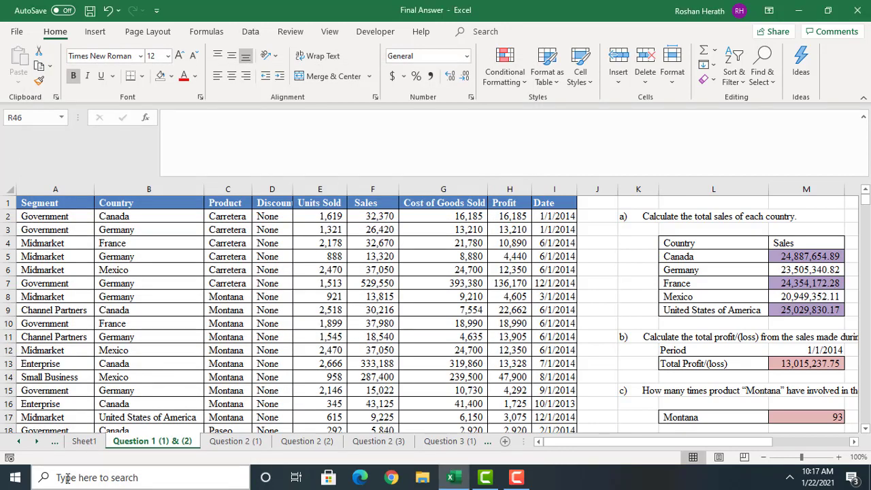
{"action": "key", "text": "ctrl+n"}
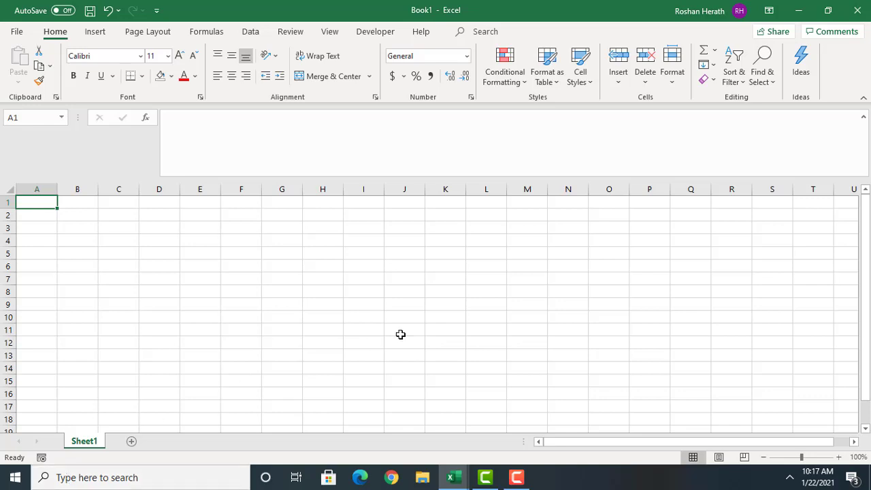
{"action": "left_click", "coordinate": [848, 17]}
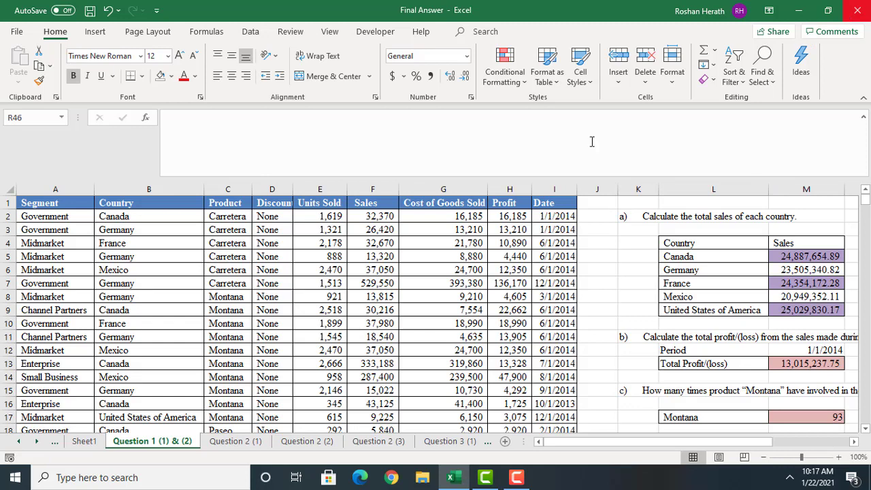
Step: Minimize the Final Answer workbook window so that the desktop shows
{"action": "left_click", "coordinate": [114, 480]}
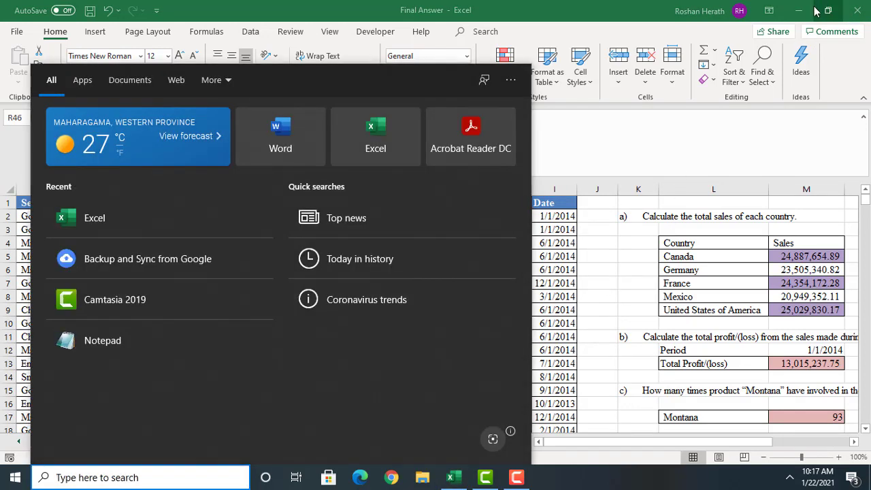
{"action": "left_click", "coordinate": [810, 10]}
{"action": "left_click", "coordinate": [810, 11]}
Step: Find Excel through the Windows search and launch it with a blank workbook in a maximized window
{"action": "left_click", "coordinate": [113, 476]}
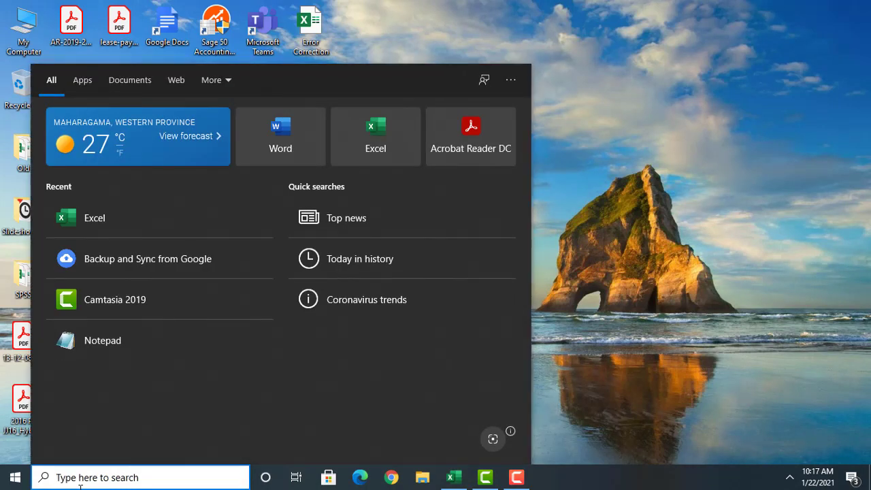
{"action": "type", "text": "EXCEL"}
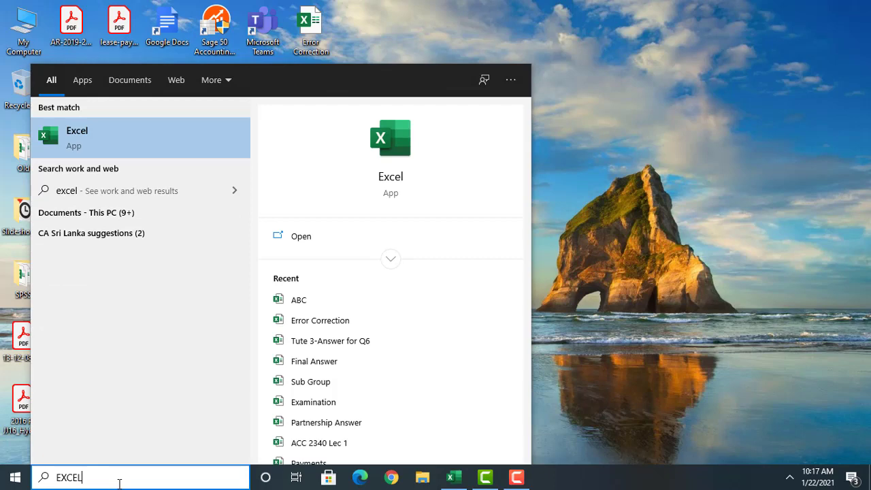
{"action": "key", "text": "Return"}
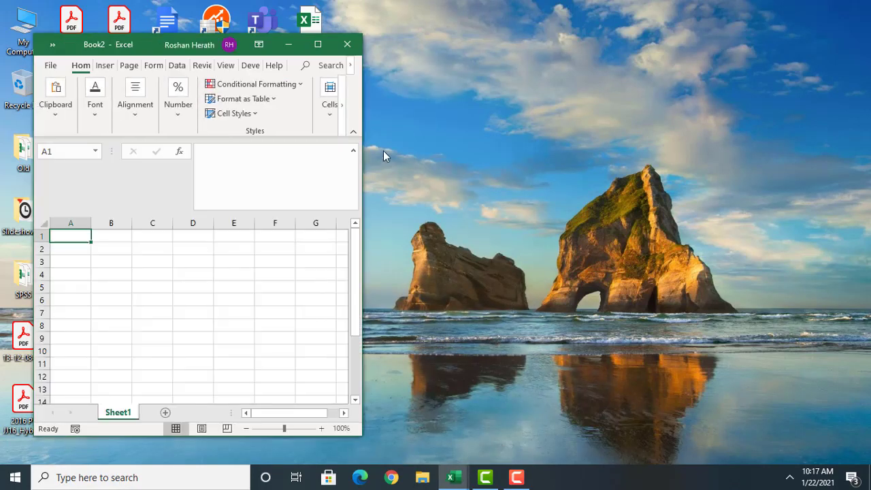
{"action": "left_click", "coordinate": [317, 44]}
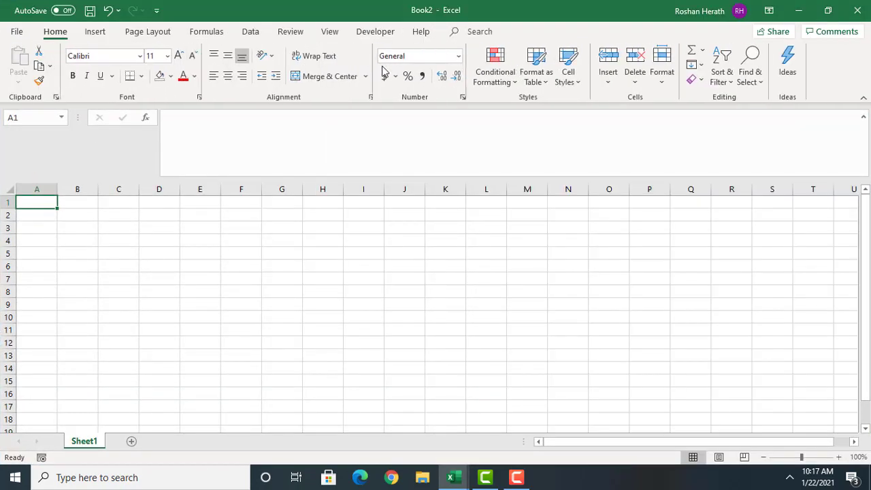
Step: Close the blank workbook and return to the desktop
{"action": "left_click", "coordinate": [590, 243]}
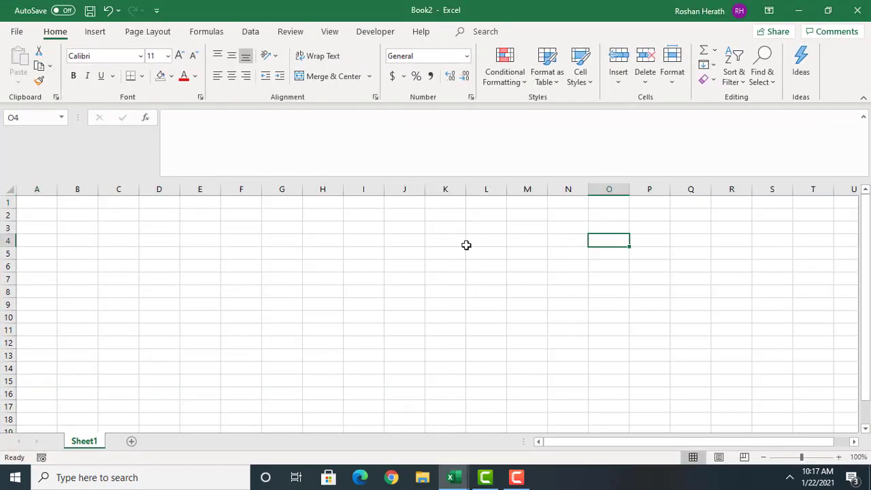
{"action": "left_click", "coordinate": [354, 291]}
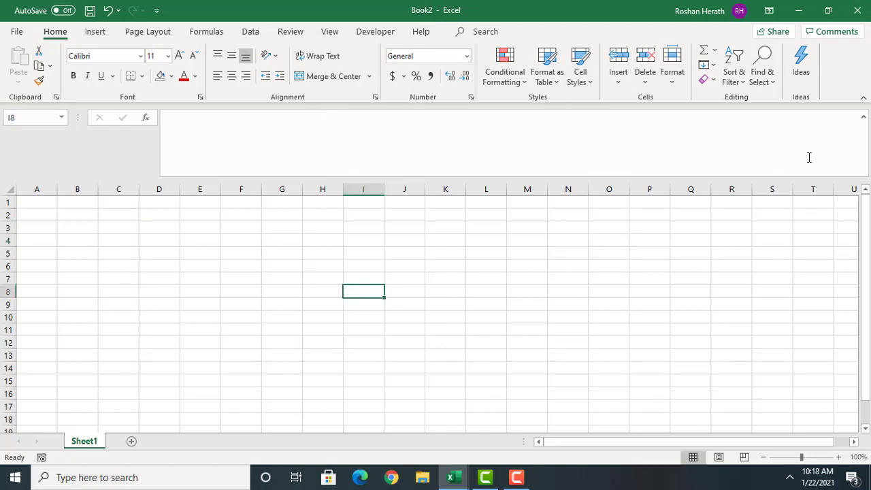
{"action": "left_click", "coordinate": [848, 21]}
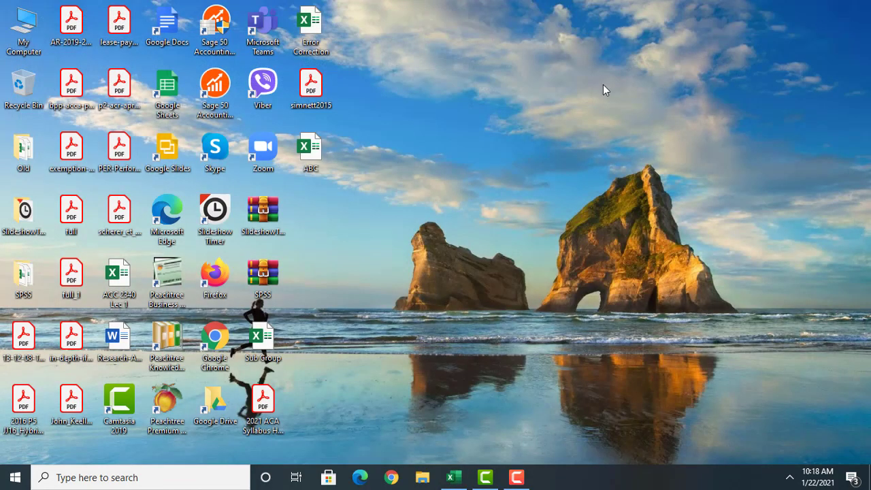
Step: Create a folder named 1301 on the New Volume (E:) drive and close the file window
{"action": "double_click", "coordinate": [20, 30]}
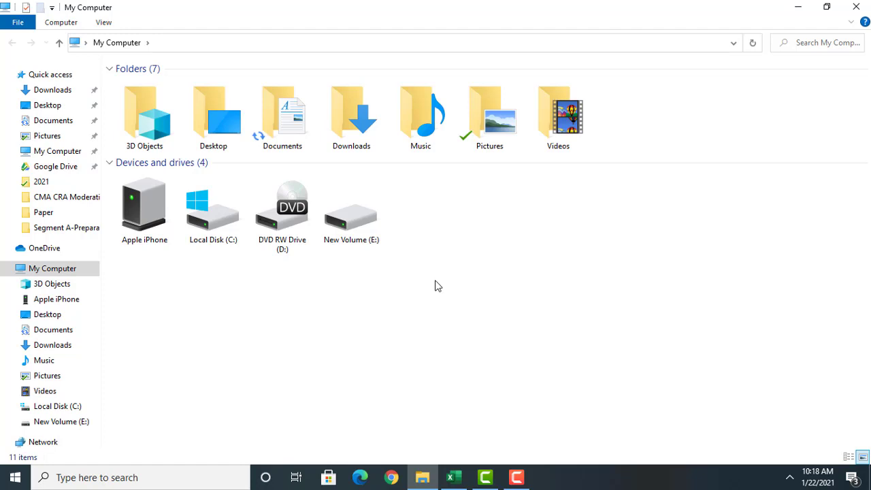
{"action": "double_click", "coordinate": [362, 217]}
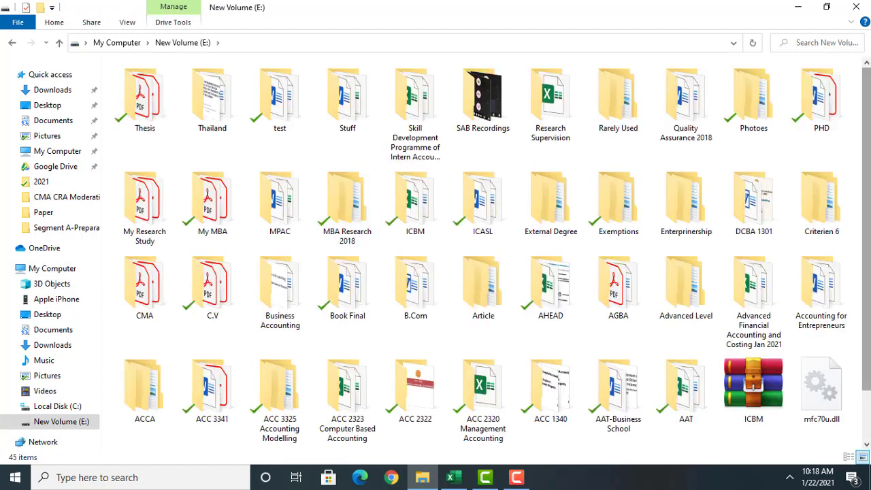
{"action": "scroll", "coordinate": [867, 312], "scroll_direction": "down", "scroll_amount": 1}
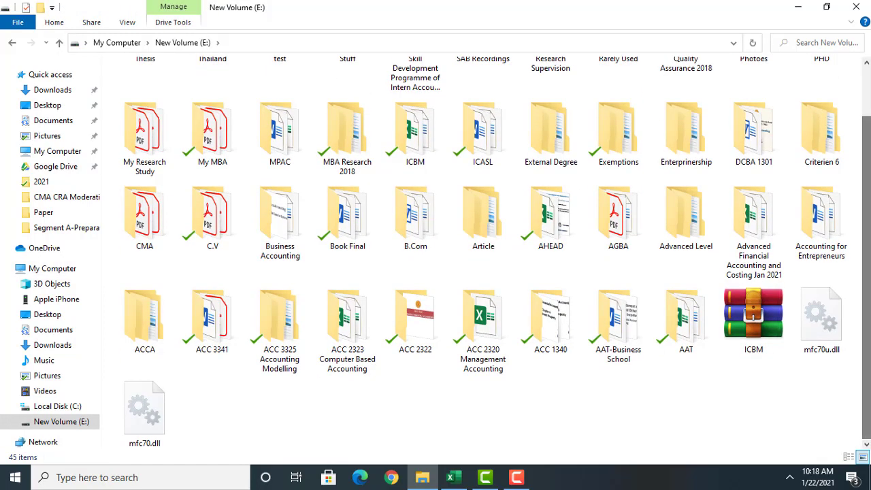
{"action": "right_click", "coordinate": [299, 418]}
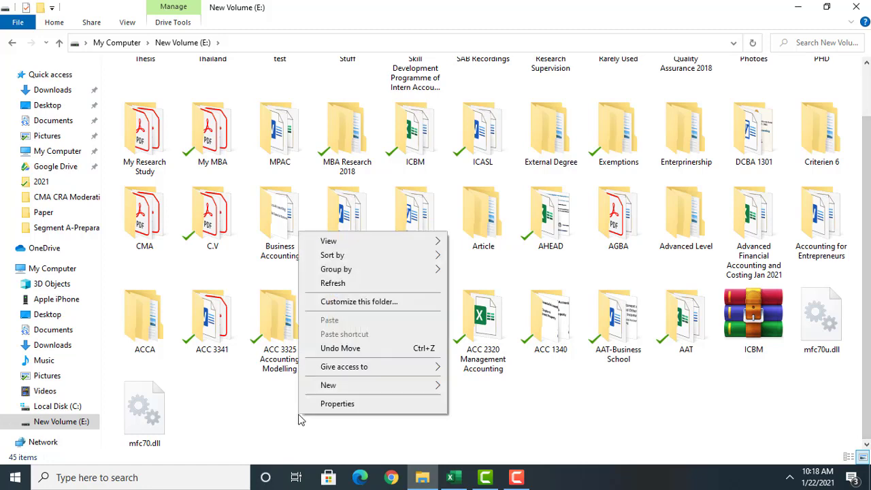
{"action": "mouse_move", "coordinate": [371, 385]}
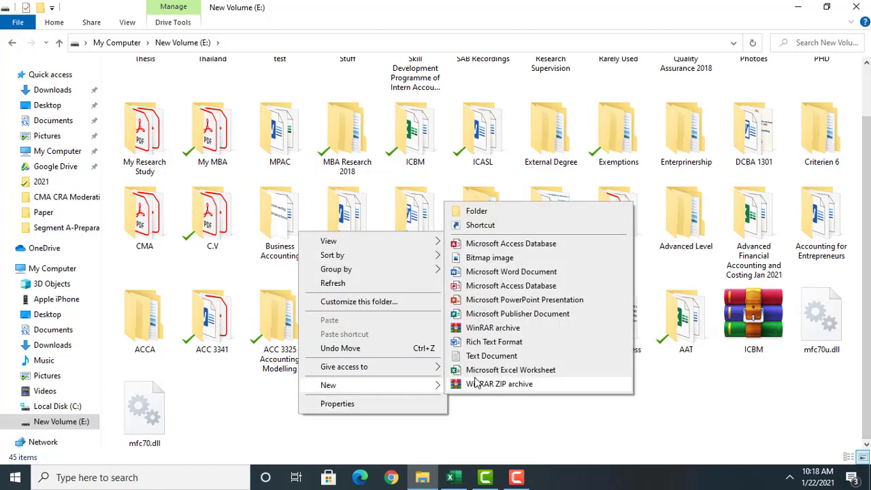
{"action": "left_click", "coordinate": [476, 216]}
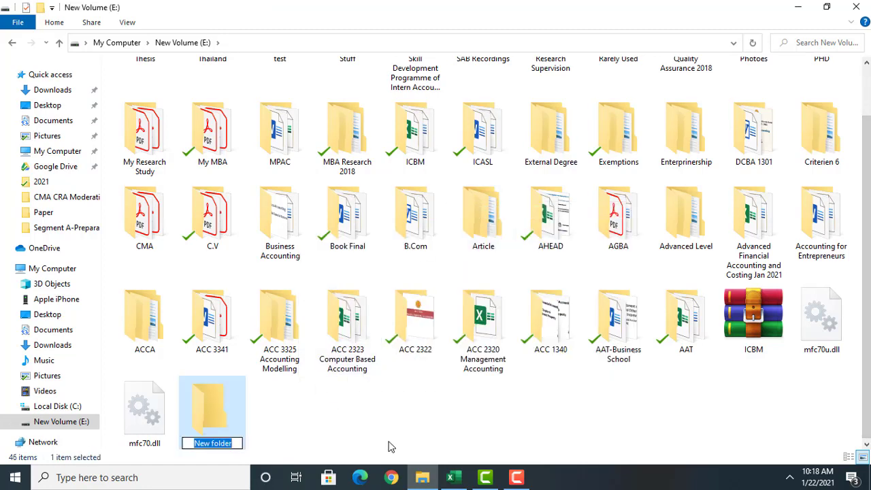
{"action": "type", "text": "1301"}
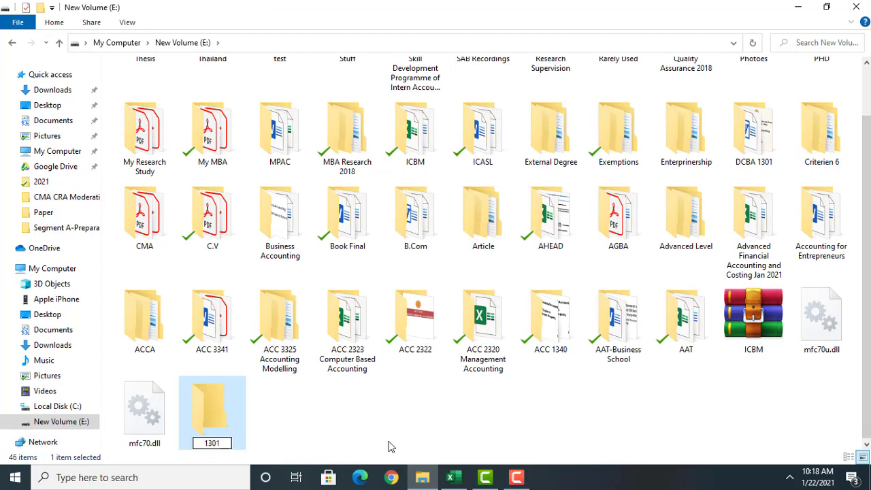
{"action": "key", "text": "Return"}
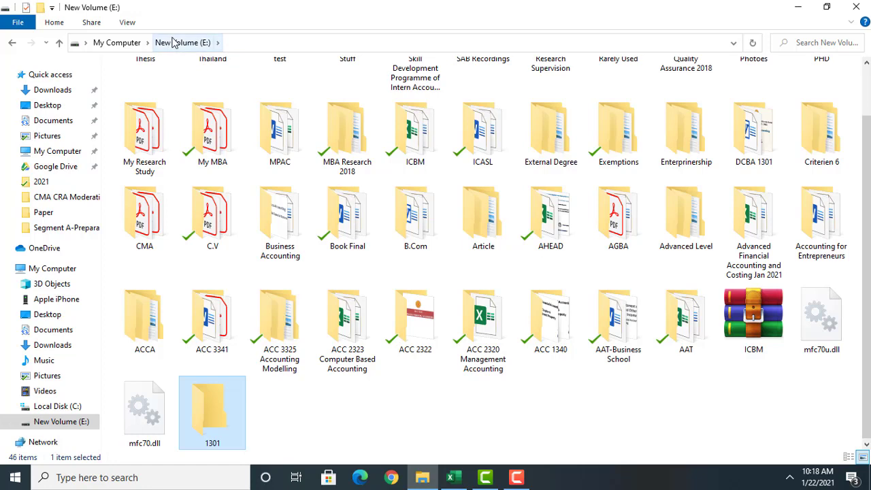
{"action": "left_click", "coordinate": [856, 7]}
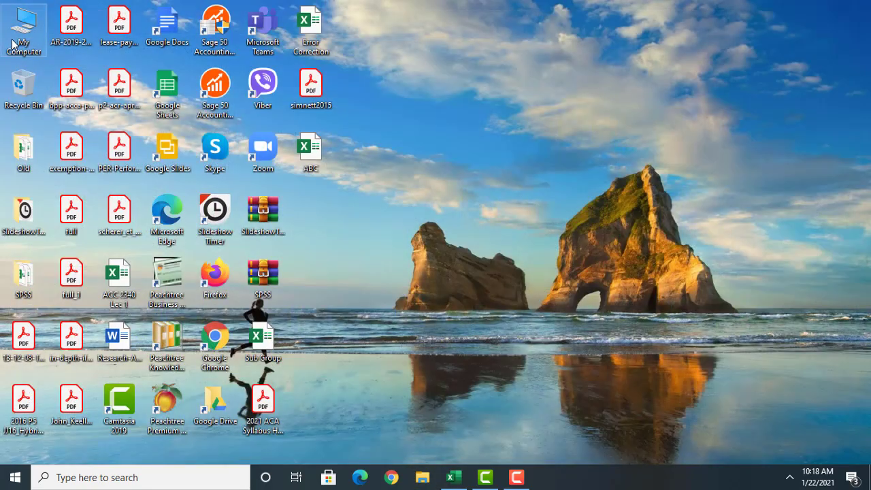
Step: Open the New Volume (E:) drive from My Computer on the desktop
{"action": "double_click", "coordinate": [25, 30]}
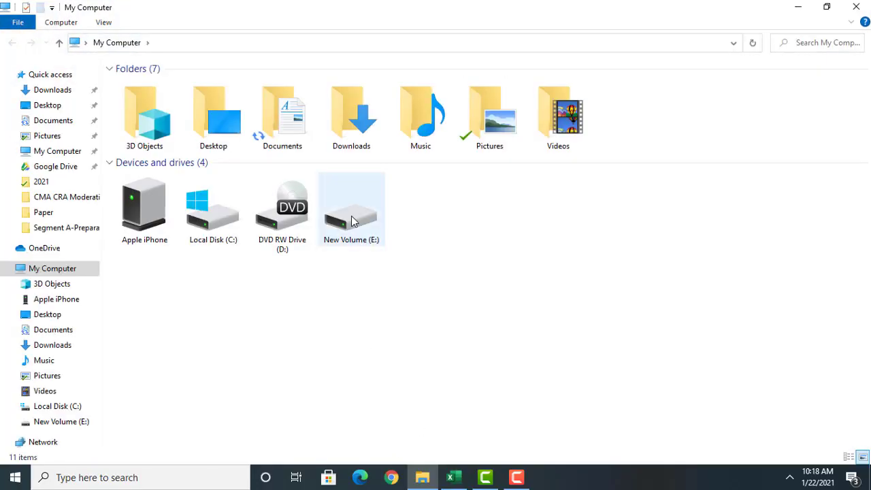
{"action": "double_click", "coordinate": [352, 222]}
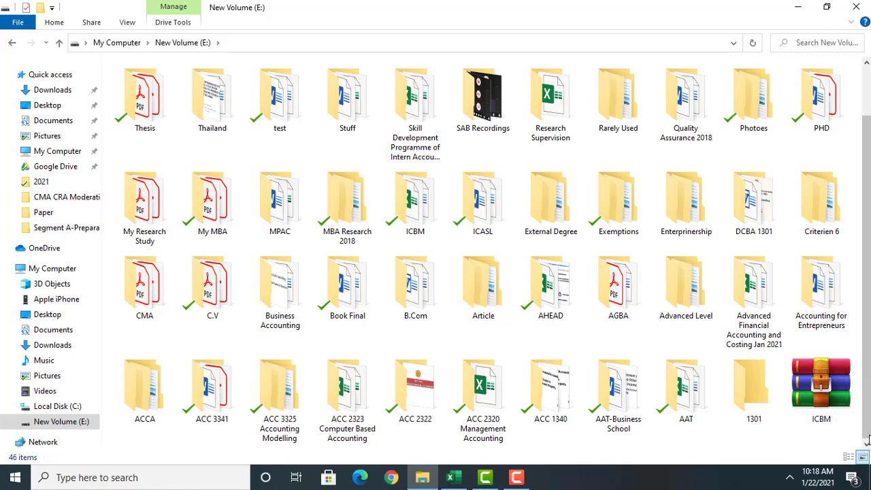
{"action": "scroll", "coordinate": [747, 351], "scroll_direction": "down", "scroll_amount": 1}
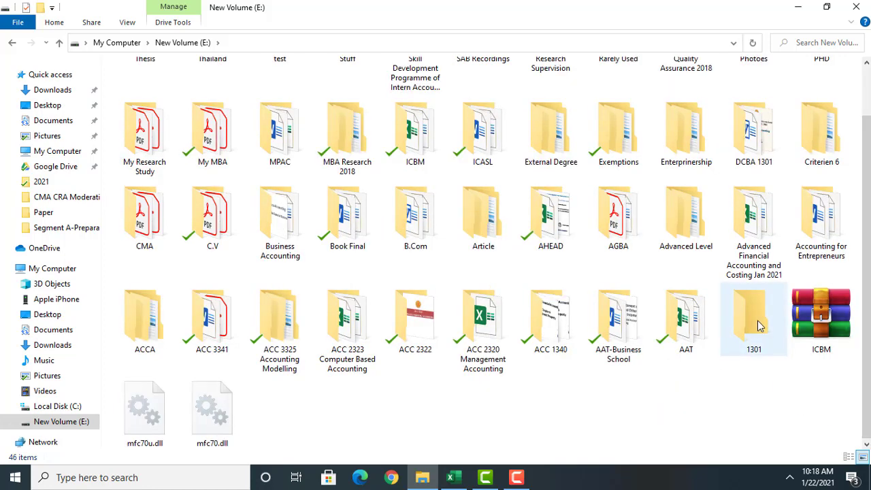
Step: Delete the 1301 folder from the New Volume (E:) drive
{"action": "left_click", "coordinate": [758, 324]}
{"action": "key", "text": "Delete"}
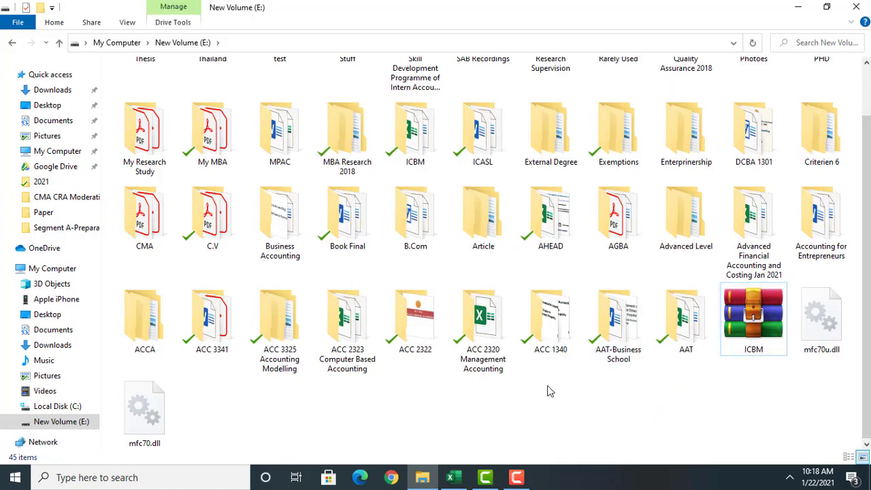
Step: Create a new folder named 1301 on the New Volume (E:) drive
{"action": "right_click", "coordinate": [286, 420]}
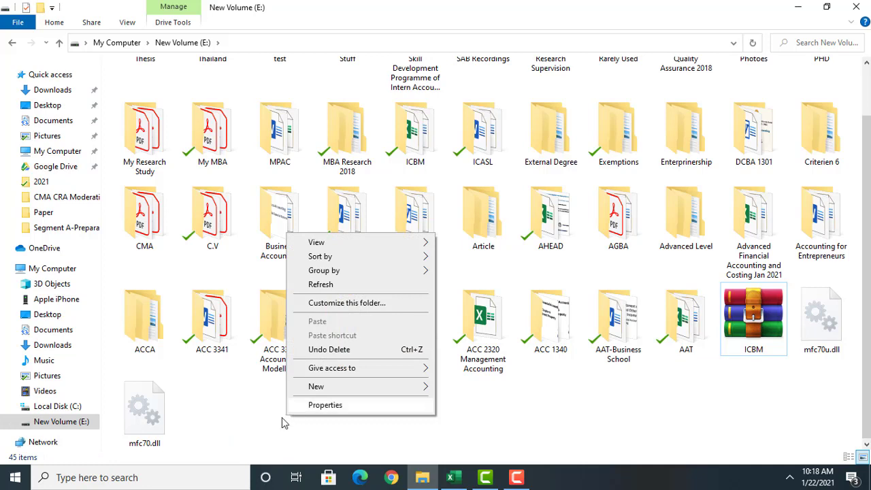
{"action": "right_click", "coordinate": [264, 422]}
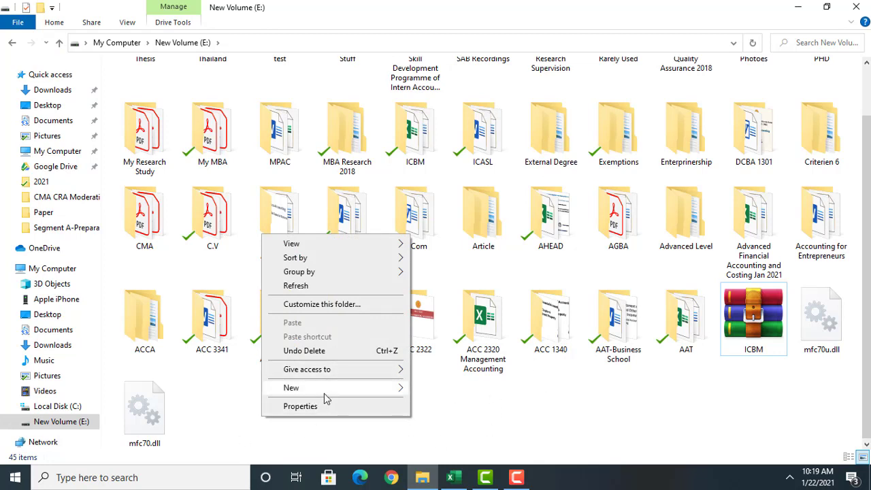
{"action": "mouse_move", "coordinate": [324, 393]}
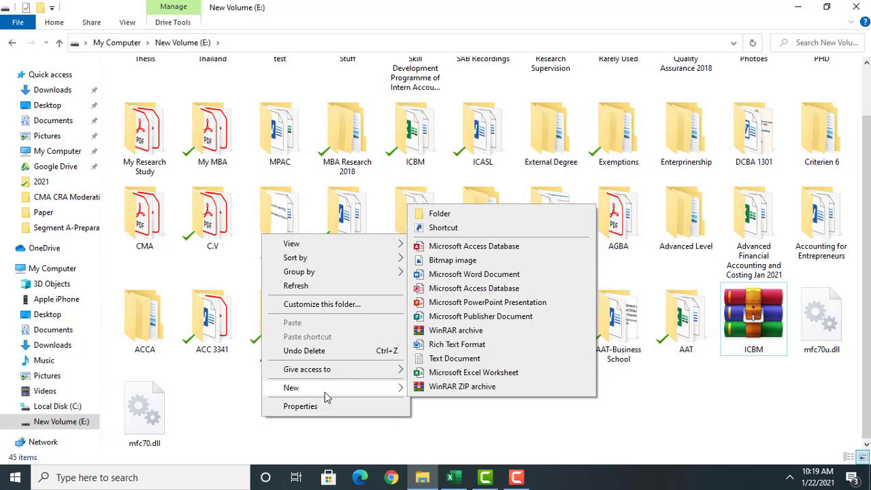
{"action": "left_click", "coordinate": [439, 214]}
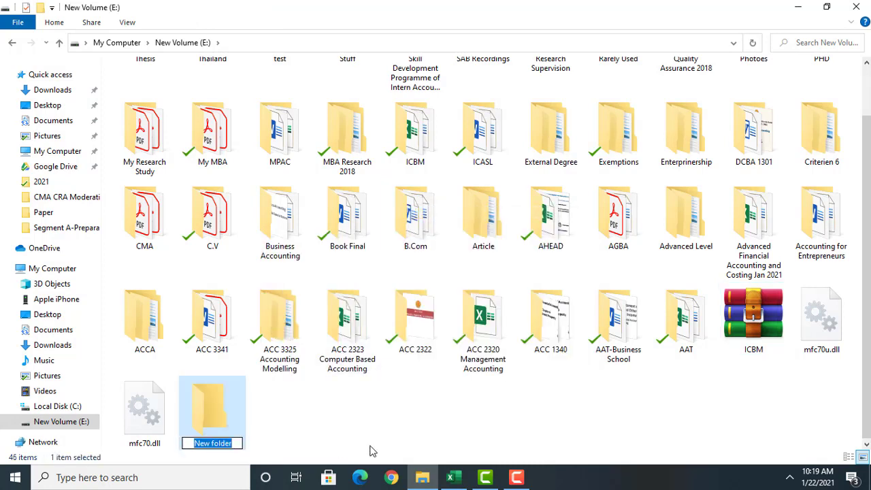
{"action": "type", "text": "1301"}
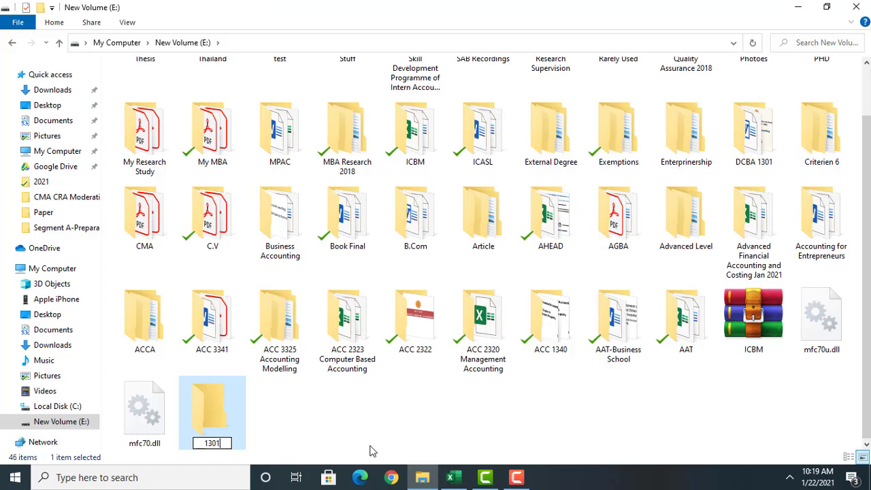
{"action": "left_click", "coordinate": [325, 430]}
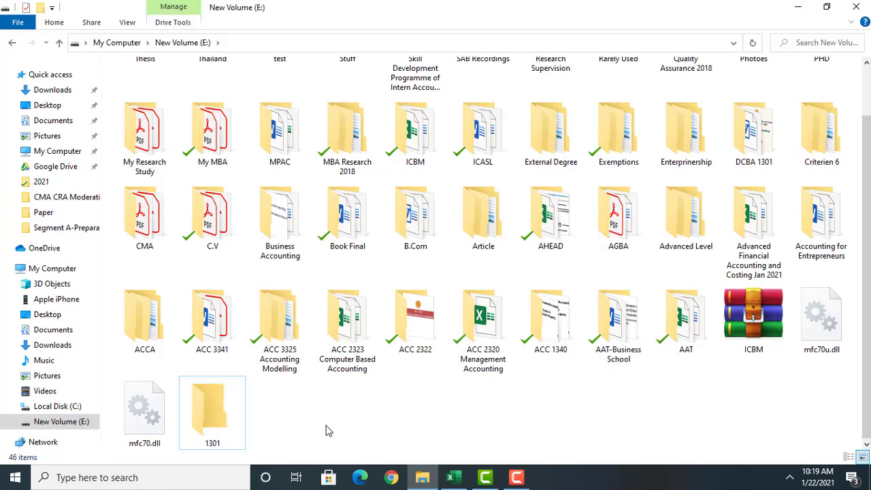
Step: Create a Microsoft Excel worksheet named Test inside the 1301 folder on the New Volume (E:) drive
{"action": "double_click", "coordinate": [206, 431]}
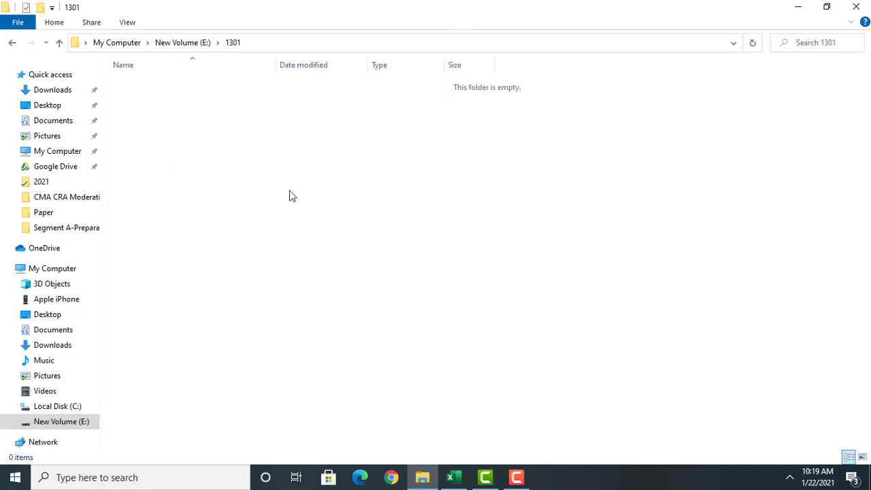
{"action": "right_click", "coordinate": [174, 112]}
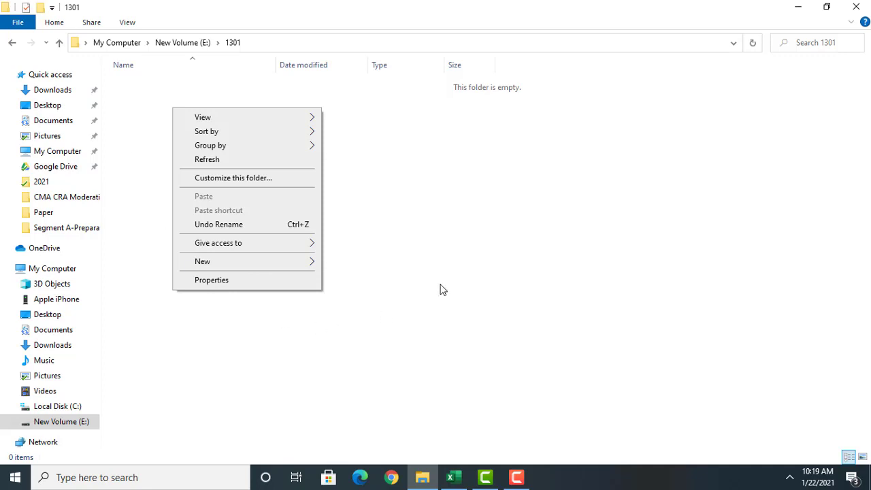
{"action": "mouse_move", "coordinate": [287, 264]}
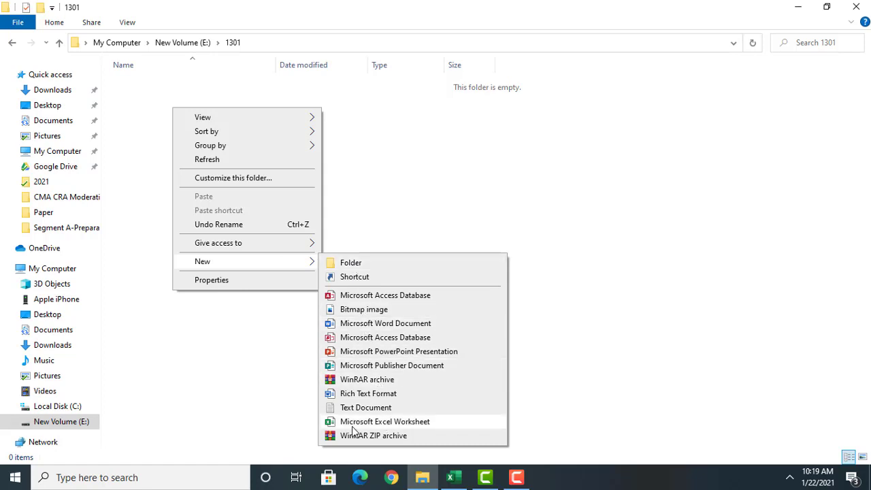
{"action": "left_click", "coordinate": [413, 423]}
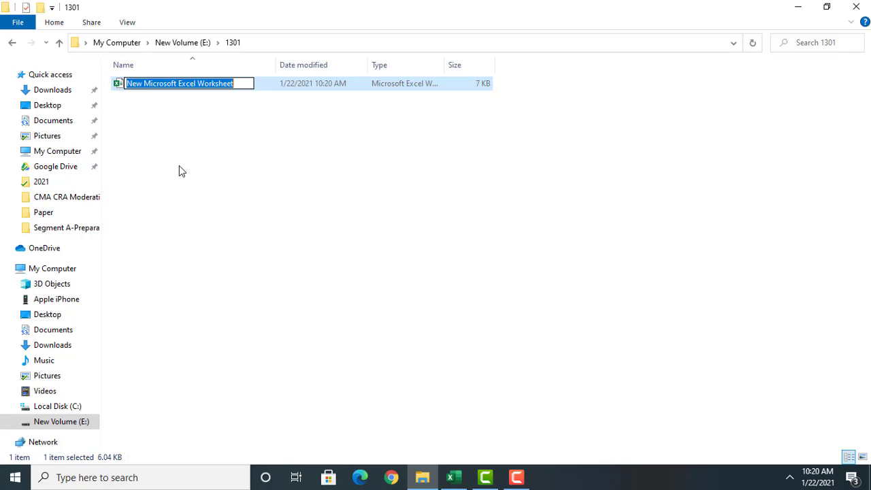
{"action": "key", "text": "BackSpace"}
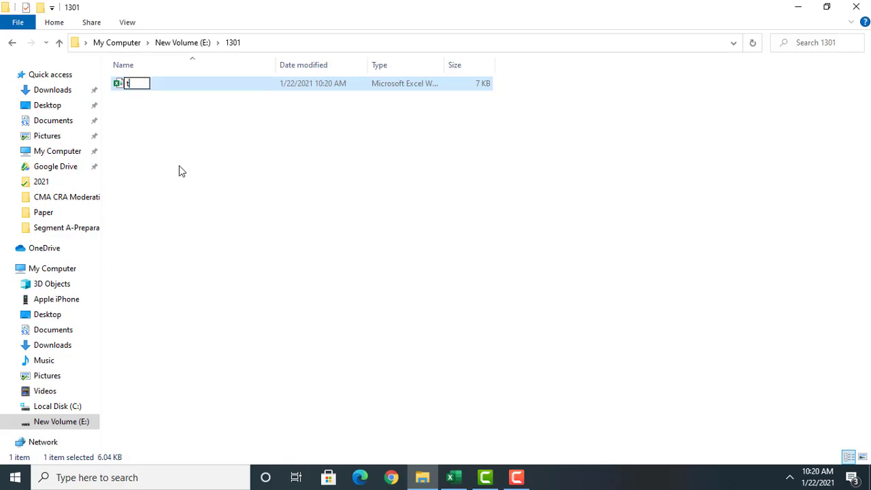
{"action": "type", "text": "tEST"}
{"action": "key", "text": "BackSpace"}
{"action": "key", "text": "BackSpace"}
{"action": "key", "text": "BackSpace"}
{"action": "key", "text": "BackSpace"}
{"action": "type", "text": "Test"}
{"action": "left_click", "coordinate": [164, 174]}
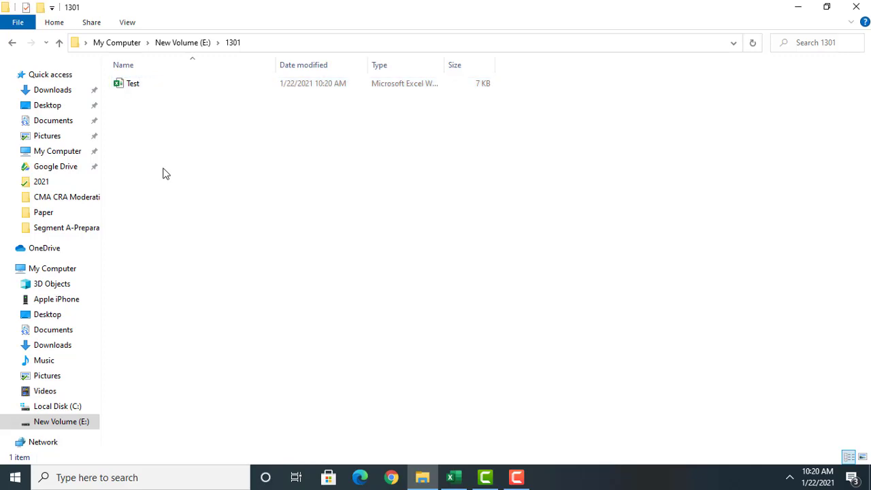
Step: Open the Test workbook from the 1301 folder, close it and minimize the remaining Excel workbook
{"action": "left_click", "coordinate": [133, 86]}
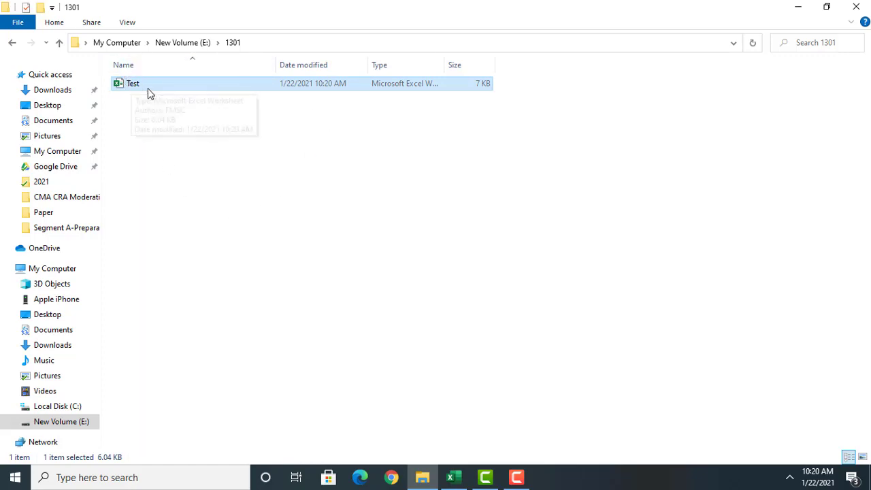
{"action": "left_click", "coordinate": [153, 85]}
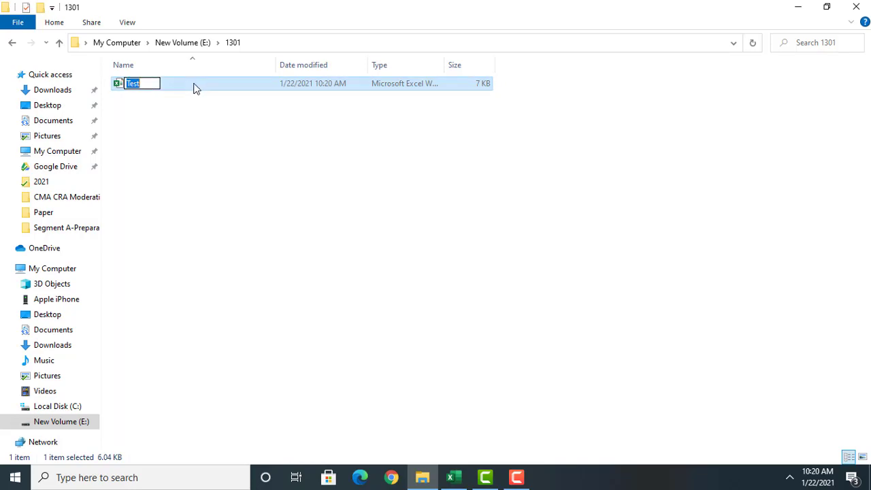
{"action": "double_click", "coordinate": [194, 85]}
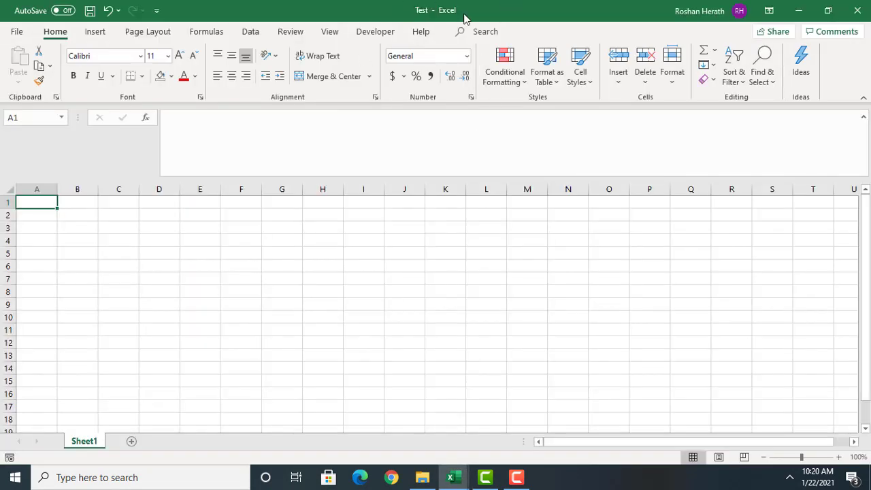
{"action": "left_click", "coordinate": [858, 16]}
{"action": "left_click", "coordinate": [800, 12]}
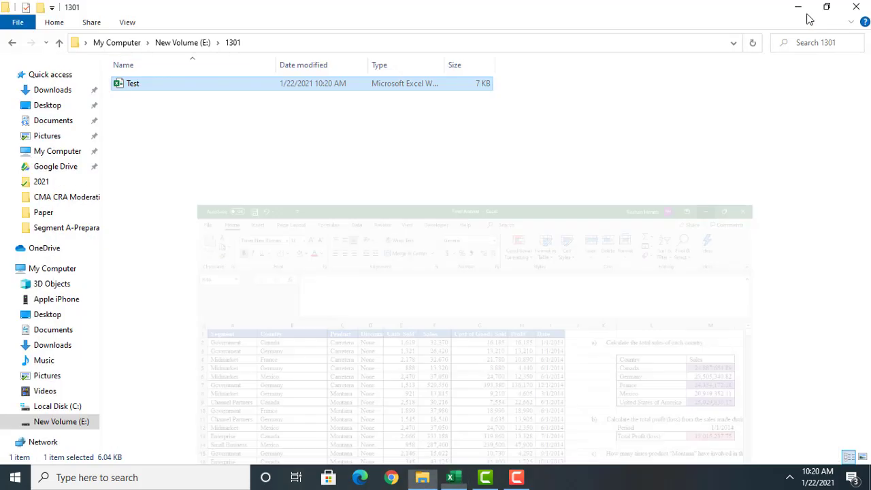
Step: Go back from the 1301 folder to My Computer and close the file window
{"action": "left_click", "coordinate": [210, 206]}
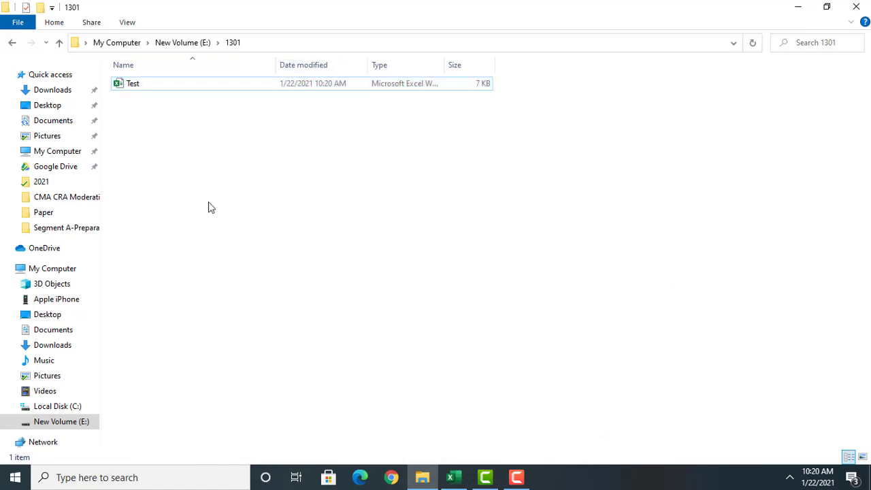
{"action": "left_click", "coordinate": [9, 44]}
{"action": "left_click", "coordinate": [9, 43]}
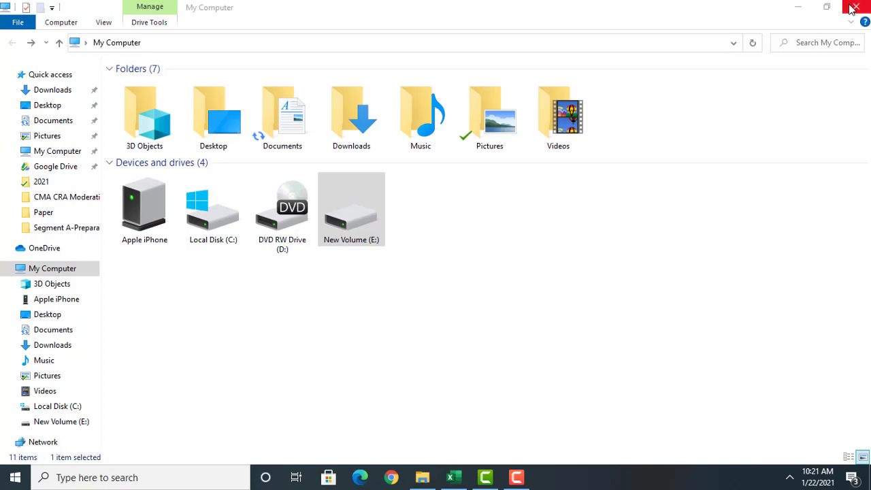
{"action": "left_click", "coordinate": [856, 6]}
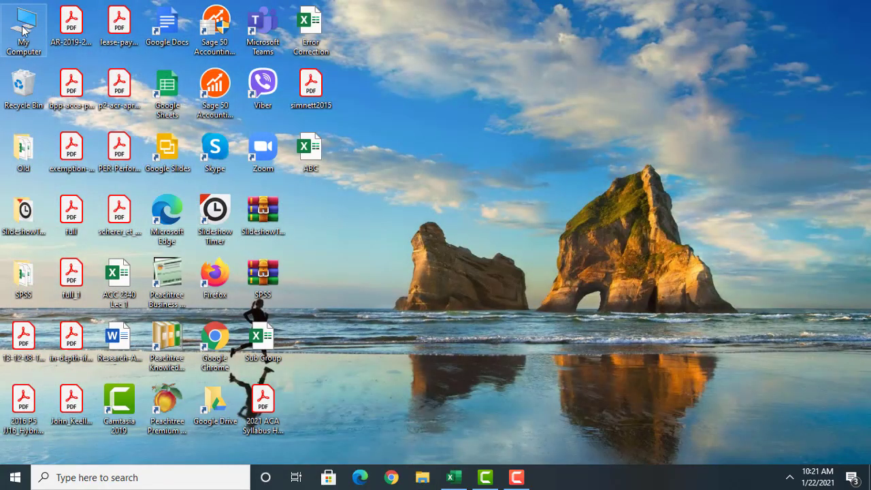
Step: Open the 1301 folder on the New Volume (E:) drive, starting from My Computer on the desktop
{"action": "double_click", "coordinate": [22, 29]}
{"action": "left_click", "coordinate": [358, 219]}
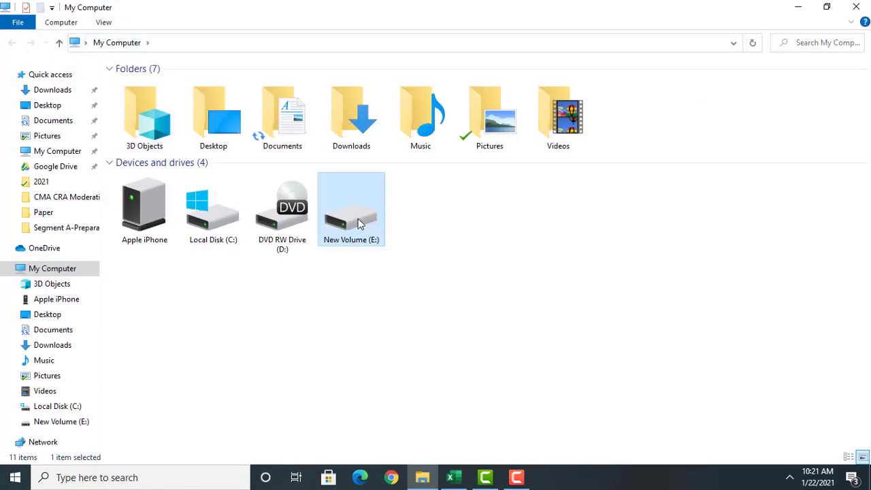
{"action": "double_click", "coordinate": [358, 219]}
{"action": "left_click", "coordinate": [868, 416]}
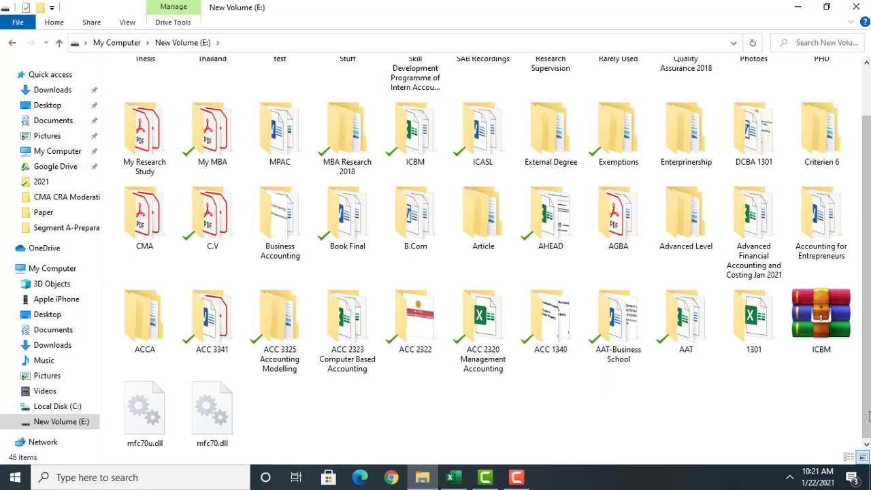
{"action": "double_click", "coordinate": [739, 346]}
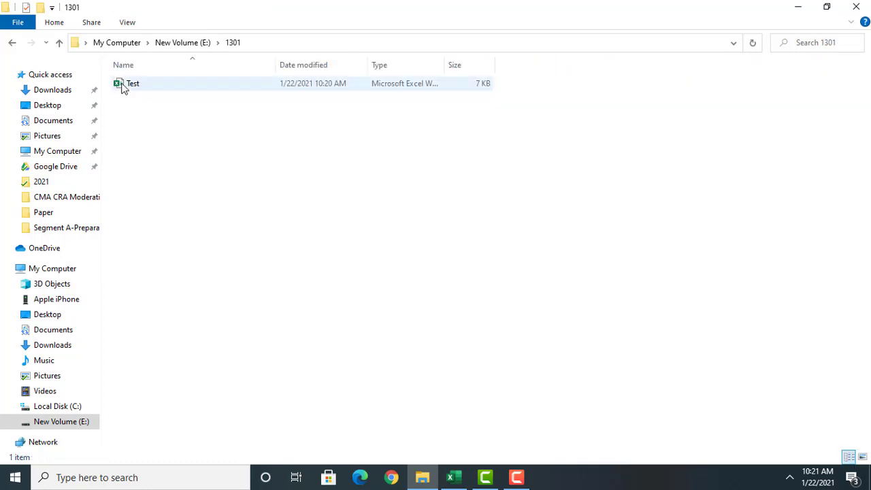
Step: Check that the Test workbook opens, close it, and return to the desktop with the other workbook minimized and the folder window closed
{"action": "double_click", "coordinate": [127, 88]}
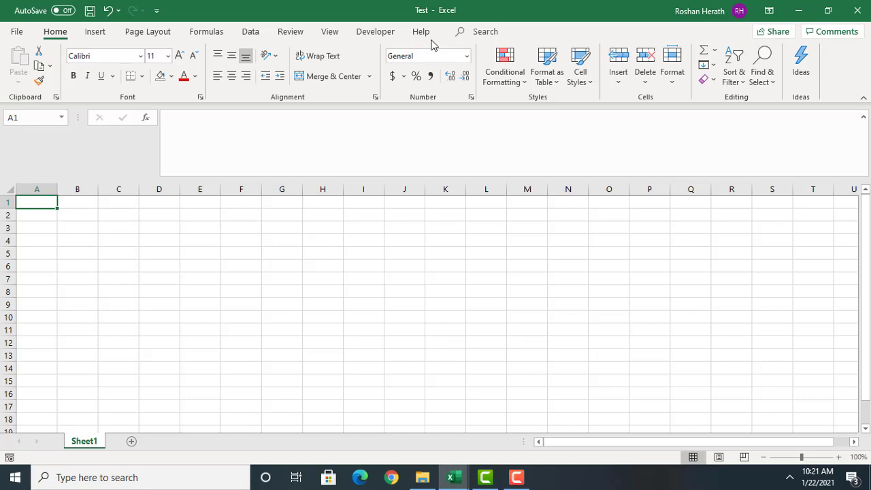
{"action": "left_click", "coordinate": [866, 11]}
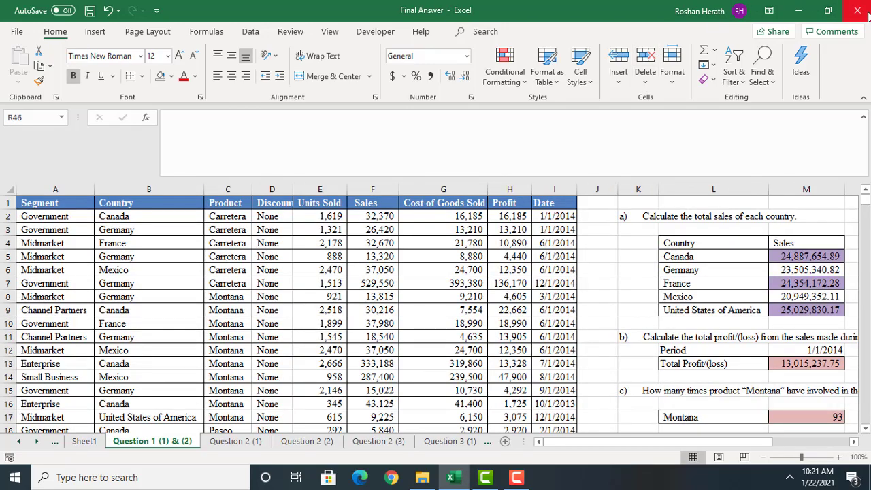
{"action": "left_click", "coordinate": [796, 15]}
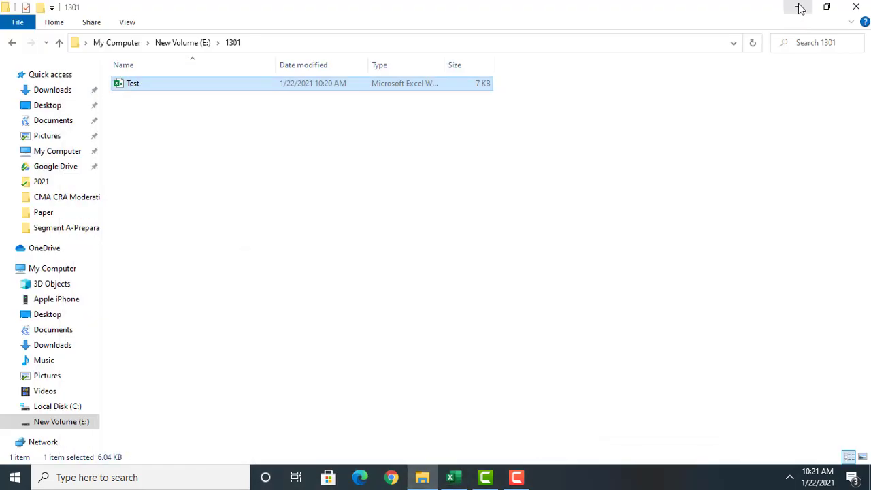
{"action": "left_click", "coordinate": [856, 6]}
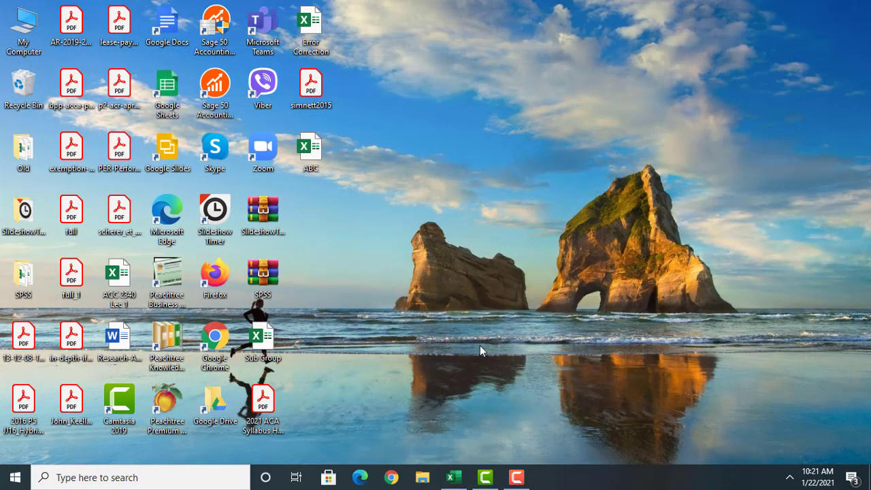
Step: Launch Excel by searching Windows for "excel" and maximize the blank workbook's window
{"action": "left_click", "coordinate": [83, 480]}
{"action": "type", "text": "excel"}
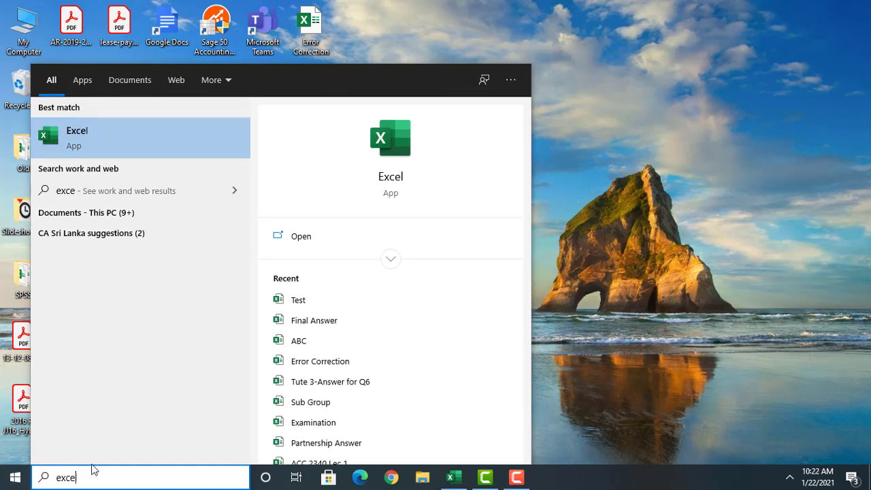
{"action": "type", "text": "l"}
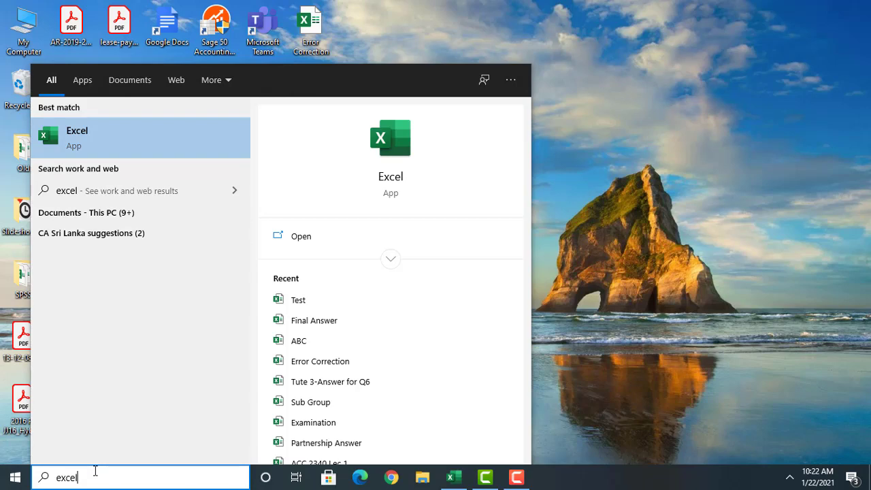
{"action": "key", "text": "Return"}
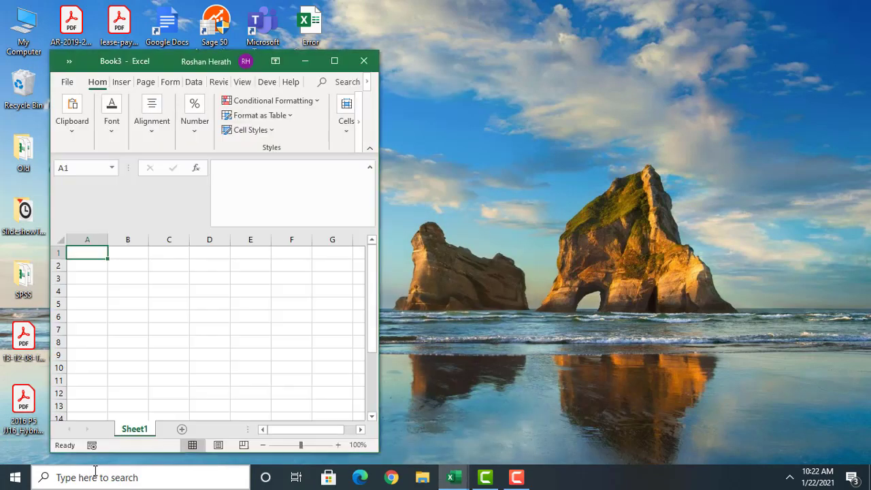
{"action": "left_click", "coordinate": [334, 61]}
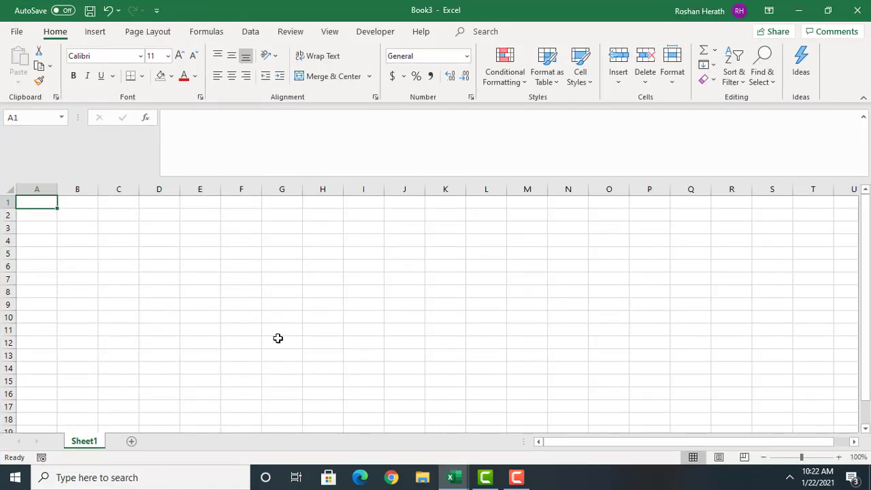
Step: Save the blank workbook as Test 2 in the 1301 folder on the New Volume (E:) drive and close it
{"action": "left_click", "coordinate": [17, 33]}
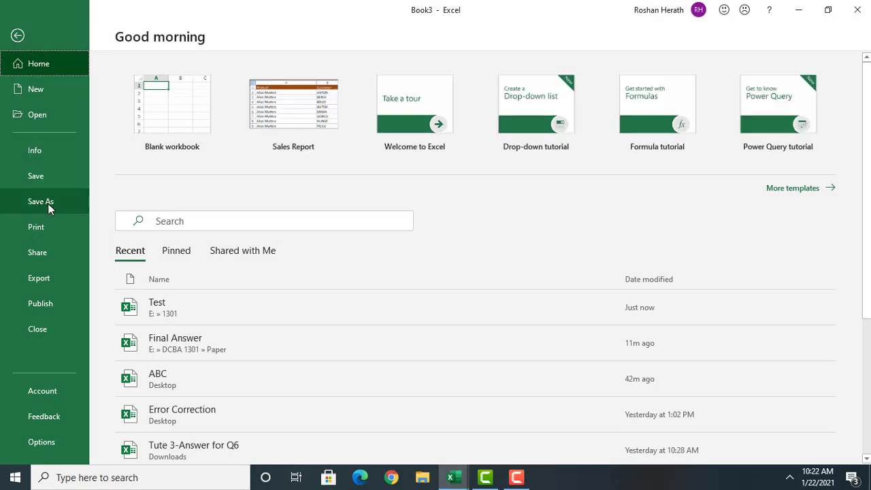
{"action": "left_click", "coordinate": [48, 204]}
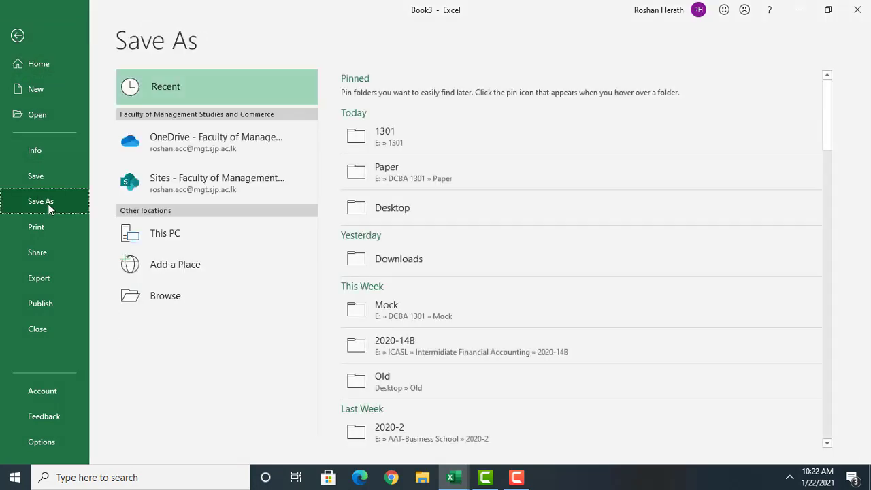
{"action": "left_click", "coordinate": [163, 297]}
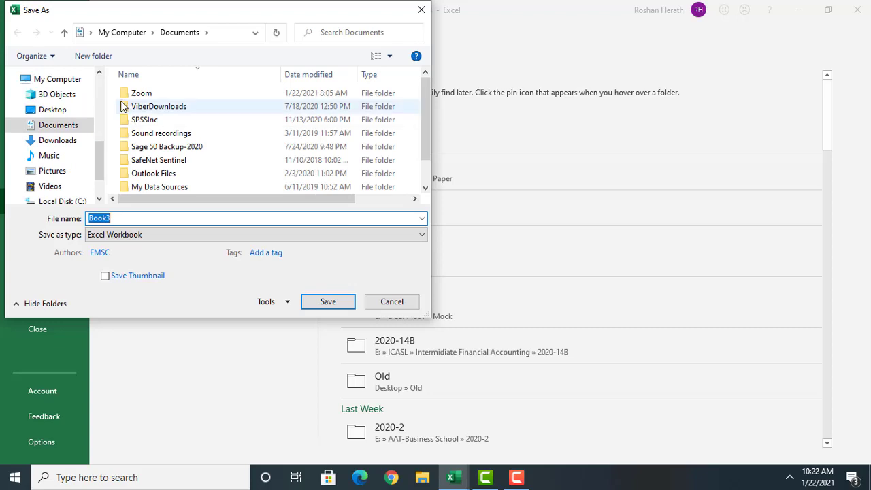
{"action": "scroll", "coordinate": [428, 179], "scroll_direction": "down", "scroll_amount": 1}
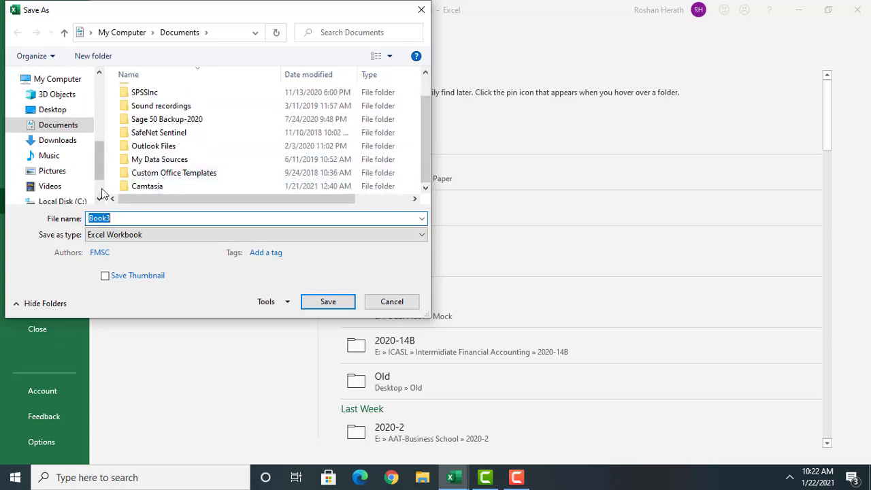
{"action": "scroll", "coordinate": [102, 192], "scroll_direction": "down", "scroll_amount": 2}
{"action": "left_click", "coordinate": [65, 166]}
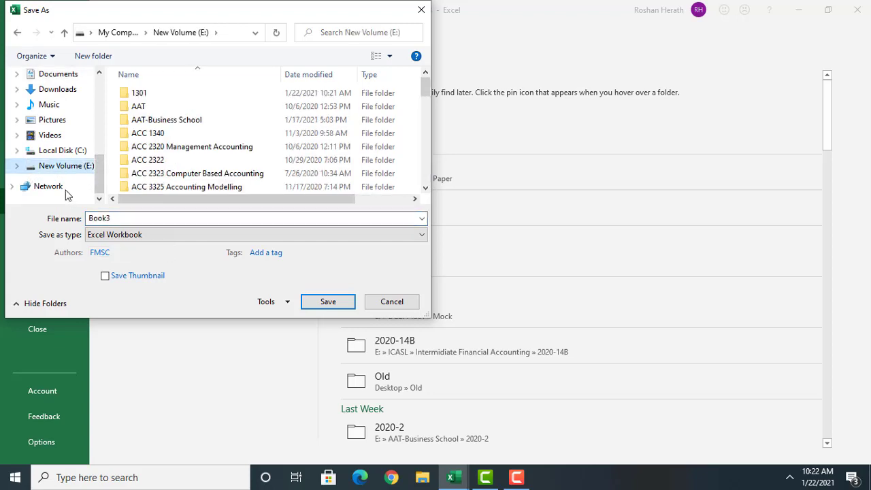
{"action": "double_click", "coordinate": [145, 92]}
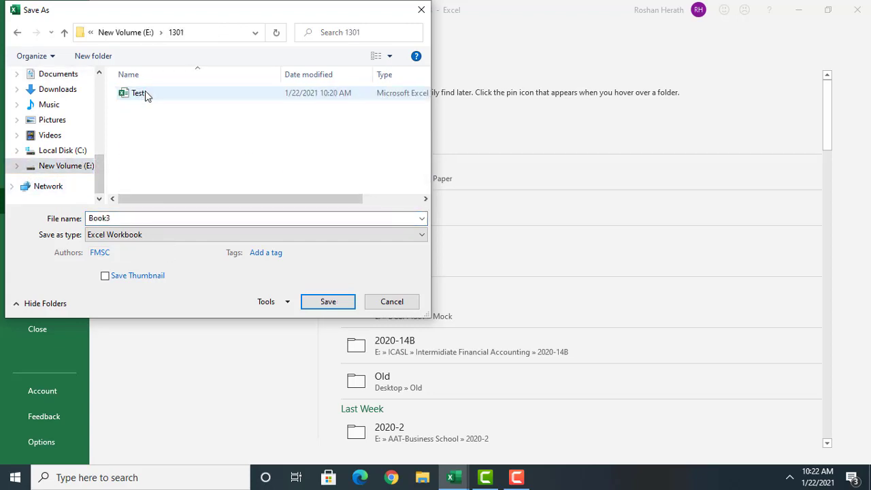
{"action": "double_click", "coordinate": [119, 218]}
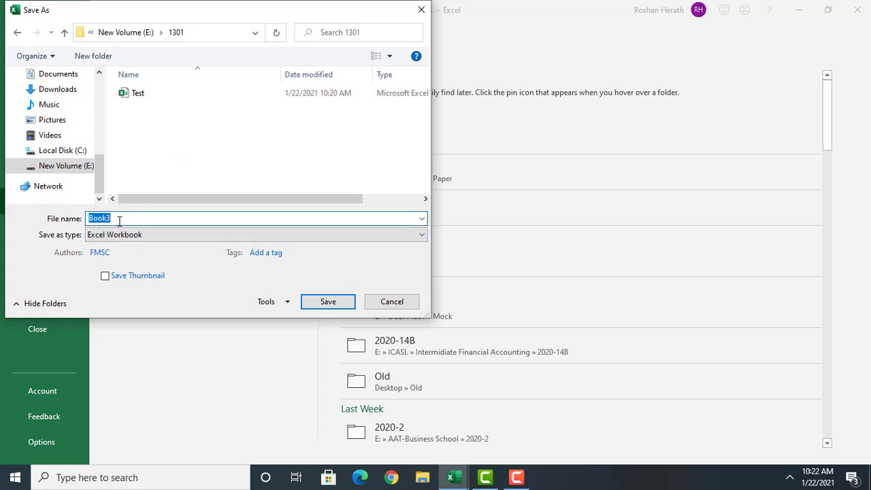
{"action": "type", "text": "Test 2"}
{"action": "left_click", "coordinate": [318, 305]}
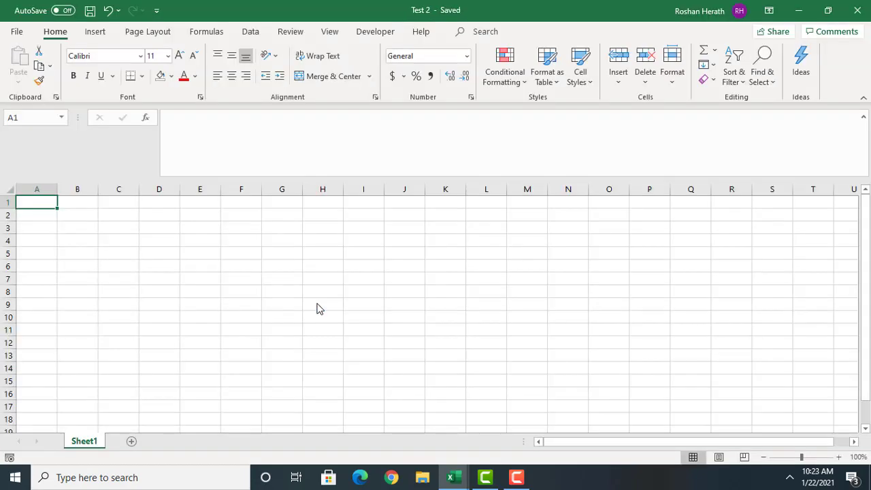
{"action": "left_click", "coordinate": [857, 13]}
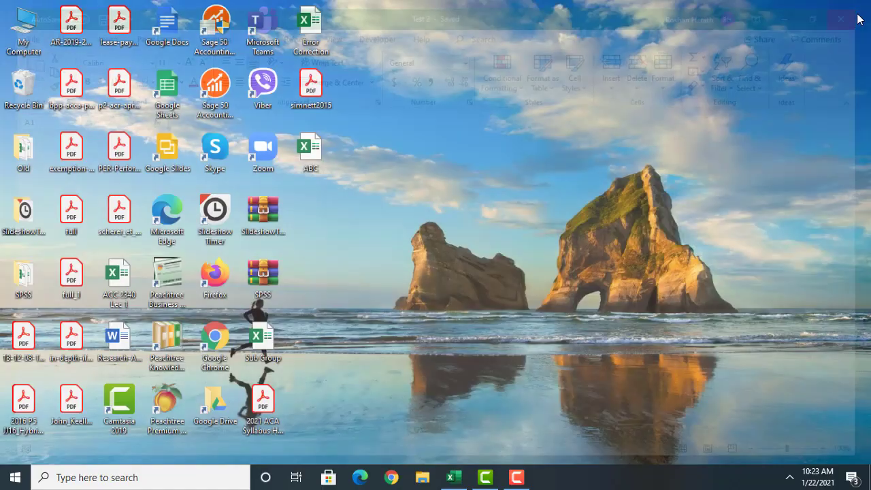
Step: Launch Excel again through a Windows search for "excel"
{"action": "left_click", "coordinate": [88, 476]}
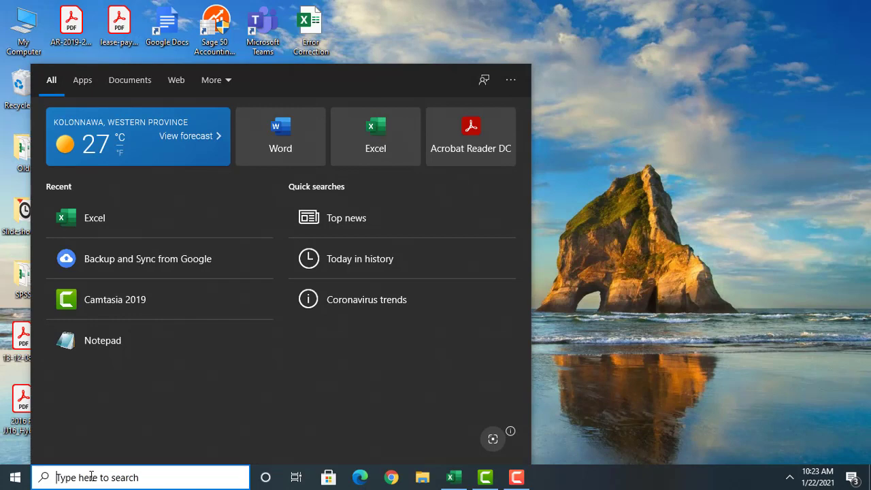
{"action": "type", "text": "excel"}
{"action": "key", "text": "Return"}
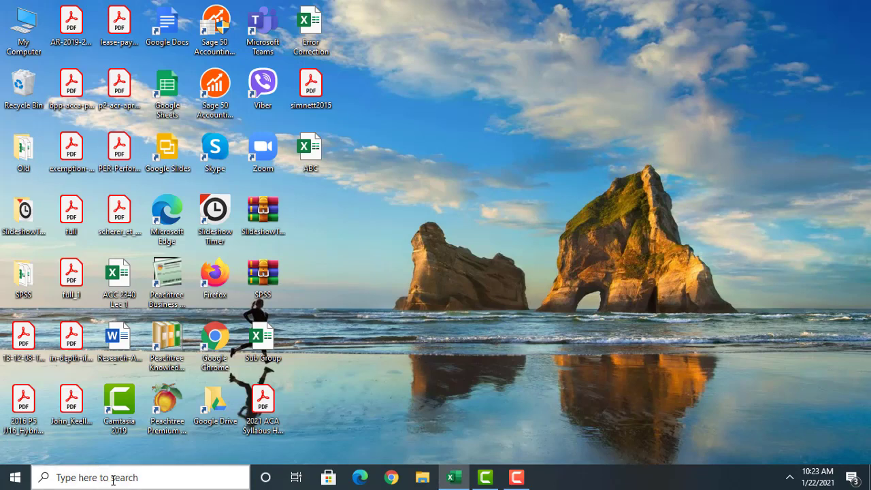
Step: Launch Excel through a Windows search for "excel", maximize the window, and close the extra blank workbook
{"action": "left_click", "coordinate": [77, 477]}
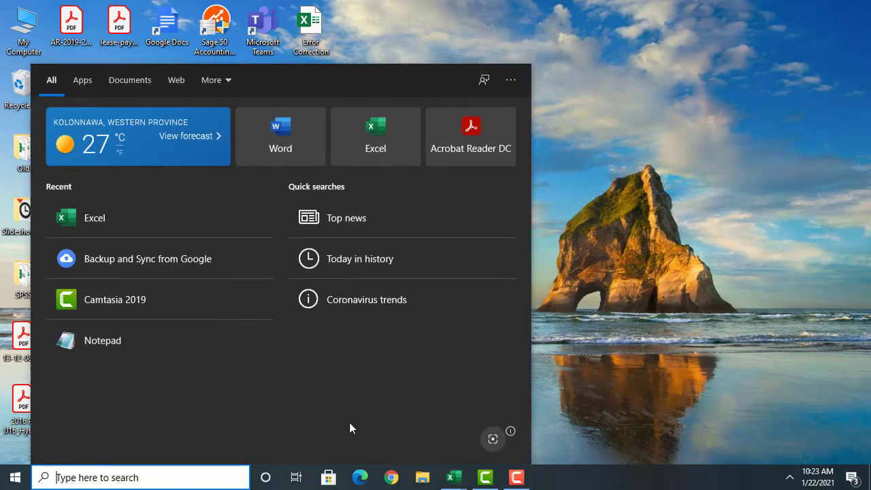
{"action": "type", "text": "excel"}
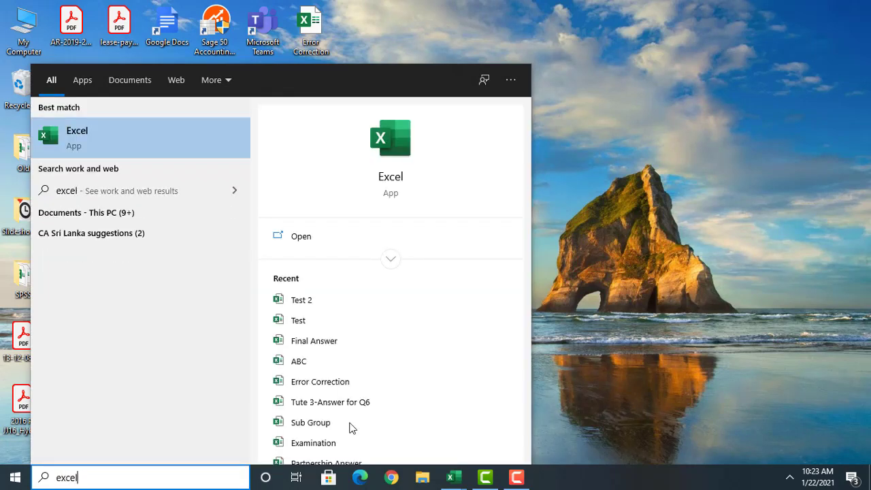
{"action": "key", "text": "Return"}
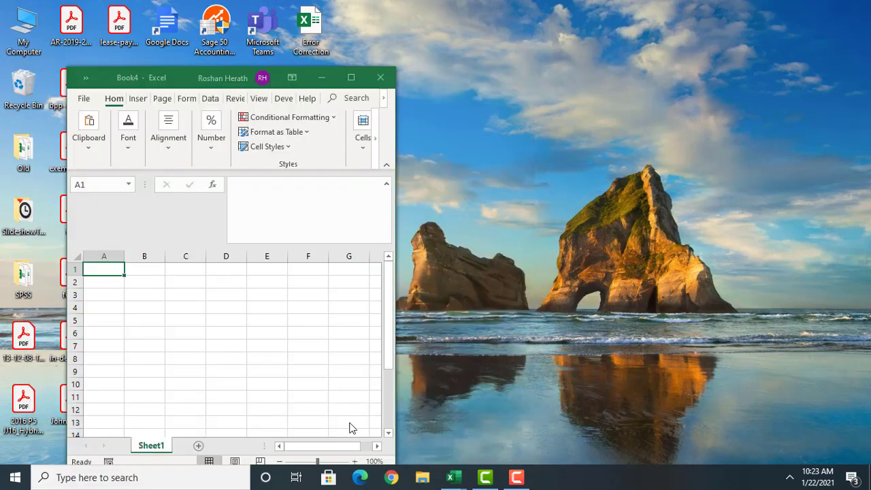
{"action": "left_click", "coordinate": [354, 78]}
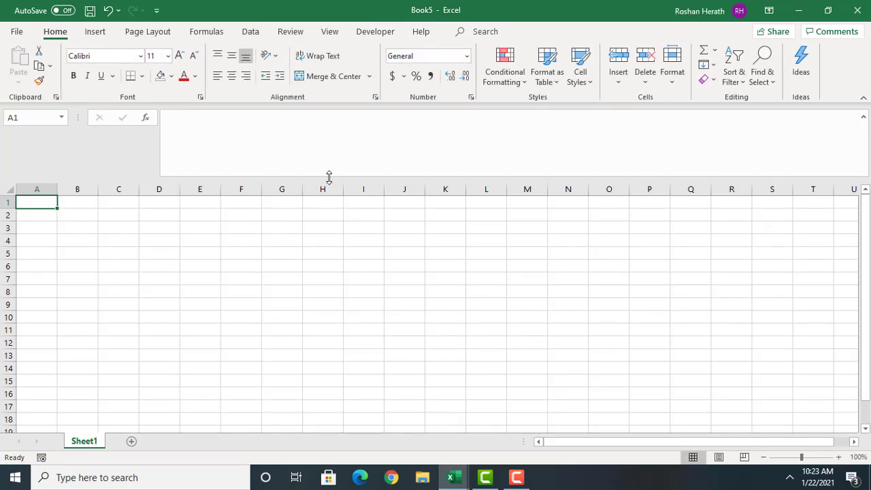
{"action": "left_click", "coordinate": [856, 9]}
Step: Start saving the remaining blank workbook under a new name and browse to the 1301 folder on New Volume (E:)
{"action": "left_click", "coordinate": [9, 36]}
{"action": "left_click", "coordinate": [10, 35]}
{"action": "left_click", "coordinate": [11, 33]}
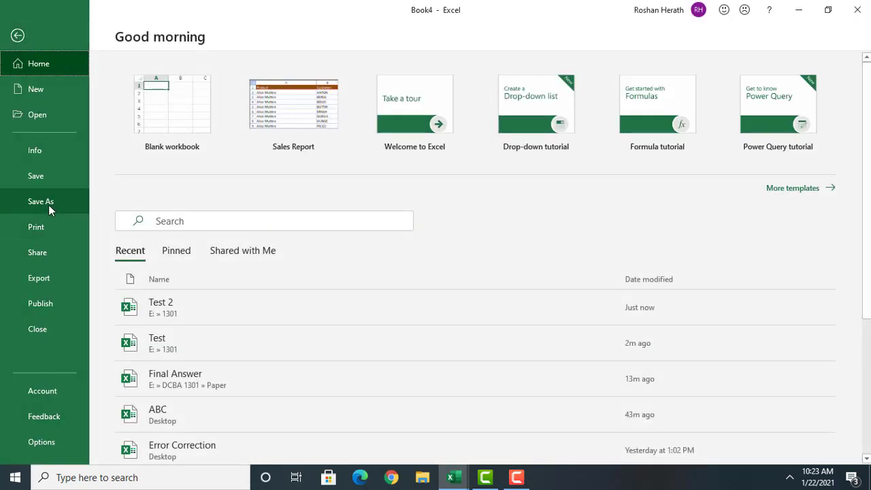
{"action": "left_click", "coordinate": [49, 204]}
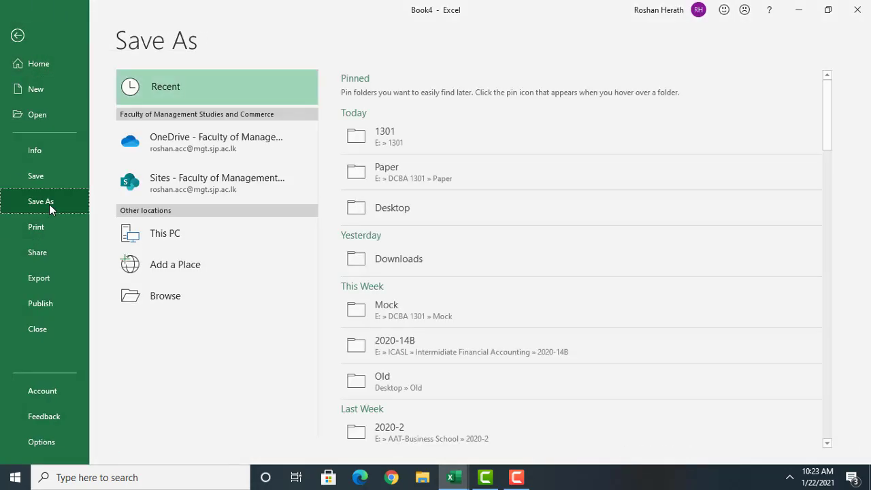
{"action": "left_click", "coordinate": [171, 298]}
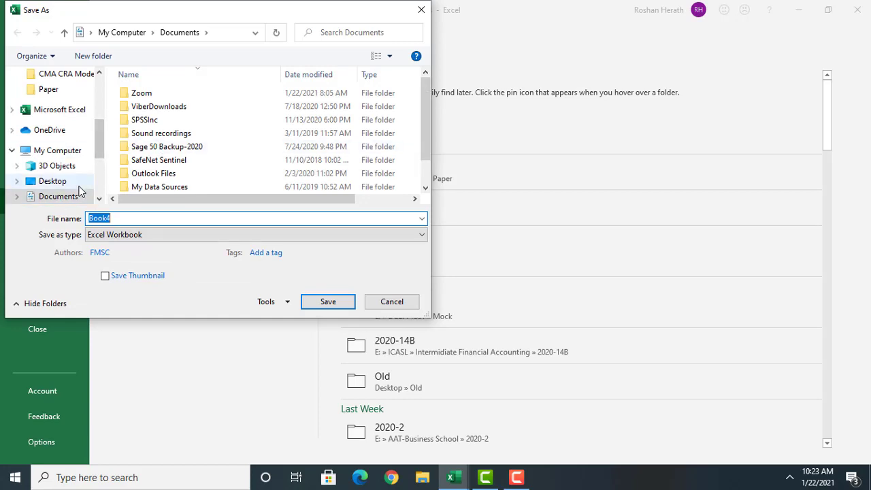
{"action": "left_click", "coordinate": [99, 187]}
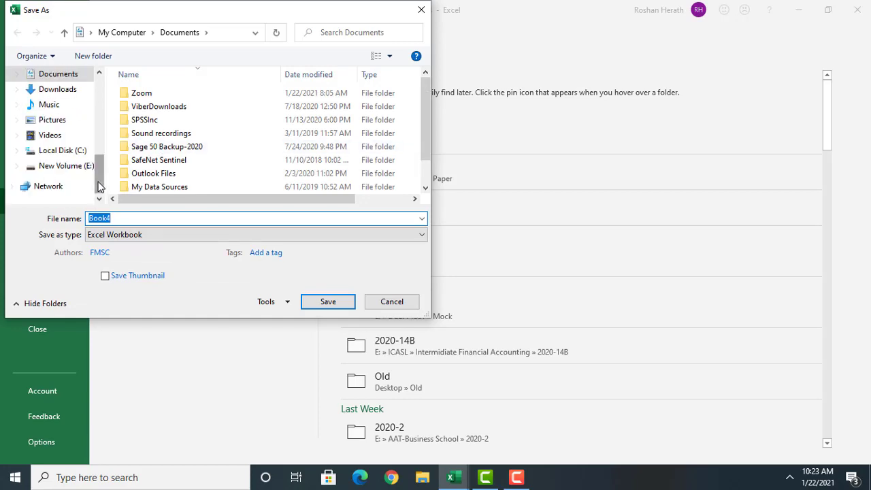
{"action": "left_click", "coordinate": [65, 167]}
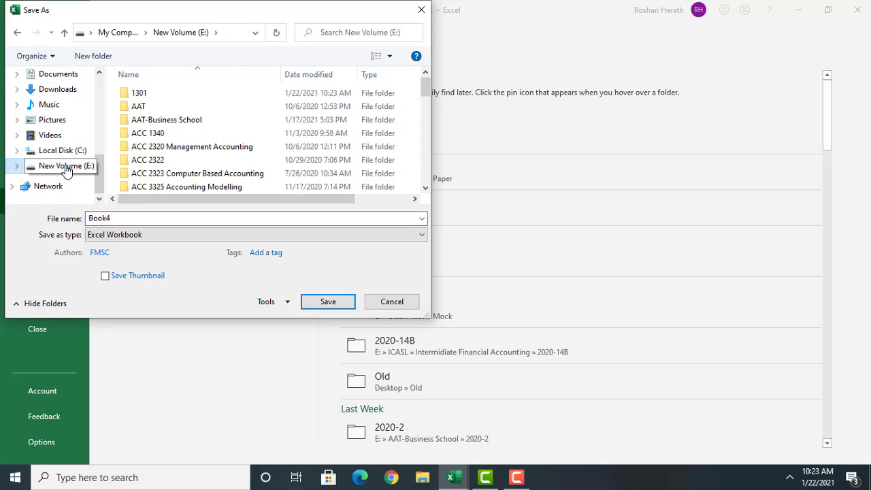
{"action": "double_click", "coordinate": [139, 94]}
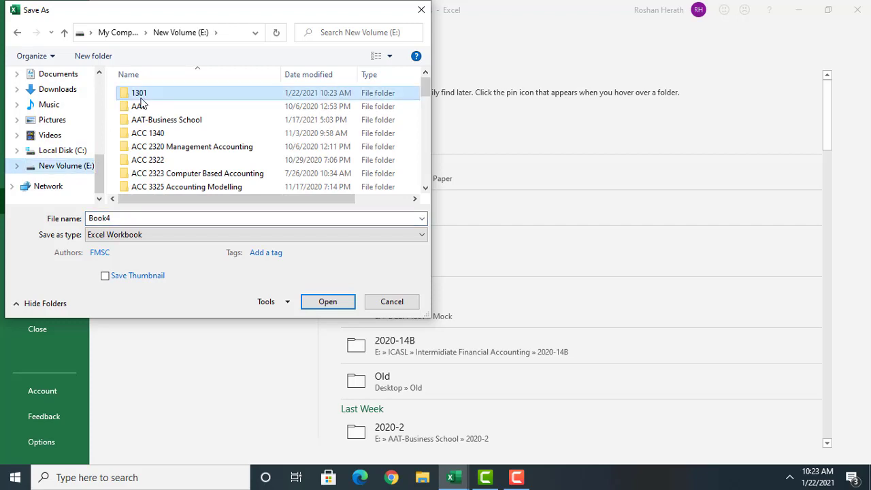
Step: Save the workbook as Test 3 in the 1301 folder and close it
{"action": "double_click", "coordinate": [120, 218]}
{"action": "type", "text": "Test "}
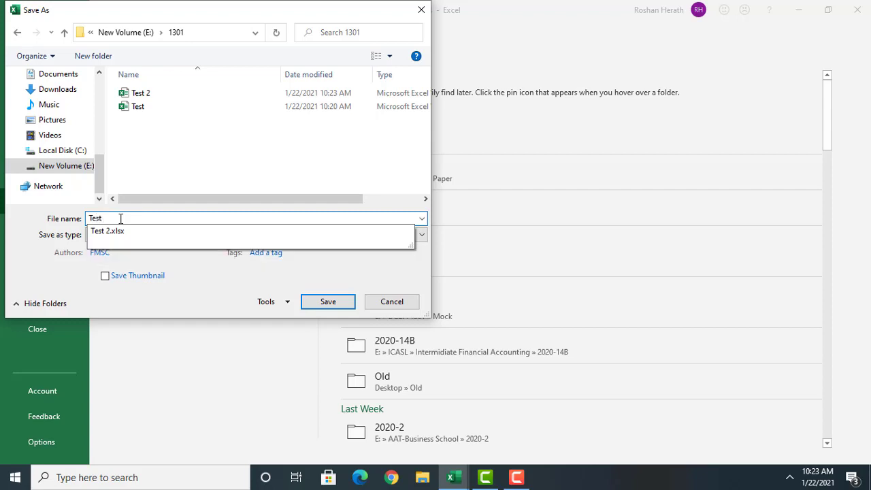
{"action": "type", "text": "3"}
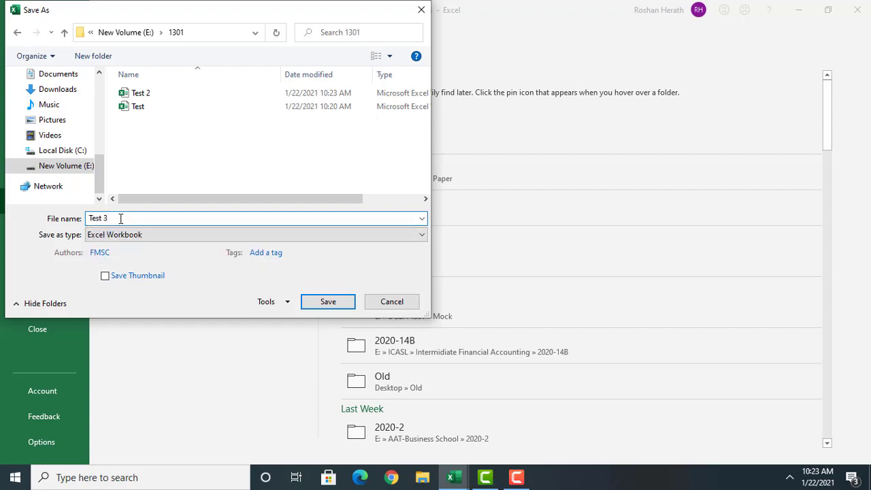
{"action": "left_click", "coordinate": [324, 305]}
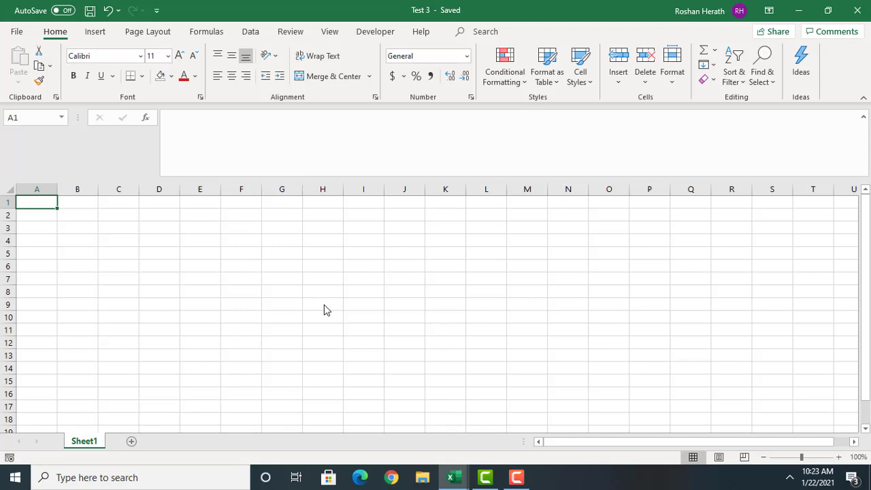
{"action": "left_click", "coordinate": [858, 8]}
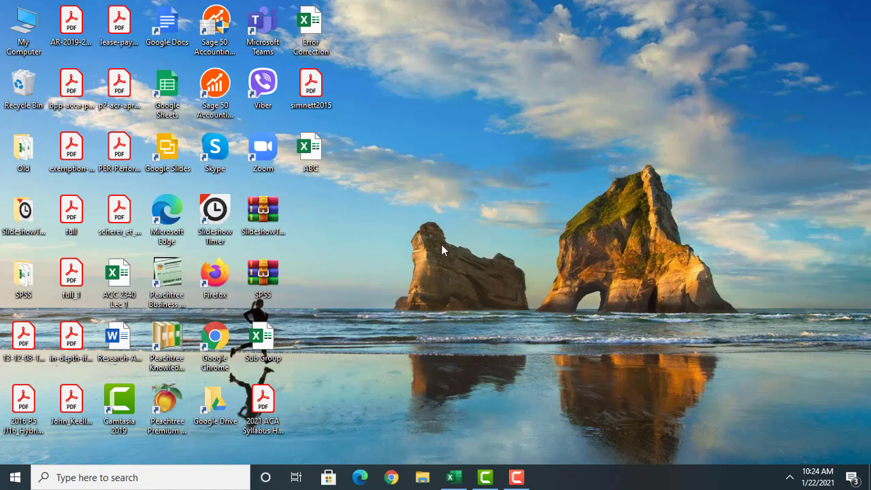
Step: Open the 1301 folder on the New Volume (E:) drive from My Computer
{"action": "double_click", "coordinate": [24, 26]}
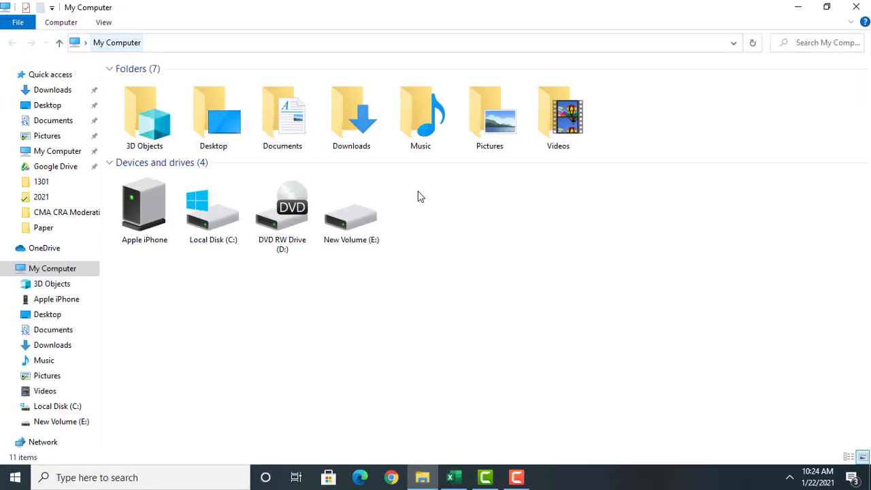
{"action": "double_click", "coordinate": [368, 229]}
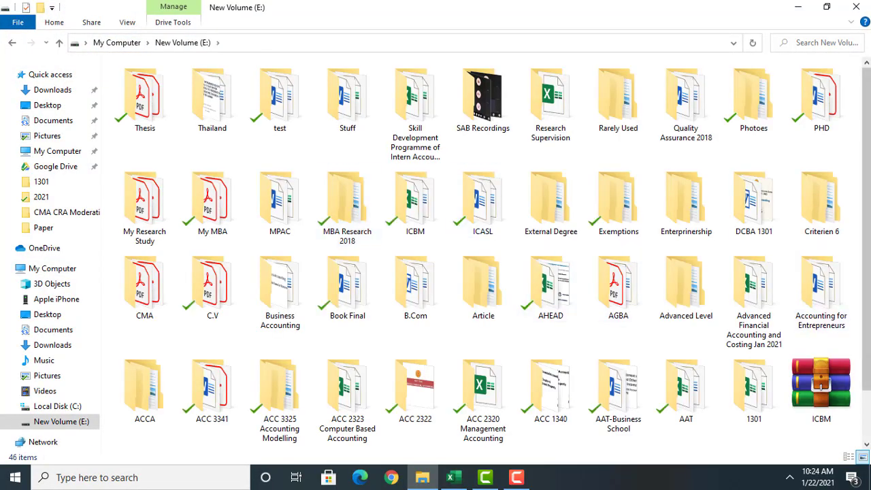
{"action": "scroll", "coordinate": [868, 418], "scroll_direction": "down", "scroll_amount": 2}
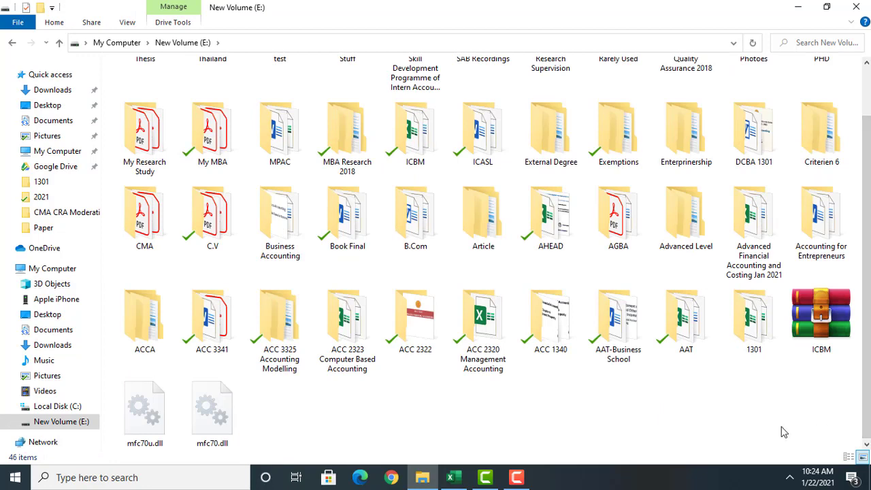
{"action": "double_click", "coordinate": [753, 320]}
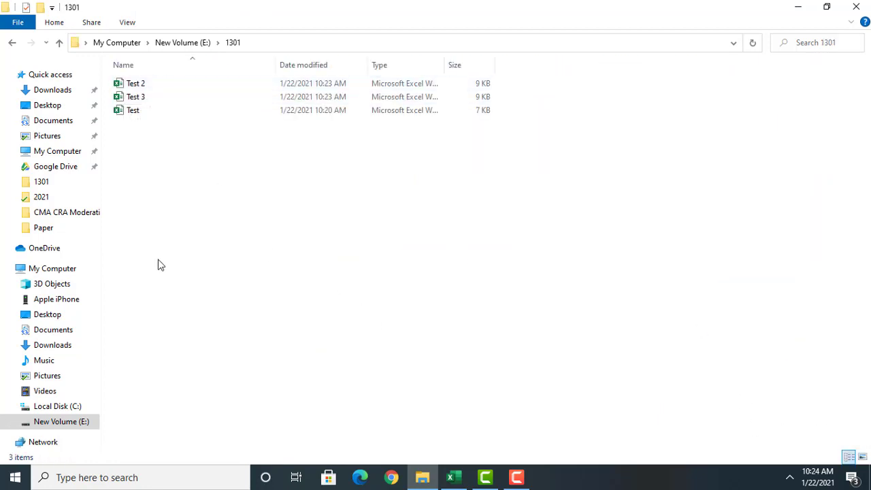
Step: Create a new Microsoft Excel Worksheet file named Test 4 in the 1301 folder
{"action": "right_click", "coordinate": [149, 219]}
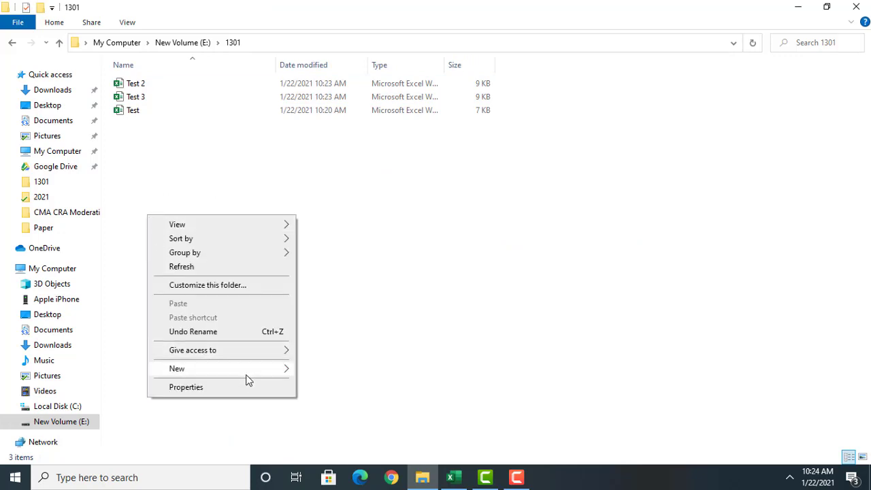
{"action": "mouse_move", "coordinate": [247, 378]}
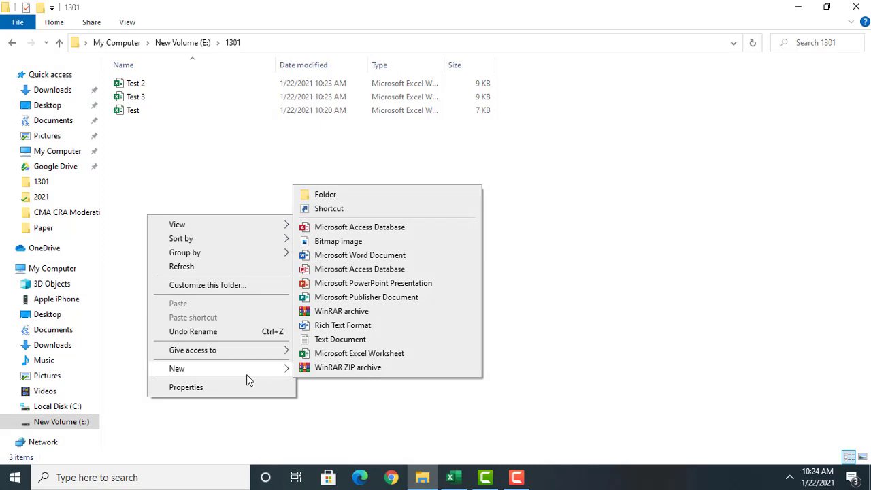
{"action": "left_click", "coordinate": [359, 357]}
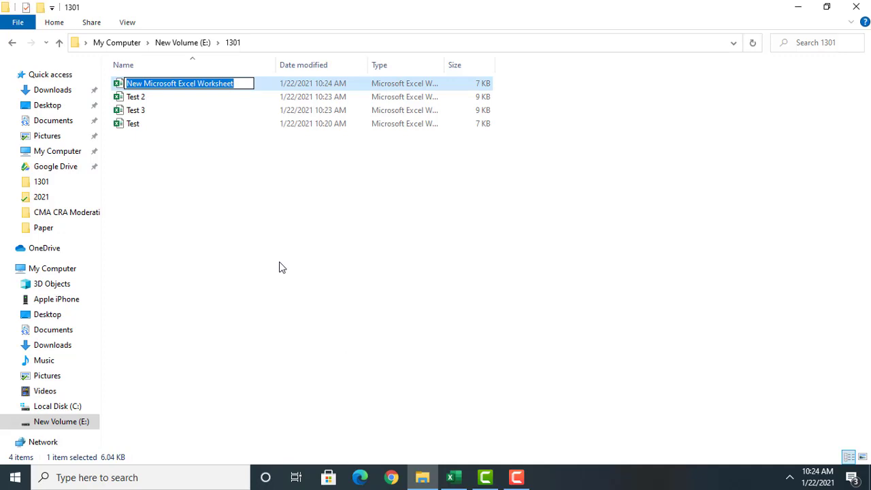
{"action": "type", "text": "Test"}
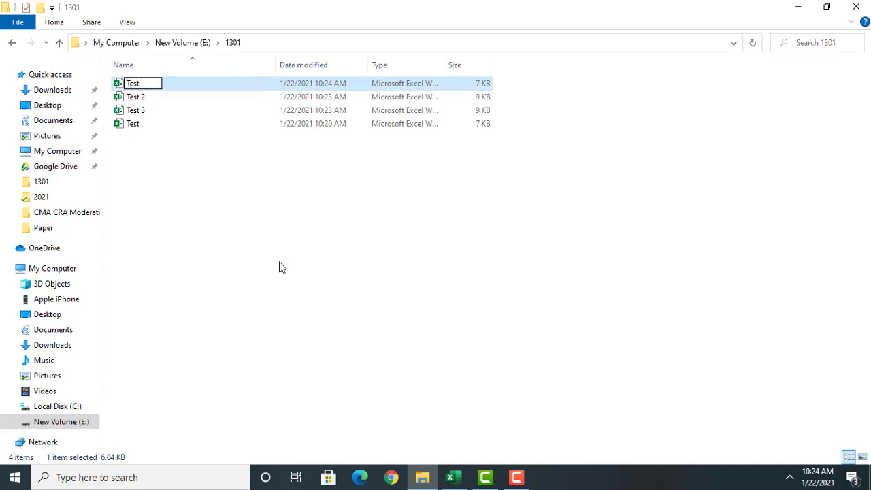
{"action": "type", "text": " 4"}
{"action": "left_click", "coordinate": [225, 218]}
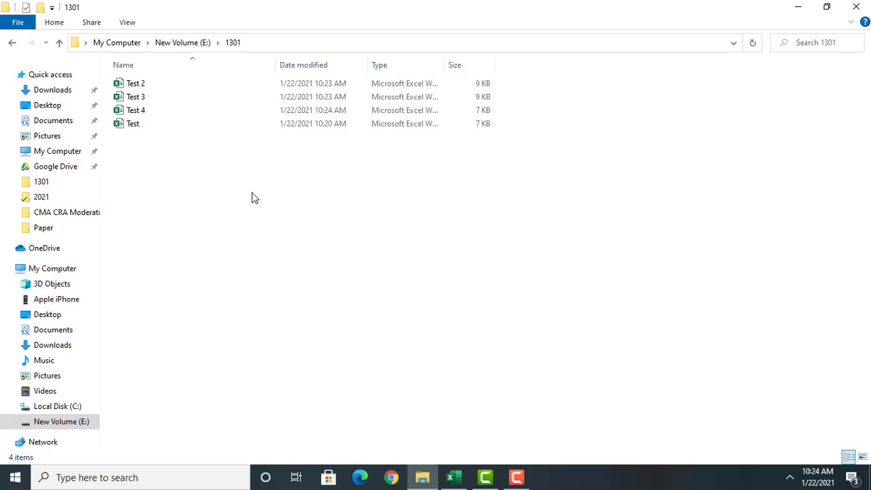
Step: Open the Test workbook from the 1301 folder and look over the rows of its worksheet
{"action": "double_click", "coordinate": [133, 124]}
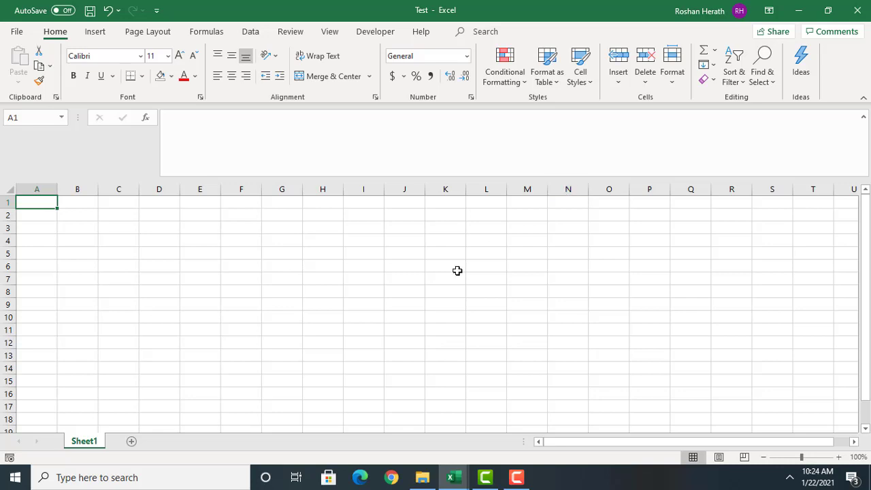
{"action": "left_click", "coordinate": [866, 432]}
{"action": "left_click", "coordinate": [866, 433]}
{"action": "left_click", "coordinate": [866, 432]}
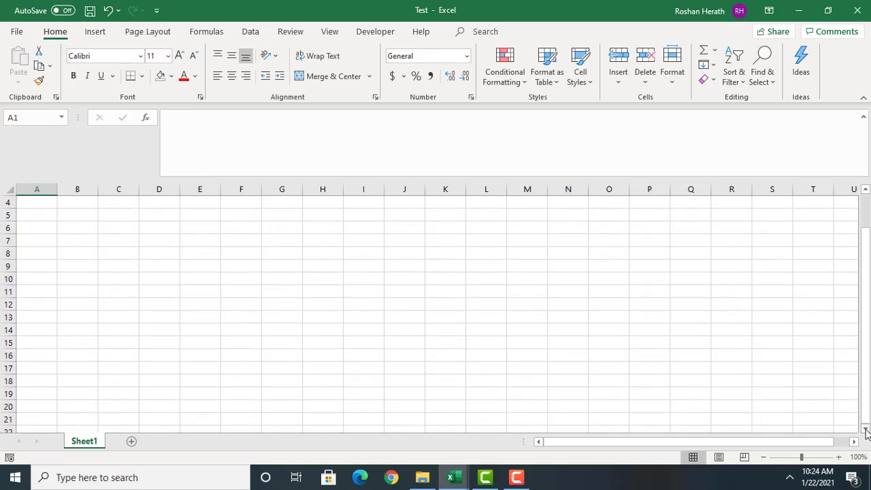
{"action": "left_click", "coordinate": [866, 433]}
{"action": "left_click", "coordinate": [866, 433]}
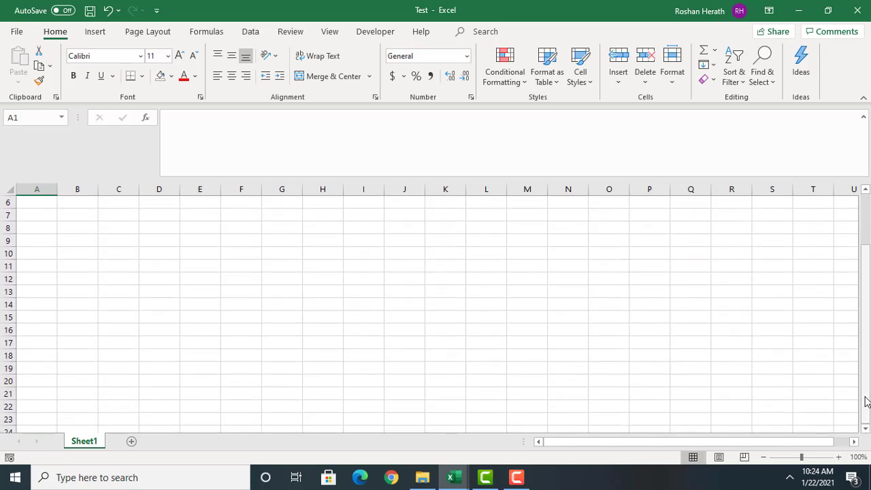
{"action": "left_click_drag", "start_coordinate": [869, 385], "coordinate": [869, 337]}
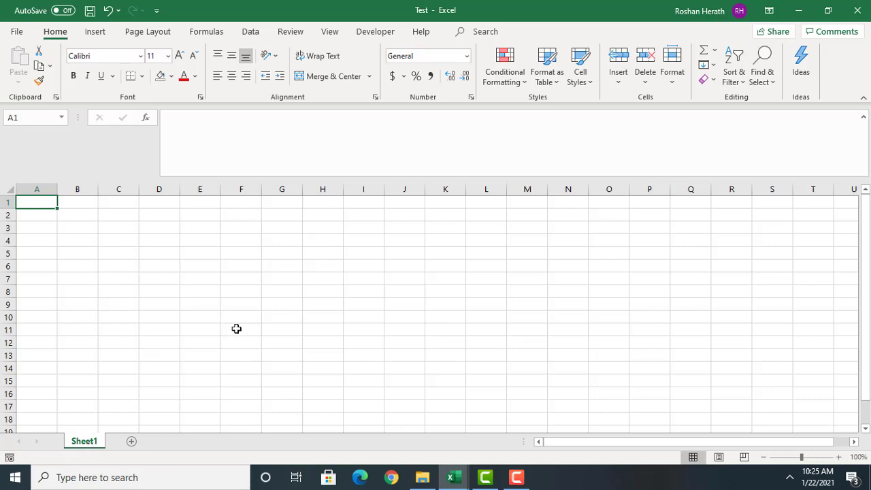
Step: Add three new worksheets after Sheet1 in the Test workbook
{"action": "left_click", "coordinate": [133, 442]}
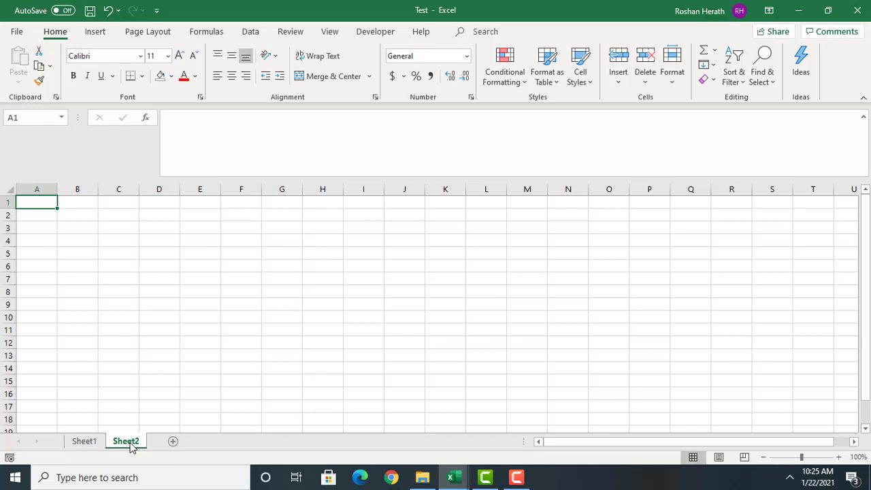
{"action": "left_click", "coordinate": [174, 442]}
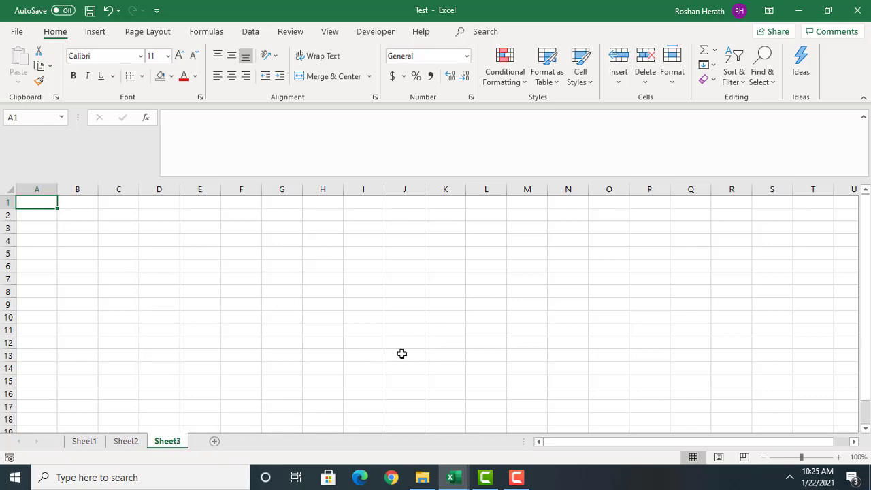
{"action": "left_click", "coordinate": [215, 442]}
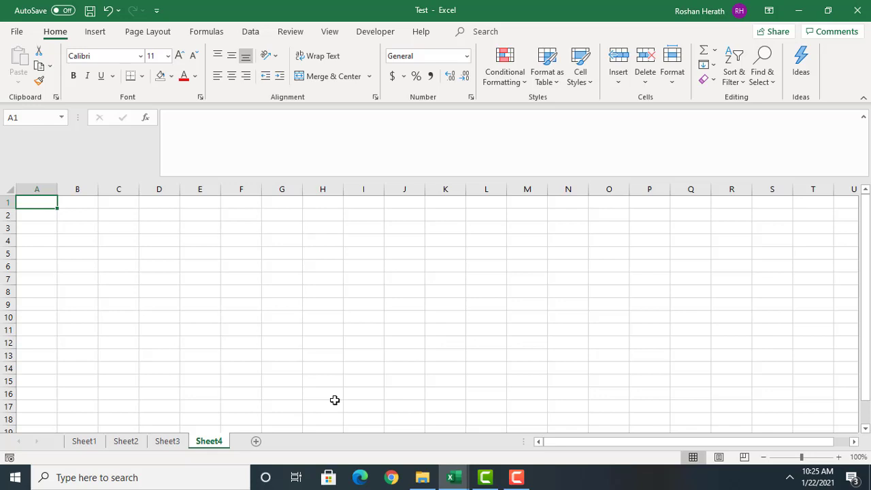
Step: View each worksheet of the Test workbook in turn, from Sheet1 through Sheet4
{"action": "left_click", "coordinate": [91, 443]}
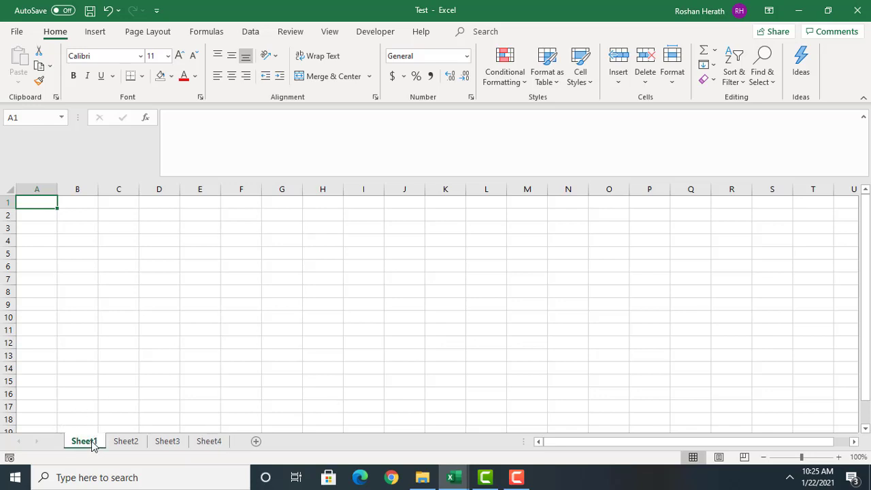
{"action": "left_click", "coordinate": [124, 443]}
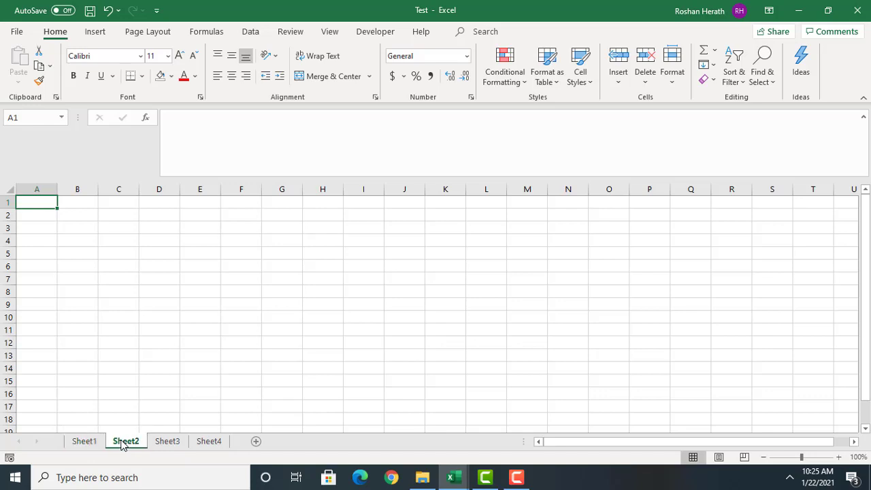
{"action": "left_click", "coordinate": [165, 444]}
{"action": "left_click", "coordinate": [209, 442]}
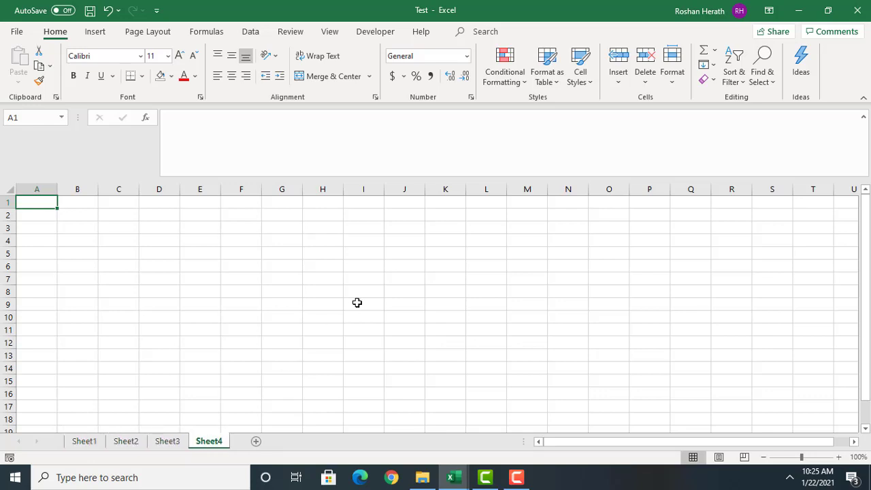
Step: Add one more worksheet after Sheet4 and return to Sheet1
{"action": "left_click", "coordinate": [99, 442]}
{"action": "left_click", "coordinate": [208, 443]}
{"action": "left_click", "coordinate": [255, 442]}
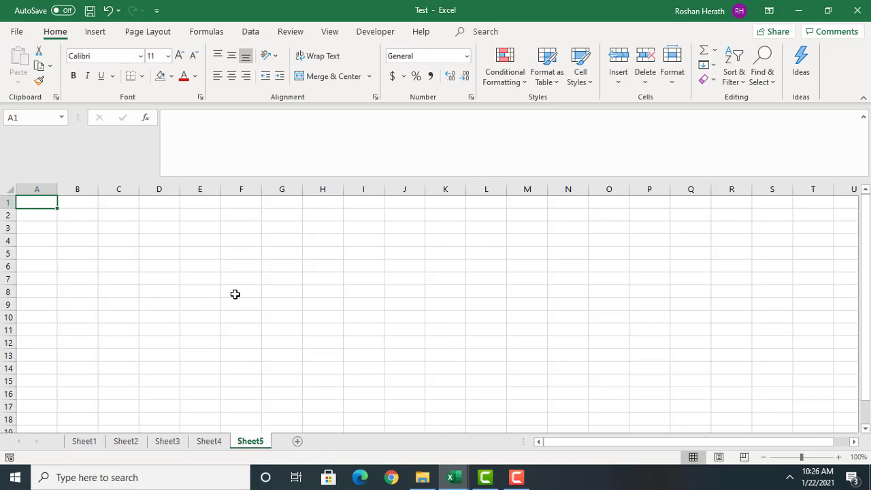
{"action": "left_click", "coordinate": [90, 441]}
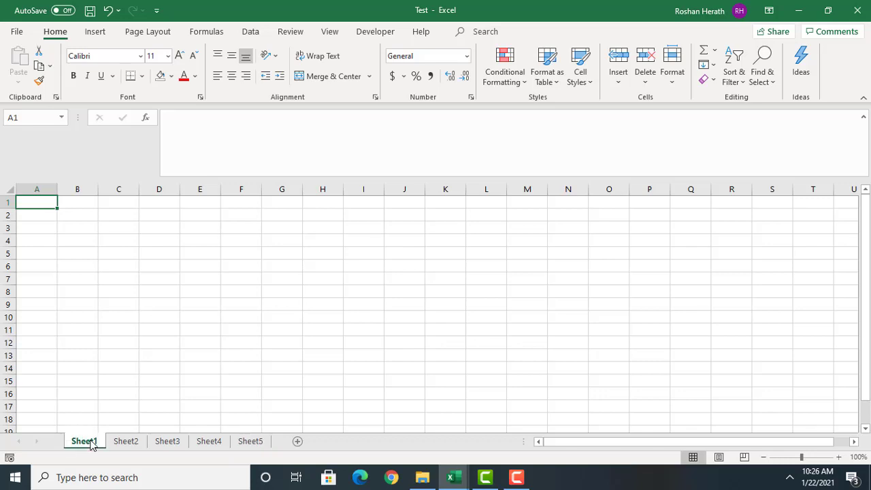
Step: Look through the worksheets Sheet2 to Sheet5 of the Test workbook and return to Sheet1
{"action": "left_click", "coordinate": [122, 442]}
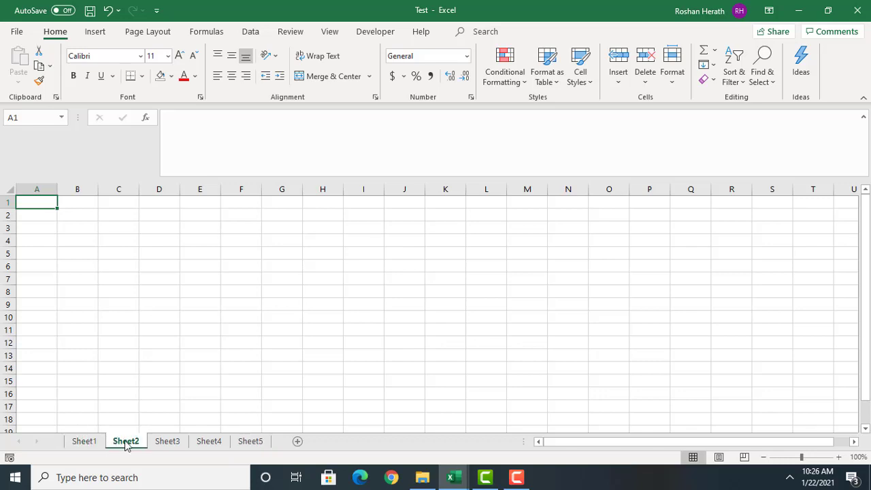
{"action": "left_click", "coordinate": [165, 442]}
{"action": "left_click", "coordinate": [212, 443]}
{"action": "left_click", "coordinate": [252, 445]}
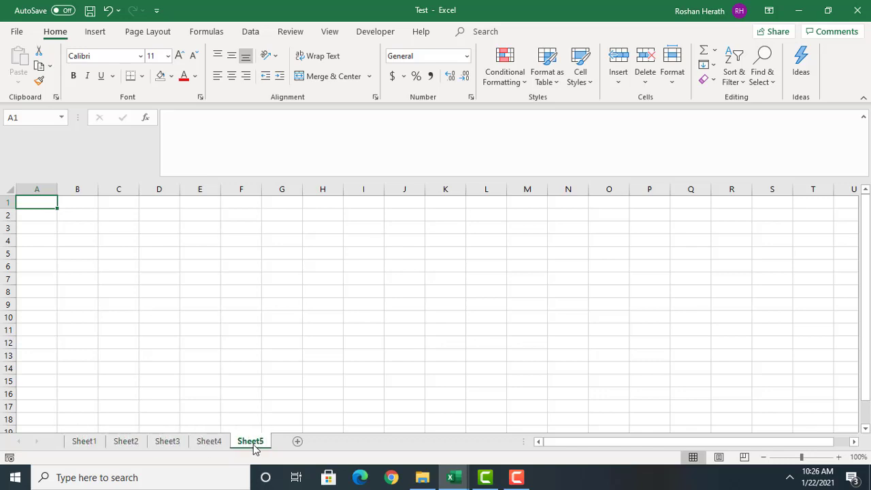
{"action": "left_click", "coordinate": [83, 443]}
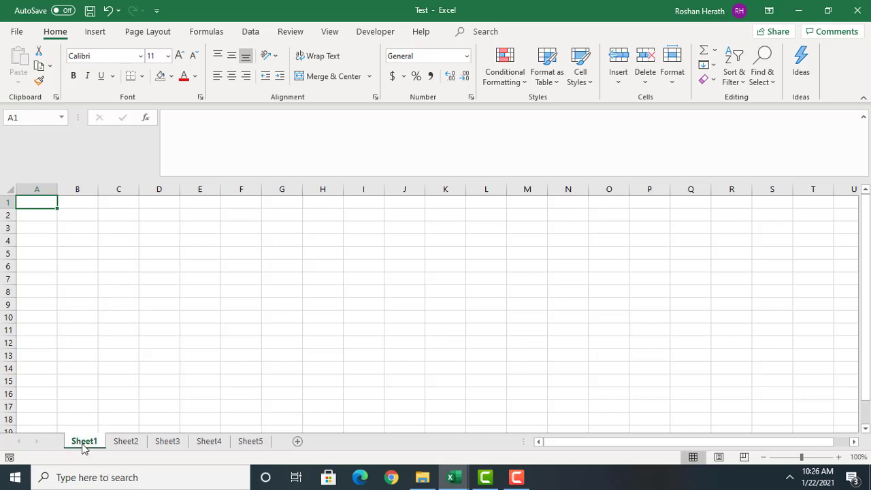
{"action": "left_click", "coordinate": [115, 442]}
{"action": "left_click", "coordinate": [84, 442]}
{"action": "left_click", "coordinate": [209, 442]}
{"action": "left_click", "coordinate": [168, 442]}
{"action": "left_click", "coordinate": [95, 444]}
Step: Rename the worksheet Sheet1 as Question 1
{"action": "right_click", "coordinate": [88, 447]}
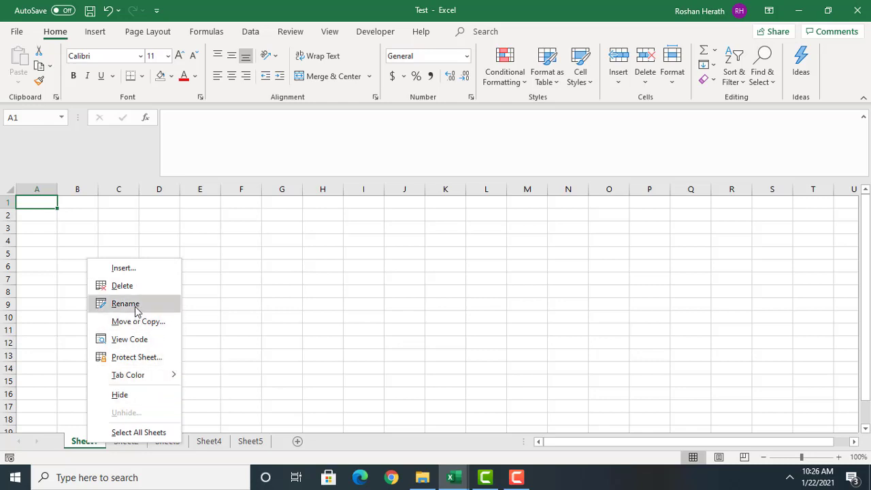
{"action": "left_click", "coordinate": [135, 306]}
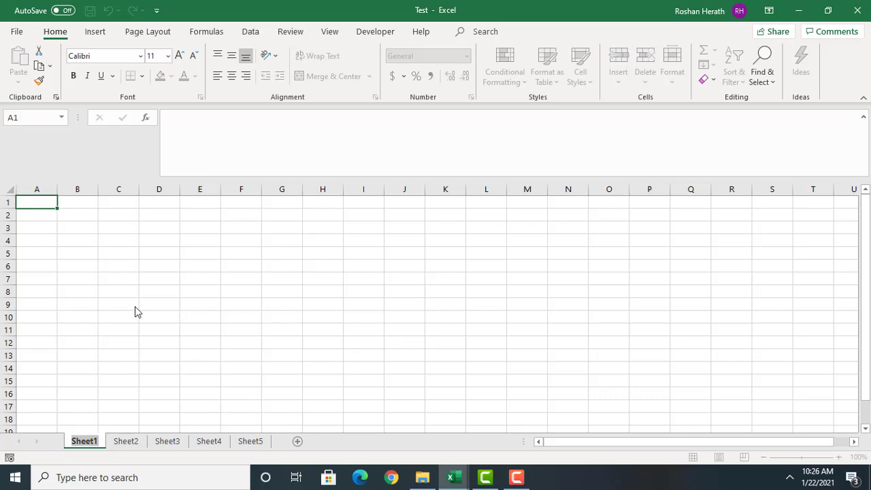
{"action": "type", "text": "Q"}
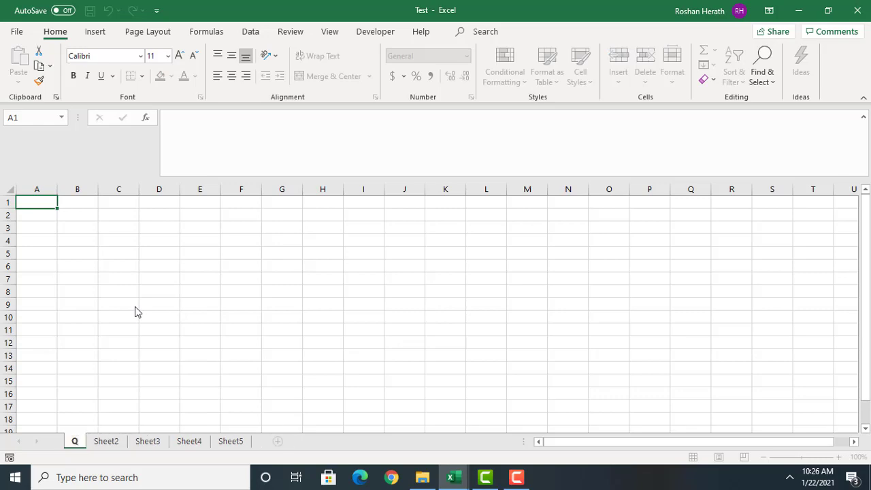
{"action": "type", "text": "uesti"}
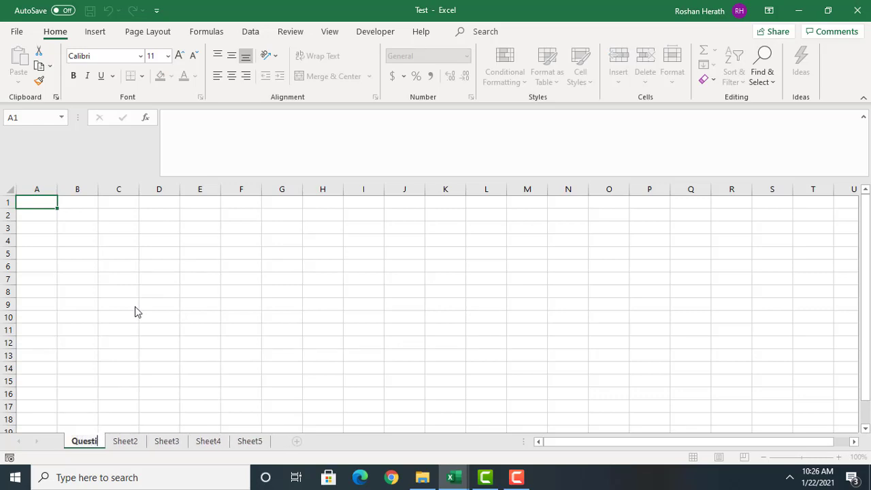
{"action": "type", "text": "on 1"}
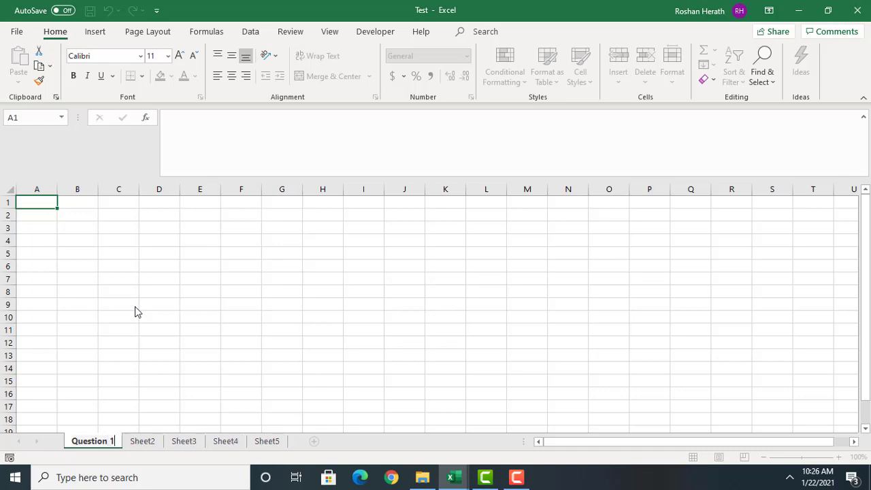
{"action": "key", "text": "Return"}
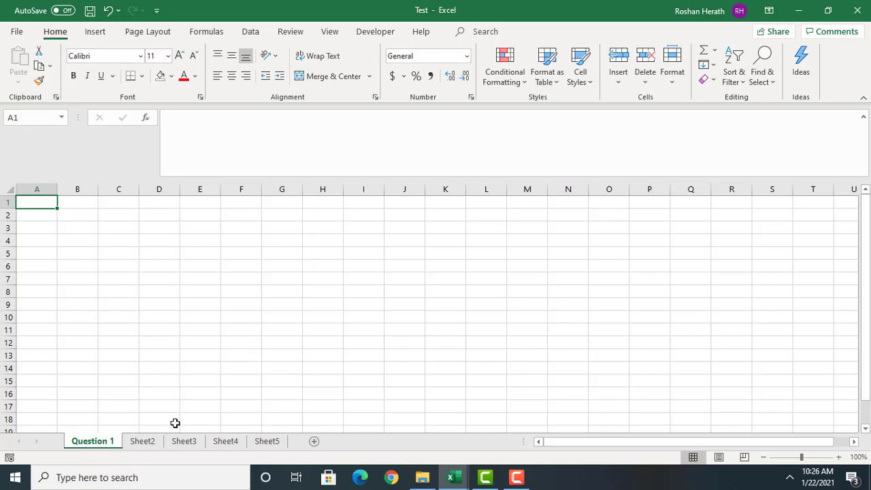
Step: Rename the worksheet Sheet2 as Question 2
{"action": "right_click", "coordinate": [142, 445]}
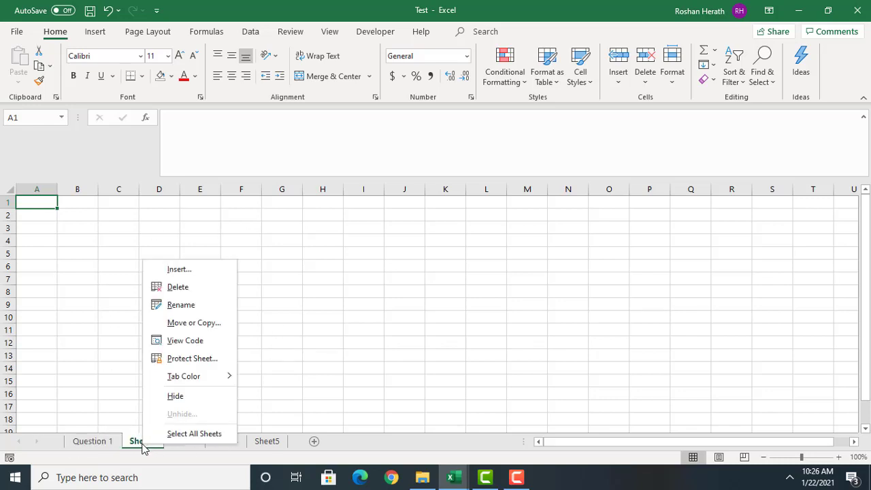
{"action": "left_click", "coordinate": [188, 306]}
{"action": "type", "text": "Q"}
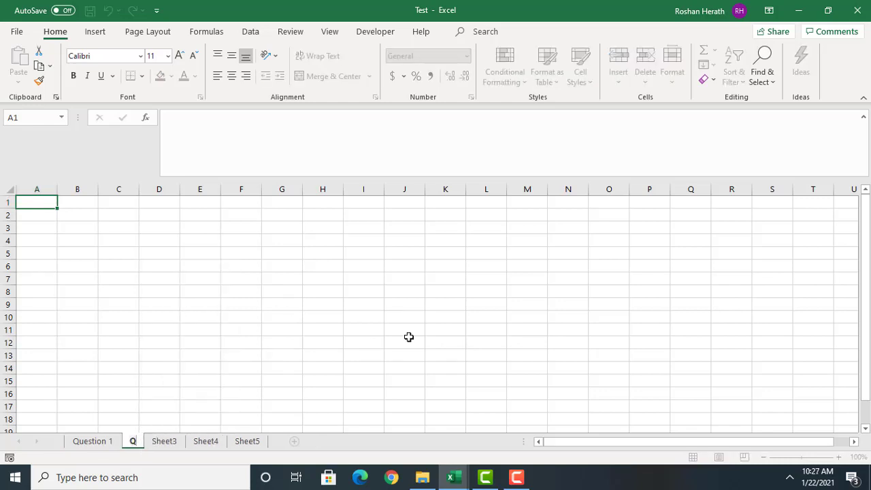
{"action": "type", "text": "uestion 2"}
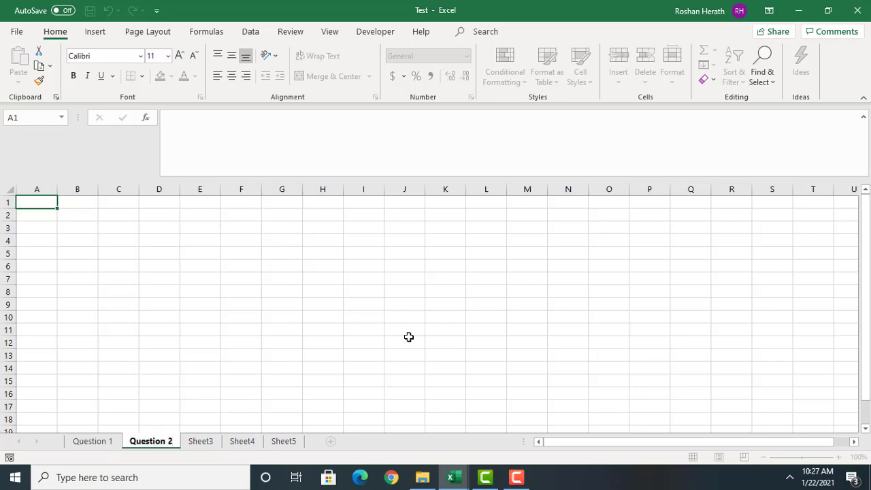
{"action": "key", "text": "Return"}
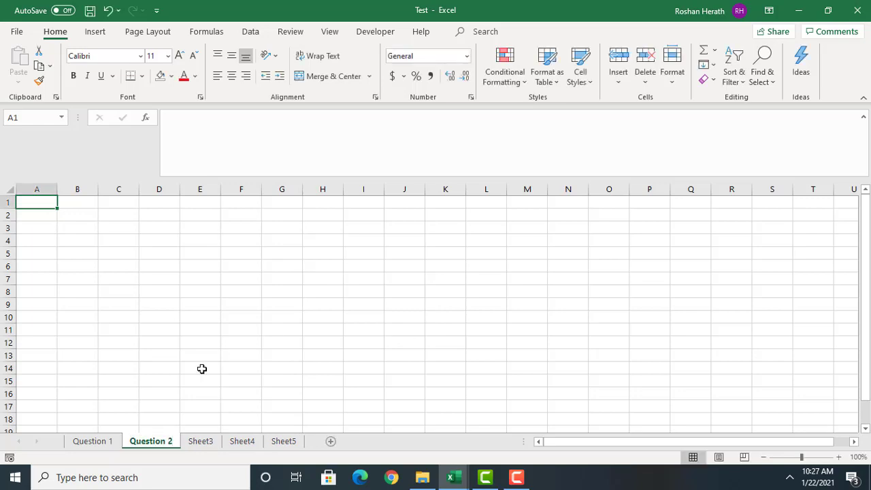
Step: Rename the worksheet Sheet3 as Question 3
{"action": "right_click", "coordinate": [211, 441]}
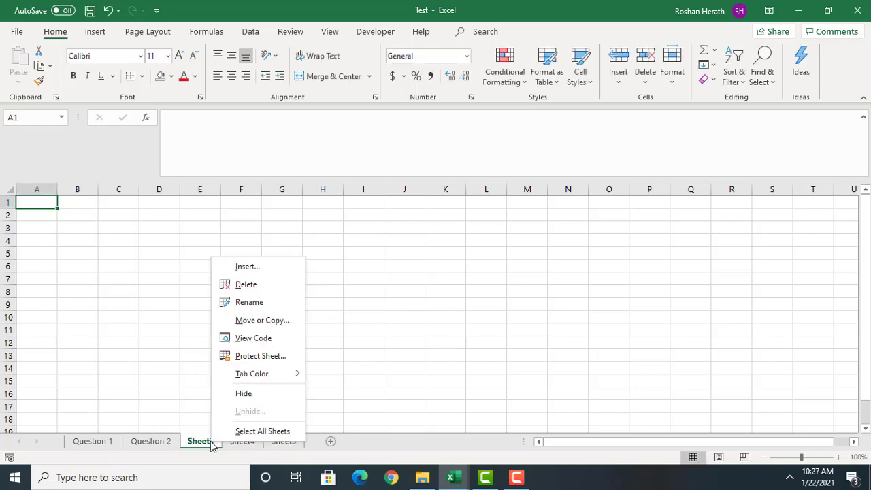
{"action": "left_click", "coordinate": [259, 311]}
{"action": "type", "text": "Q"}
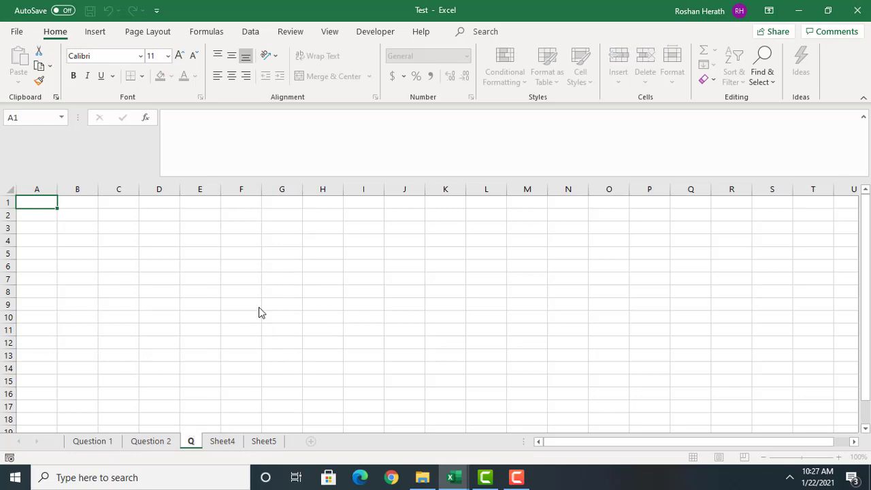
{"action": "type", "text": "uestion 3"}
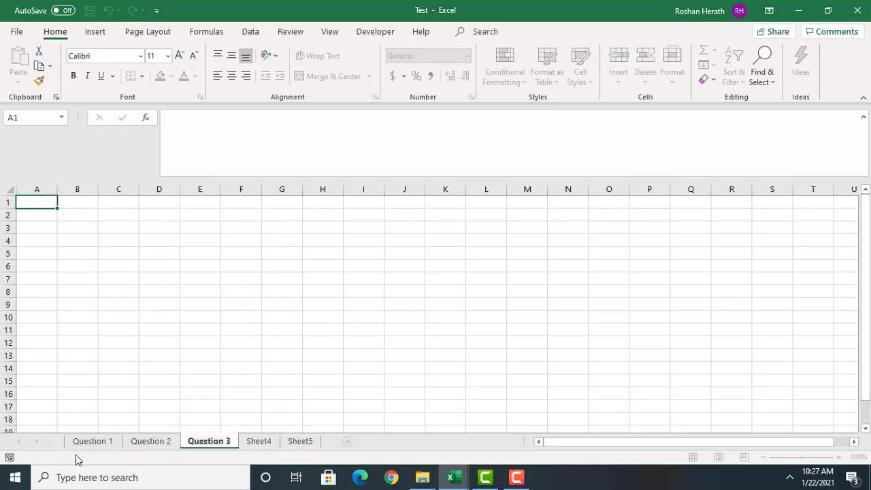
{"action": "key", "text": "Return"}
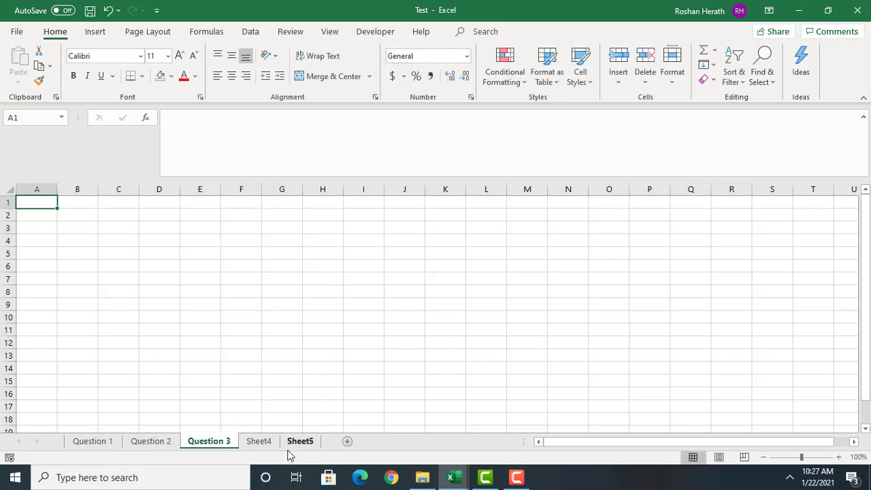
Step: View the three renamed Question worksheets, and compare them with the unused Sheet4 and Sheet5, finishing on Sheet4
{"action": "left_click", "coordinate": [100, 443]}
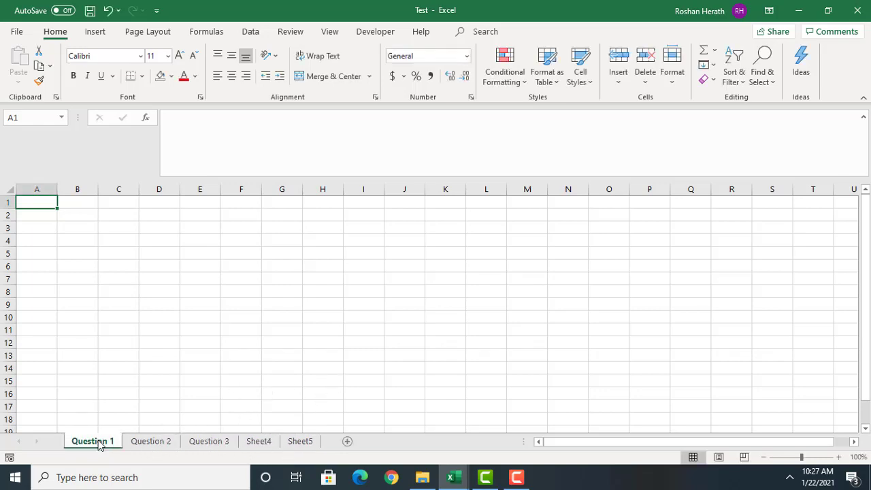
{"action": "left_click", "coordinate": [157, 443]}
{"action": "left_click", "coordinate": [195, 446]}
{"action": "left_click", "coordinate": [148, 445]}
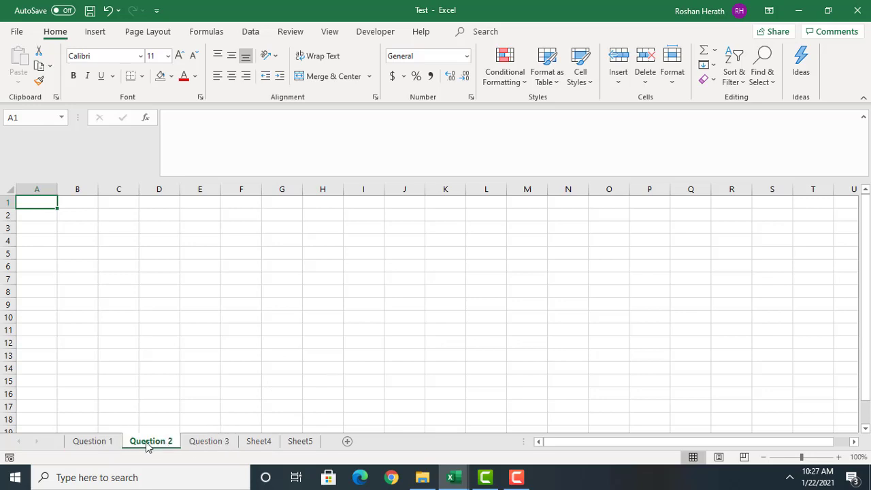
{"action": "left_click", "coordinate": [94, 447]}
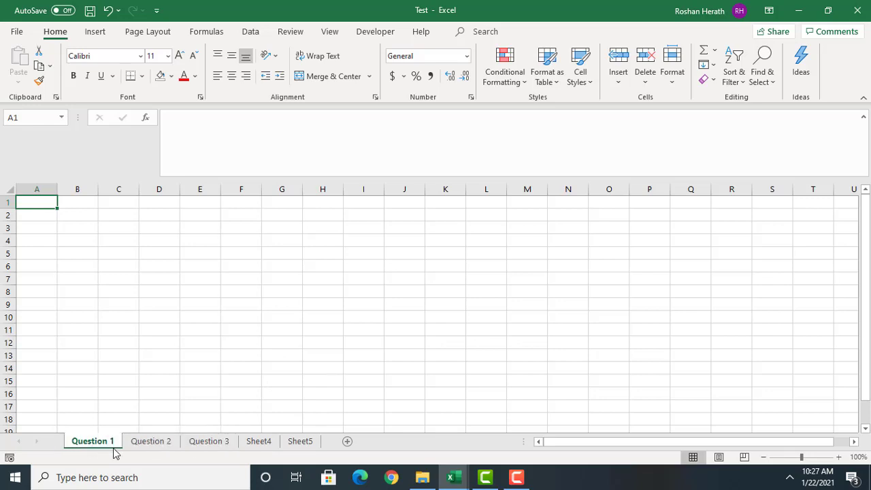
{"action": "left_click", "coordinate": [261, 443]}
{"action": "left_click", "coordinate": [302, 443]}
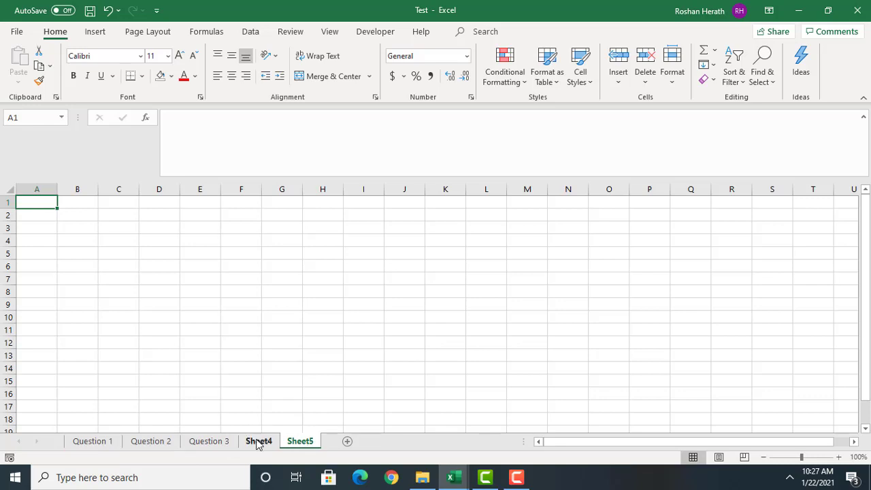
{"action": "left_click", "coordinate": [259, 442]}
{"action": "left_click", "coordinate": [302, 443]}
{"action": "left_click", "coordinate": [264, 445]}
{"action": "left_click", "coordinate": [301, 446]}
{"action": "left_click", "coordinate": [251, 443]}
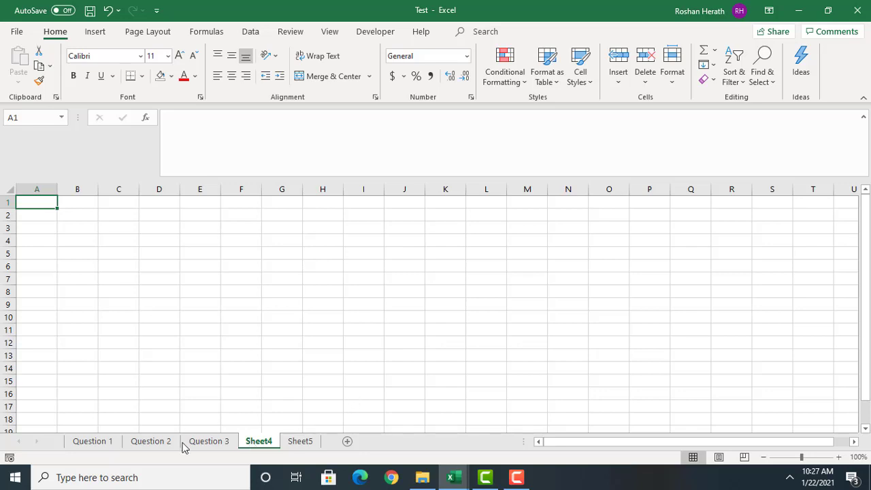
Step: Delete the unused worksheets Sheet4 and Sheet5 from the workbook
{"action": "right_click", "coordinate": [260, 444]}
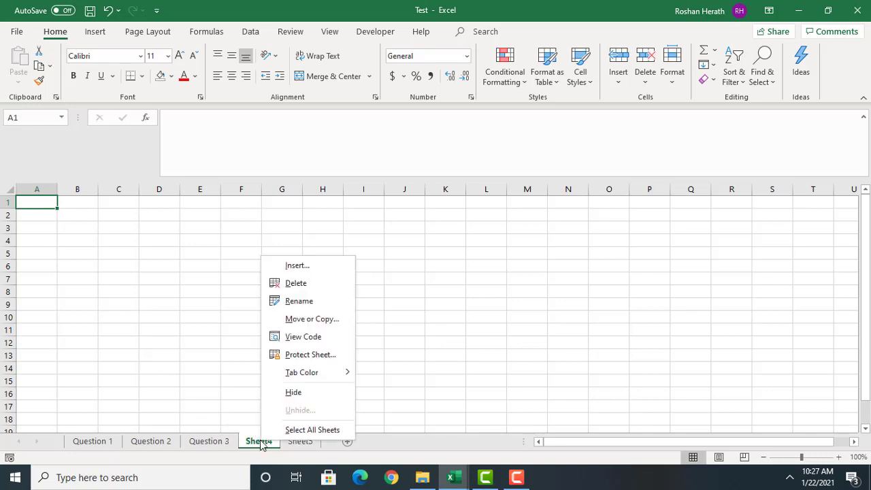
{"action": "left_click", "coordinate": [304, 284]}
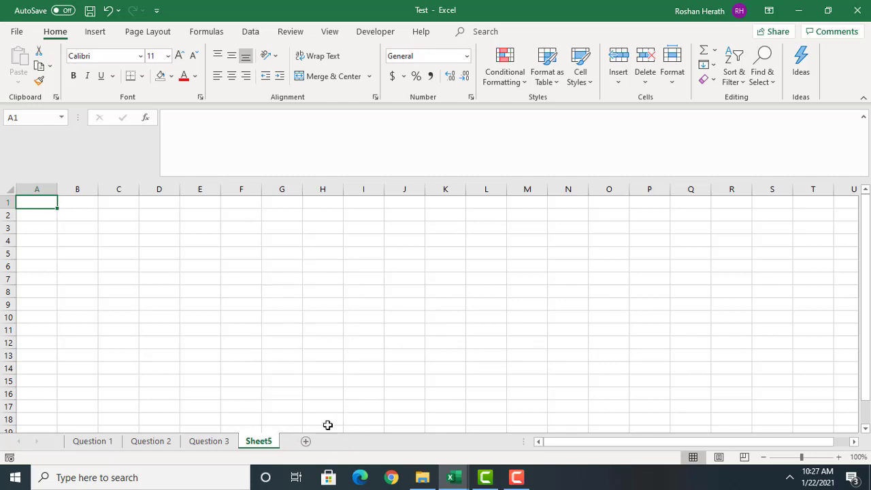
{"action": "right_click", "coordinate": [262, 442]}
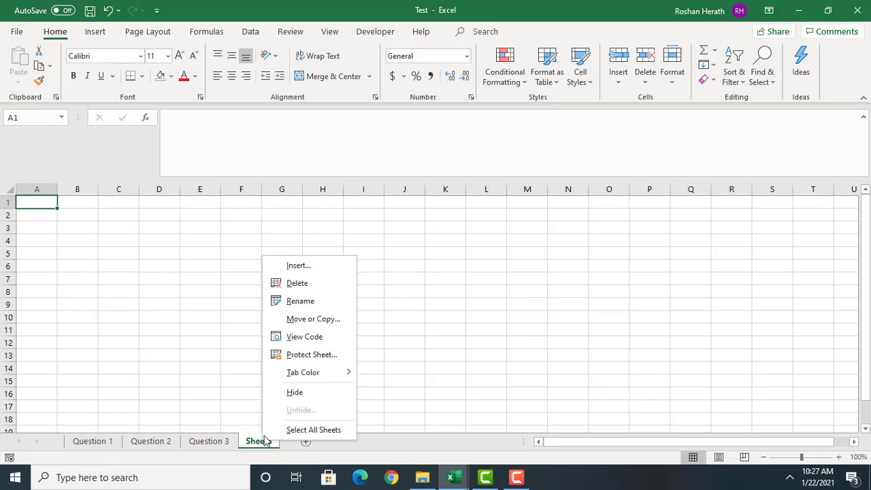
{"action": "left_click", "coordinate": [301, 285]}
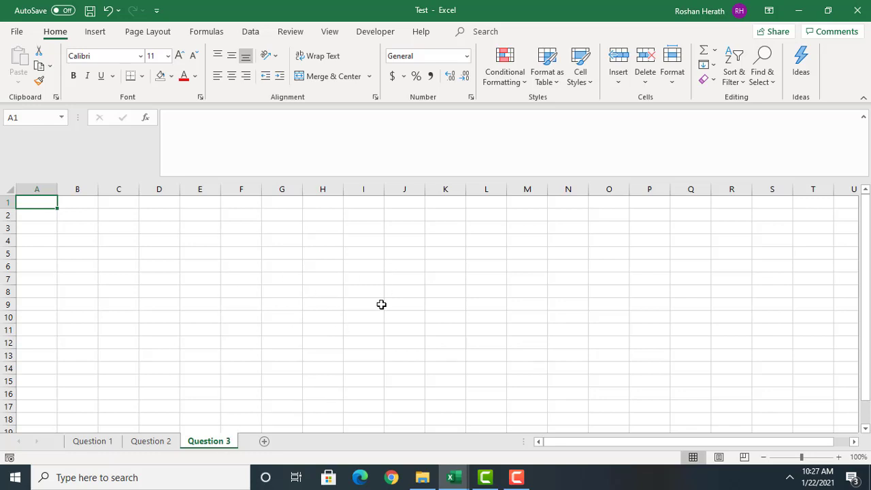
Step: Switch among the worksheets Question 1, Question 2 and Question 3 to check each one, ending on Question 1
{"action": "left_click", "coordinate": [160, 449]}
{"action": "left_click", "coordinate": [227, 448]}
{"action": "left_click", "coordinate": [148, 444]}
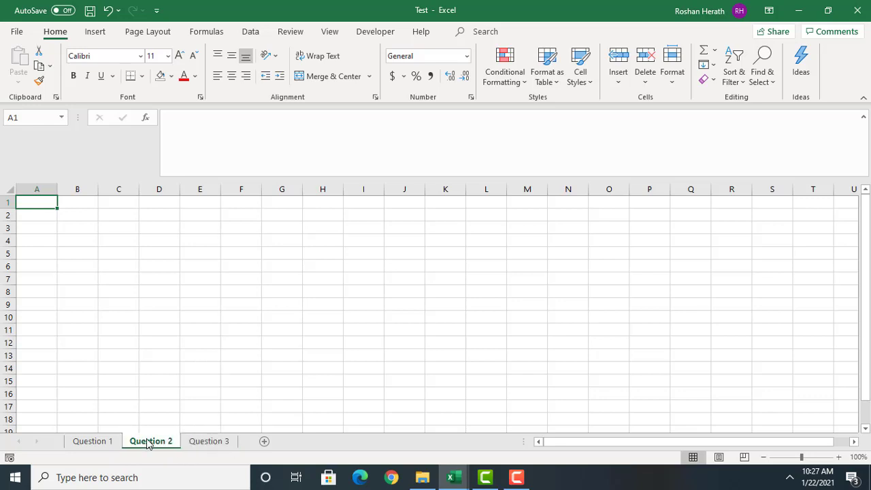
{"action": "left_click", "coordinate": [107, 449]}
{"action": "left_click", "coordinate": [160, 451]}
{"action": "left_click", "coordinate": [203, 447]}
{"action": "left_click", "coordinate": [144, 447]}
{"action": "left_click", "coordinate": [104, 445]}
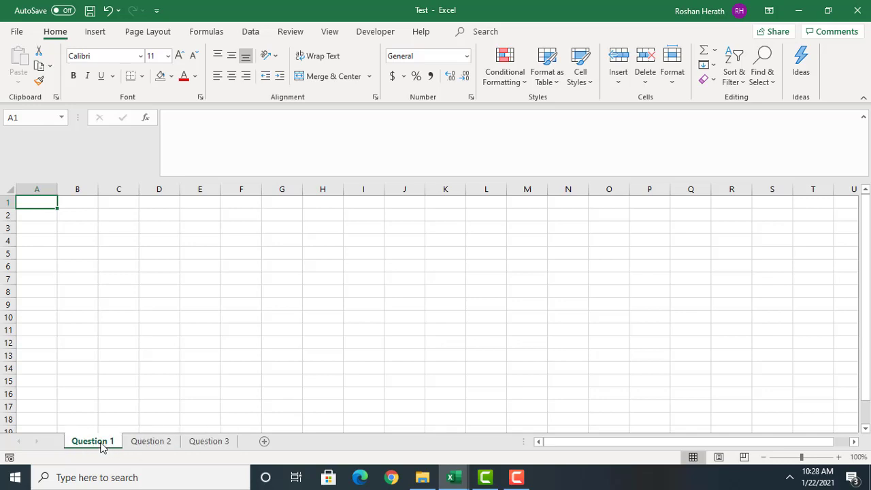
{"action": "left_click", "coordinate": [151, 446]}
{"action": "left_click", "coordinate": [225, 450]}
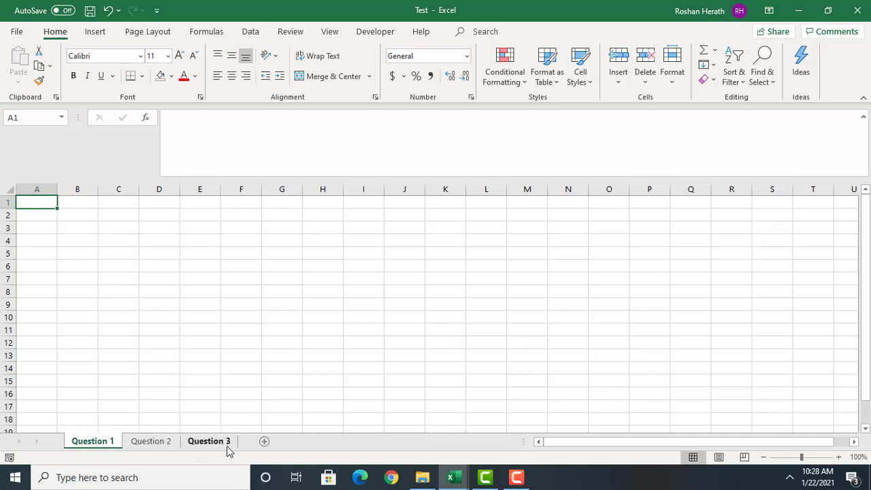
{"action": "left_click", "coordinate": [148, 448]}
{"action": "left_click", "coordinate": [105, 445]}
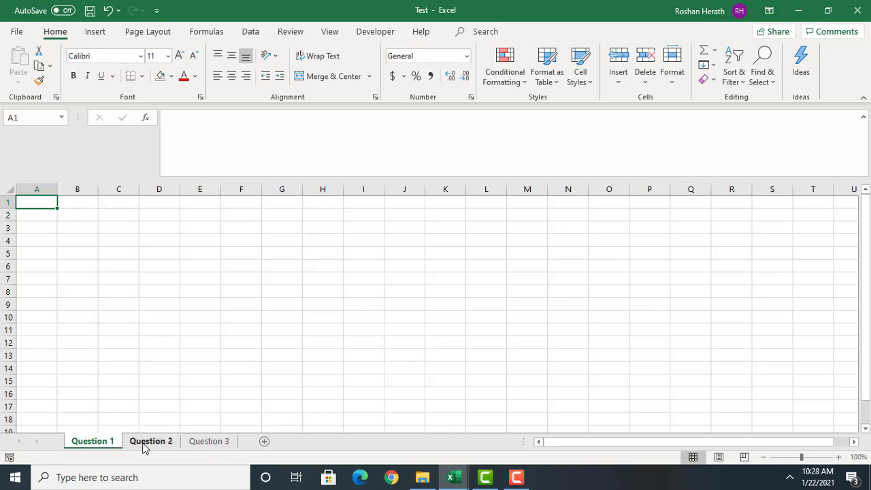
Step: Reorder the worksheets by moving Question 2 and Question 3 ahead of Question 1
{"action": "left_click_drag", "start_coordinate": [144, 447], "coordinate": [99, 437]}
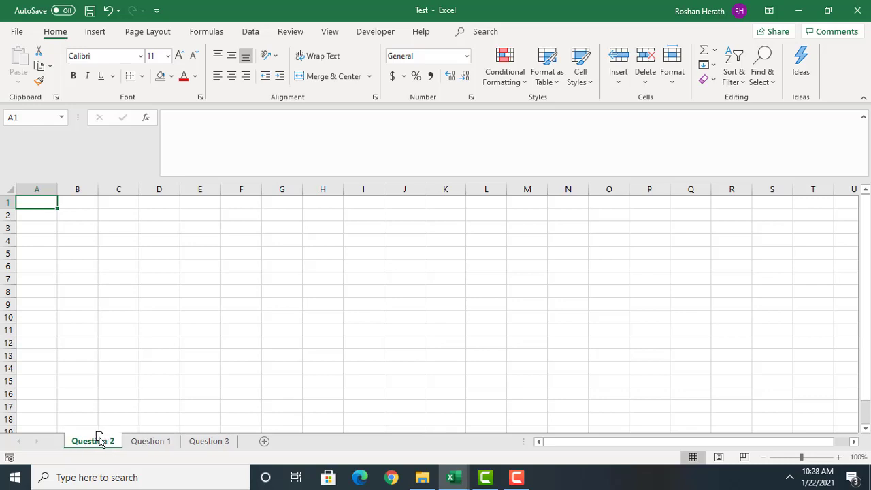
{"action": "left_click", "coordinate": [209, 444]}
{"action": "left_click_drag", "start_coordinate": [209, 446], "coordinate": [166, 446]}
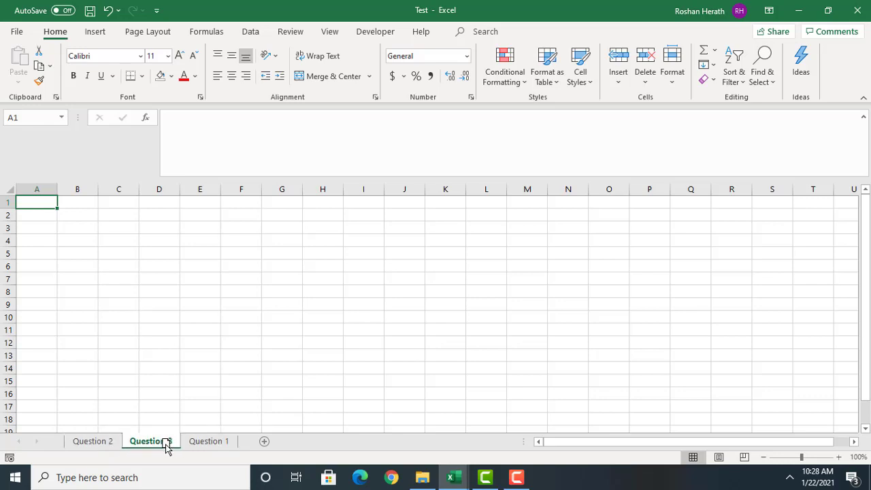
Step: Move the Question 1 worksheet back in front of Question 2 and Question 3, and switch to Question 2
{"action": "left_click", "coordinate": [204, 444]}
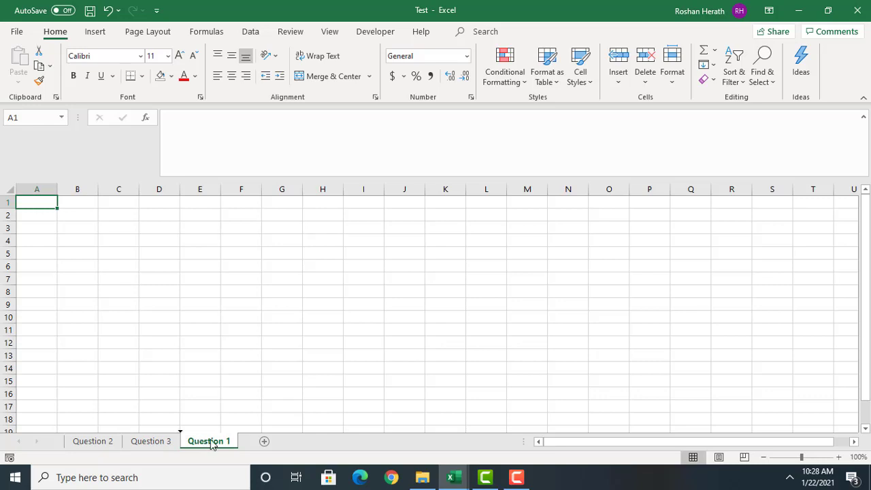
{"action": "left_click_drag", "start_coordinate": [211, 443], "coordinate": [211, 443]}
{"action": "left_click_drag", "start_coordinate": [210, 443], "coordinate": [116, 444]}
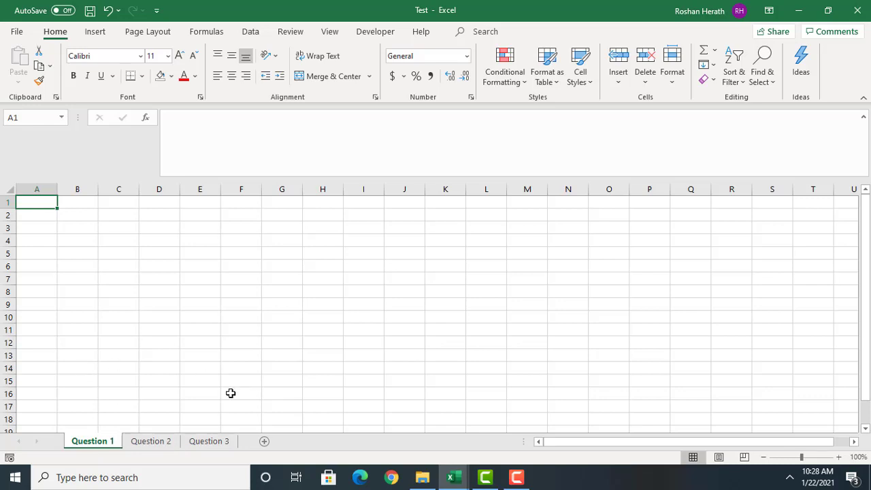
{"action": "left_click", "coordinate": [142, 442]}
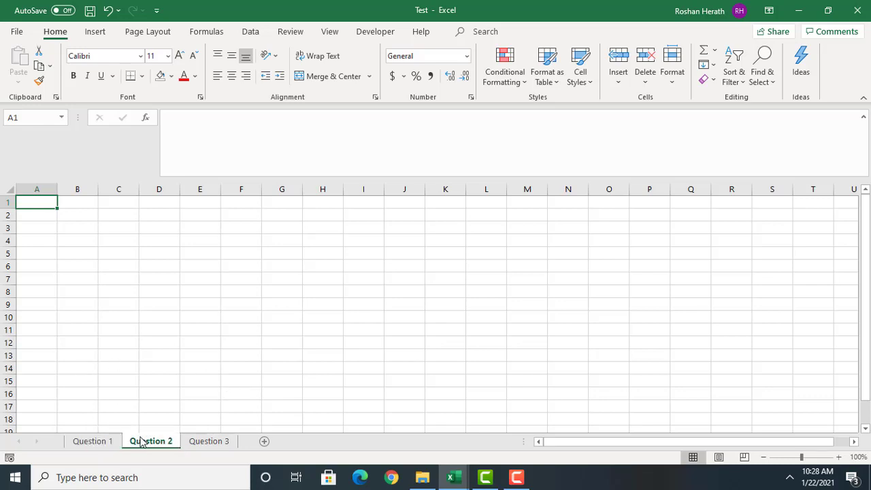
{"action": "right_click", "coordinate": [142, 443]}
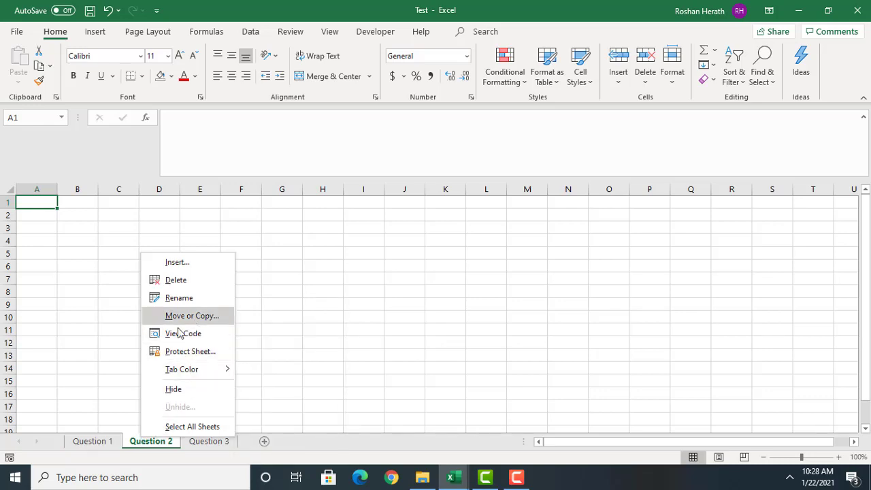
{"action": "left_click", "coordinate": [88, 385]}
{"action": "left_click", "coordinate": [196, 443]}
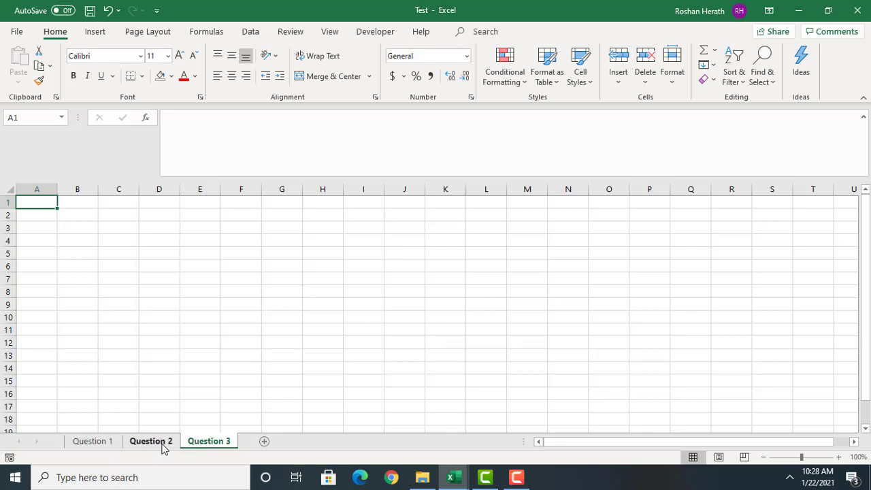
Step: Move the Question 2 worksheet to the end of the workbook with Move or Copy
{"action": "left_click", "coordinate": [163, 446]}
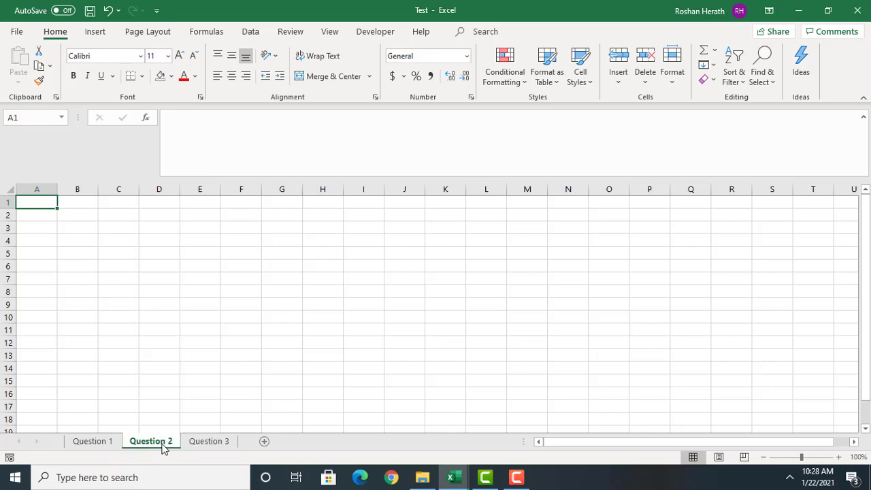
{"action": "right_click", "coordinate": [163, 446]}
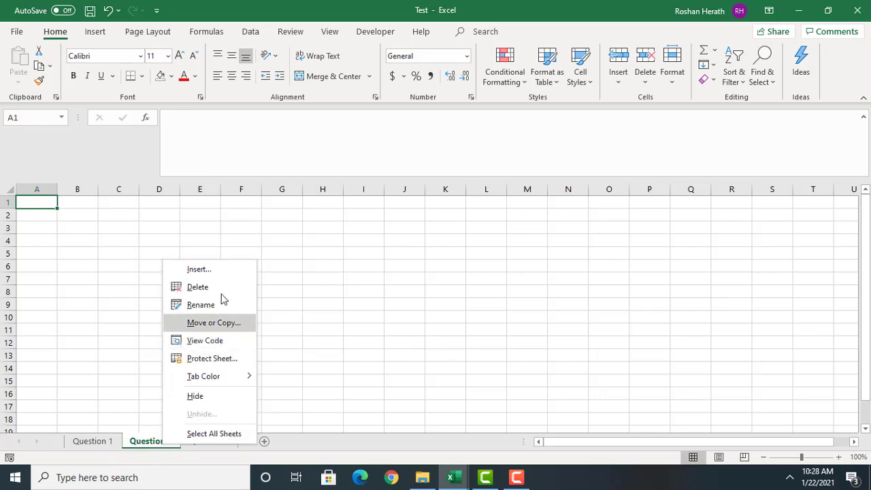
{"action": "left_click", "coordinate": [196, 324]}
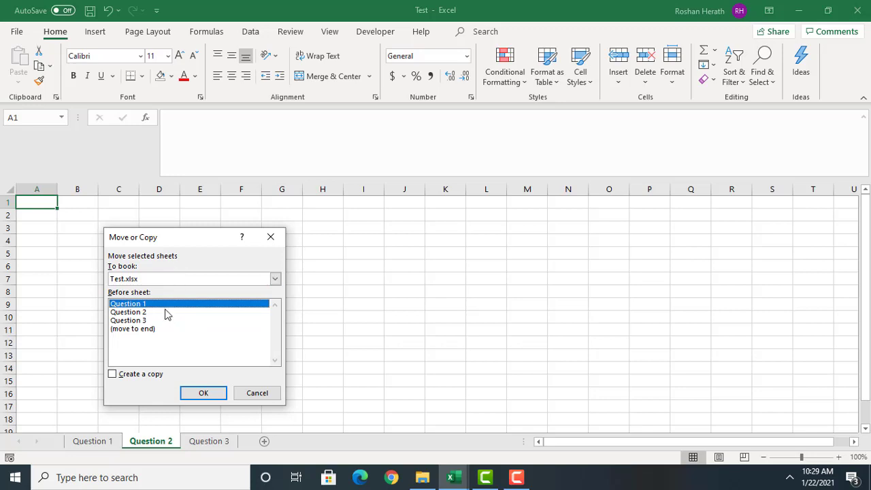
{"action": "left_click", "coordinate": [136, 329]}
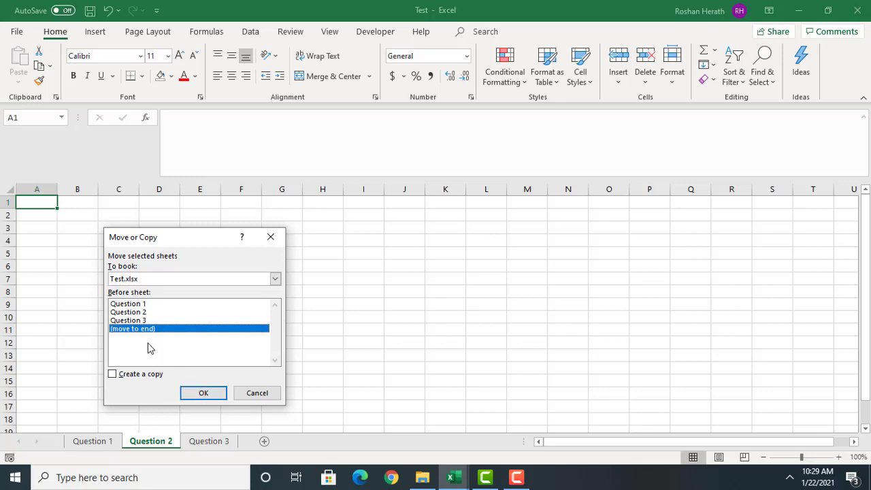
{"action": "left_click", "coordinate": [201, 396]}
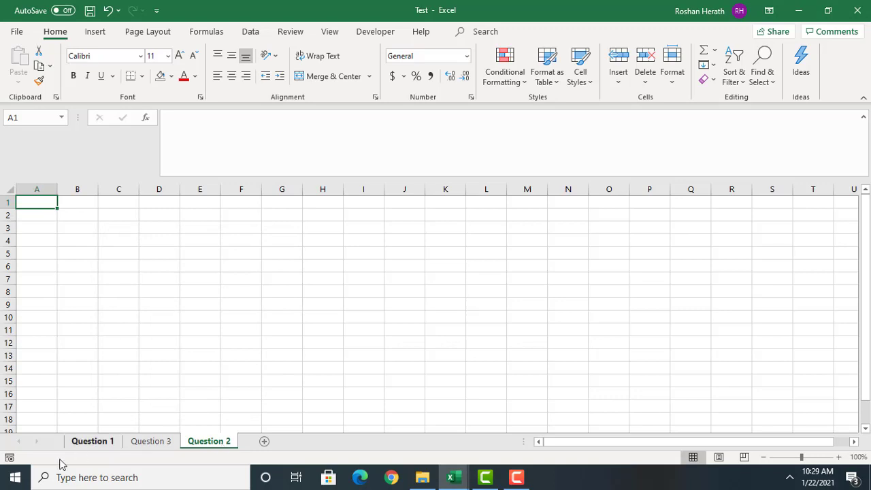
Step: Move the Question 2 worksheet back in front of Question 3 with Move or Copy
{"action": "right_click", "coordinate": [227, 441]}
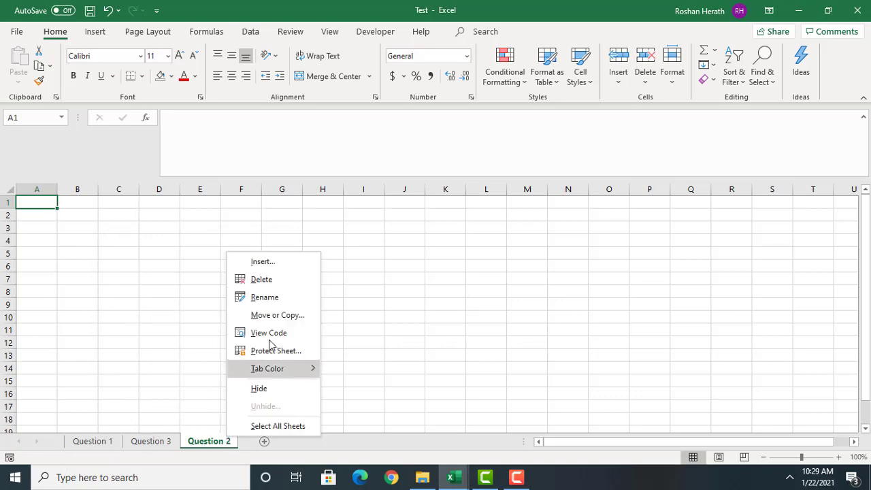
{"action": "left_click", "coordinate": [276, 315]}
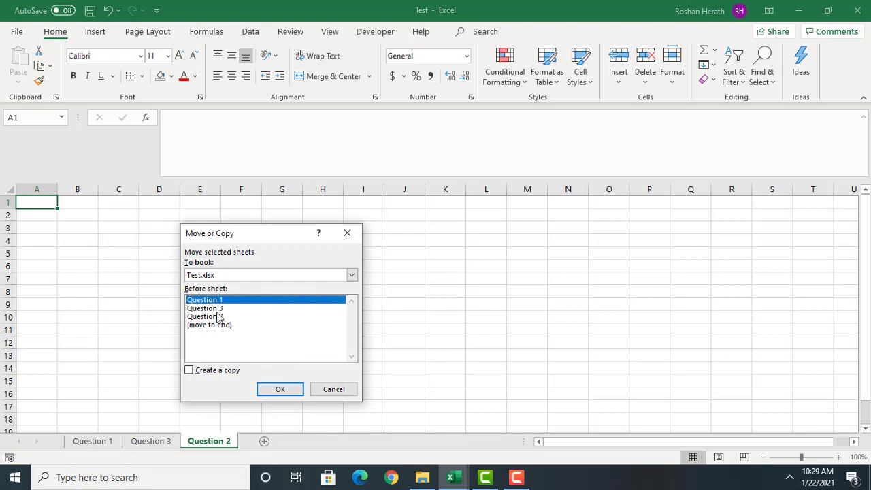
{"action": "left_click", "coordinate": [219, 317]}
{"action": "left_click", "coordinate": [218, 308]}
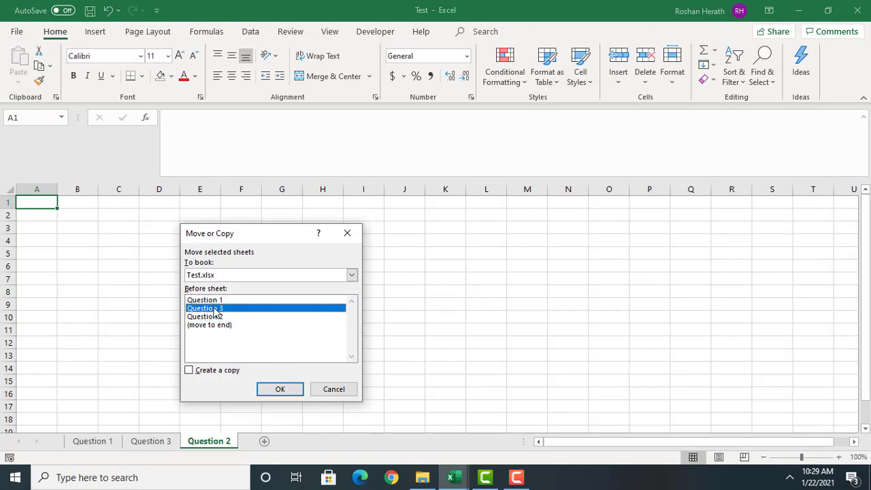
{"action": "left_click", "coordinate": [287, 393]}
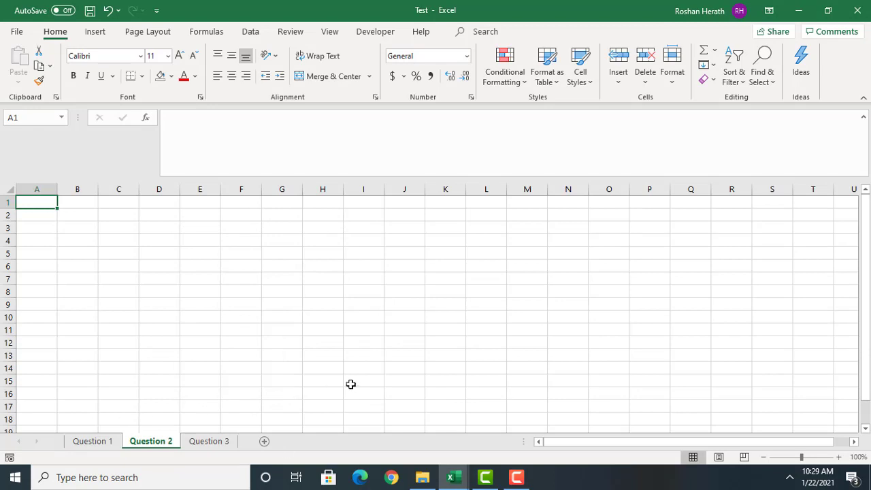
Step: Give the Question 3 worksheet a light blue tab color
{"action": "left_click", "coordinate": [208, 444]}
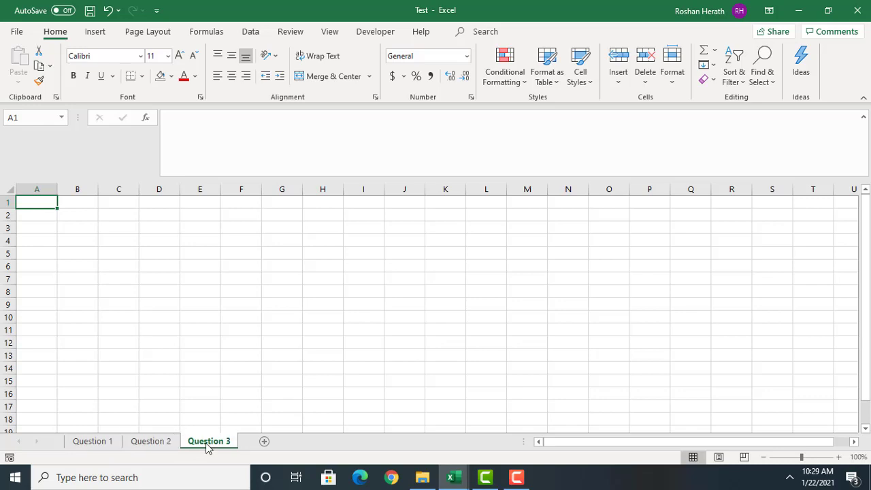
{"action": "right_click", "coordinate": [208, 443]}
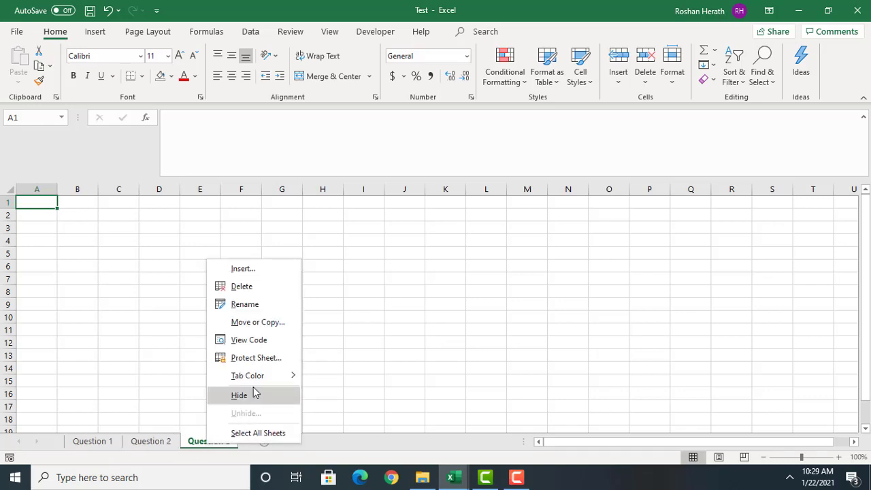
{"action": "mouse_move", "coordinate": [257, 385]}
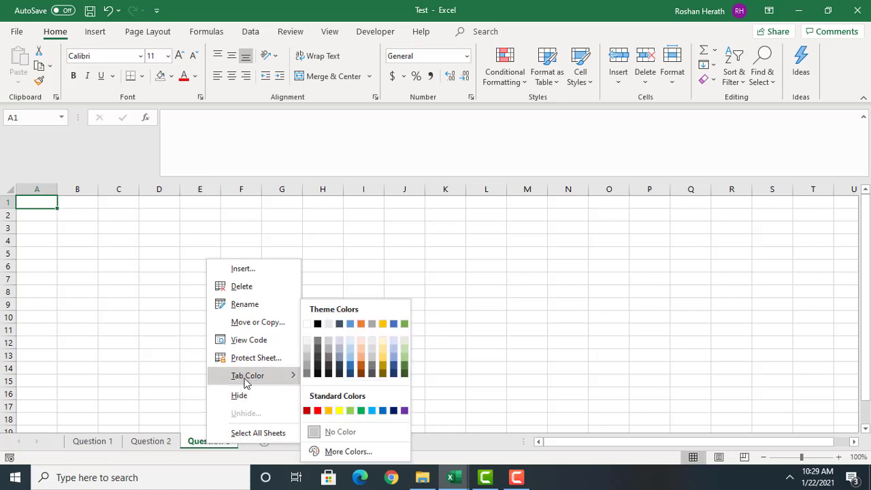
{"action": "left_click", "coordinate": [353, 348]}
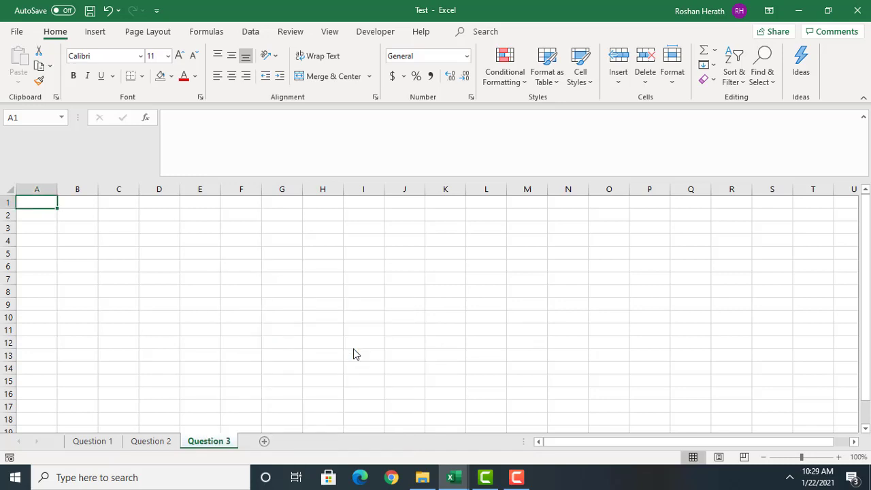
Step: Give the Question 2 worksheet a light gold tab color
{"action": "left_click", "coordinate": [161, 439]}
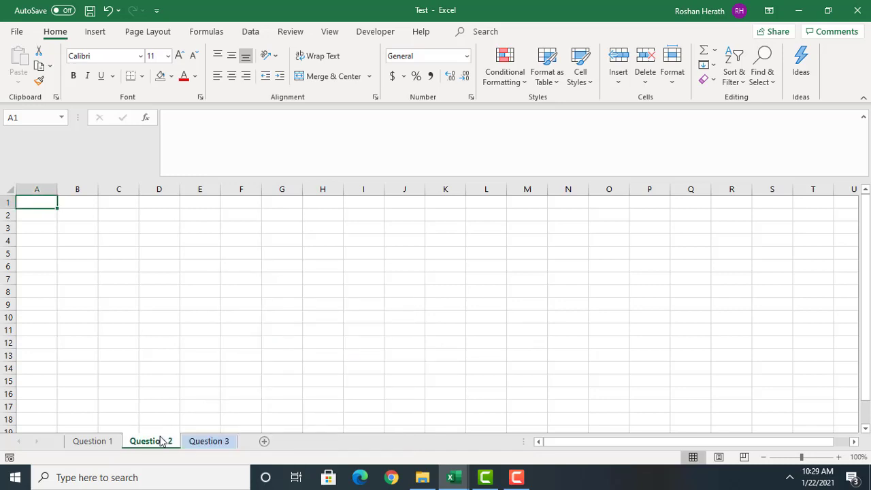
{"action": "right_click", "coordinate": [161, 441]}
{"action": "mouse_move", "coordinate": [206, 375]}
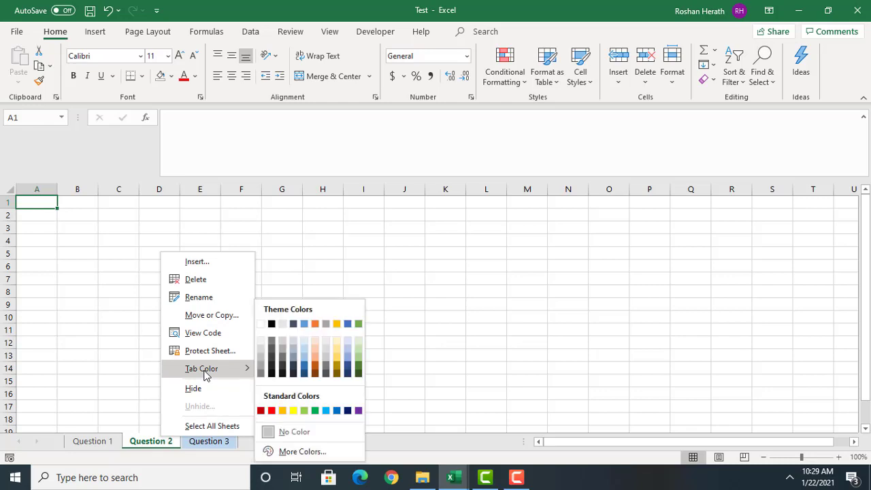
{"action": "left_click", "coordinate": [340, 355]}
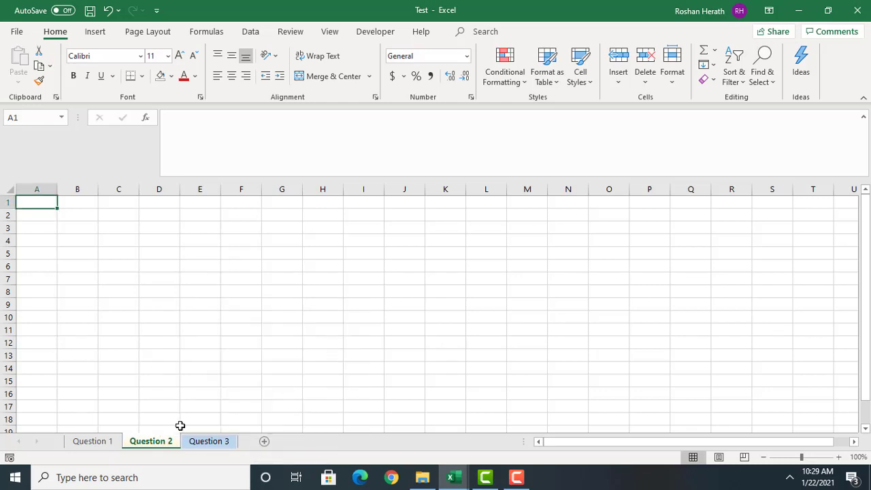
Step: Give the Question 1 worksheet a light orange tab color and select cell K9
{"action": "left_click", "coordinate": [94, 442]}
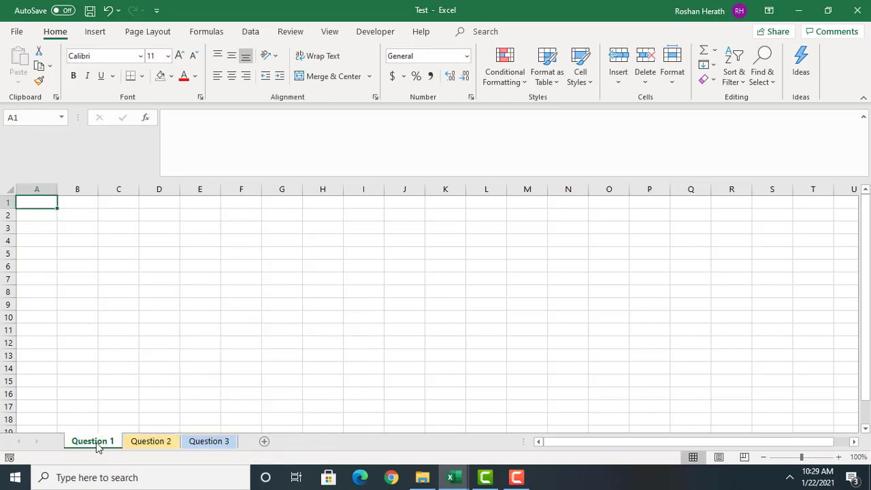
{"action": "right_click", "coordinate": [96, 443]}
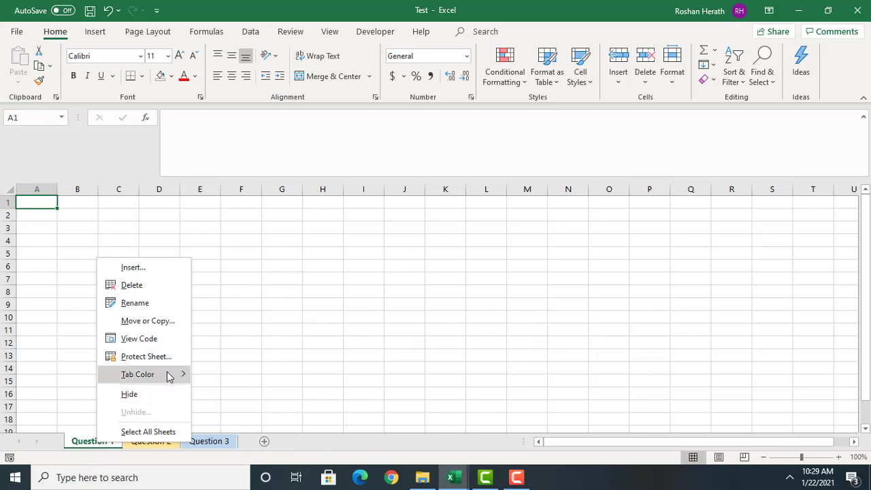
{"action": "mouse_move", "coordinate": [170, 377]}
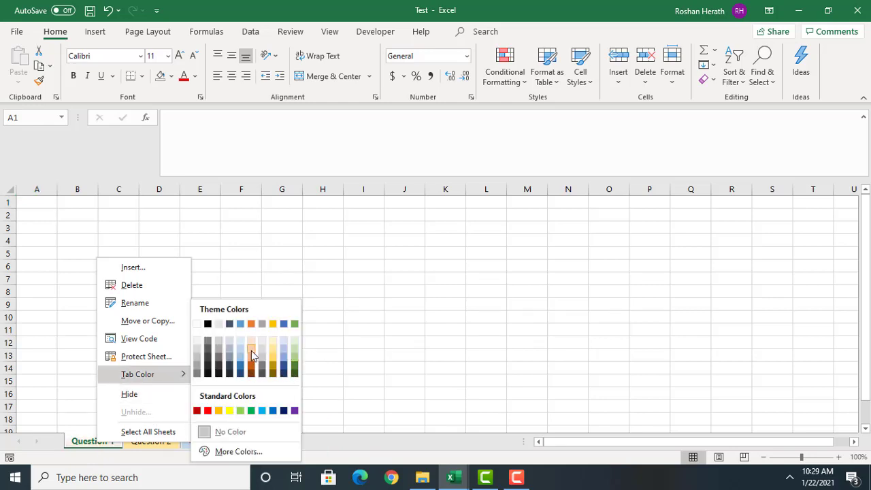
{"action": "left_click", "coordinate": [251, 350]}
{"action": "left_click", "coordinate": [430, 307]}
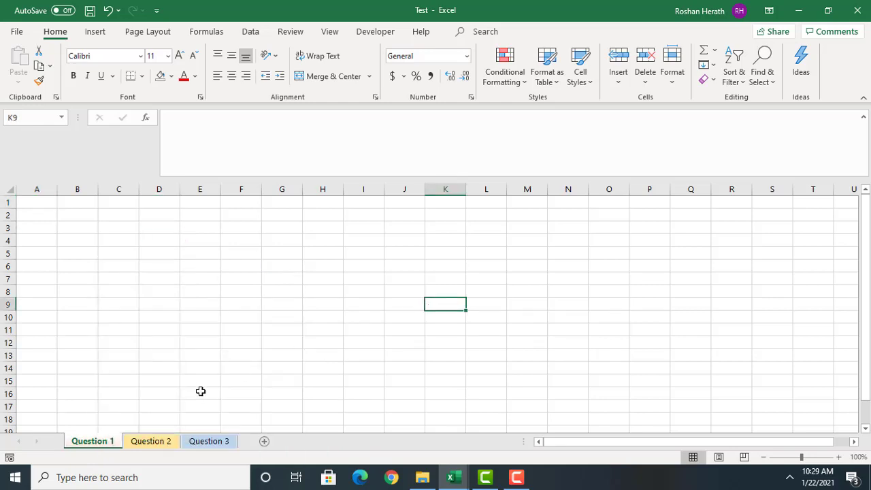
Step: Switch among the Question 1, Question 2 and Question 3 worksheets to check their tab colors, ending on Question 1
{"action": "left_click", "coordinate": [216, 440]}
{"action": "left_click", "coordinate": [99, 443]}
{"action": "left_click", "coordinate": [143, 444]}
{"action": "left_click", "coordinate": [210, 443]}
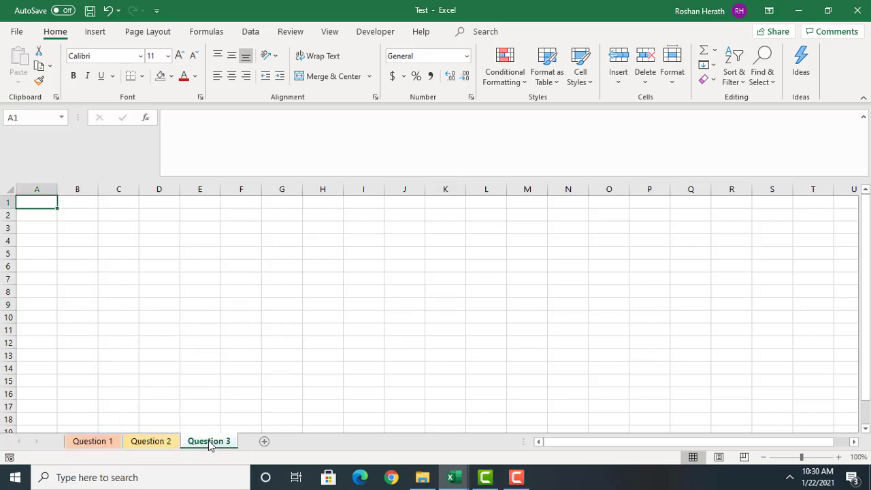
{"action": "left_click", "coordinate": [102, 441]}
{"action": "left_click", "coordinate": [144, 442]}
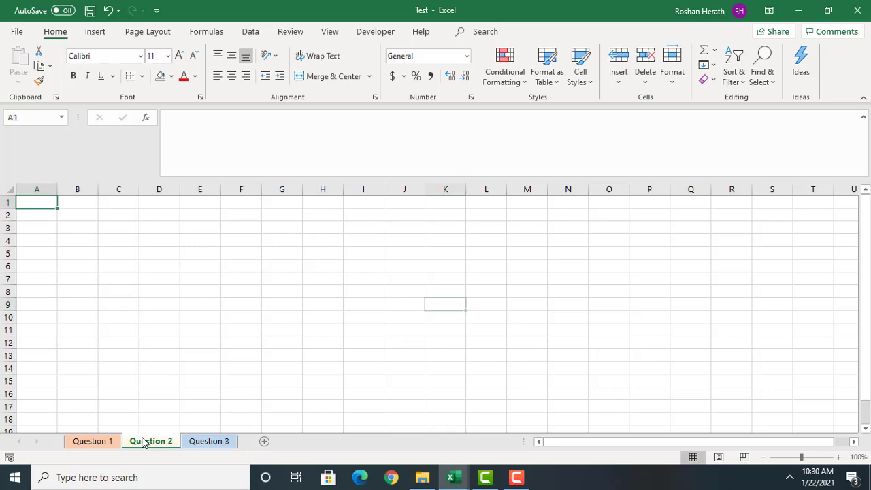
{"action": "left_click", "coordinate": [208, 441]}
{"action": "left_click", "coordinate": [95, 442]}
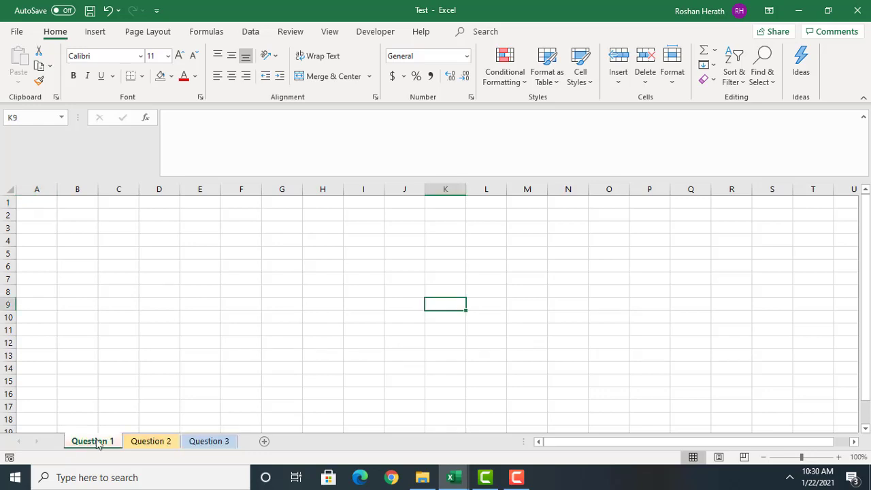
Step: Hide the Question 3 worksheet
{"action": "right_click", "coordinate": [211, 449]}
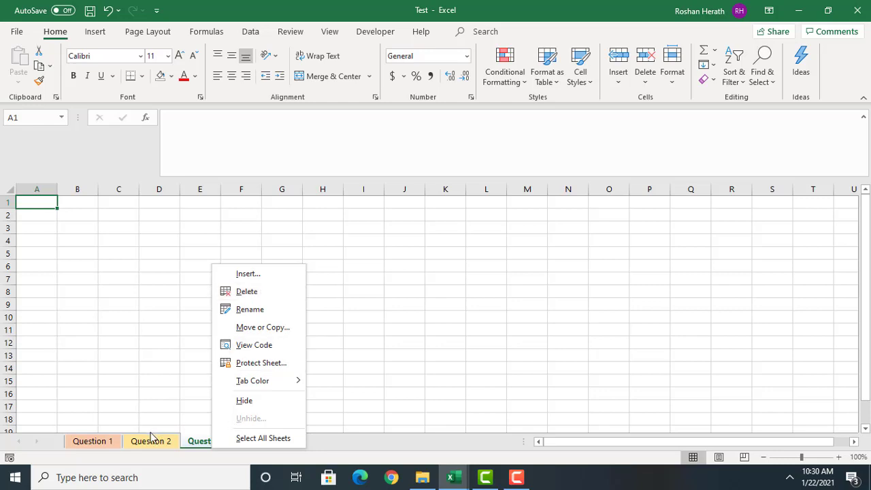
{"action": "left_click", "coordinate": [252, 407]}
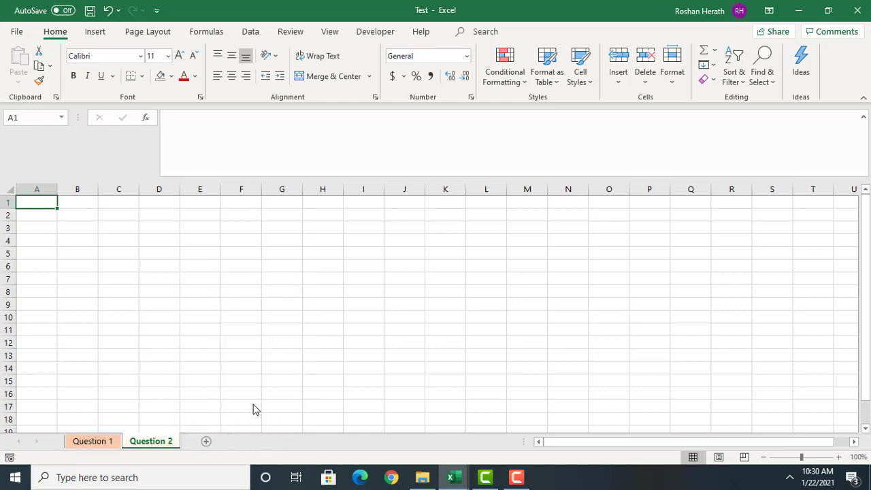
{"action": "right_click", "coordinate": [159, 442]}
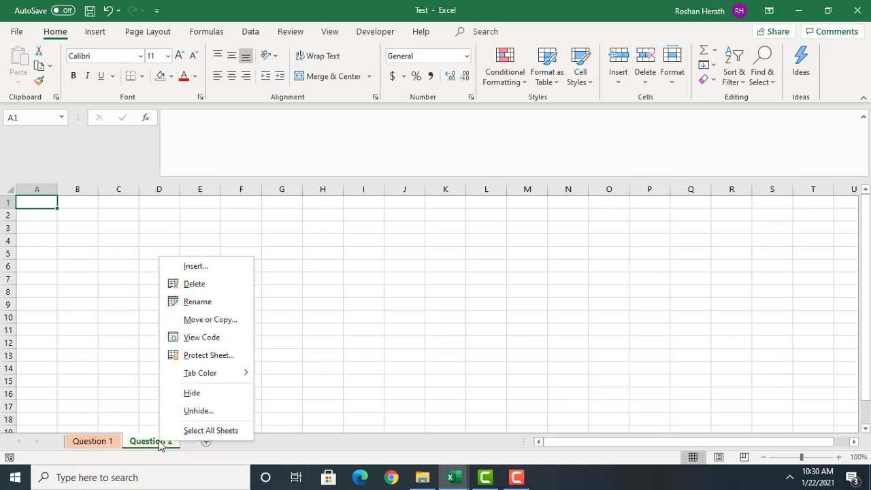
{"action": "left_click", "coordinate": [196, 411]}
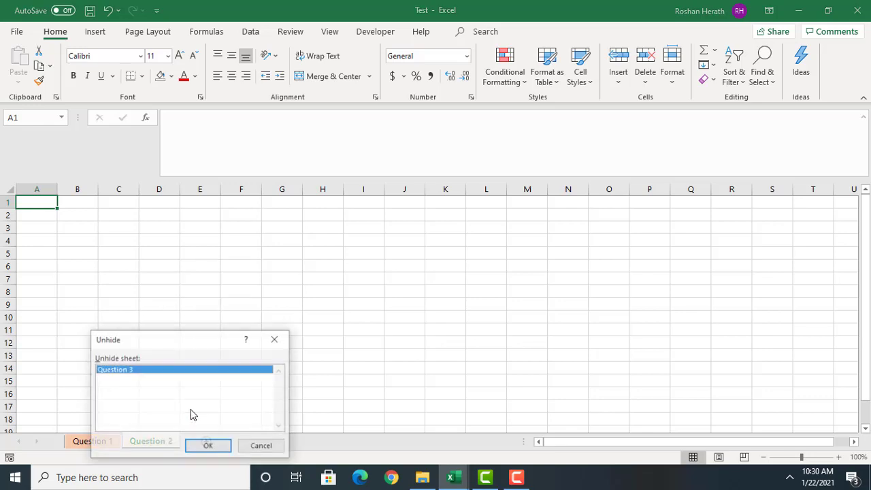
{"action": "left_click", "coordinate": [261, 447]}
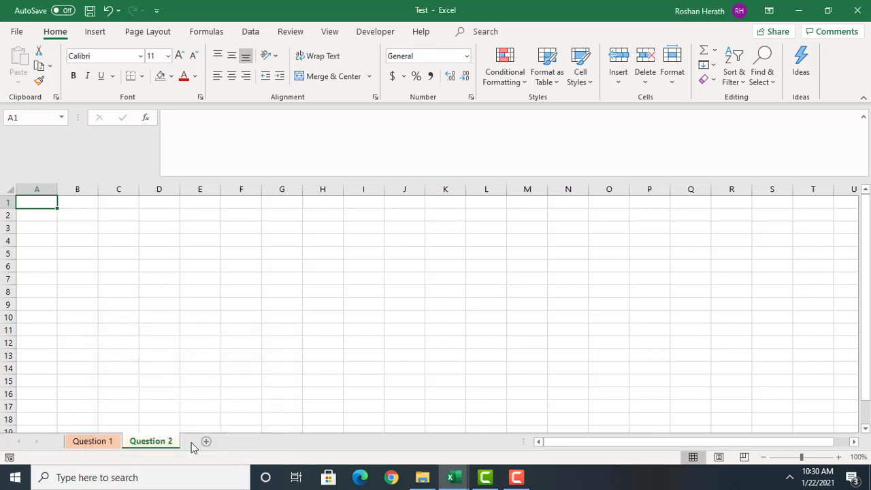
Step: Unhide the Question 3 worksheet from Question 1 and look through all three worksheets, ending on Question 3
{"action": "left_click", "coordinate": [93, 442]}
{"action": "right_click", "coordinate": [93, 442]}
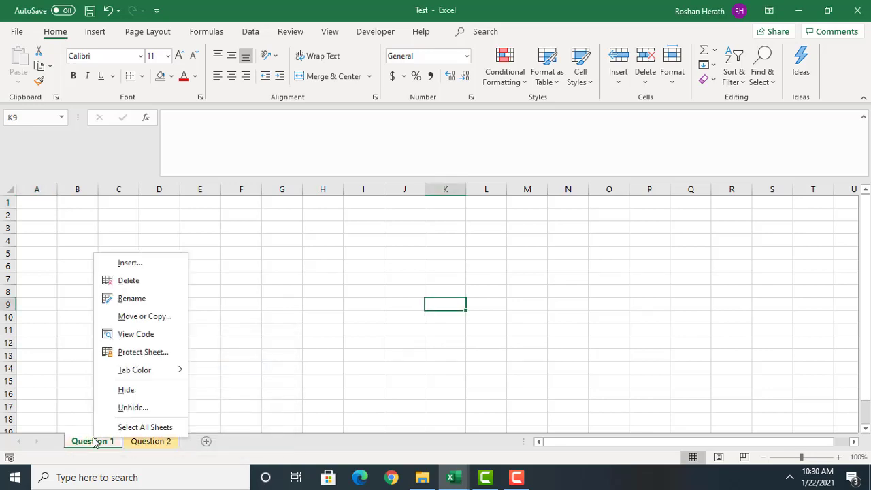
{"action": "left_click", "coordinate": [128, 409]}
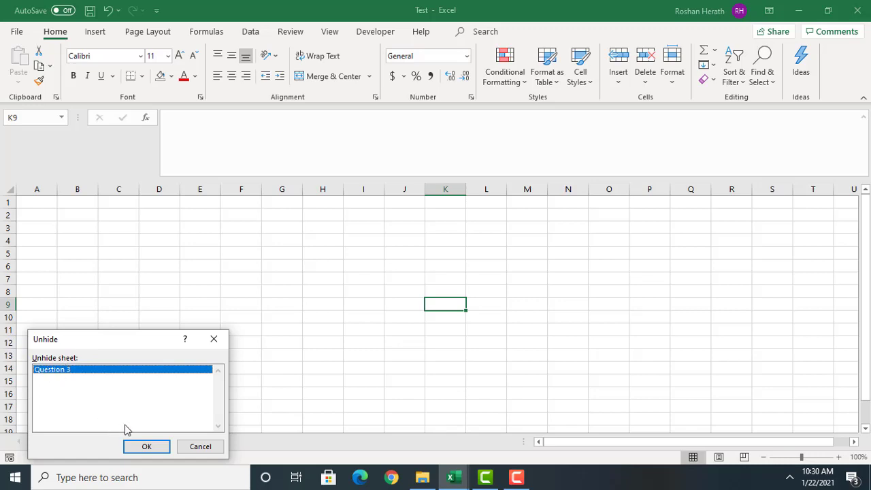
{"action": "left_click", "coordinate": [142, 446]}
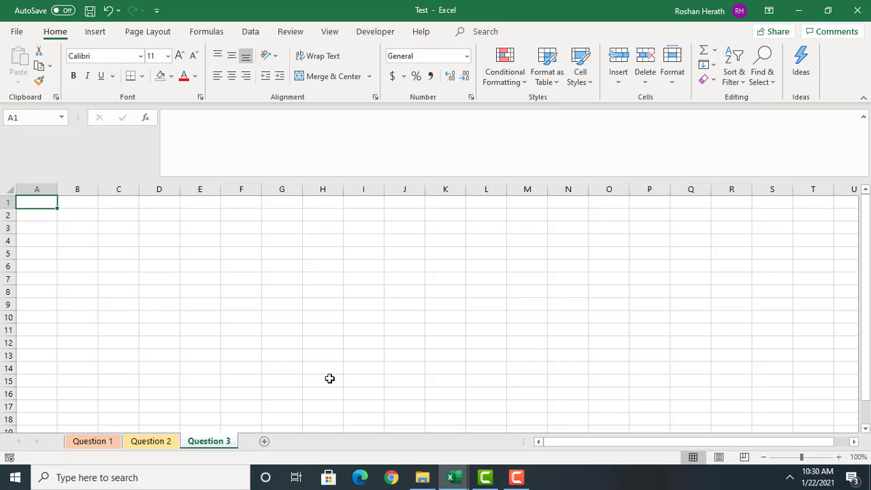
{"action": "left_click", "coordinate": [108, 441]}
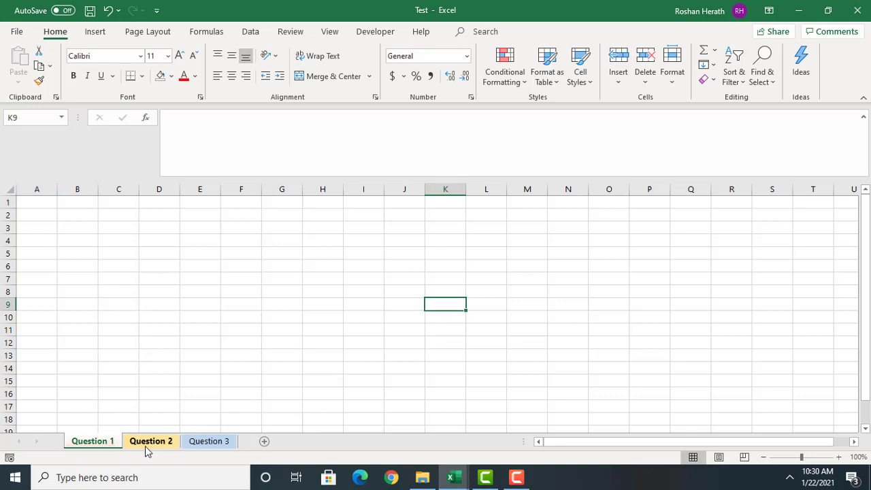
{"action": "left_click", "coordinate": [145, 446]}
{"action": "left_click", "coordinate": [201, 442]}
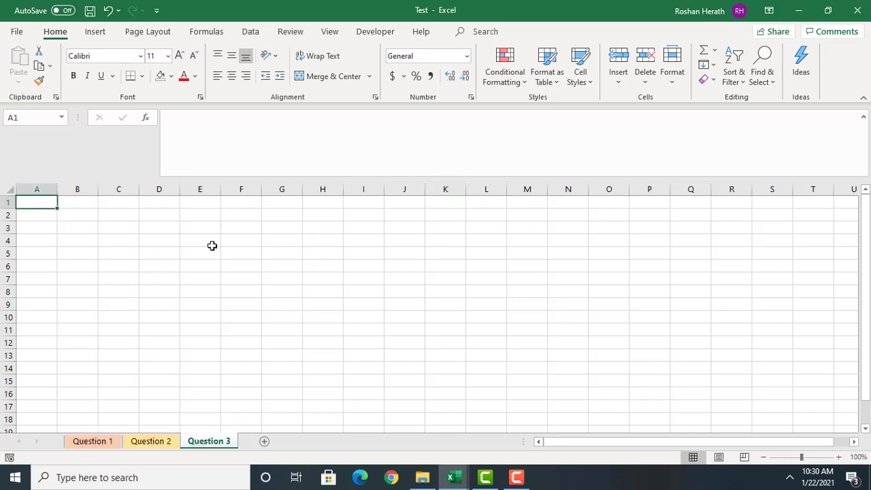
Step: Switch to the Question 1 worksheet and select cells F6, D6 and A1 one after another
{"action": "left_click", "coordinate": [109, 440]}
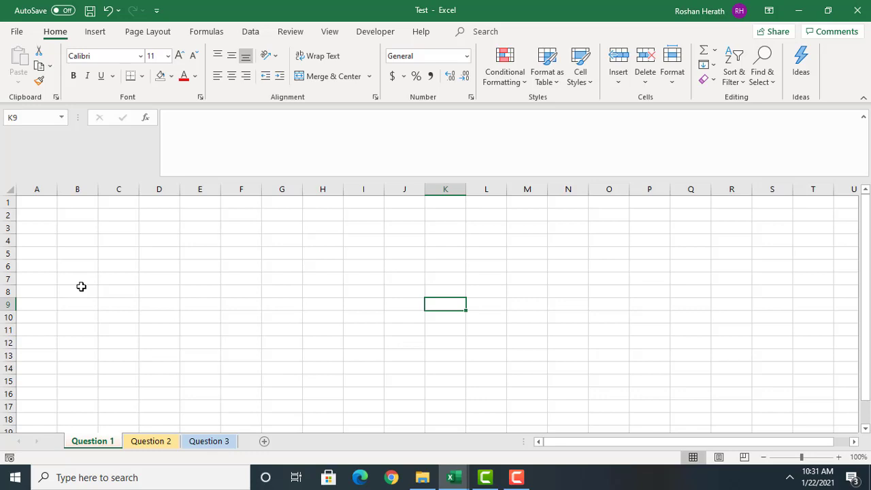
{"action": "left_click", "coordinate": [250, 262]}
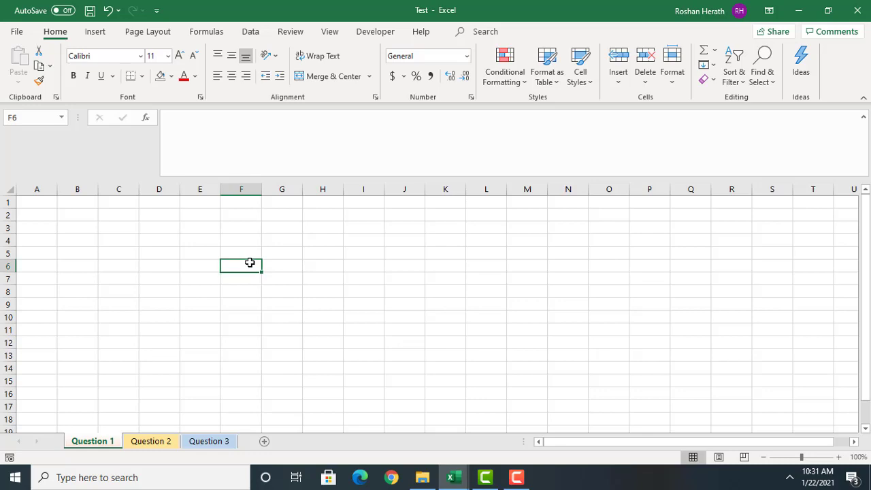
{"action": "left_click", "coordinate": [148, 265]}
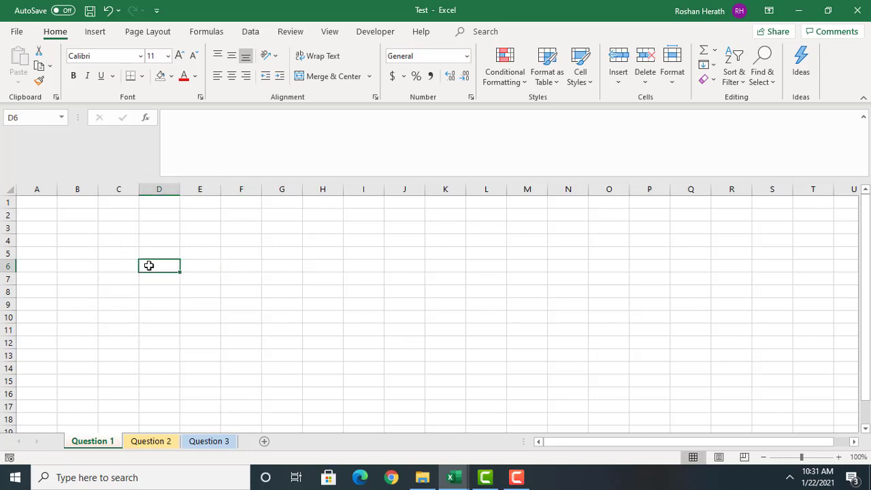
{"action": "left_click", "coordinate": [23, 202]}
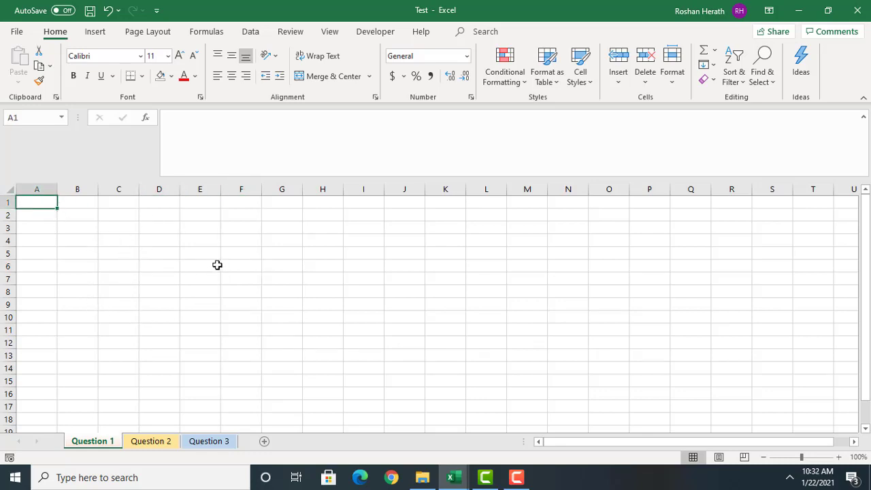
Step: Select the neighbouring cells B1, C1, C2 and B2 in turn, ending on B1
{"action": "left_click", "coordinate": [86, 203]}
{"action": "left_click", "coordinate": [123, 201]}
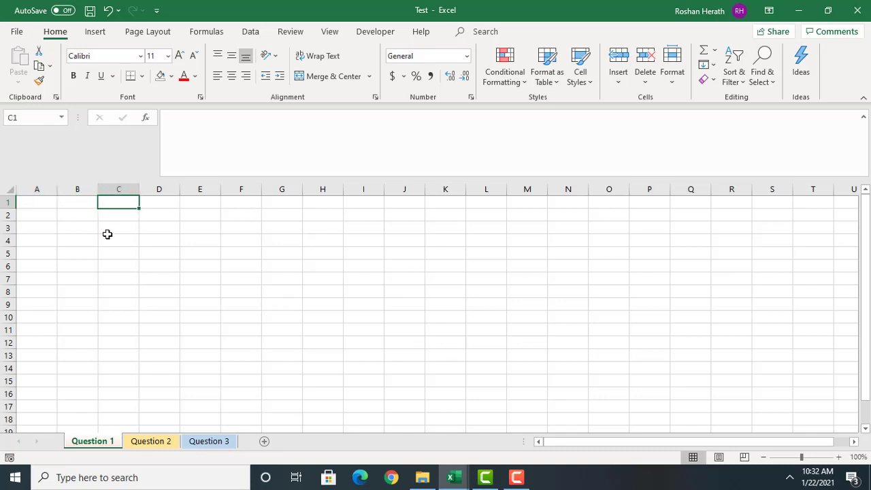
{"action": "left_click", "coordinate": [116, 219]}
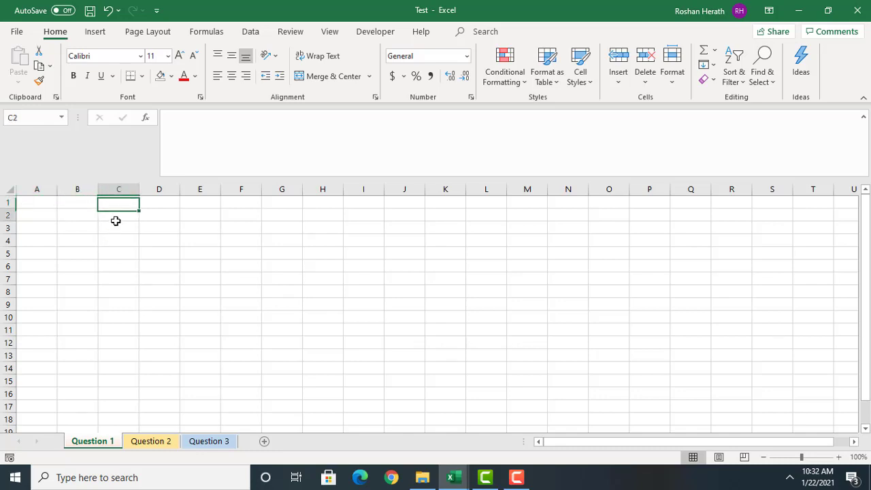
{"action": "left_click", "coordinate": [80, 217]}
{"action": "left_click", "coordinate": [79, 201]}
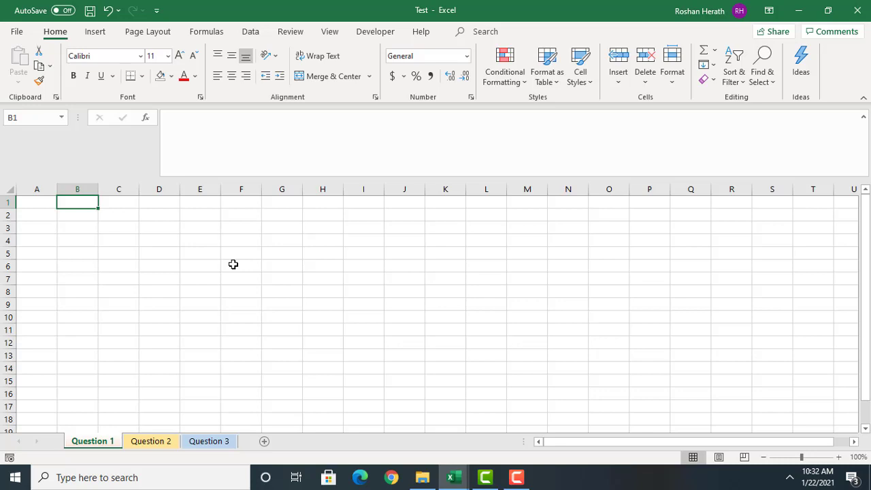
Step: Select cells B4, B3, B2, C2, D2 and E1 one after another to compare their cell addresses
{"action": "left_click", "coordinate": [91, 238]}
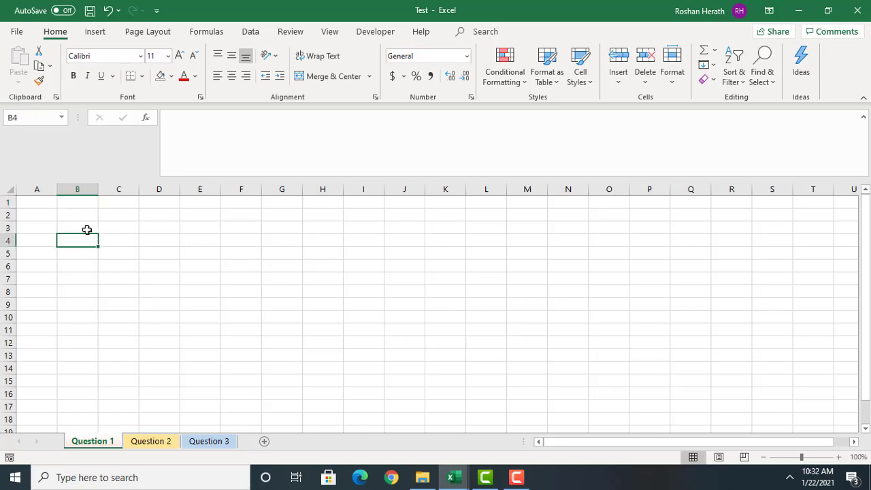
{"action": "left_click", "coordinate": [77, 224]}
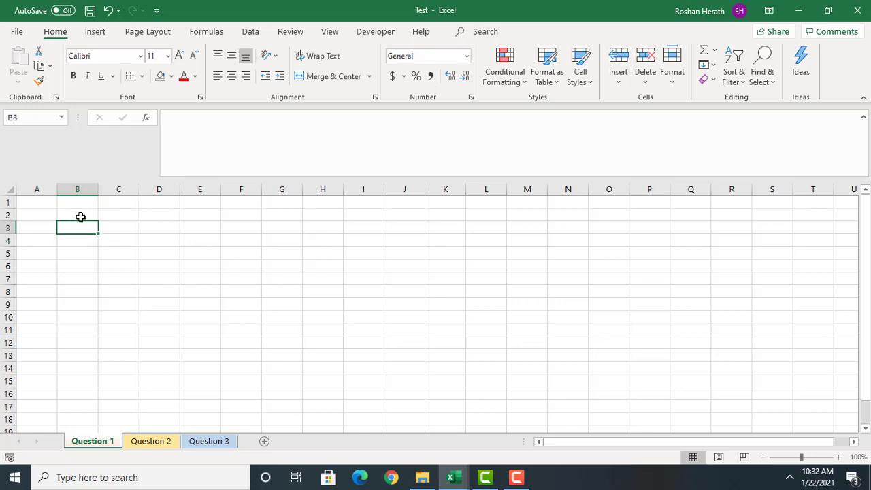
{"action": "left_click", "coordinate": [81, 215]}
{"action": "left_click", "coordinate": [114, 217]}
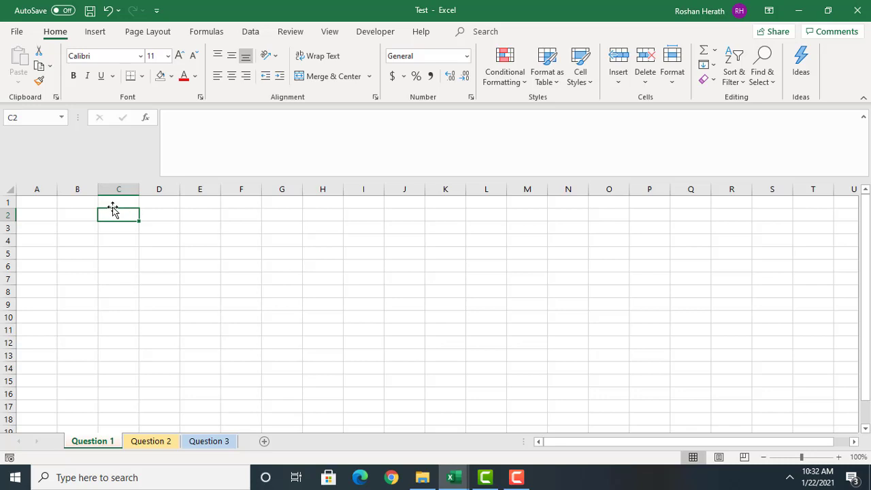
{"action": "left_click", "coordinate": [165, 215]}
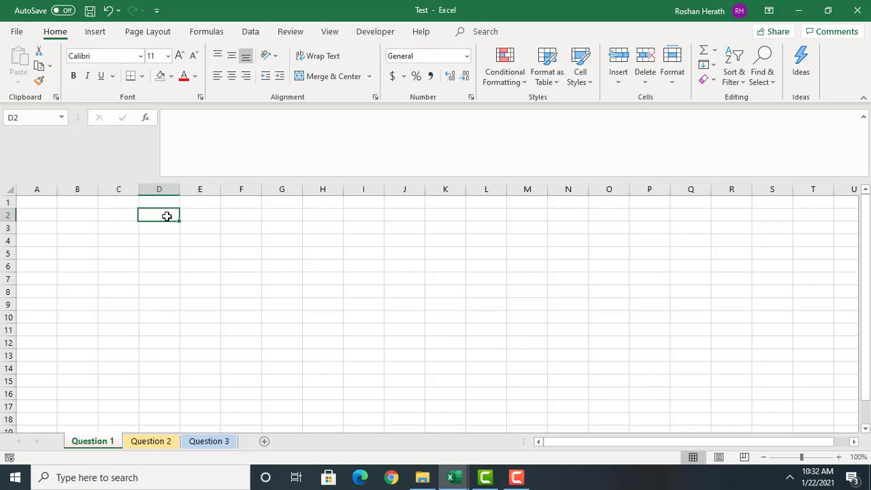
{"action": "left_click", "coordinate": [211, 206]}
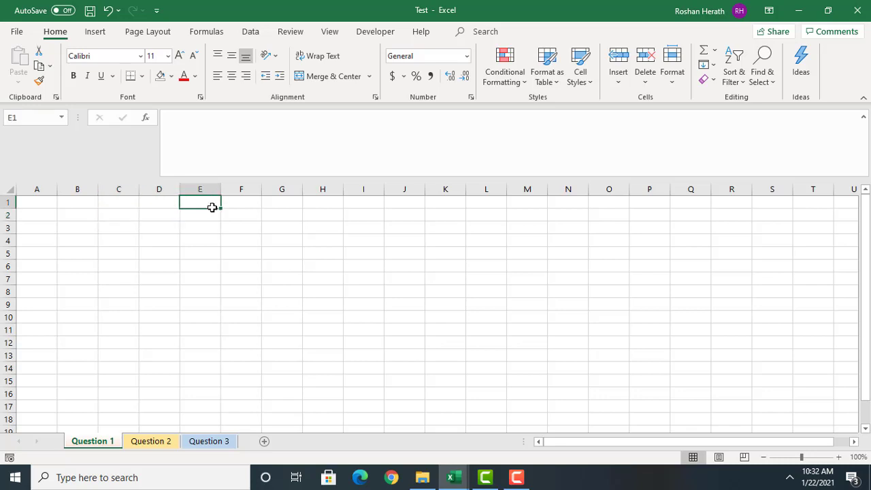
Step: Select cells in row 2 from C2 to E2 and in column C down to C4, ending on C2, and dismiss both mail notifications
{"action": "left_click", "coordinate": [123, 217]}
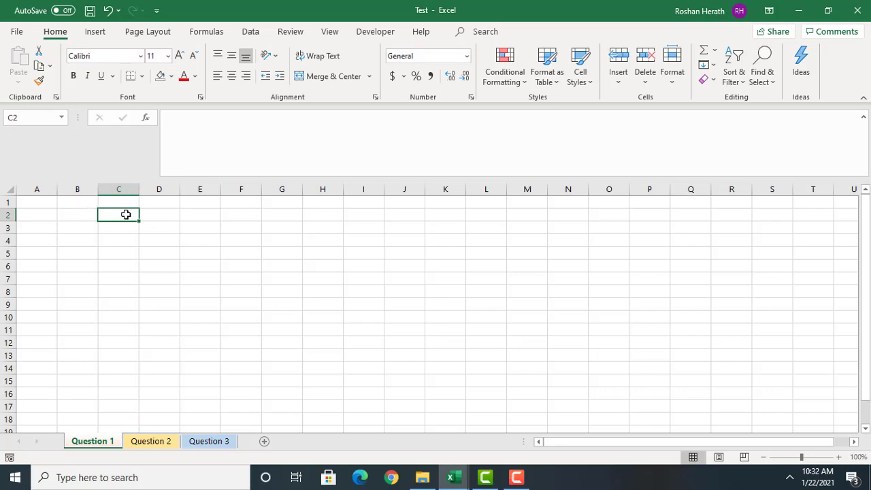
{"action": "left_click", "coordinate": [173, 213]}
{"action": "left_click", "coordinate": [207, 215]}
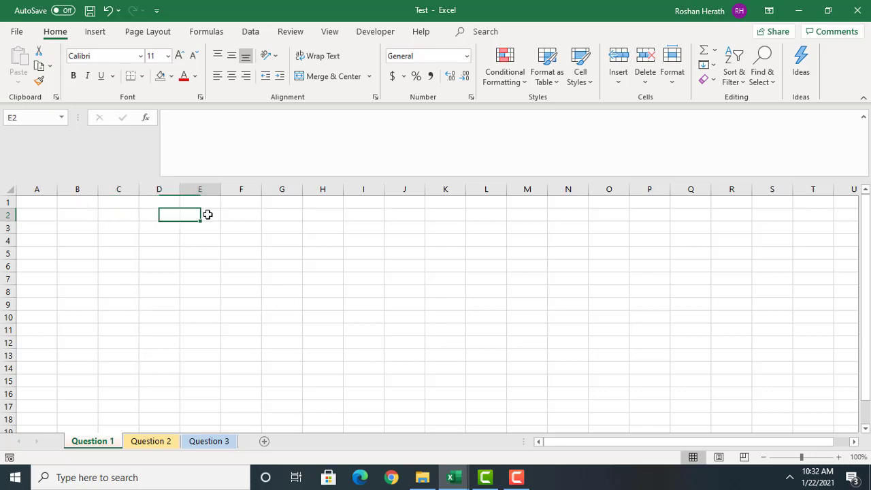
{"action": "left_click", "coordinate": [134, 217]}
{"action": "left_click", "coordinate": [126, 228]}
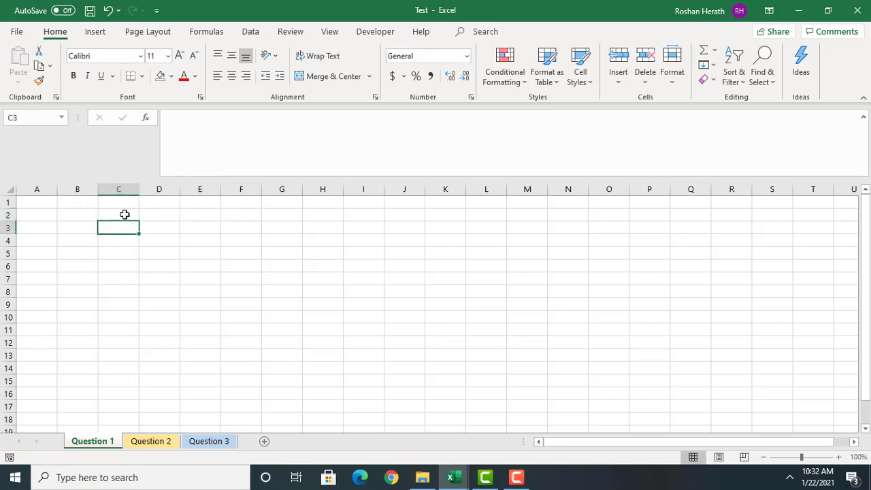
{"action": "left_click", "coordinate": [124, 214]}
{"action": "left_click", "coordinate": [118, 239]}
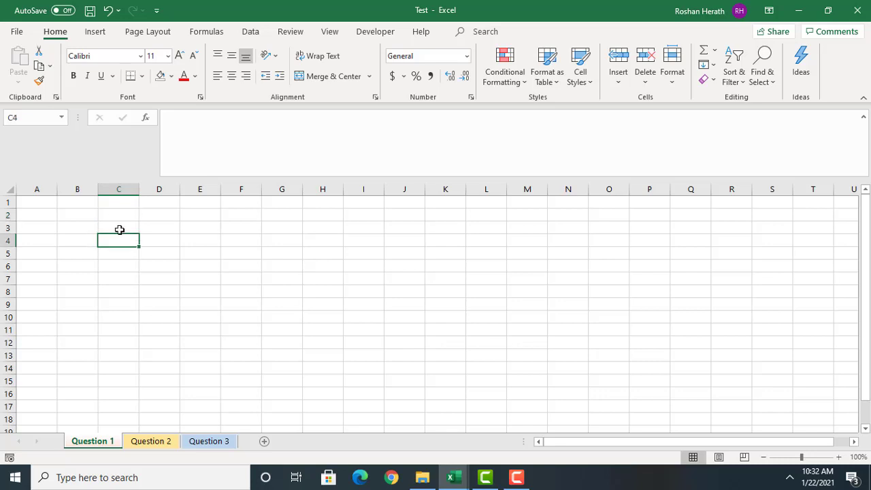
{"action": "left_click", "coordinate": [119, 217]}
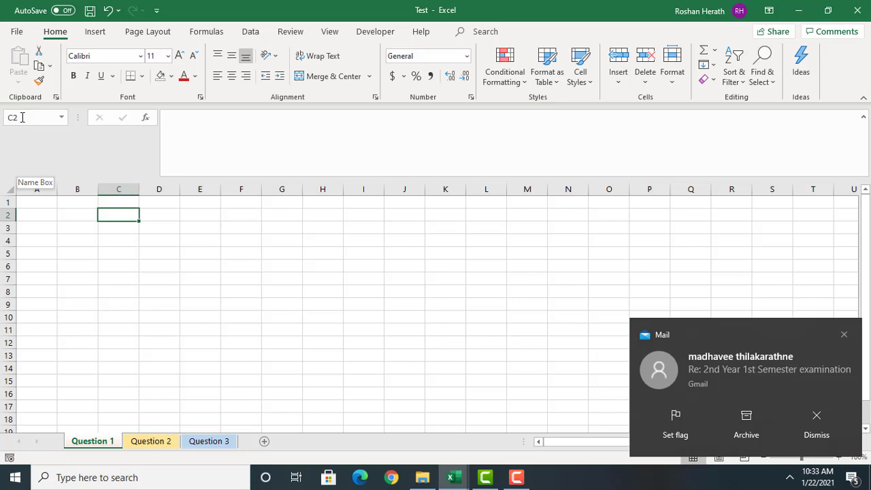
{"action": "left_click", "coordinate": [844, 334]}
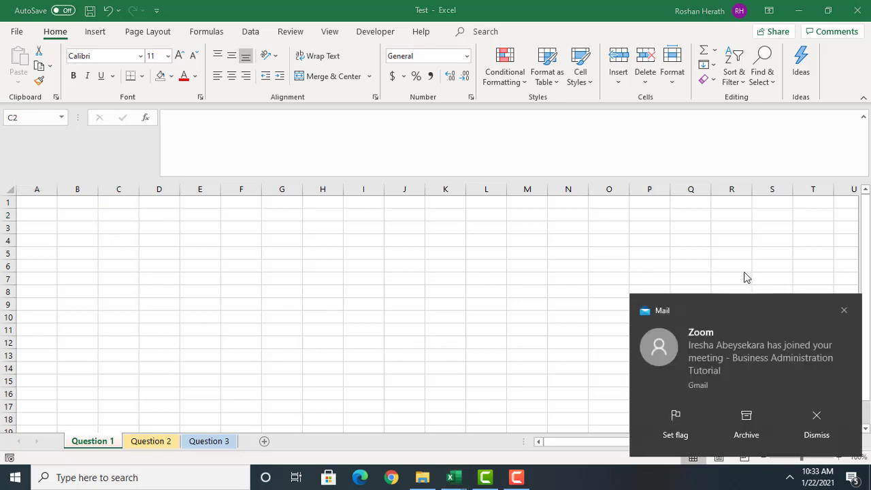
{"action": "left_click", "coordinate": [844, 311]}
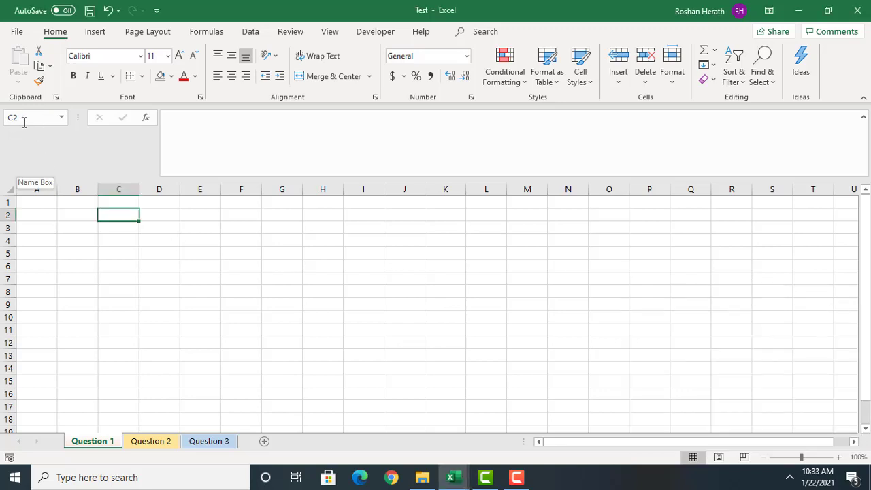
Step: Select the entire column C, cell C3 and column C again, followed by the whole columns A, B, C and D in turn
{"action": "left_click", "coordinate": [121, 188]}
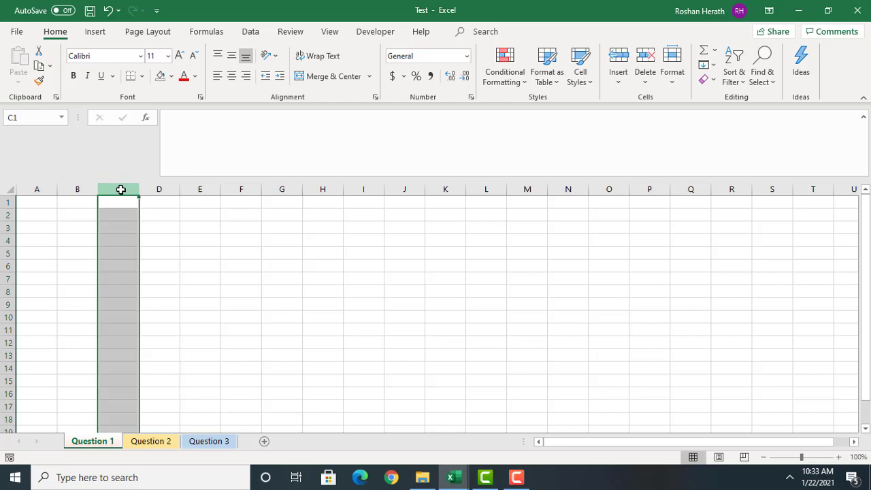
{"action": "left_click", "coordinate": [119, 229]}
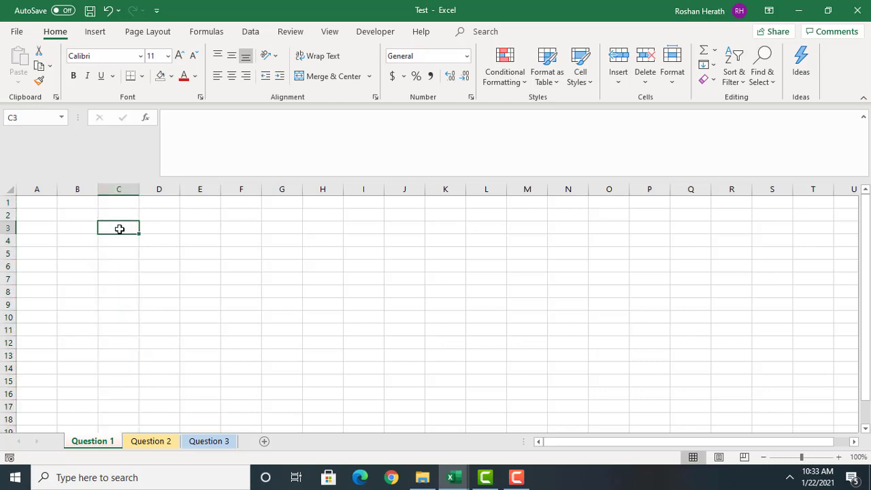
{"action": "left_click", "coordinate": [116, 187]}
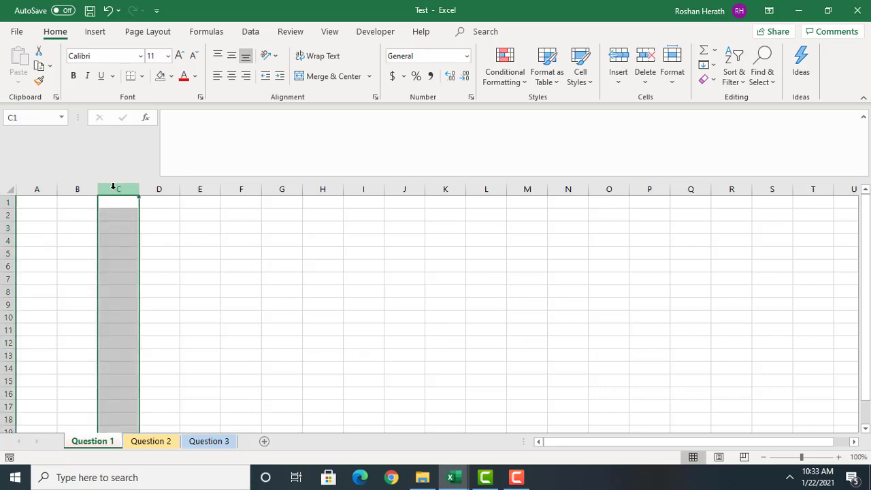
{"action": "left_click", "coordinate": [49, 188]}
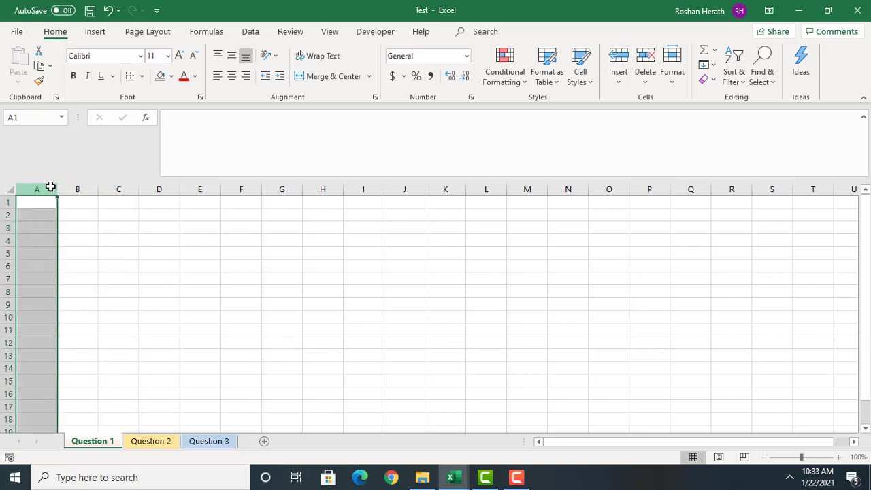
{"action": "left_click", "coordinate": [74, 187]}
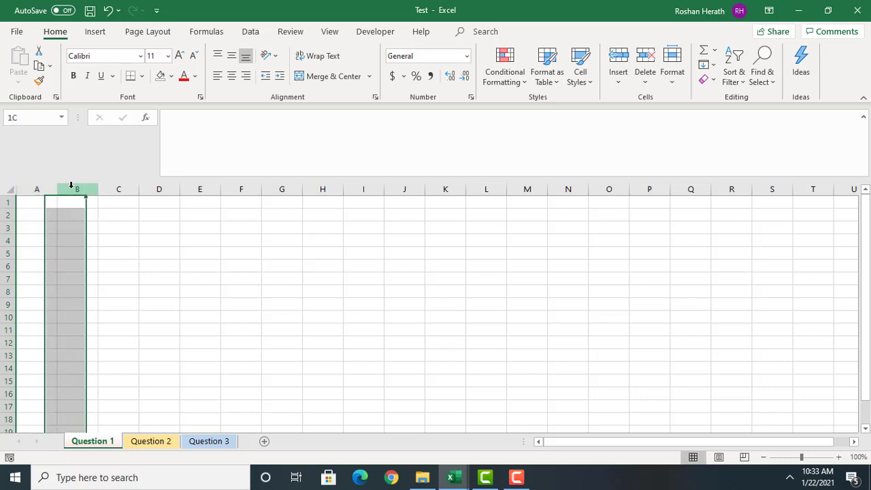
{"action": "left_click", "coordinate": [123, 188]}
{"action": "left_click", "coordinate": [156, 187]}
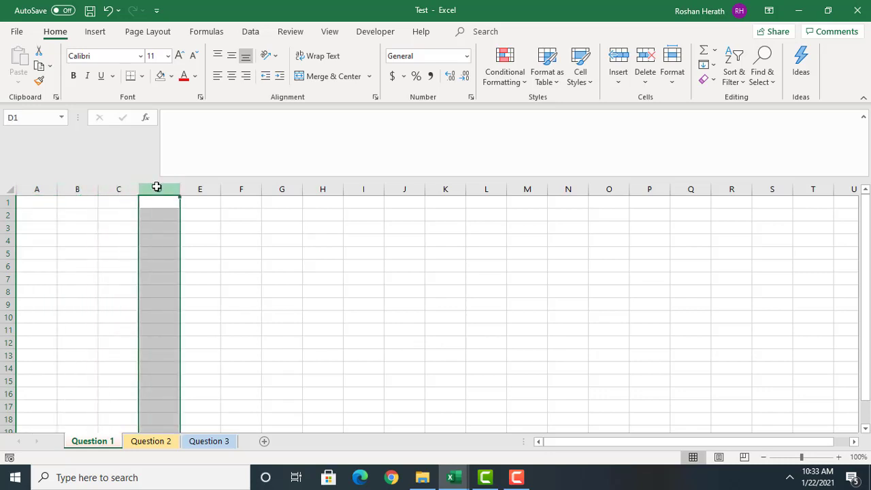
Step: Select the entire rows 1, 2, 3 and 4 one after another
{"action": "left_click", "coordinate": [4, 201]}
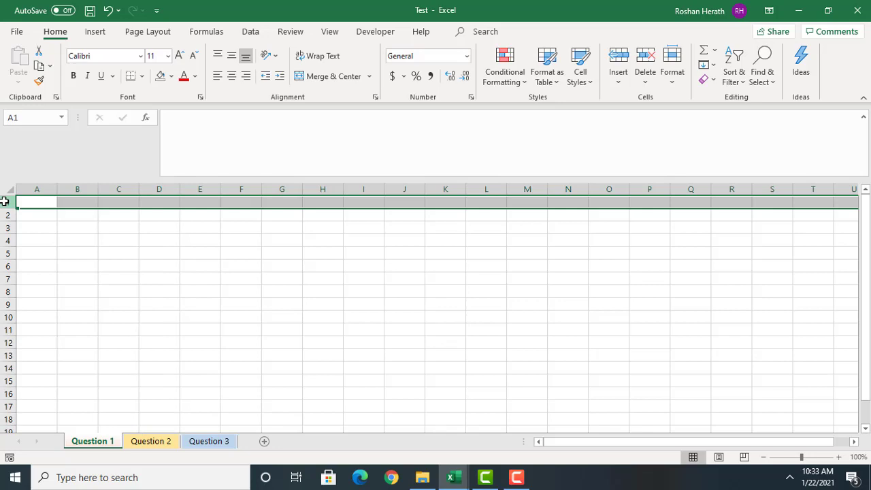
{"action": "left_click", "coordinate": [3, 215]}
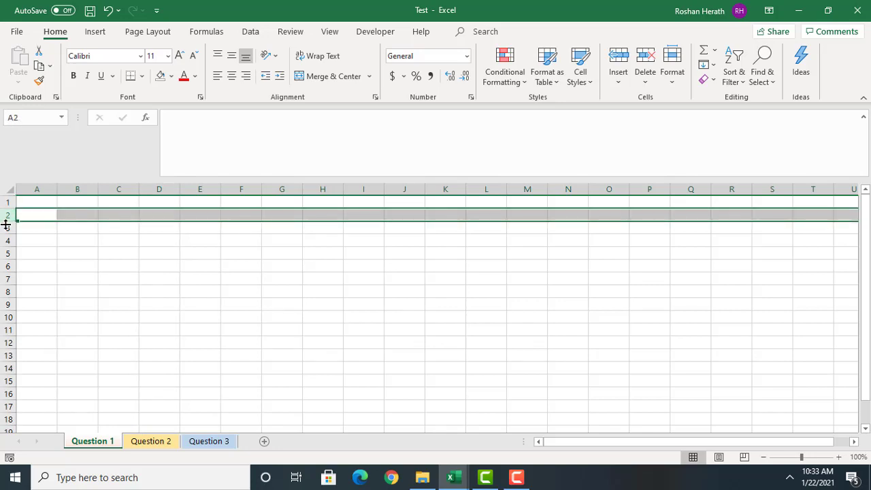
{"action": "left_click", "coordinate": [4, 227]}
{"action": "left_click", "coordinate": [5, 240]}
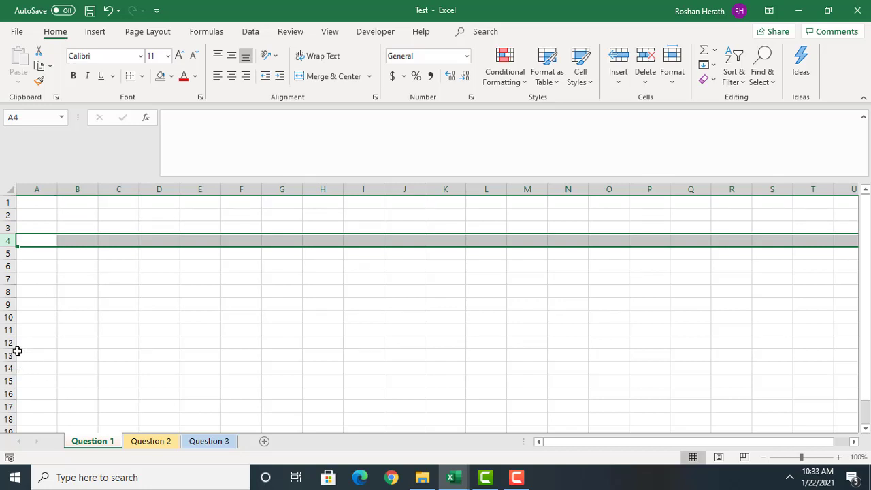
Step: Select the whole columns A, B and C in turn, and finish with the entire row 1
{"action": "left_click", "coordinate": [47, 188]}
{"action": "left_click", "coordinate": [77, 188]}
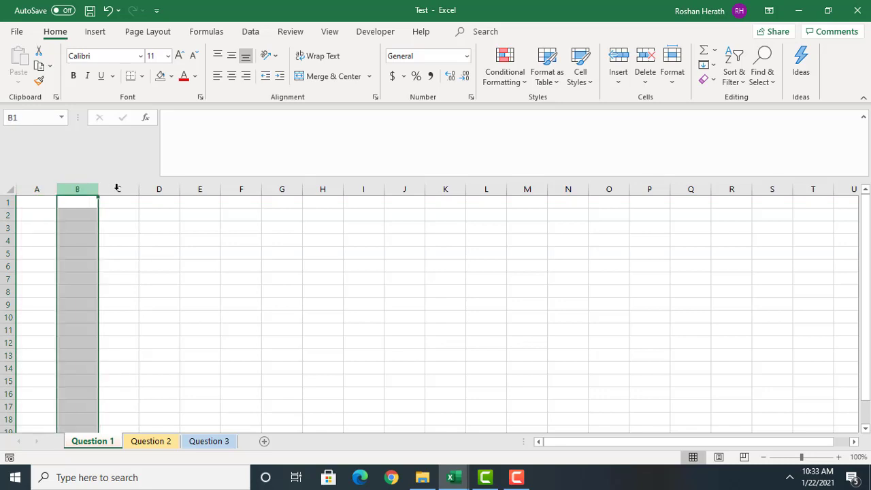
{"action": "left_click", "coordinate": [119, 188]}
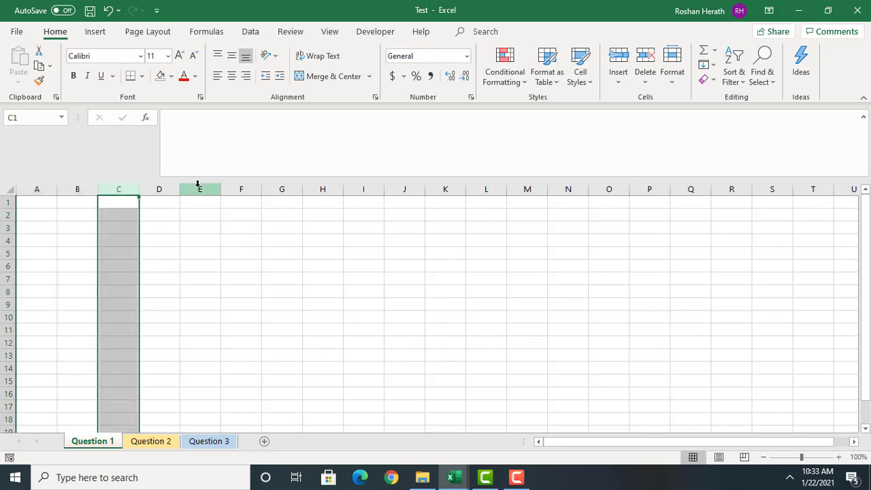
{"action": "left_click", "coordinate": [4, 202]}
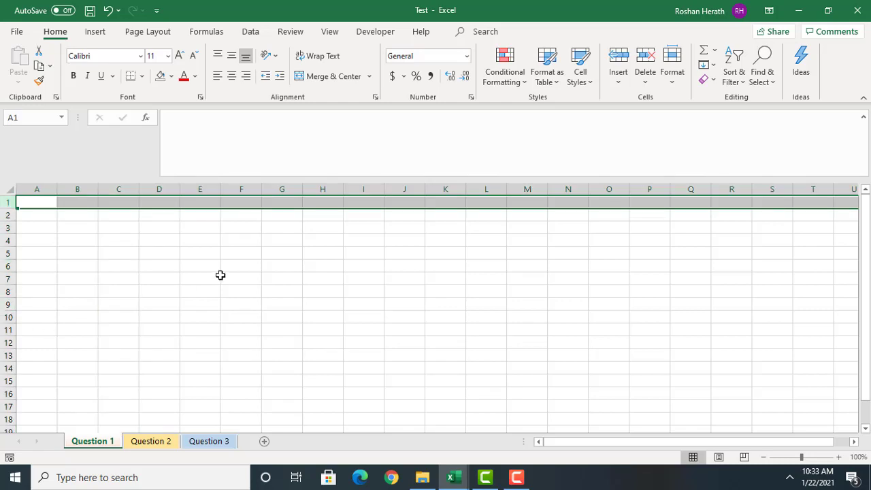
Step: Select cells C3, E6, D4 and D8 in turn to check their cell references
{"action": "left_click", "coordinate": [115, 229]}
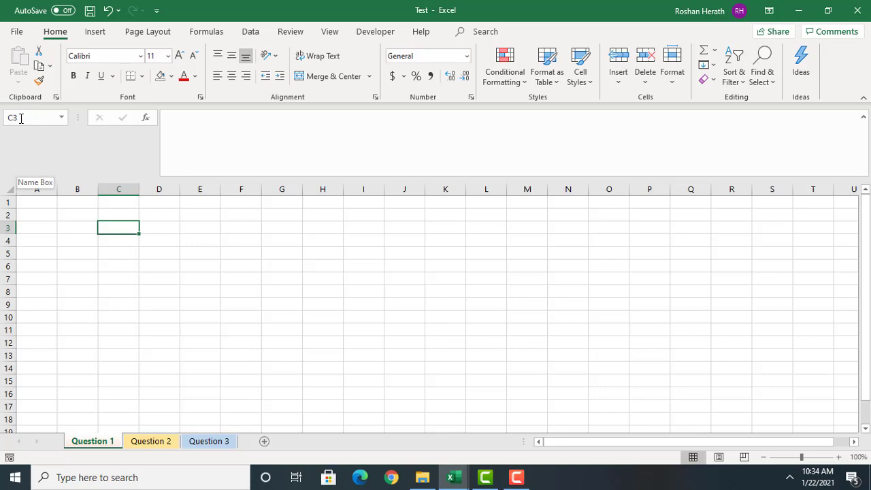
{"action": "left_click", "coordinate": [206, 266]}
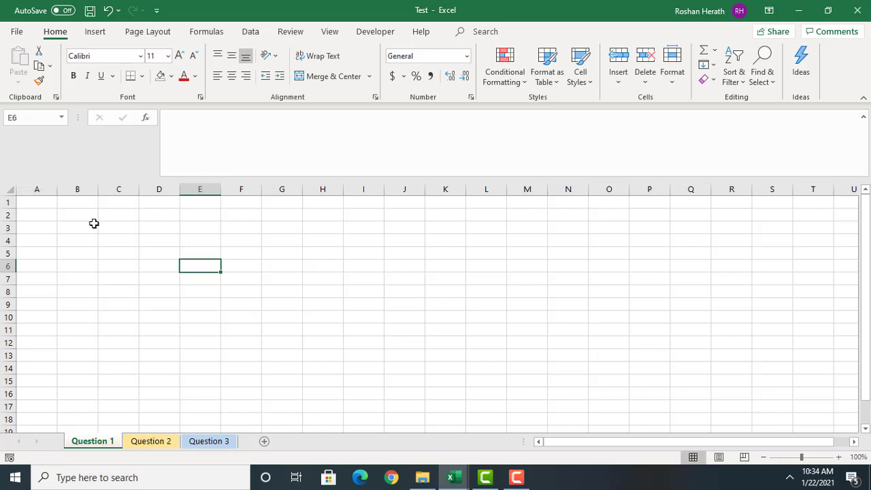
{"action": "left_click", "coordinate": [163, 242]}
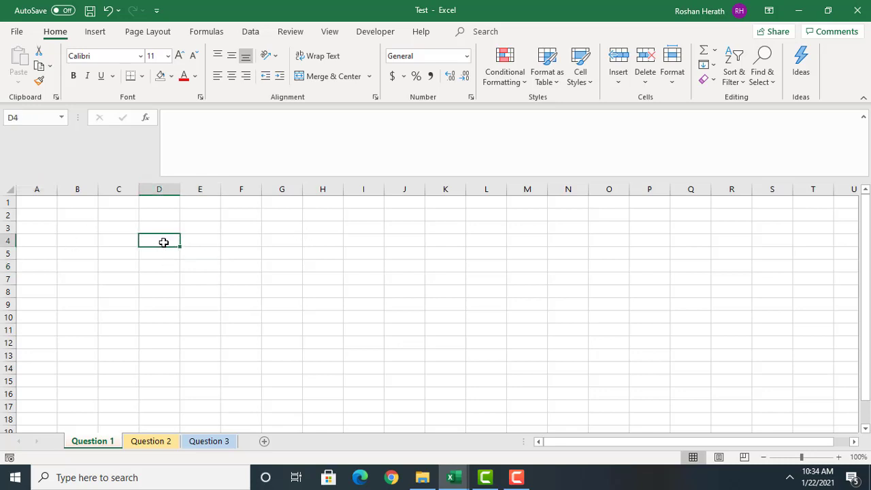
{"action": "left_click", "coordinate": [167, 286]}
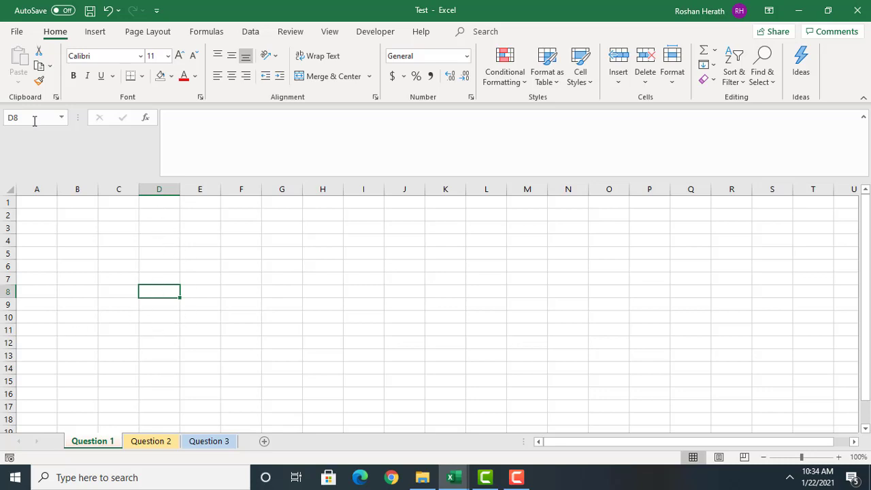
Step: Select cells D6, D9, C6, L13 and P8 in turn to check their cell references
{"action": "left_click", "coordinate": [166, 266]}
{"action": "left_click", "coordinate": [166, 298]}
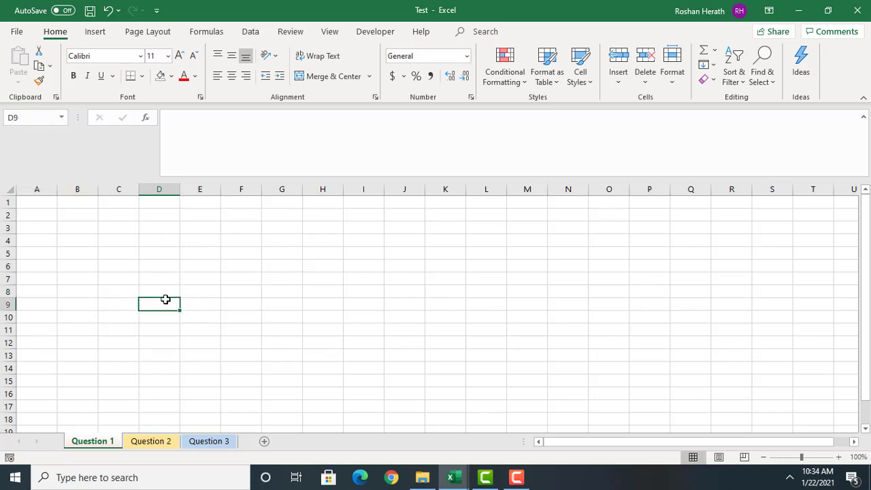
{"action": "left_click", "coordinate": [118, 263]}
{"action": "left_click", "coordinate": [476, 356]}
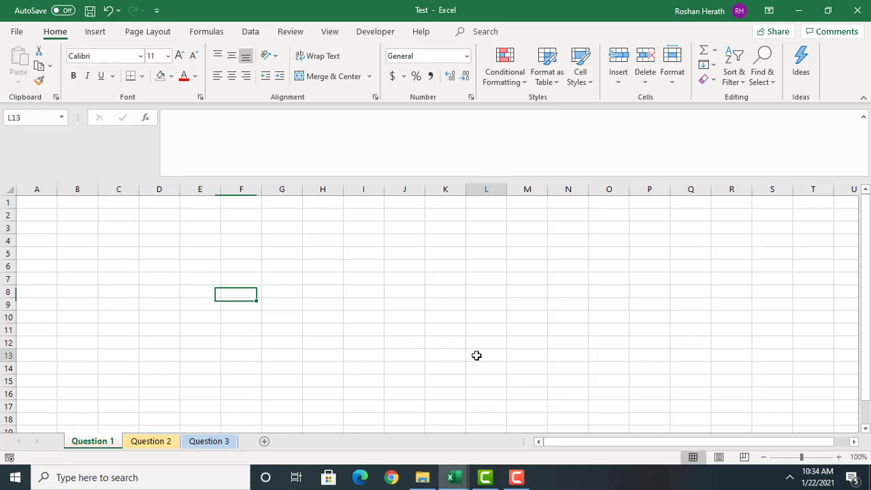
{"action": "left_click", "coordinate": [642, 287]}
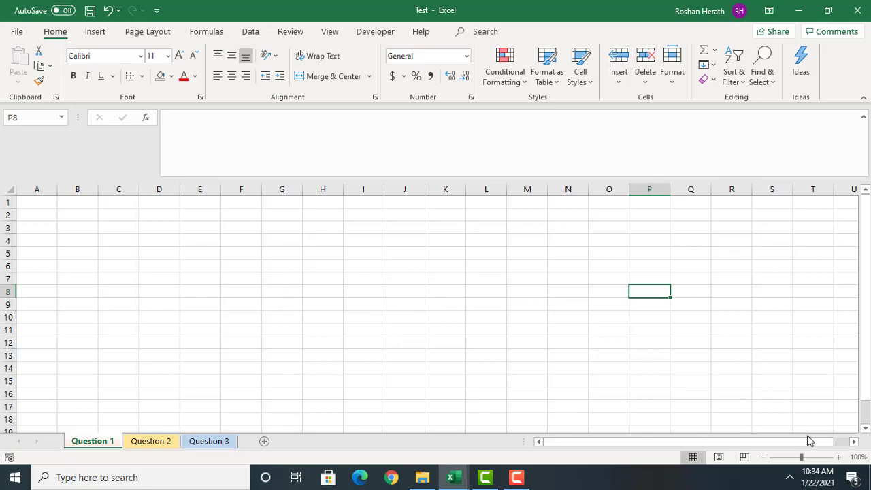
Step: Examine the columns beyond Z, selecting the whole column AP and the entire row 3
{"action": "left_click", "coordinate": [853, 441]}
{"action": "left_click", "coordinate": [853, 441]}
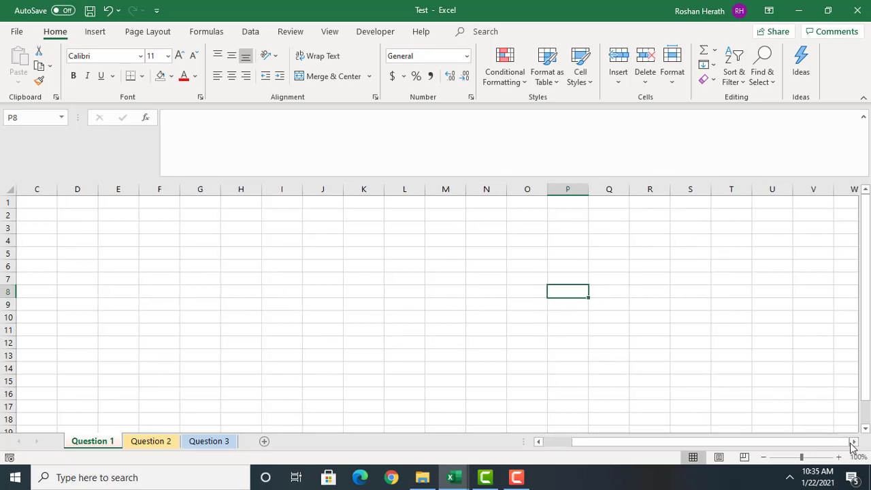
{"action": "left_click_drag", "start_coordinate": [855, 443], "coordinate": [855, 444]}
{"action": "left_click", "coordinate": [855, 443]}
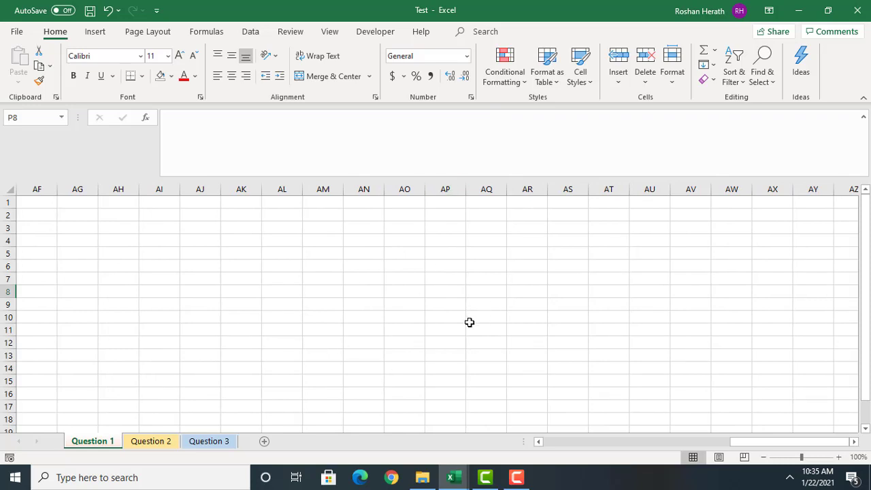
{"action": "left_click", "coordinate": [451, 185]}
{"action": "left_click", "coordinate": [8, 226]}
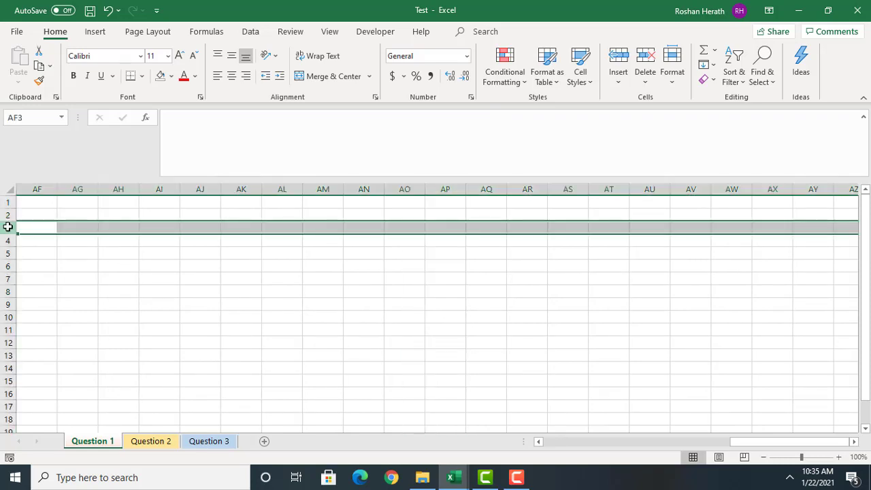
Step: Check the column lettering around Z and AA, return to column A and select cell D5
{"action": "left_click_drag", "start_coordinate": [744, 439], "coordinate": [628, 441]}
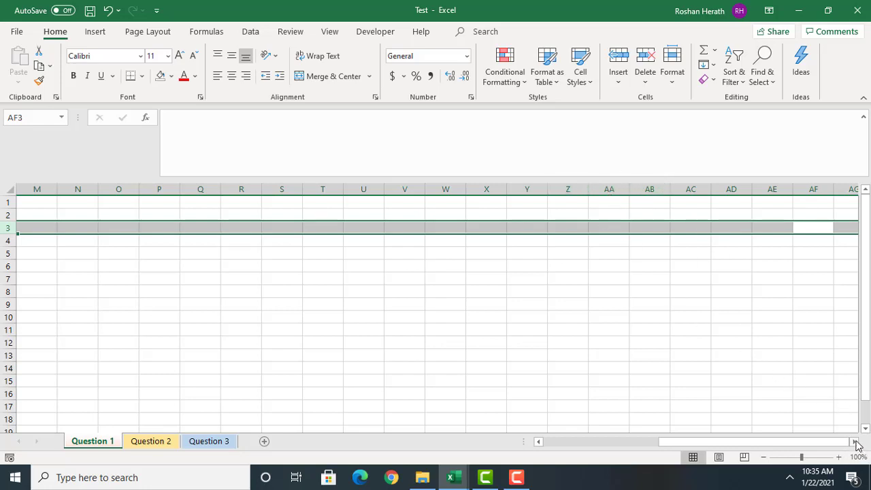
{"action": "left_click_drag", "start_coordinate": [856, 443], "coordinate": [856, 443]}
{"action": "left_click_drag", "start_coordinate": [856, 443], "coordinate": [540, 443]}
{"action": "left_click", "coordinate": [162, 250]}
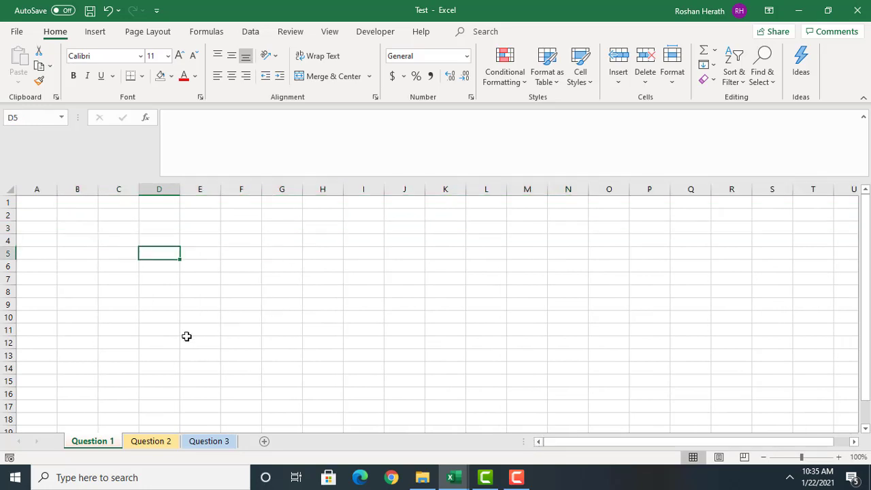
Step: Examine the row numbers below row 18, return to row 1 and select cell C4
{"action": "left_click", "coordinate": [867, 415]}
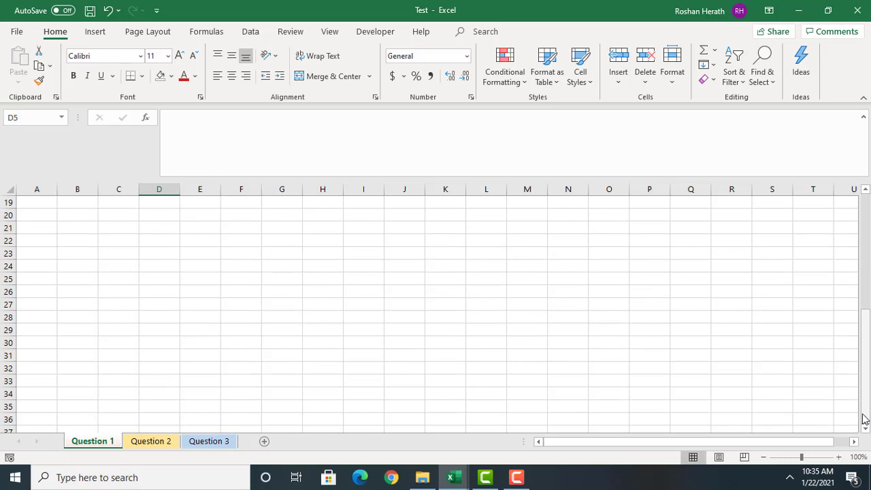
{"action": "left_click_drag", "start_coordinate": [863, 412], "coordinate": [864, 306]}
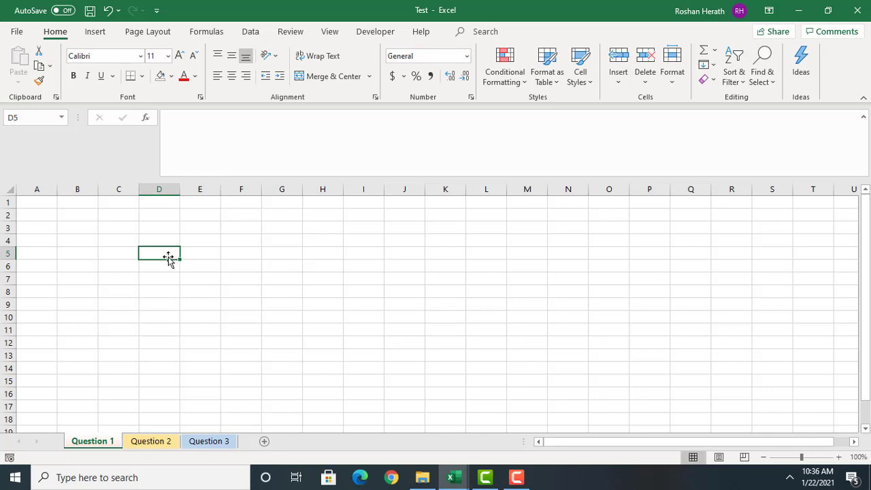
{"action": "left_click", "coordinate": [115, 239]}
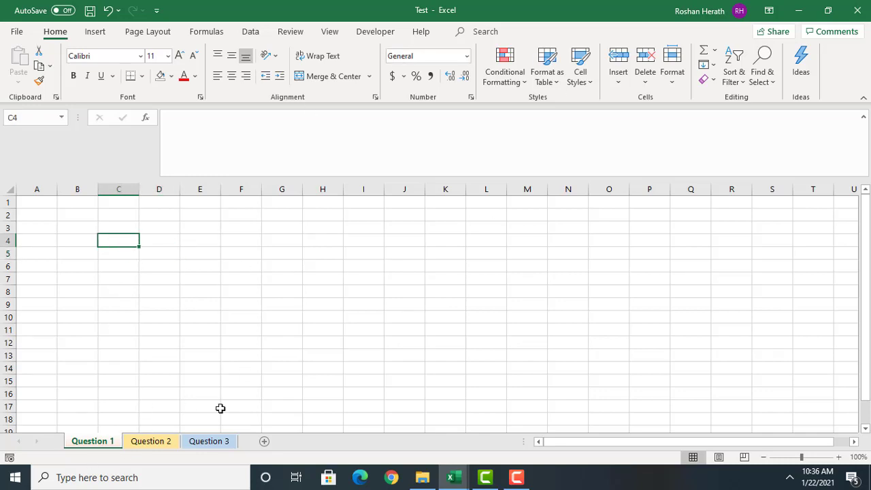
Step: View the worksheets Question 2, Question 3, Question 2 and Question 1 in turn
{"action": "left_click", "coordinate": [147, 442]}
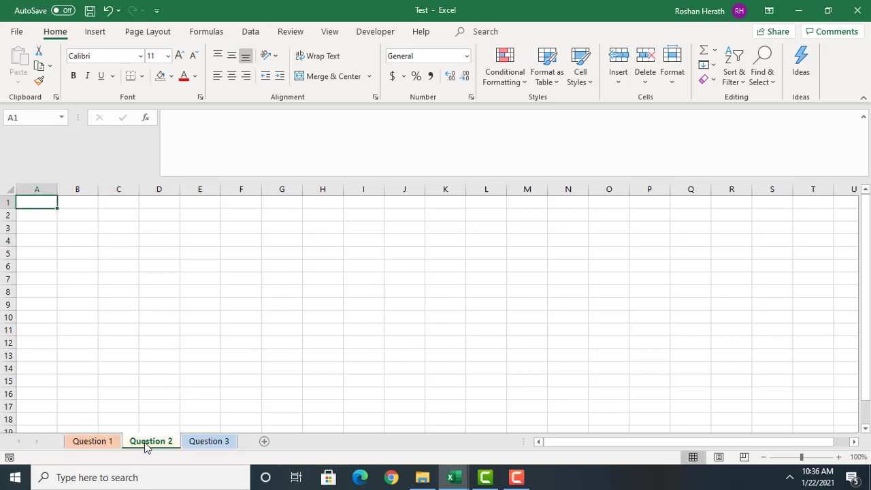
{"action": "left_click", "coordinate": [190, 442]}
{"action": "left_click", "coordinate": [137, 442]}
{"action": "left_click", "coordinate": [92, 442]}
Step: Select cells D8, C3, C4, D3, C5 and E7 in turn on the Question 1 sheet
{"action": "left_click", "coordinate": [140, 291]}
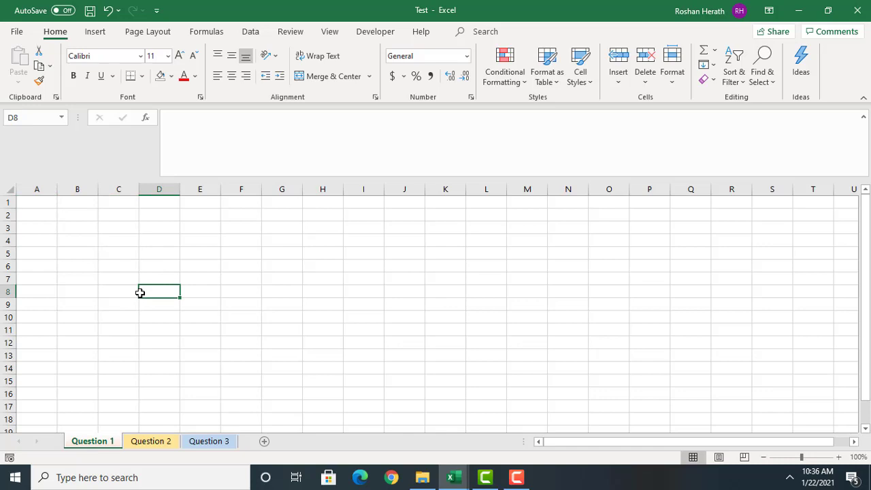
{"action": "left_click", "coordinate": [118, 227]}
{"action": "left_click", "coordinate": [118, 240]}
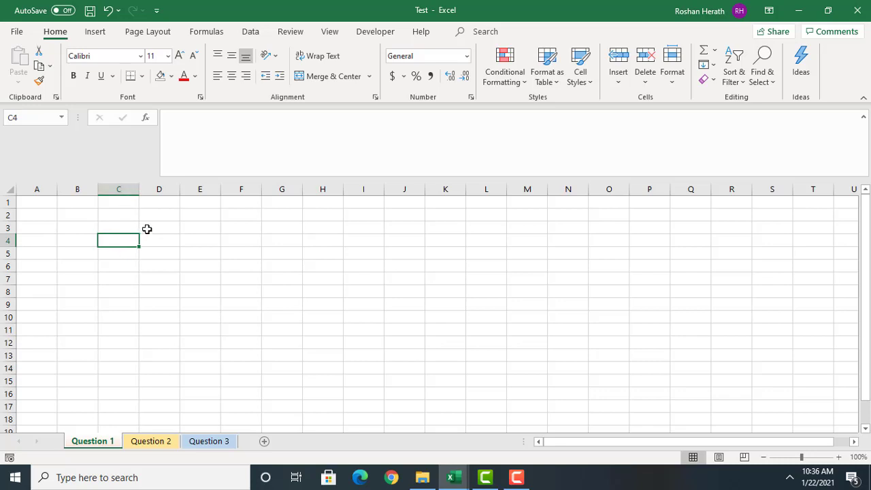
{"action": "left_click", "coordinate": [146, 229]}
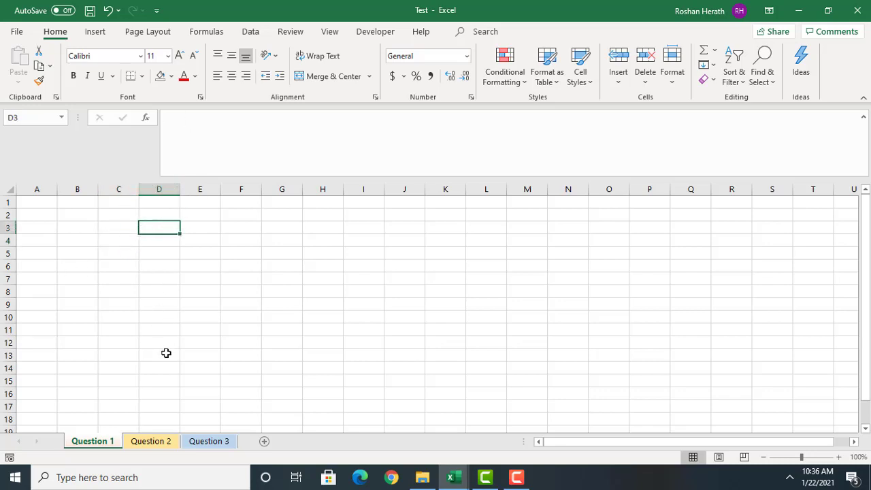
{"action": "left_click", "coordinate": [137, 249]}
{"action": "left_click", "coordinate": [182, 276]}
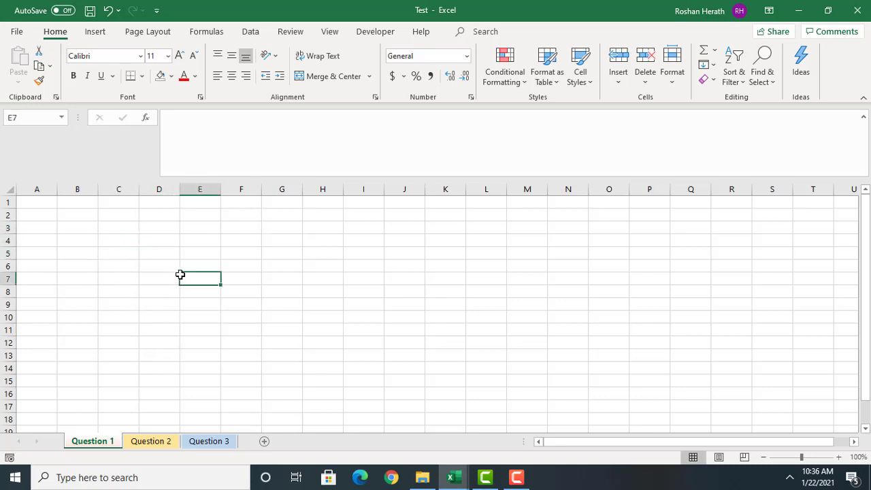
Step: Select cells G2, G4, E4, D3, D6 and E6 in turn to check their cell references
{"action": "left_click", "coordinate": [271, 215]}
{"action": "left_click", "coordinate": [264, 240]}
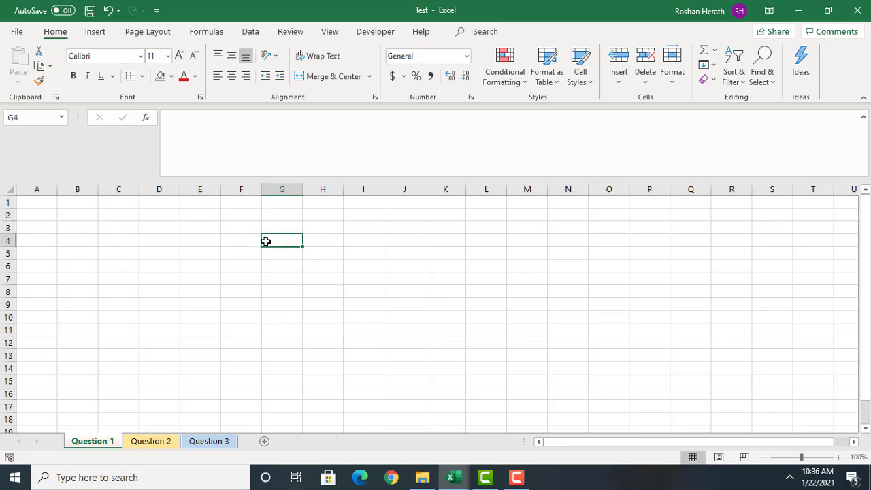
{"action": "left_click", "coordinate": [184, 243]}
{"action": "left_click", "coordinate": [164, 231]}
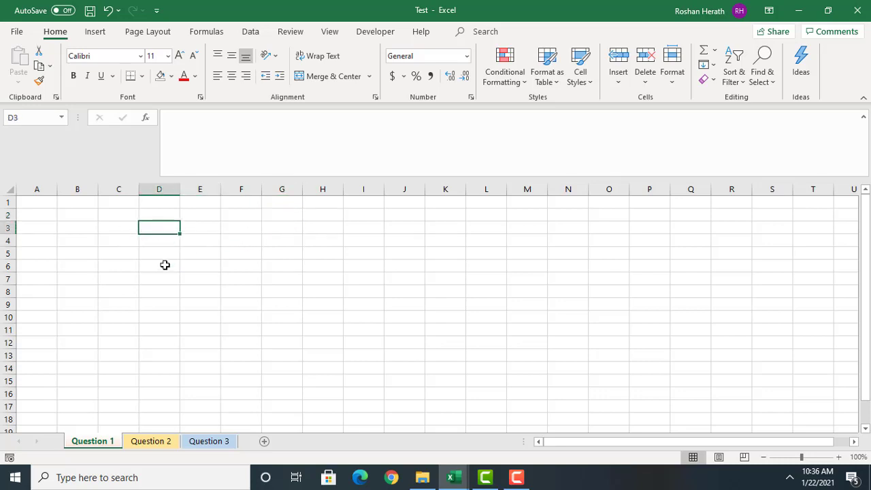
{"action": "left_click", "coordinate": [164, 266]}
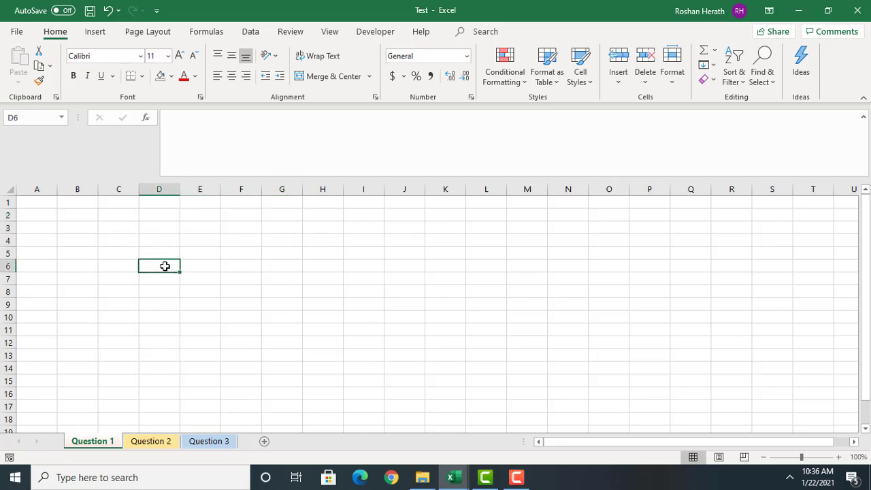
{"action": "left_click", "coordinate": [208, 270]}
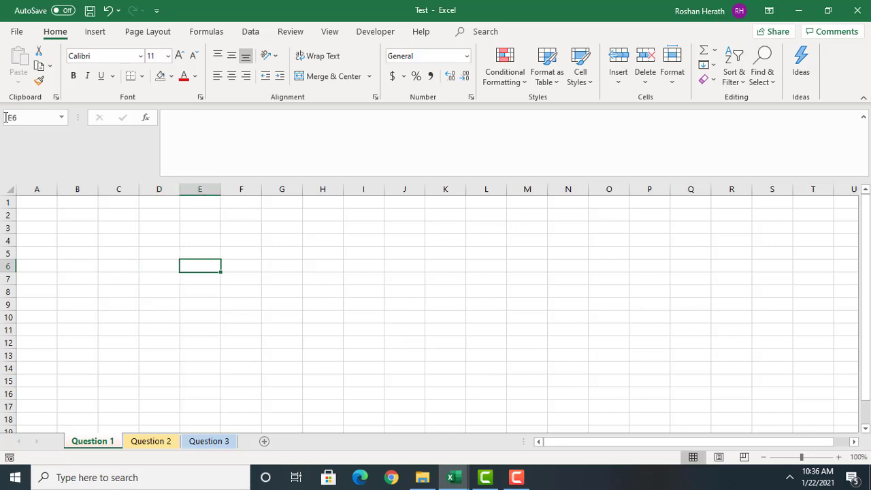
Step: Select cells E3, D4, E4, D4, F6 and D7 one after another
{"action": "left_click", "coordinate": [196, 234]}
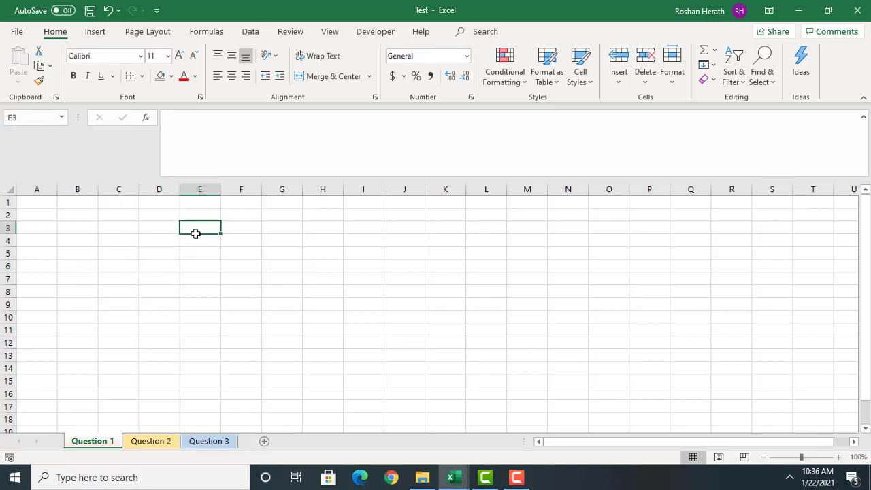
{"action": "left_click", "coordinate": [151, 238]}
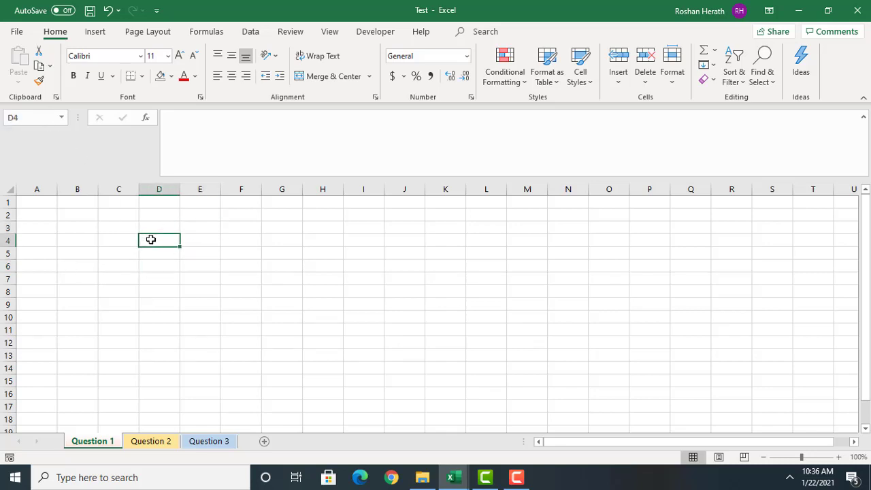
{"action": "left_click", "coordinate": [196, 245]}
{"action": "left_click", "coordinate": [168, 238]}
{"action": "left_click", "coordinate": [242, 269]}
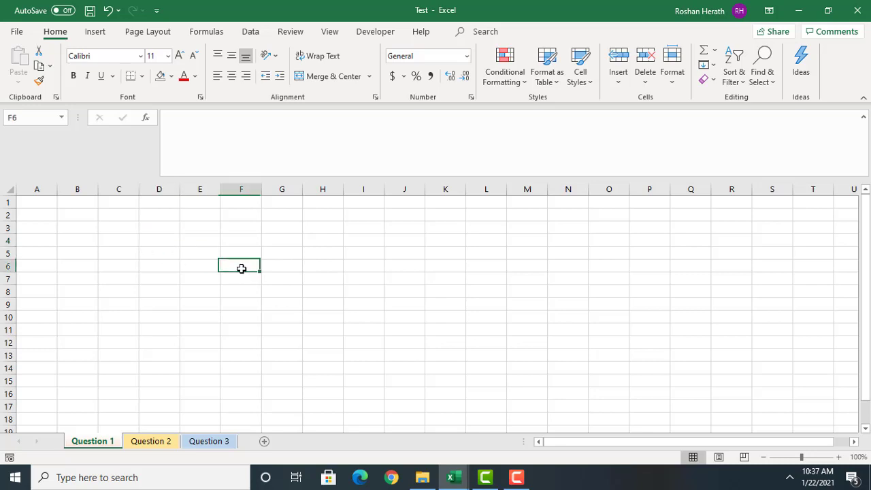
{"action": "left_click", "coordinate": [144, 282]}
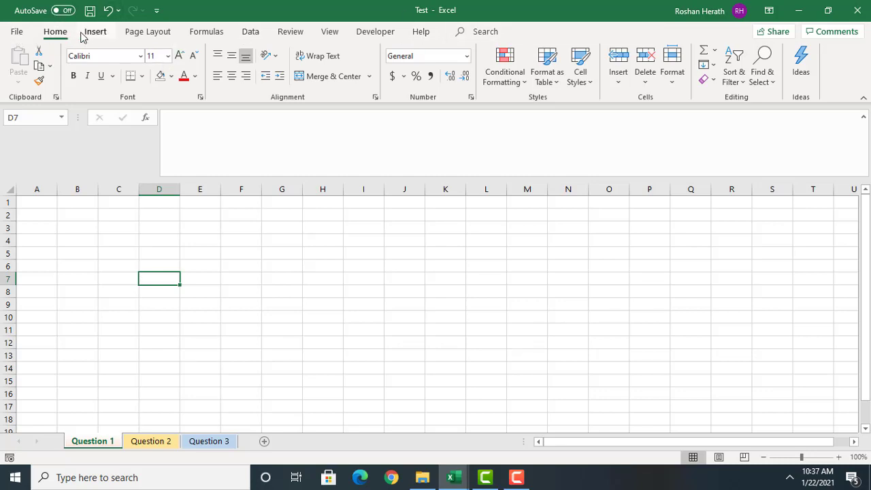
Step: View the file commands and the Save As options for the workbook, and return to the worksheet without saving
{"action": "left_click", "coordinate": [17, 32]}
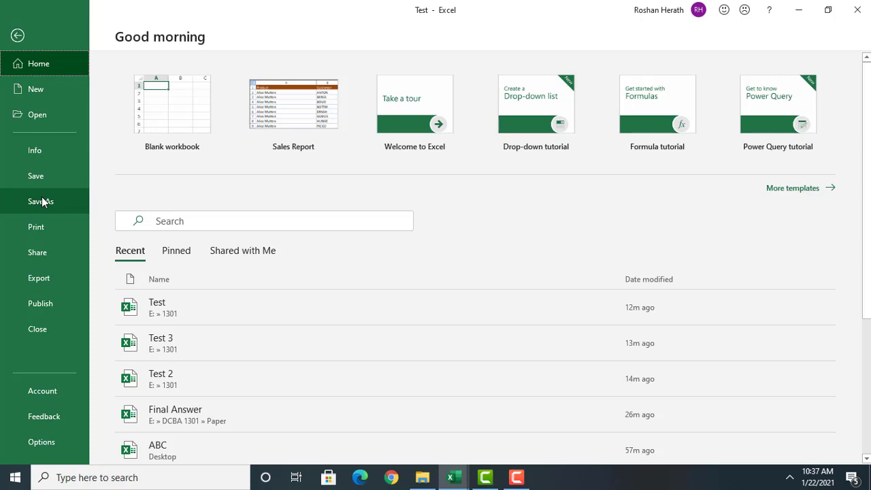
{"action": "left_click", "coordinate": [19, 37]}
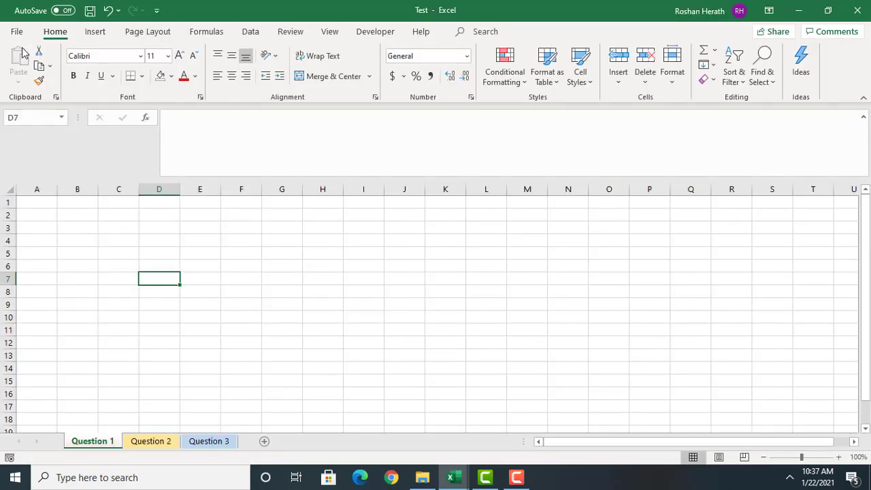
{"action": "left_click", "coordinate": [21, 28]}
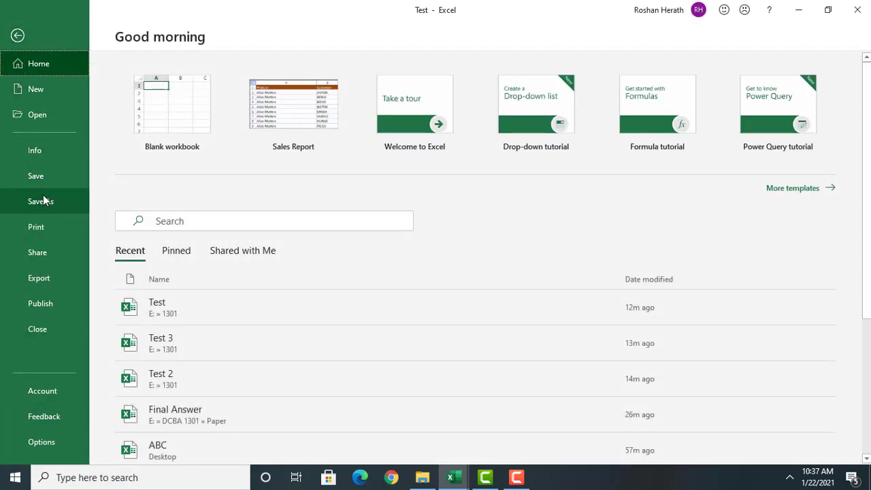
{"action": "left_click", "coordinate": [44, 201]}
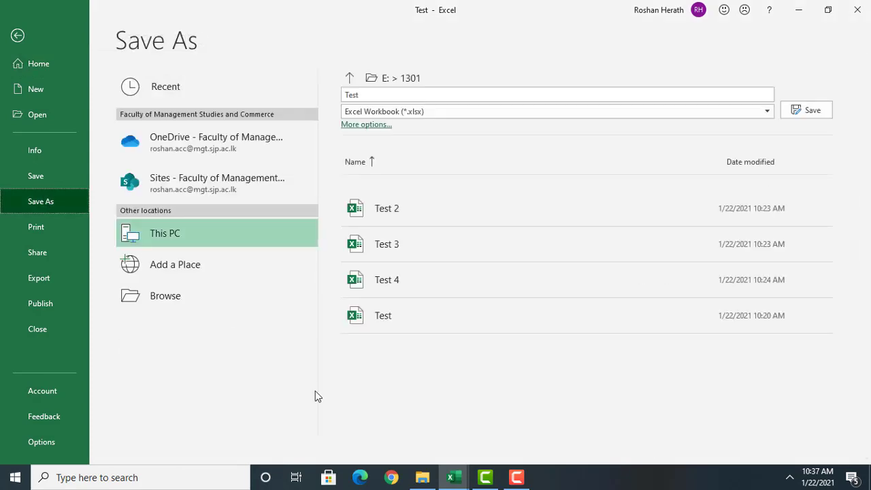
{"action": "left_click", "coordinate": [19, 37]}
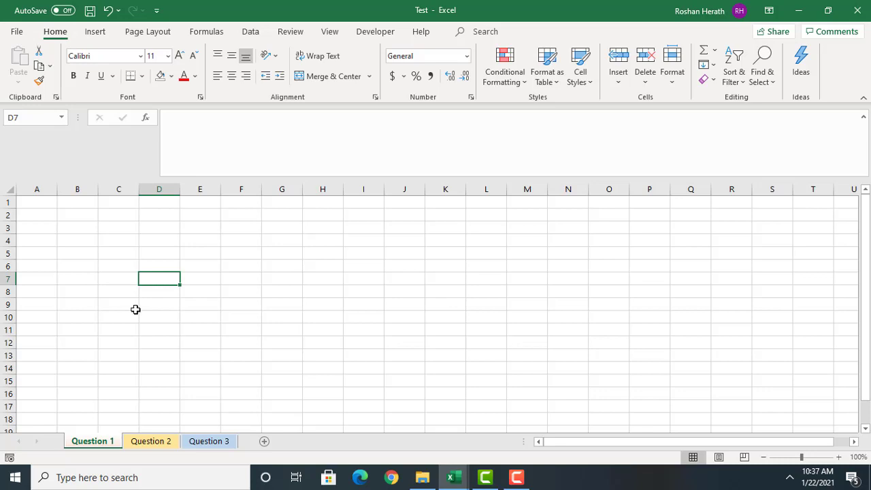
Step: Select cells B4, D3, D5 and B5 in turn
{"action": "left_click", "coordinate": [88, 239]}
{"action": "left_click", "coordinate": [157, 228]}
{"action": "left_click", "coordinate": [168, 250]}
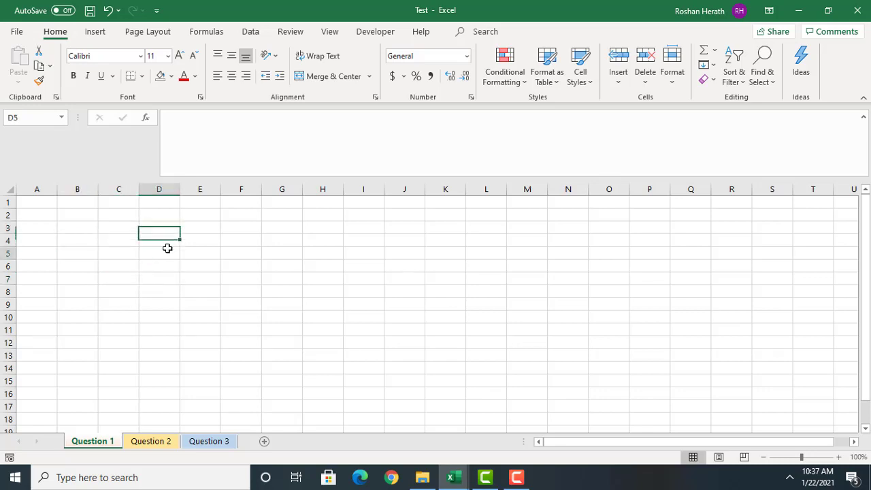
{"action": "left_click", "coordinate": [68, 257]}
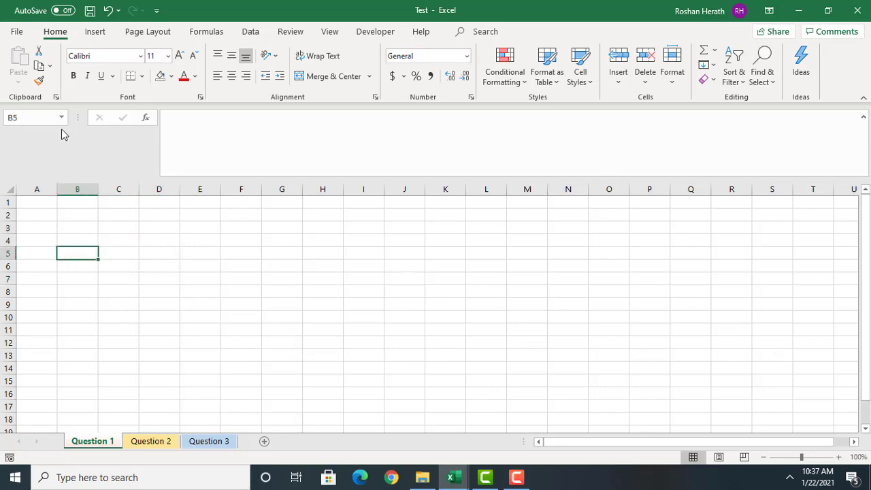
Step: Look through the Insert, Page Layout, Formulas, Data and Review commands, and return to the Home commands
{"action": "left_click", "coordinate": [93, 34]}
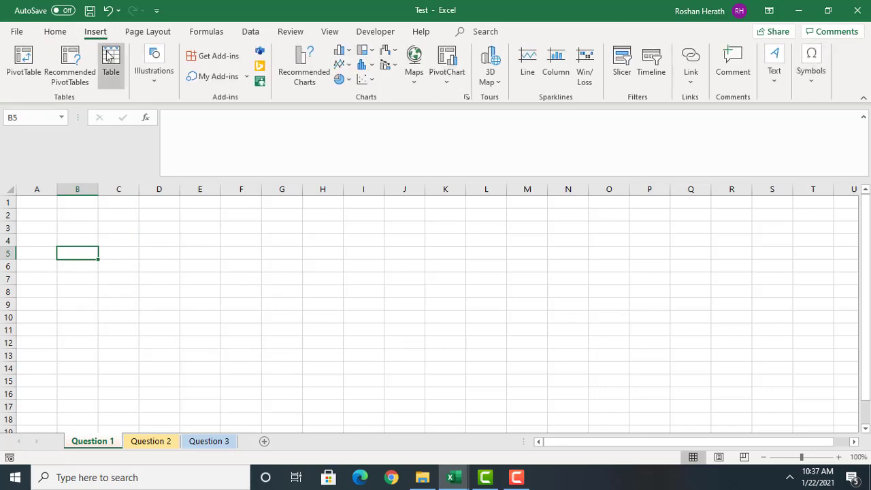
{"action": "left_click", "coordinate": [157, 34]}
{"action": "left_click", "coordinate": [205, 32]}
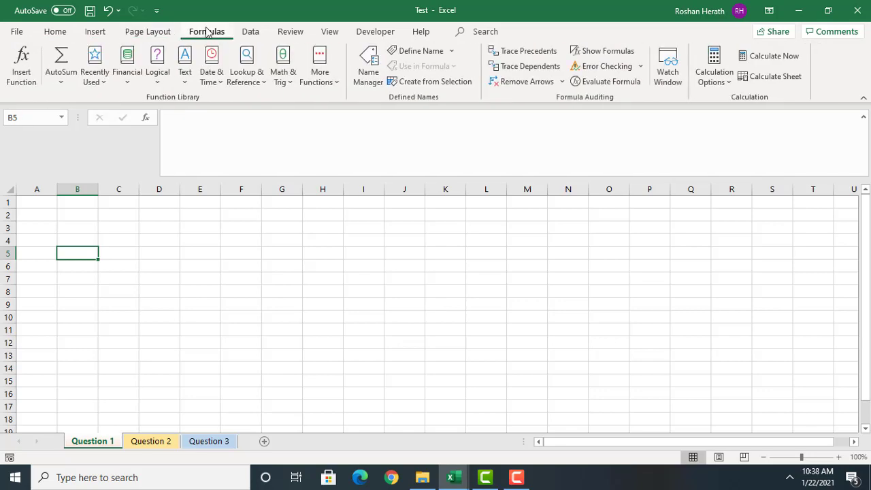
{"action": "left_click", "coordinate": [247, 34]}
{"action": "left_click", "coordinate": [305, 35]}
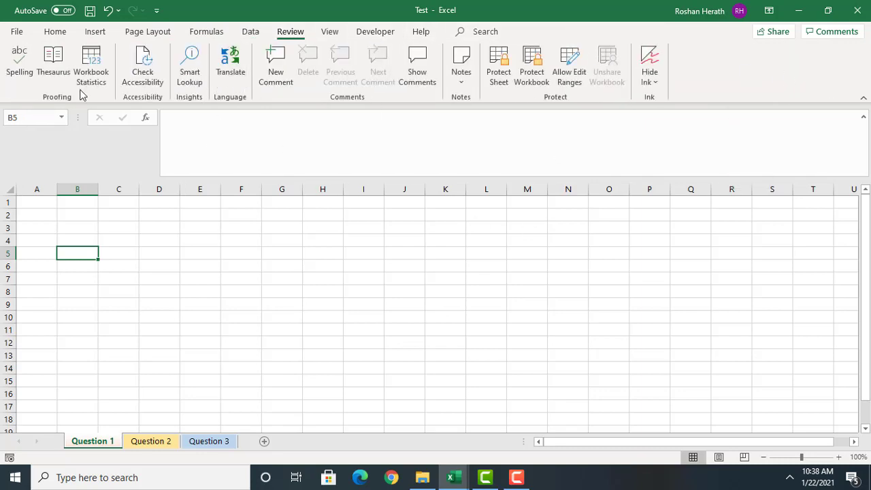
{"action": "left_click", "coordinate": [68, 32]}
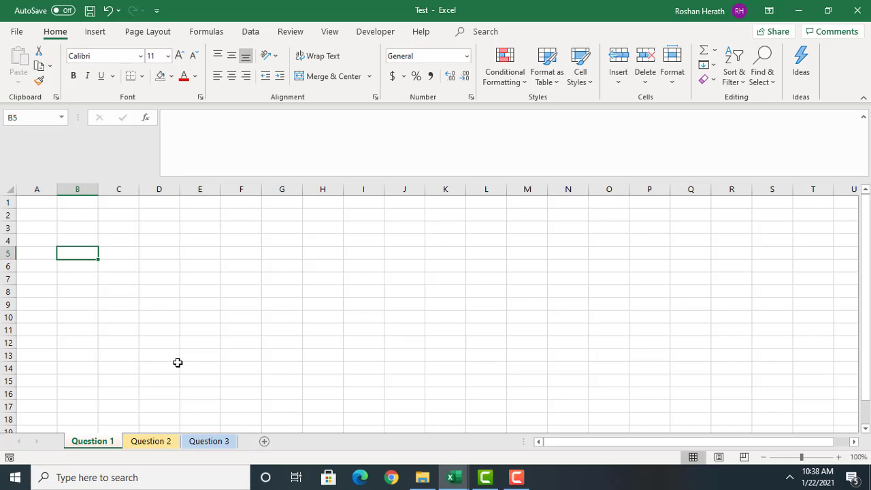
Step: Select cells C4, D6, B6, C5 and B4 one after another
{"action": "left_click", "coordinate": [116, 243]}
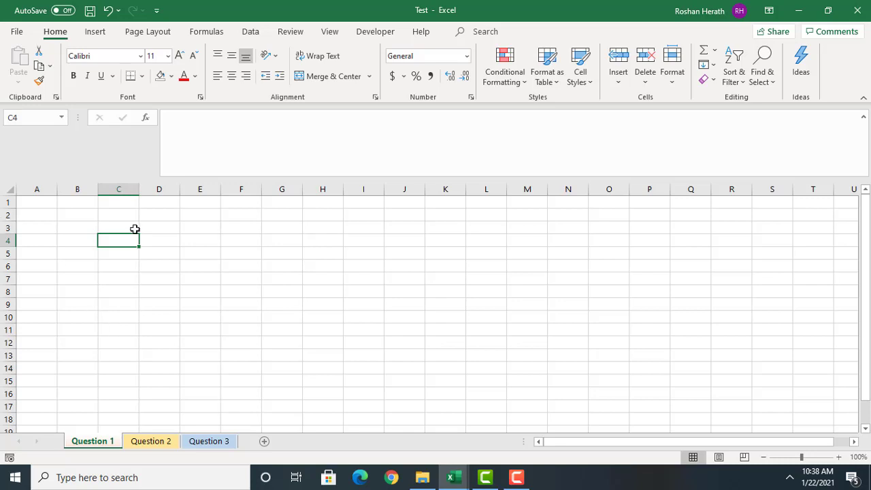
{"action": "left_click", "coordinate": [167, 270]}
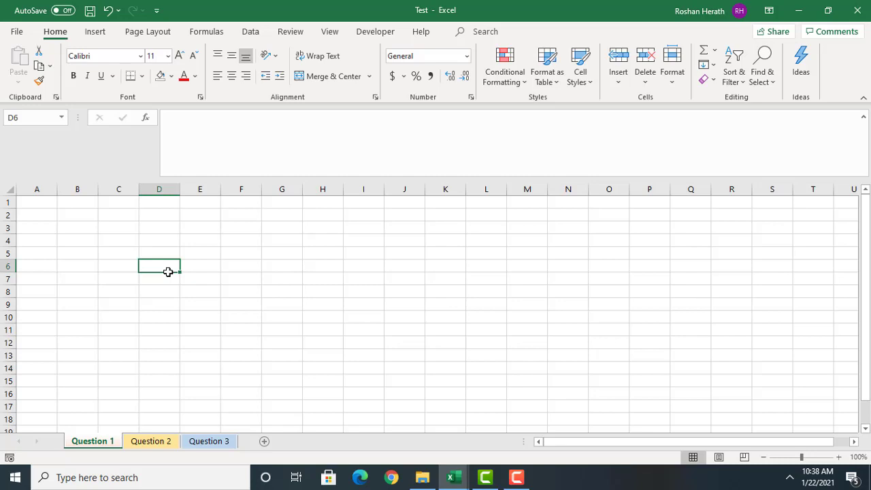
{"action": "left_click", "coordinate": [77, 265]}
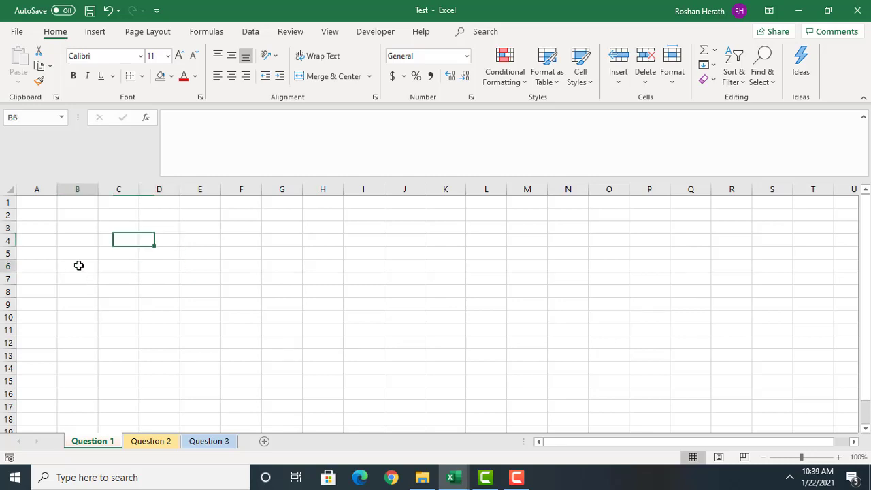
{"action": "left_click", "coordinate": [130, 247]}
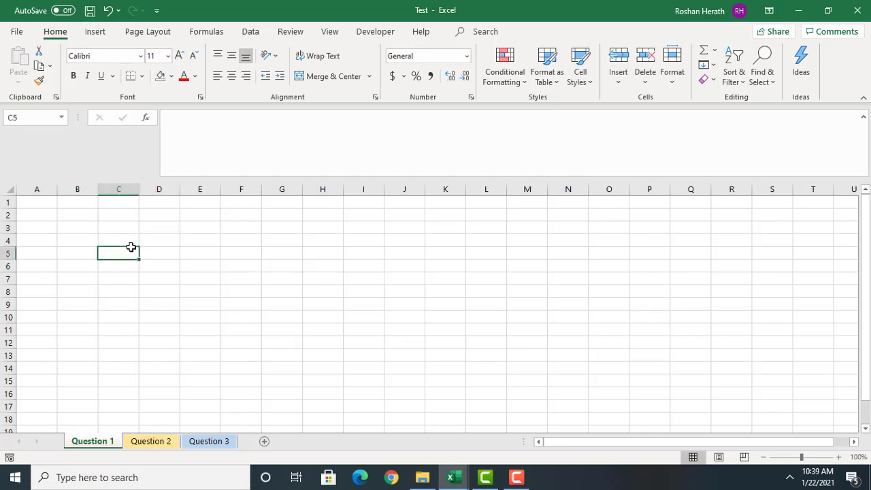
{"action": "left_click", "coordinate": [72, 235]}
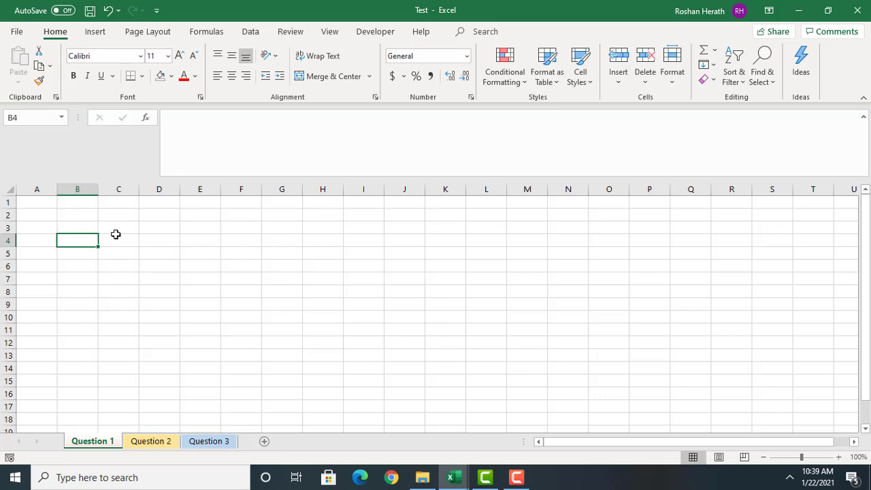
Step: Enter the column headings Name in cell B3 and Marks in cell C3
{"action": "left_click", "coordinate": [67, 225]}
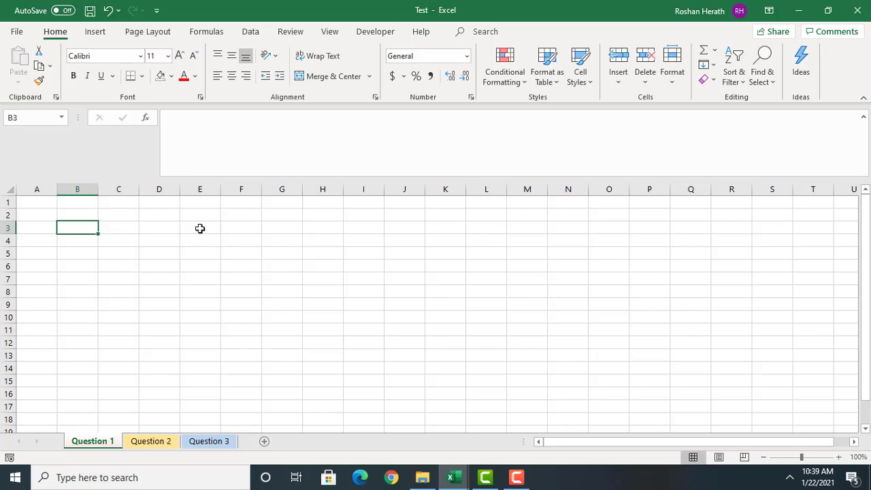
{"action": "type", "text": "Name"}
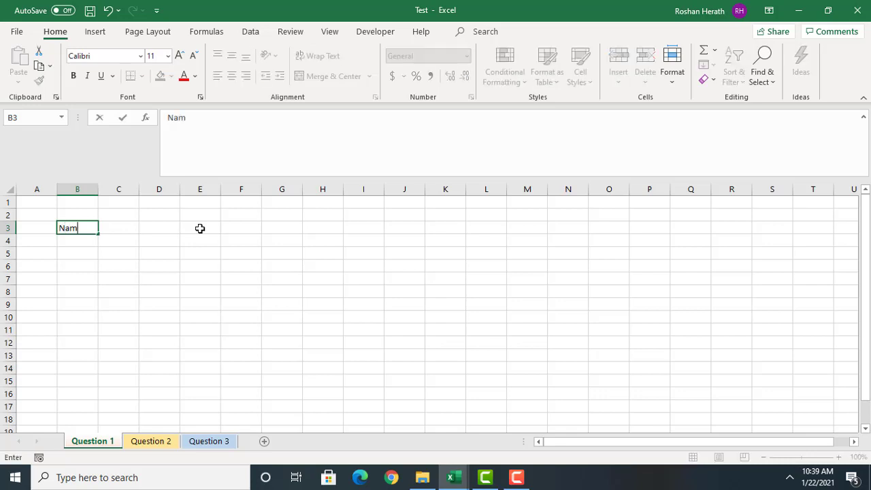
{"action": "left_click", "coordinate": [121, 225]}
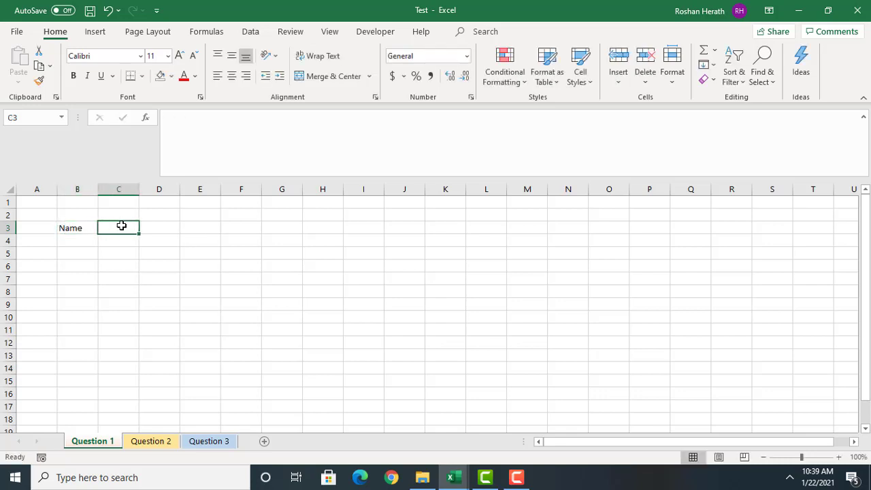
{"action": "type", "text": "Mar"}
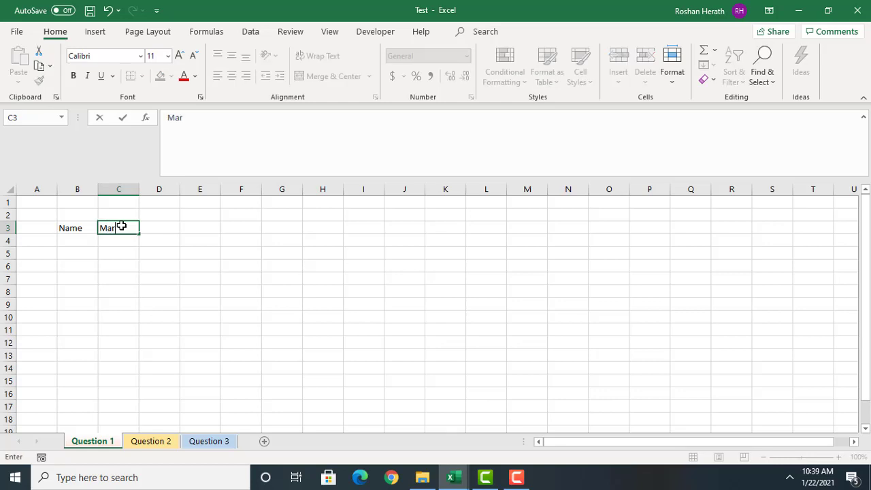
{"action": "type", "text": "ks"}
Step: Fill in the first three students' first names in cells B4, B5 and B6 under the Name heading
{"action": "left_click", "coordinate": [86, 244]}
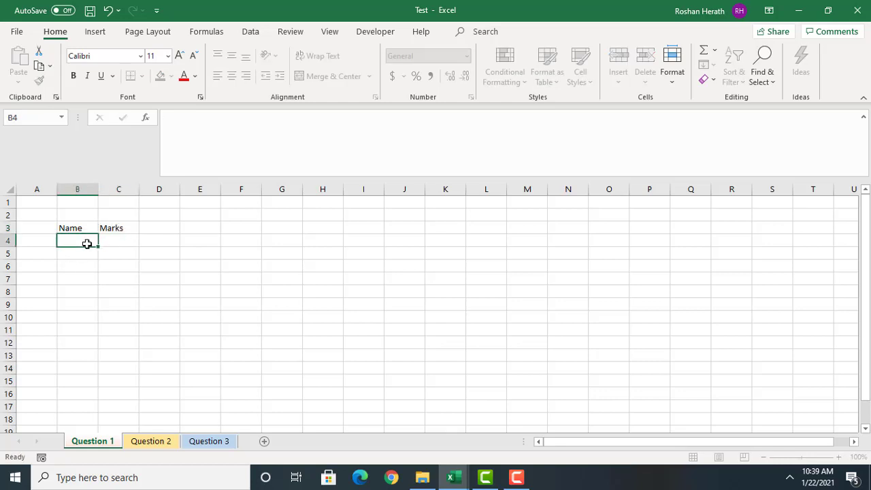
{"action": "type", "text": "Anuradha"}
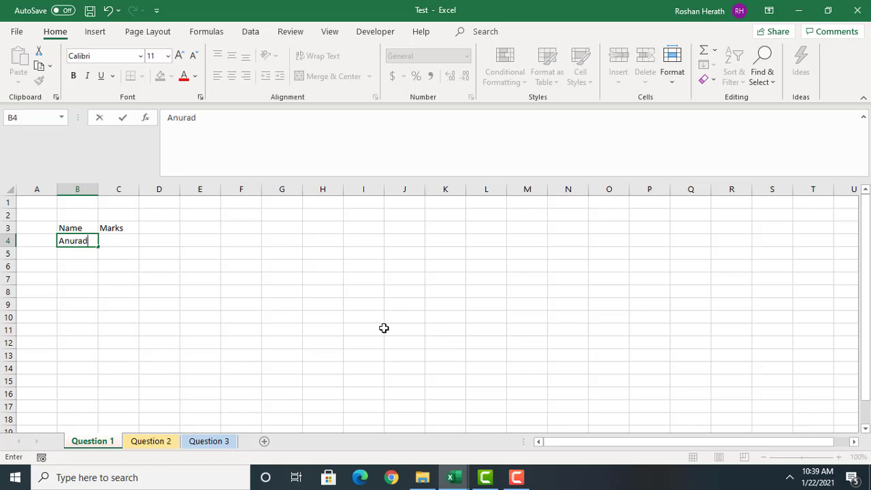
{"action": "left_click", "coordinate": [87, 252]}
{"action": "type", "text": "Wasantha"}
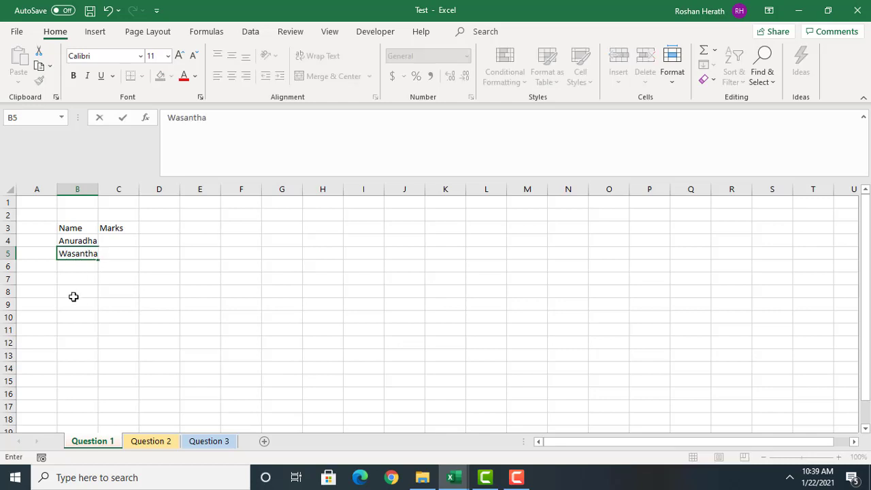
{"action": "left_click", "coordinate": [81, 271]}
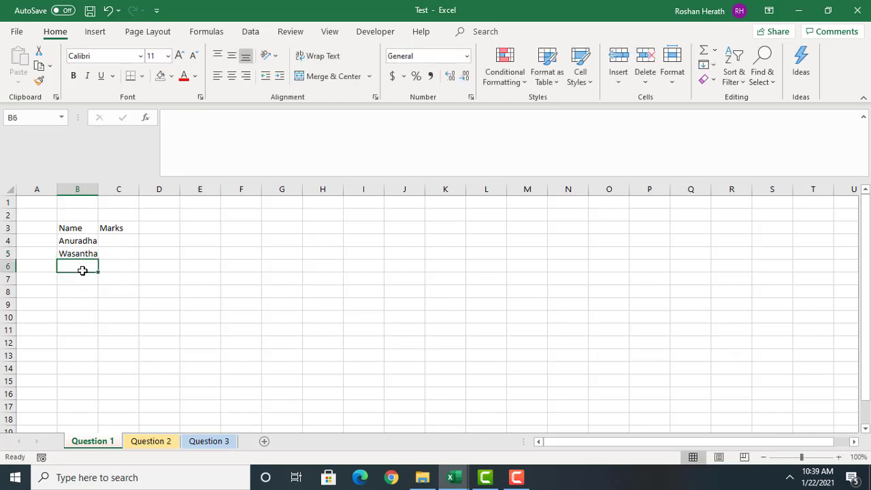
{"action": "type", "text": "Gimhani"}
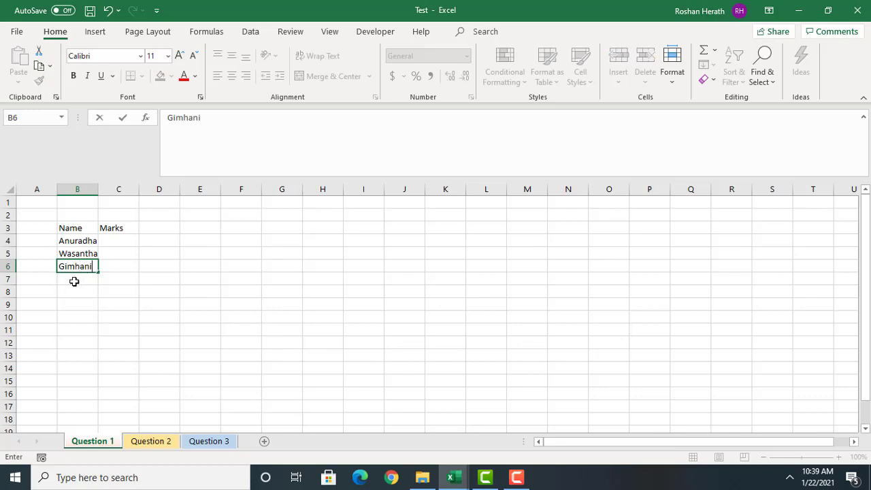
Step: Enter the fourth student's first name in cell B7 and the fifth student's full name in cell B8
{"action": "left_click", "coordinate": [74, 281]}
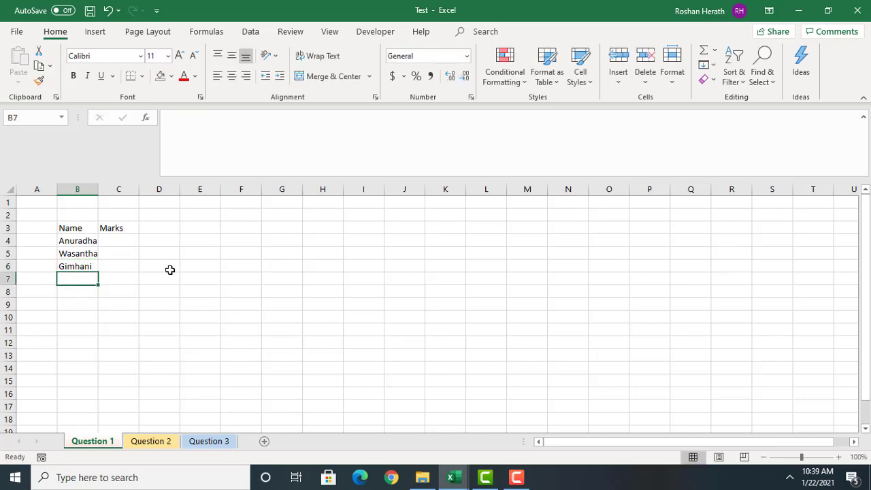
{"action": "type", "text": "Thanu"}
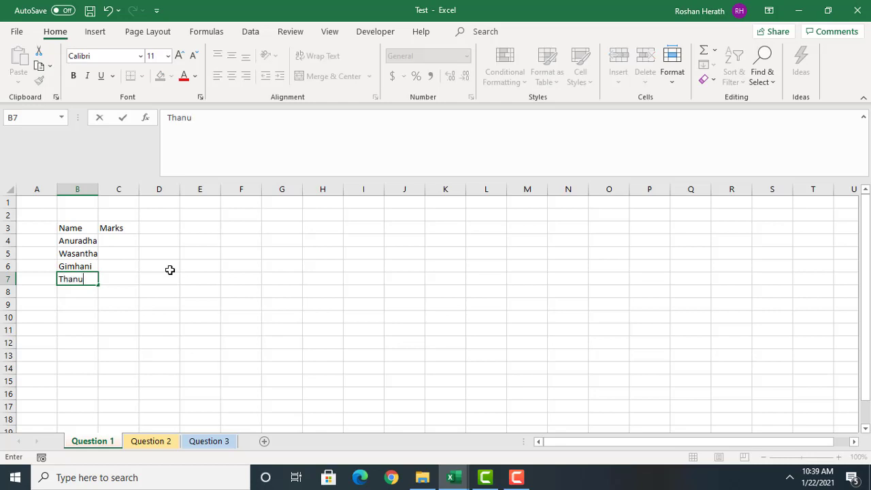
{"action": "type", "text": "ja"}
{"action": "left_click", "coordinate": [81, 289]}
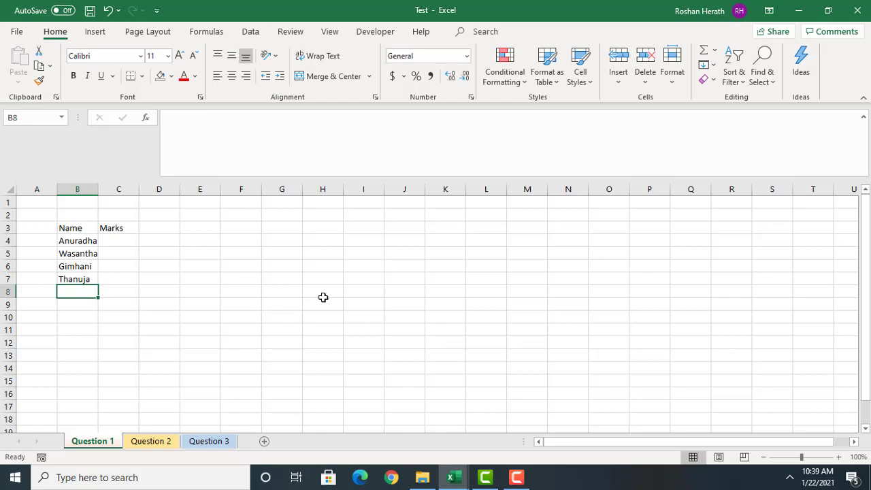
{"action": "type", "text": "C"}
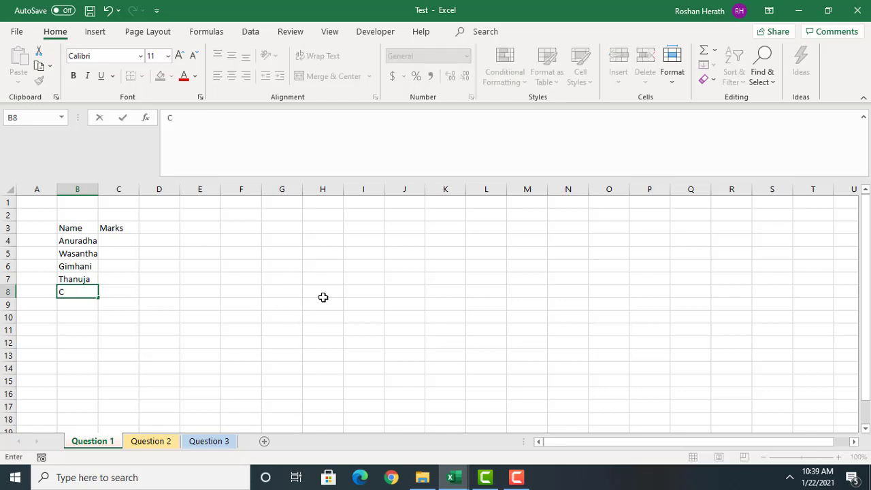
{"action": "type", "text": "haturanga"}
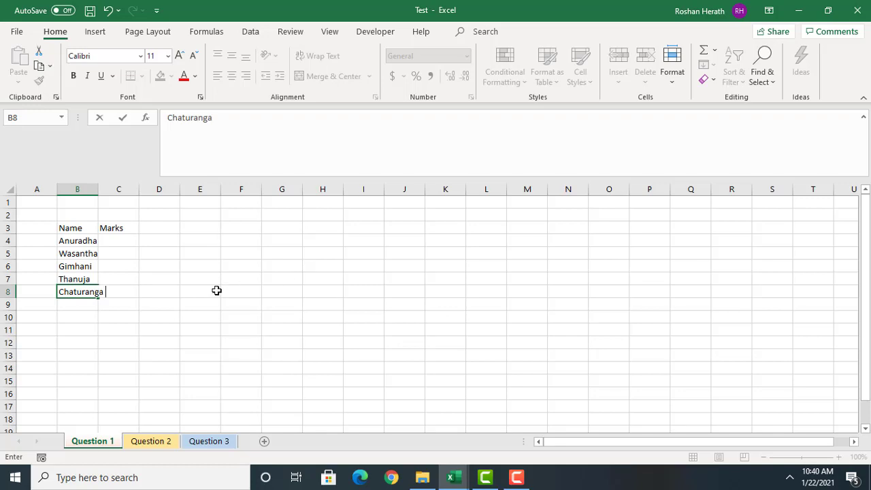
{"action": "type", "text": " Hew"}
{"action": "key", "text": "BackSpace"}
{"action": "type", "text": "rath"}
Step: Add the surnames after the first names in cells B4 and B5
{"action": "left_click", "coordinate": [74, 243]}
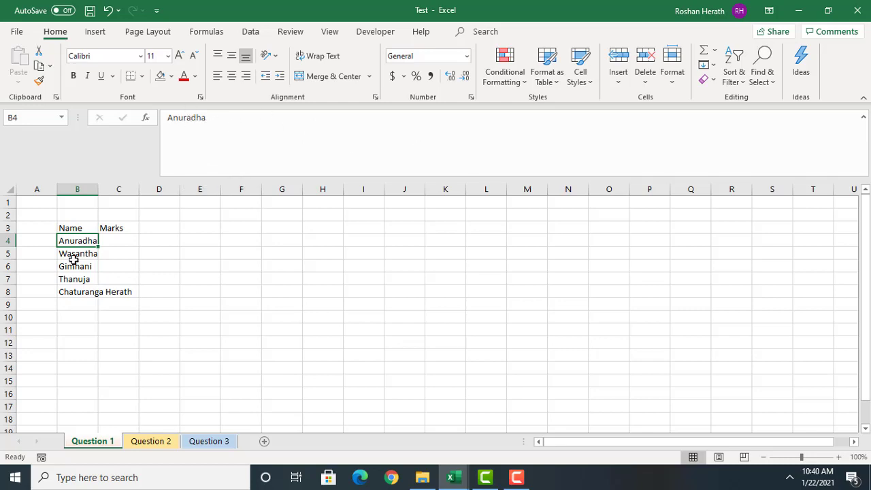
{"action": "left_click", "coordinate": [211, 117]}
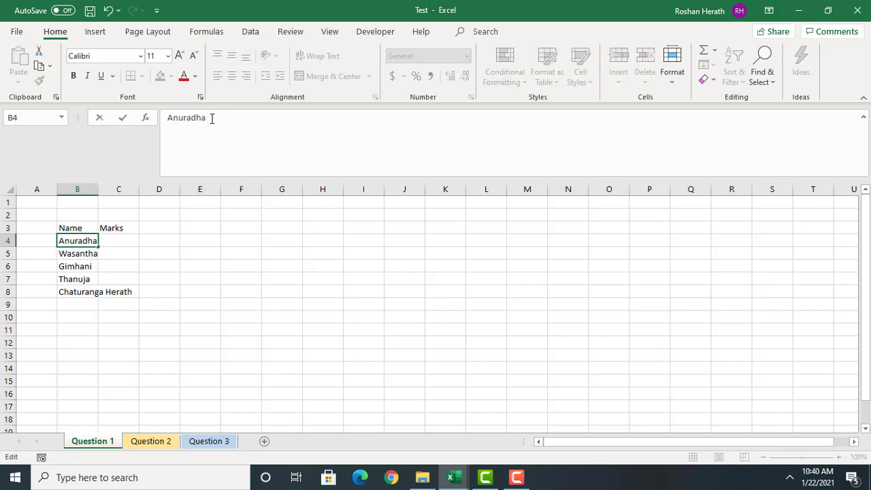
{"action": "type", "text": "Bandara"}
{"action": "left_click", "coordinate": [68, 258]}
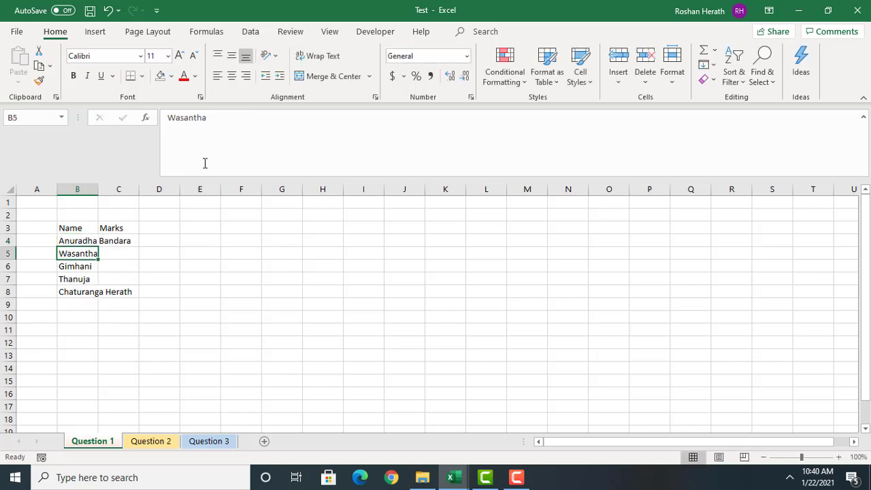
{"action": "left_click", "coordinate": [227, 126]}
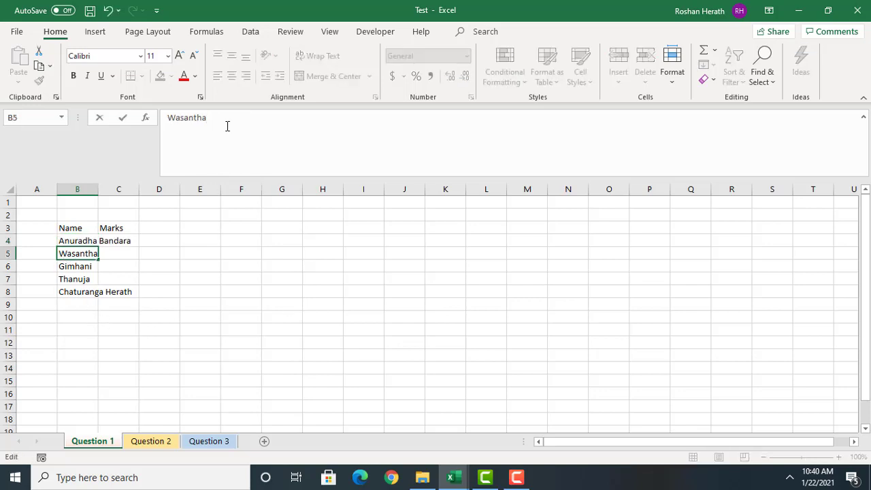
{"action": "type", "text": "Dasanayaka"}
Step: Add the surnames after the first names in cells B6 and B7
{"action": "left_click", "coordinate": [73, 269]}
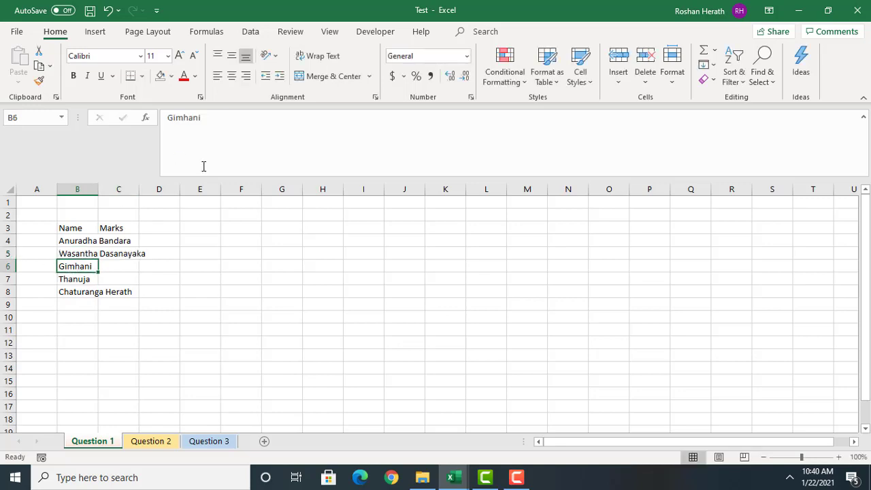
{"action": "left_click", "coordinate": [223, 122]}
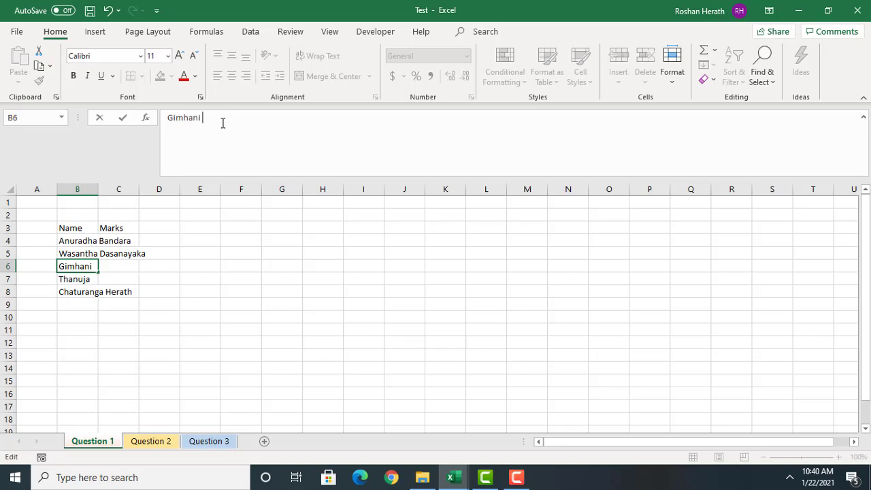
{"action": "type", "text": "Perera"}
{"action": "left_click", "coordinate": [84, 279]}
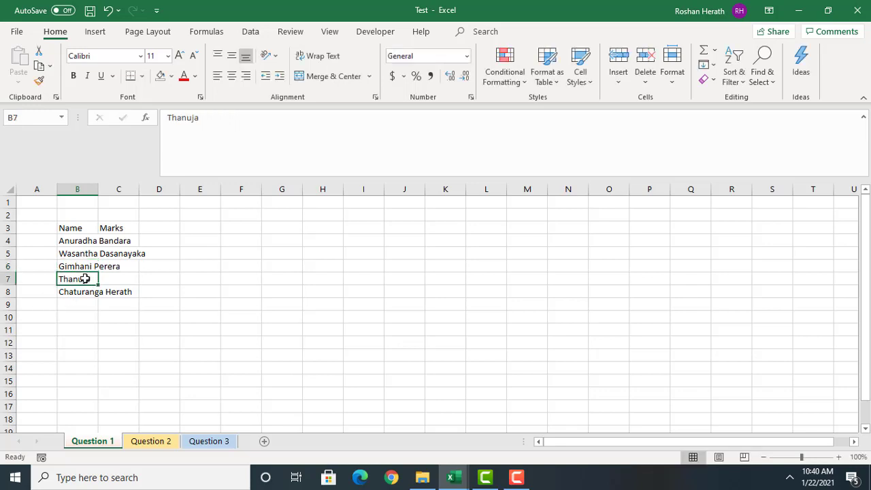
{"action": "left_click", "coordinate": [215, 116]}
{"action": "type", "text": "Ath"}
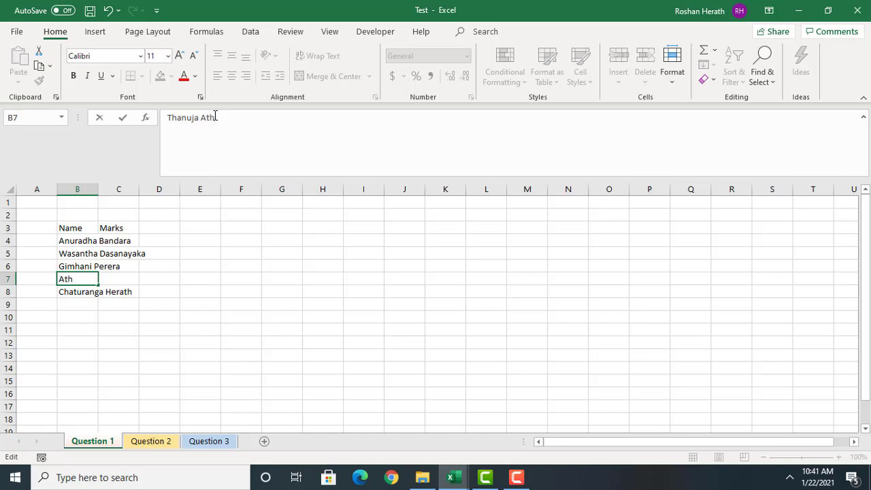
{"action": "type", "text": "anayake"}
{"action": "left_click", "coordinate": [254, 368]}
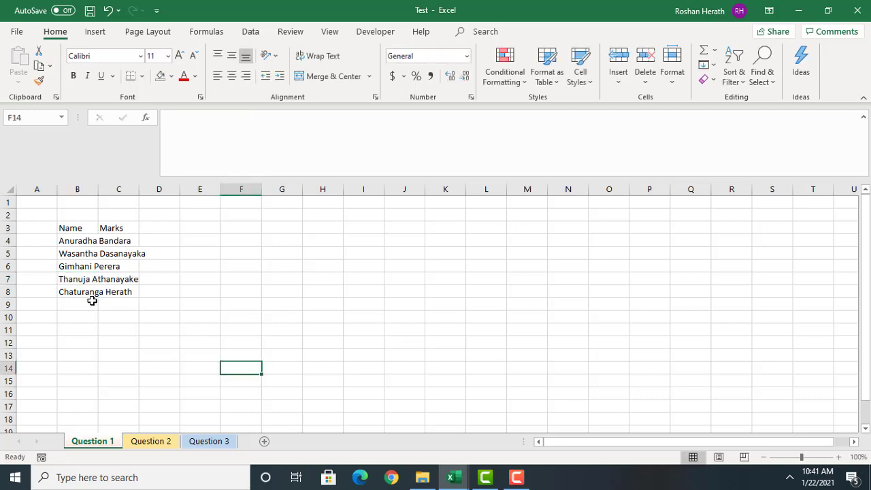
Step: Select name cells B4 and B5, empty cell H14 and B4 again to examine where the full names are stored
{"action": "left_click", "coordinate": [90, 245]}
{"action": "left_click", "coordinate": [83, 255]}
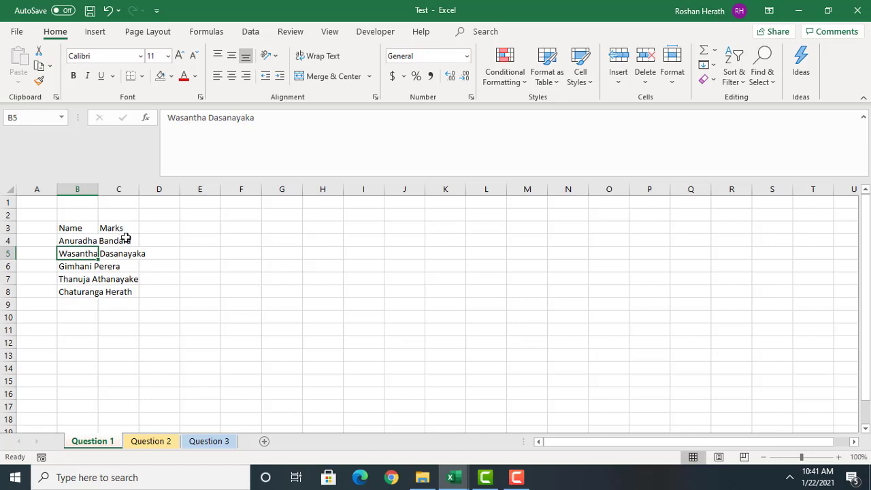
{"action": "left_click", "coordinate": [307, 366]}
{"action": "left_click", "coordinate": [89, 242]}
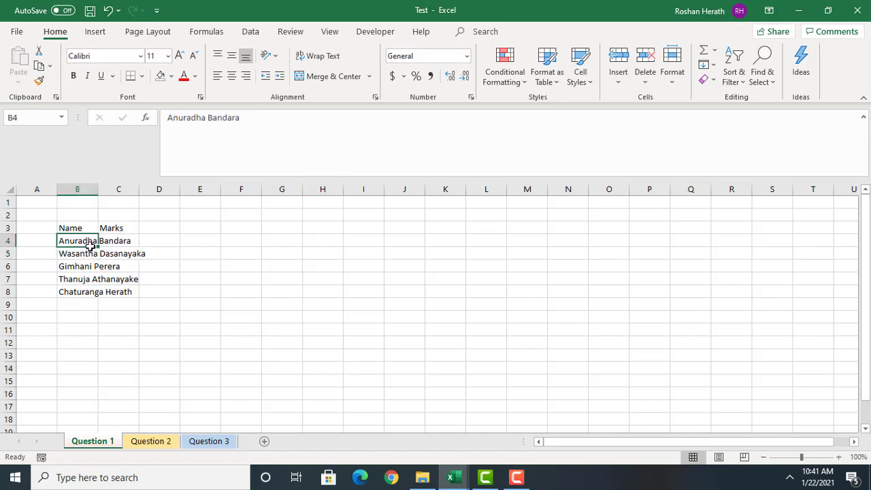
Step: Compare column widths with the name entries by selecting cells E2 through J2, H2, C3, E3 and B7 in turn
{"action": "left_click", "coordinate": [217, 211]}
{"action": "left_click", "coordinate": [235, 212]}
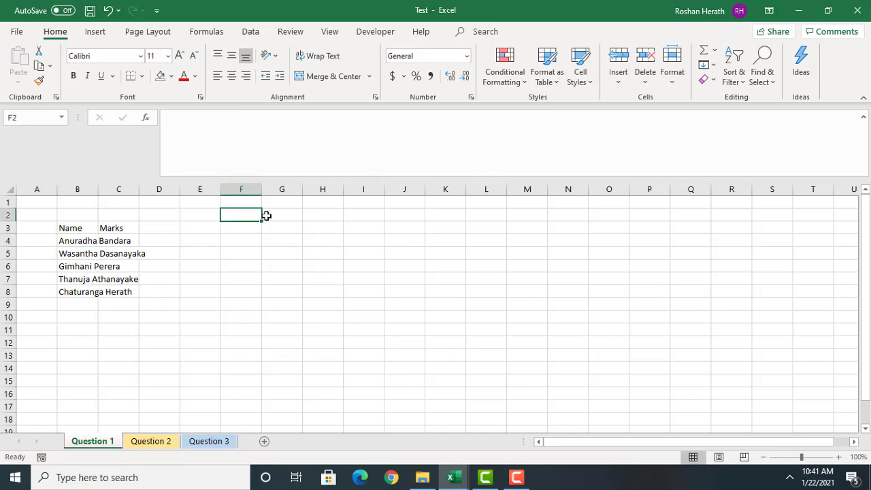
{"action": "left_click", "coordinate": [266, 215]}
{"action": "left_click", "coordinate": [324, 216]}
{"action": "left_click", "coordinate": [347, 216]}
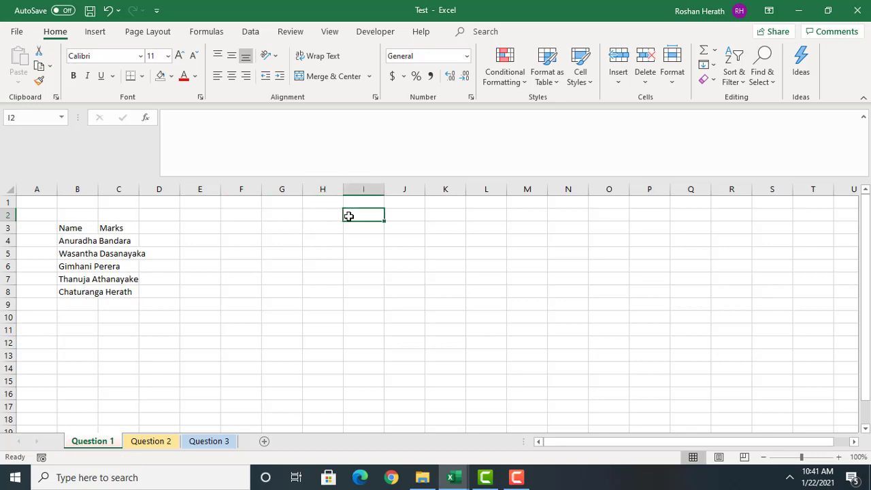
{"action": "left_click", "coordinate": [397, 216]}
{"action": "left_click", "coordinate": [317, 215]}
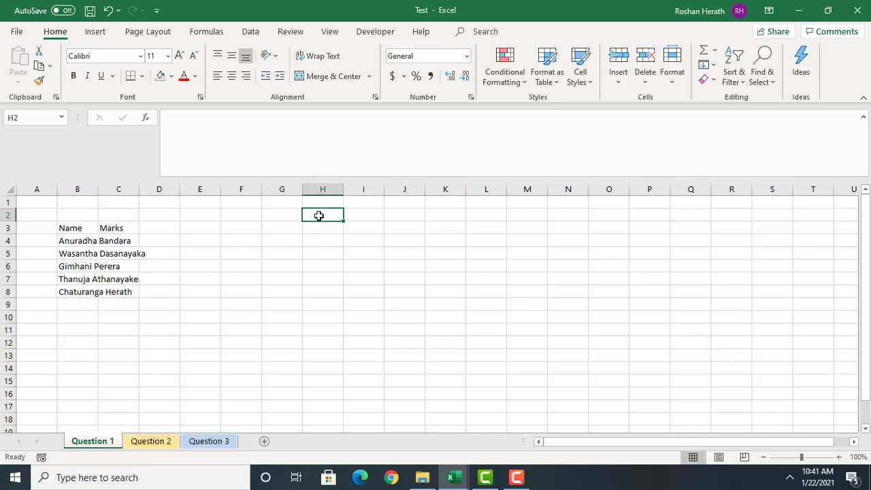
{"action": "left_click", "coordinate": [121, 226]}
{"action": "left_click", "coordinate": [217, 228]}
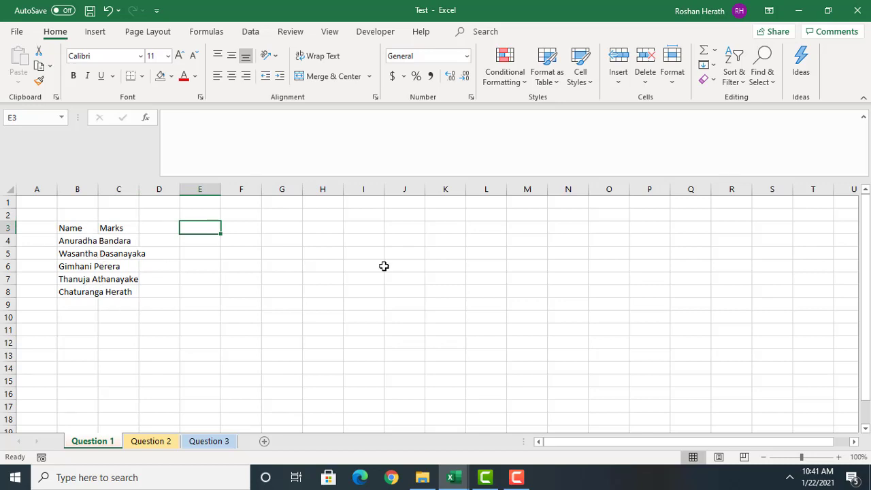
{"action": "left_click", "coordinate": [88, 281]}
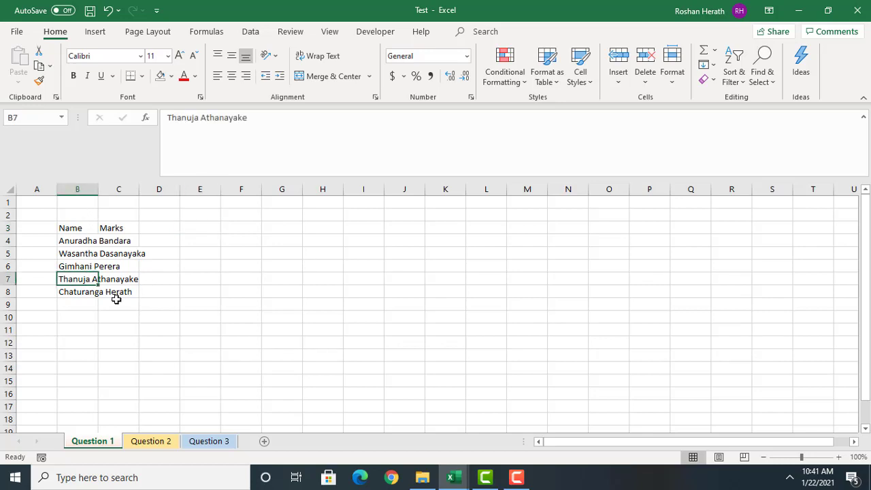
Step: AutoFit column B's width so the full names in B4:B8 fit inside their own cells
{"action": "left_click", "coordinate": [87, 244]}
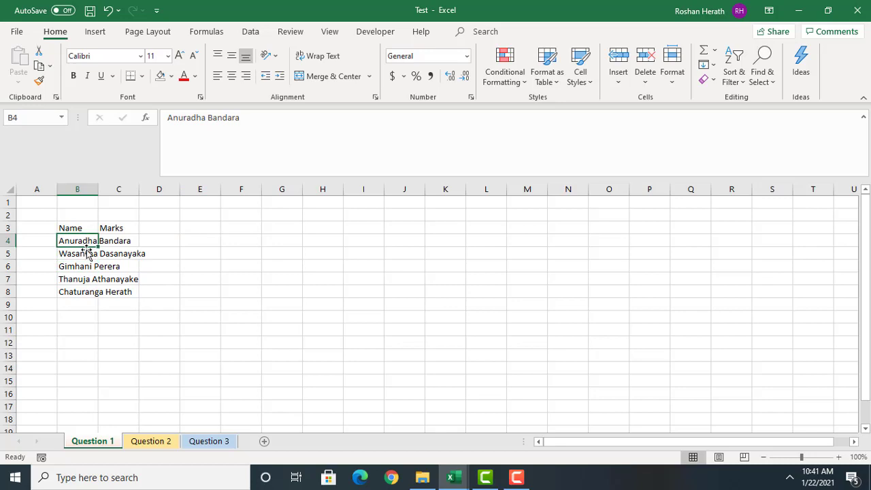
{"action": "left_click", "coordinate": [85, 255]}
{"action": "left_click", "coordinate": [81, 267]}
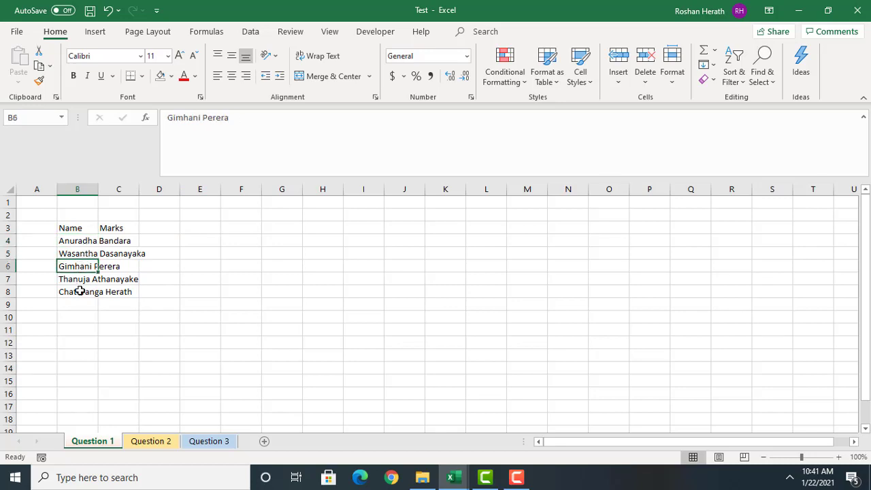
{"action": "left_click", "coordinate": [80, 291]}
{"action": "left_click", "coordinate": [76, 279]}
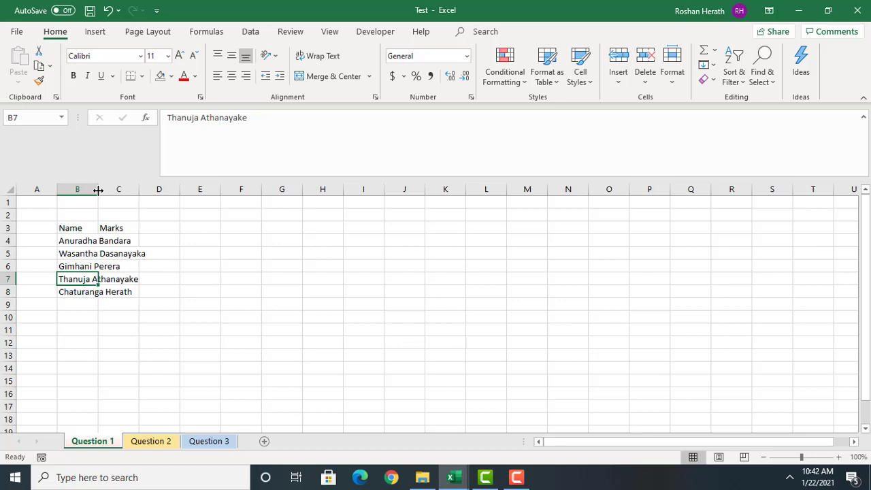
{"action": "double_click", "coordinate": [98, 190]}
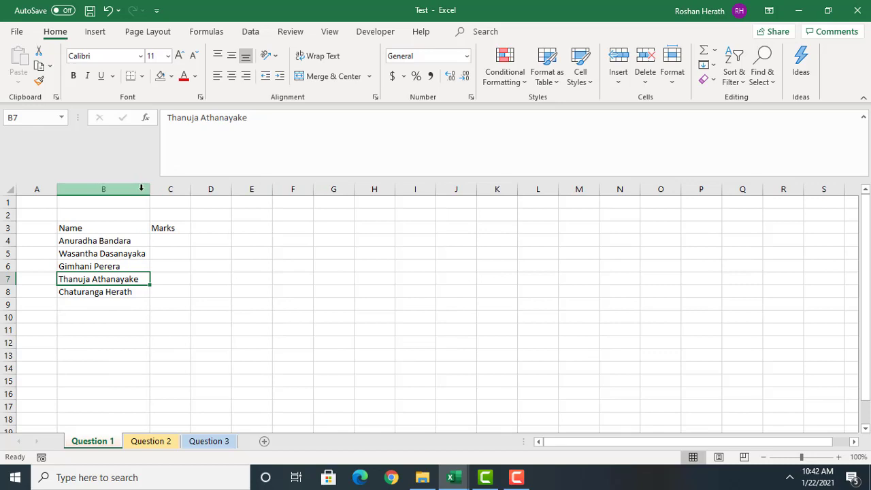
{"action": "left_click", "coordinate": [123, 324]}
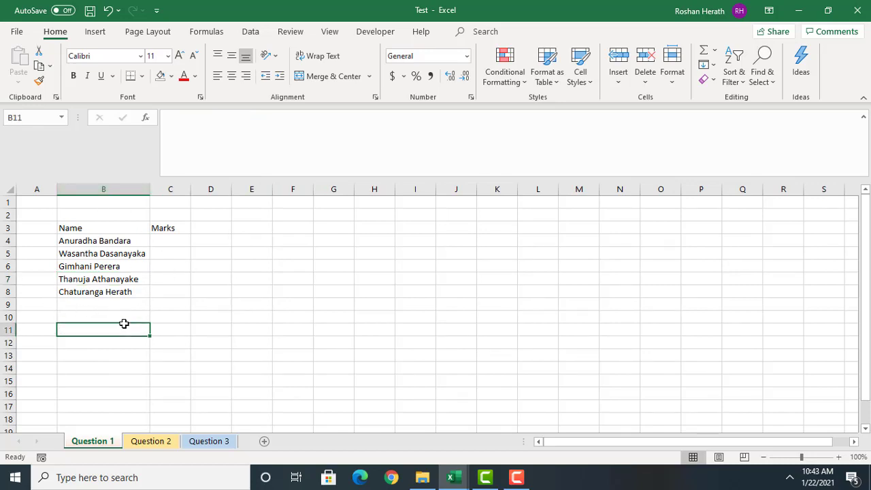
Step: Narrow column B until the names overflow its edge, and AutoFit its width to the longest name again
{"action": "left_click", "coordinate": [124, 243]}
{"action": "left_click", "coordinate": [116, 254]}
{"action": "left_click", "coordinate": [101, 272]}
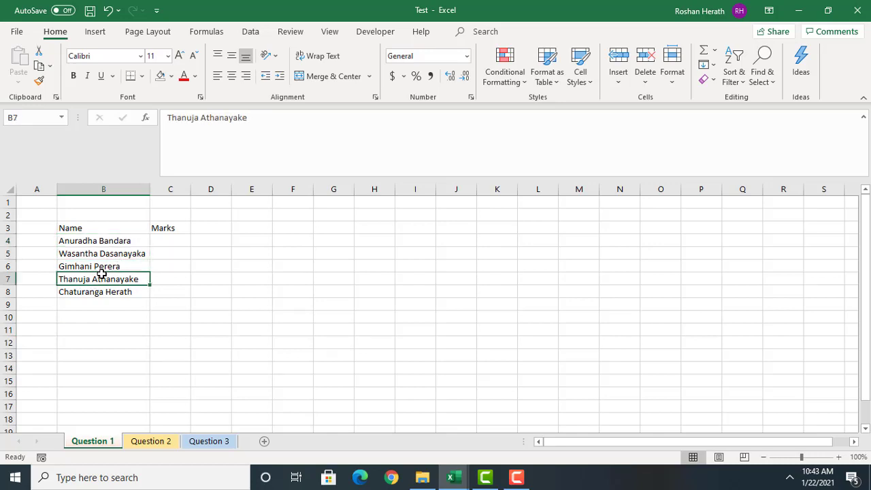
{"action": "left_click_drag", "start_coordinate": [150, 189], "coordinate": [96, 190]}
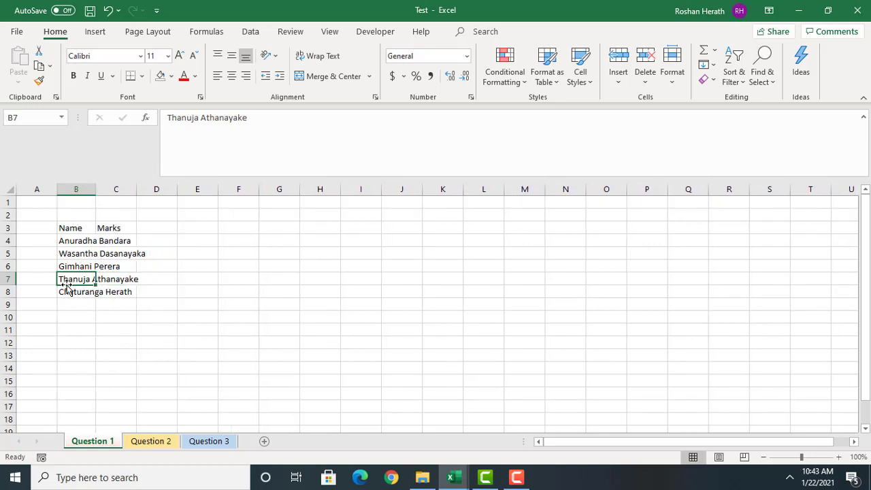
{"action": "double_click", "coordinate": [96, 191]}
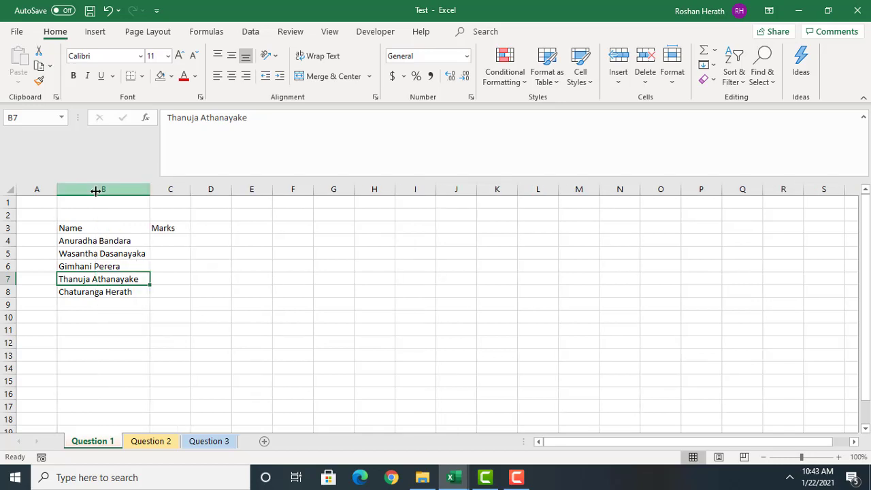
{"action": "left_click", "coordinate": [204, 266]}
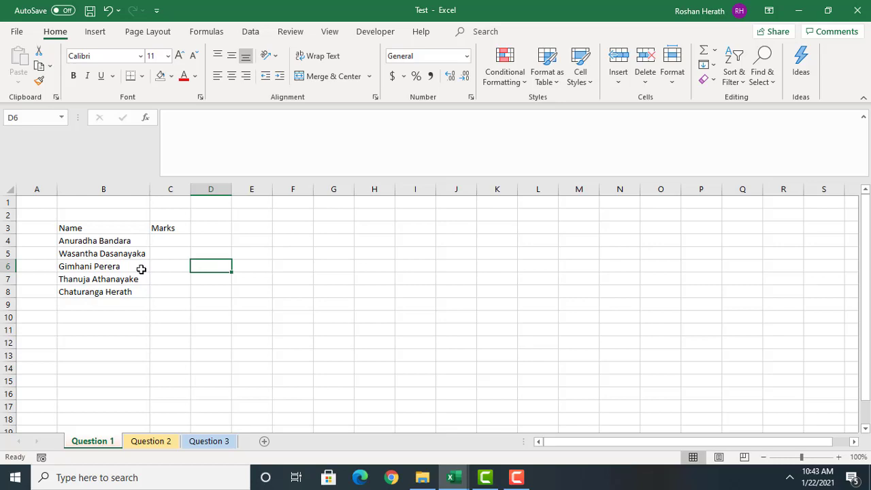
Step: Enter the marks 60, 40, 85, 69 and 35 in cells C4 through C8
{"action": "left_click", "coordinate": [167, 241]}
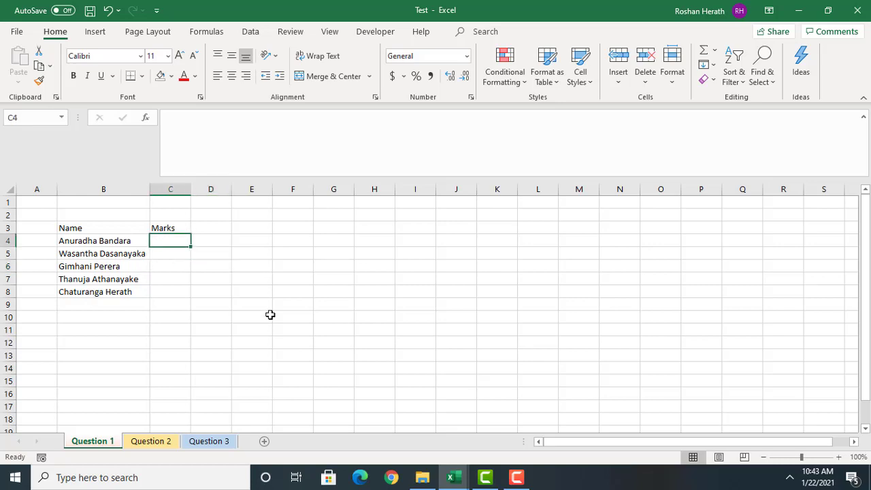
{"action": "type", "text": "60"}
{"action": "key", "text": "Return"}
{"action": "type", "text": "40"}
{"action": "key", "text": "Return"}
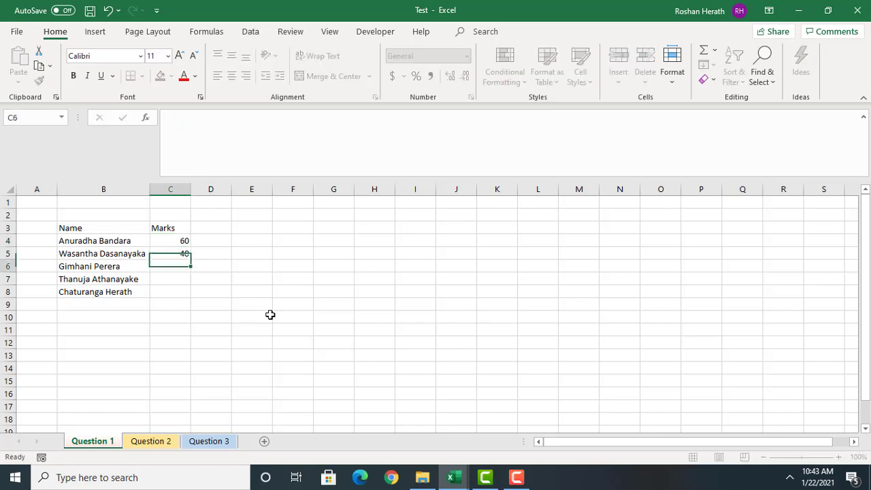
{"action": "type", "text": "85"}
{"action": "key", "text": "Return"}
{"action": "type", "text": "69"}
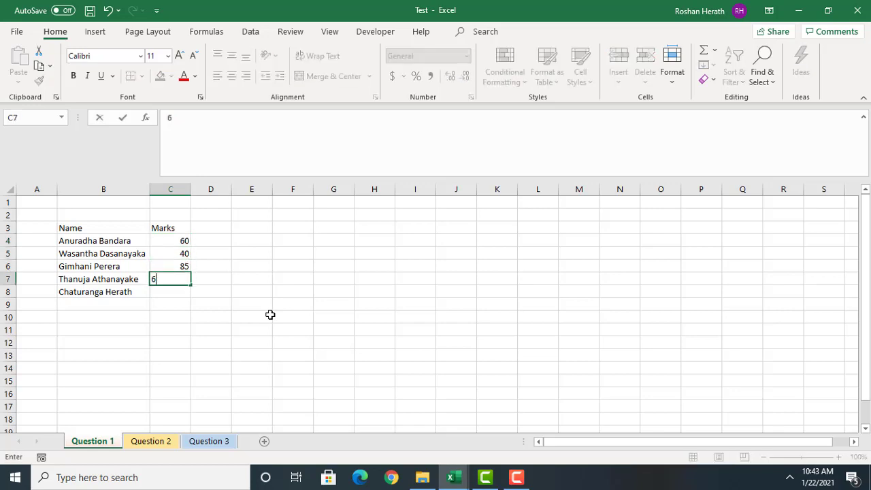
{"action": "key", "text": "Return"}
{"action": "type", "text": "35"}
{"action": "key", "text": "Return"}
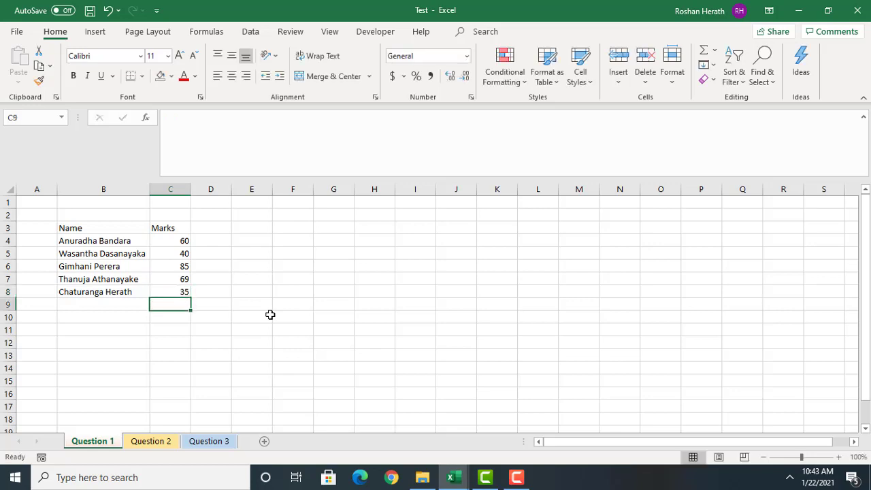
{"action": "type", "text": "27"}
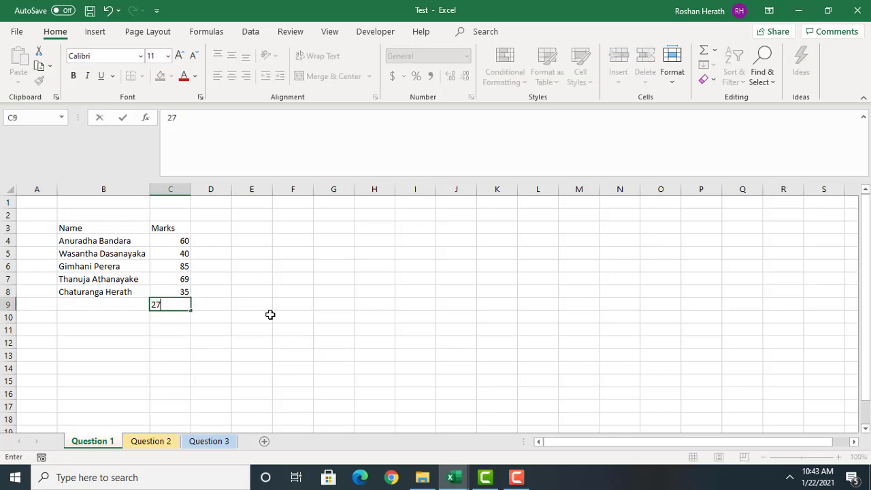
{"action": "key", "text": "BackSpace"}
{"action": "key", "text": "BackSpace"}
{"action": "left_click", "coordinate": [301, 300]}
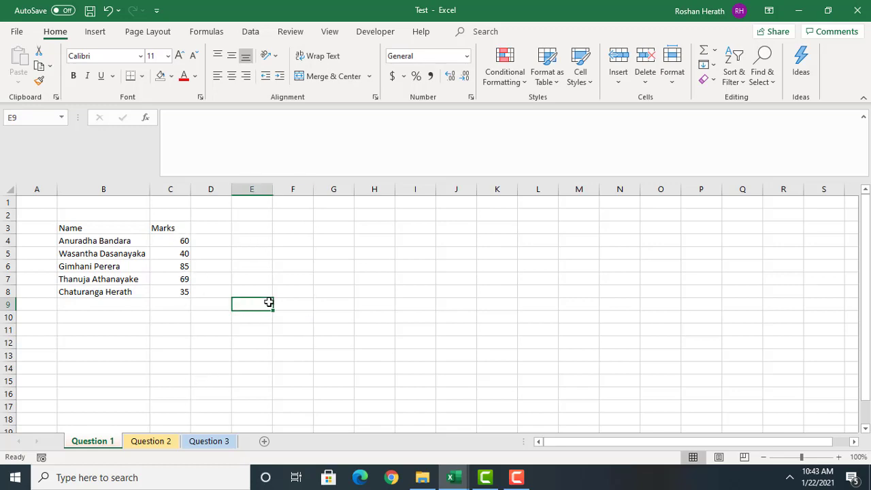
{"action": "left_click", "coordinate": [170, 351]}
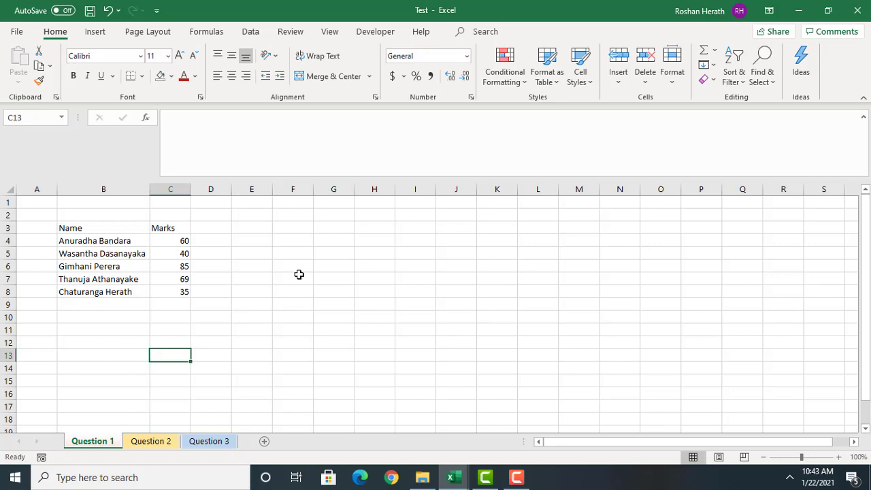
{"action": "left_click", "coordinate": [345, 289]}
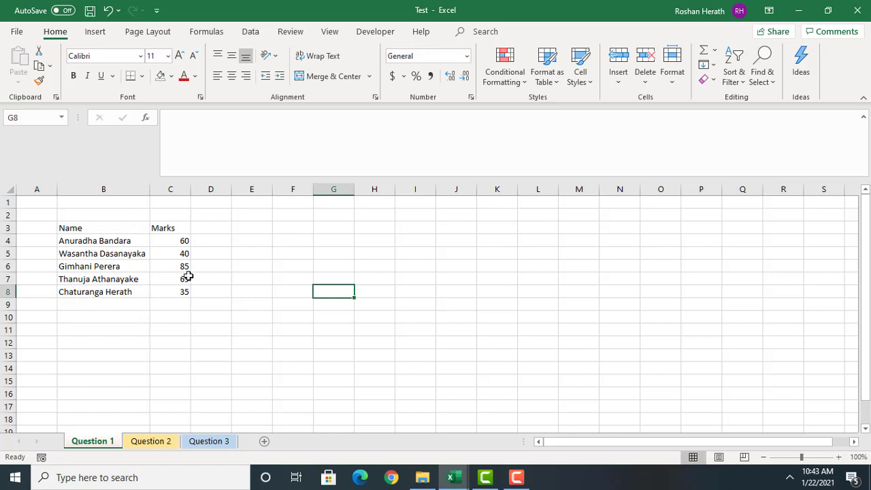
{"action": "left_click", "coordinate": [159, 340]}
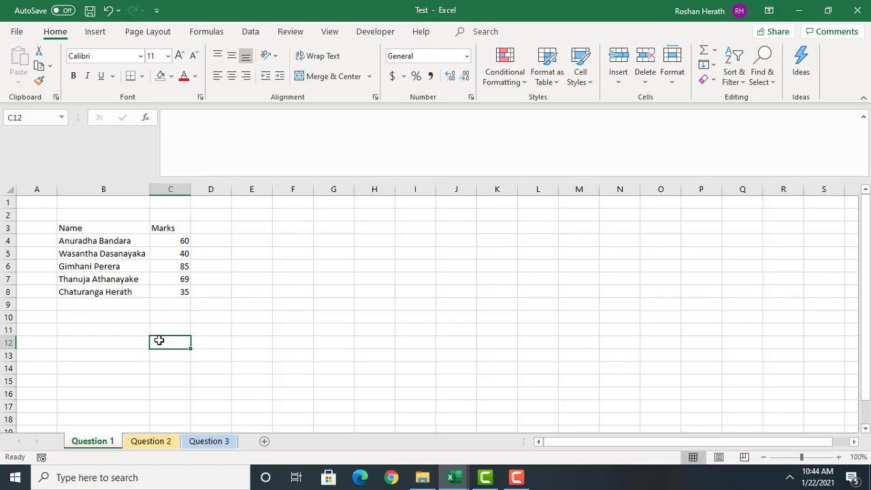
{"action": "left_click", "coordinate": [291, 301]}
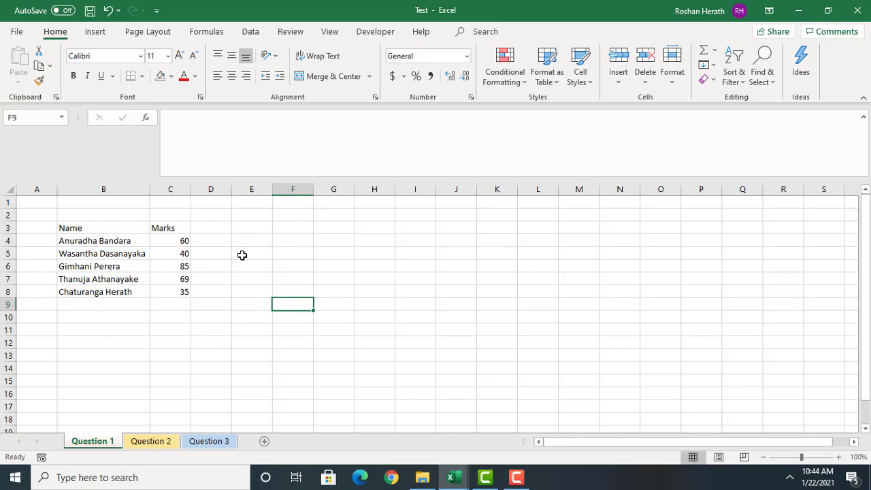
{"action": "left_click", "coordinate": [321, 263]}
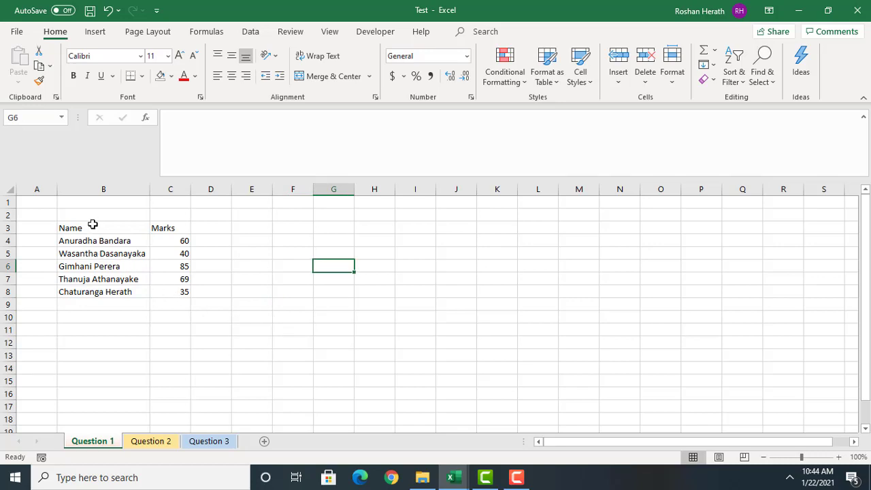
Step: Select the whole table from the Name header through the last mark, B3:C8, and clear the selection
{"action": "left_click", "coordinate": [89, 228]}
{"action": "left_click", "coordinate": [306, 266]}
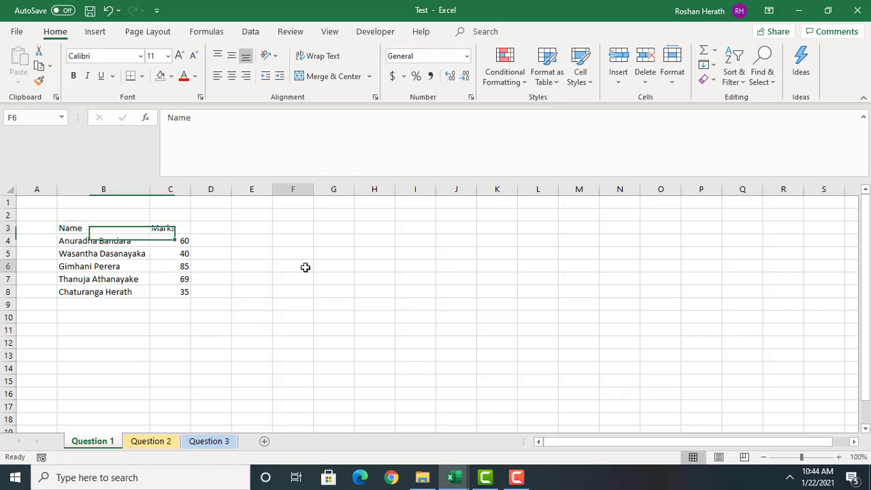
{"action": "left_click", "coordinate": [90, 228]}
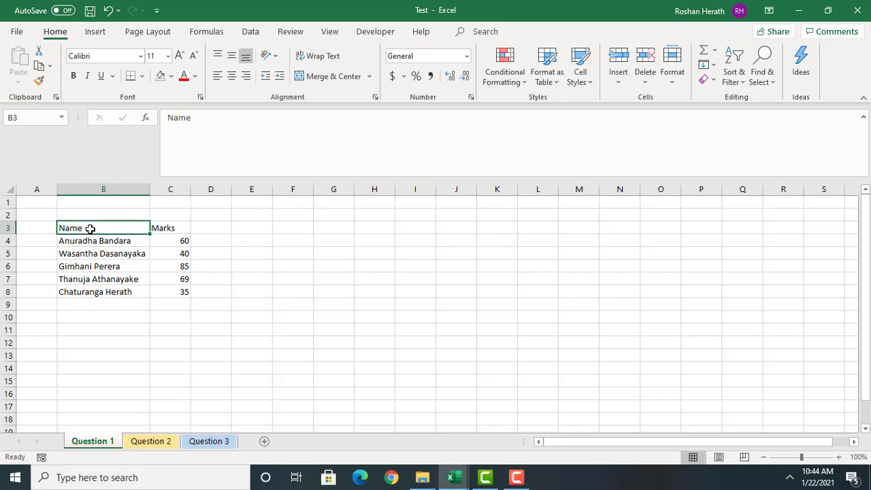
{"action": "left_click_drag", "start_coordinate": [90, 228], "coordinate": [183, 291]}
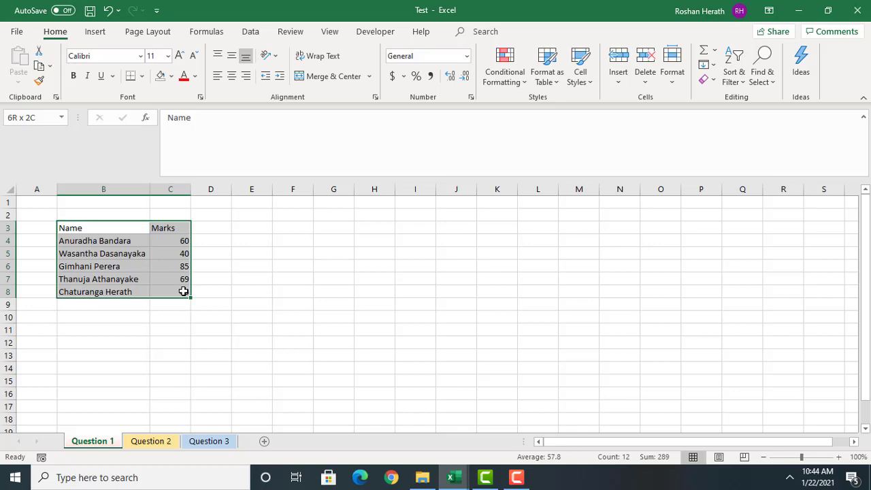
{"action": "left_click", "coordinate": [289, 303]}
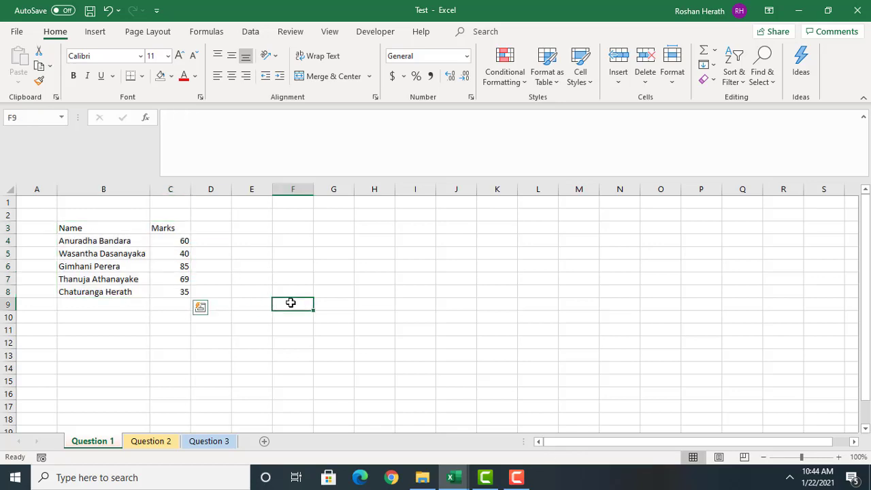
Step: Apply All Borders to the names and marks table in B3:C8
{"action": "left_click", "coordinate": [80, 226]}
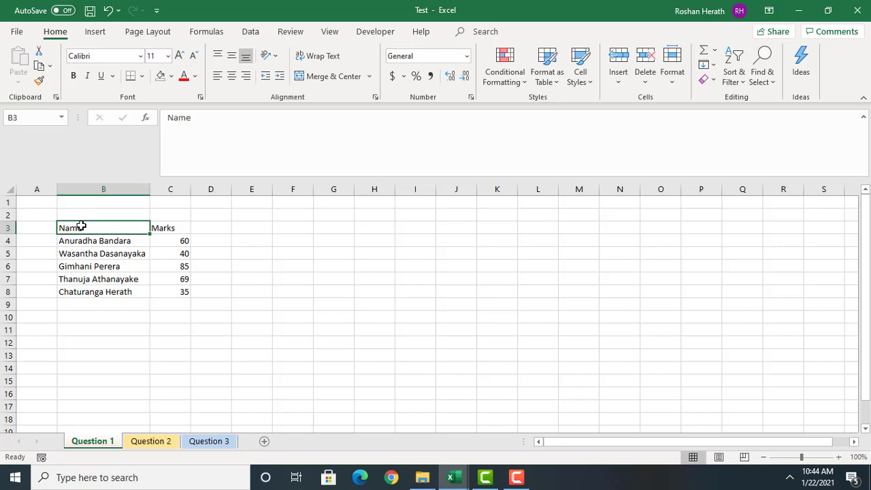
{"action": "left_click_drag", "start_coordinate": [81, 226], "coordinate": [170, 290]}
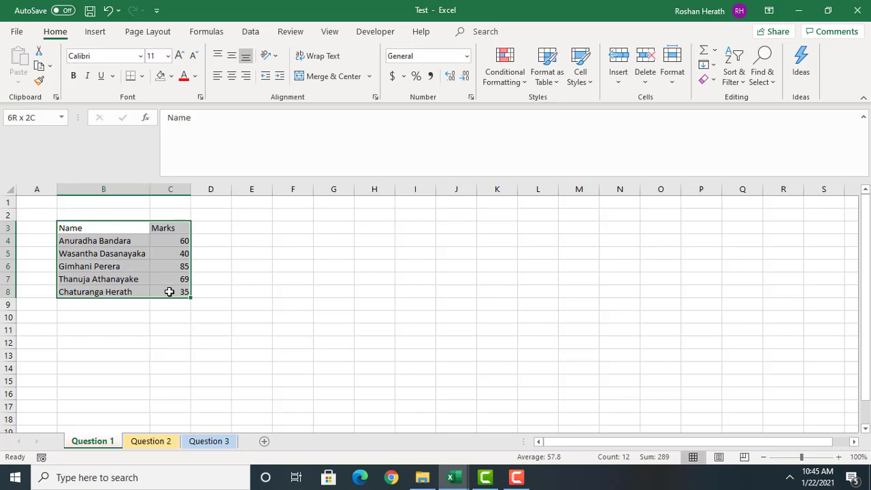
{"action": "left_click_drag", "start_coordinate": [170, 291], "coordinate": [169, 291]}
{"action": "left_click", "coordinate": [142, 76]}
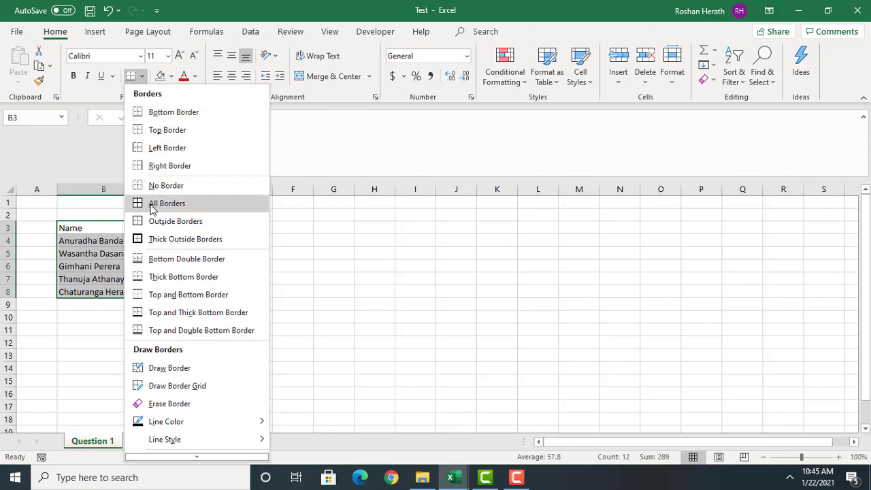
{"action": "left_click", "coordinate": [155, 204]}
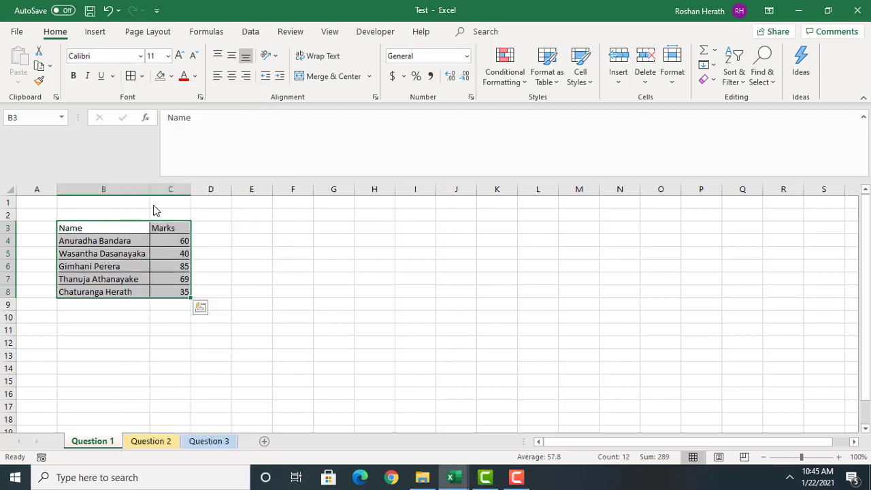
{"action": "left_click", "coordinate": [255, 244]}
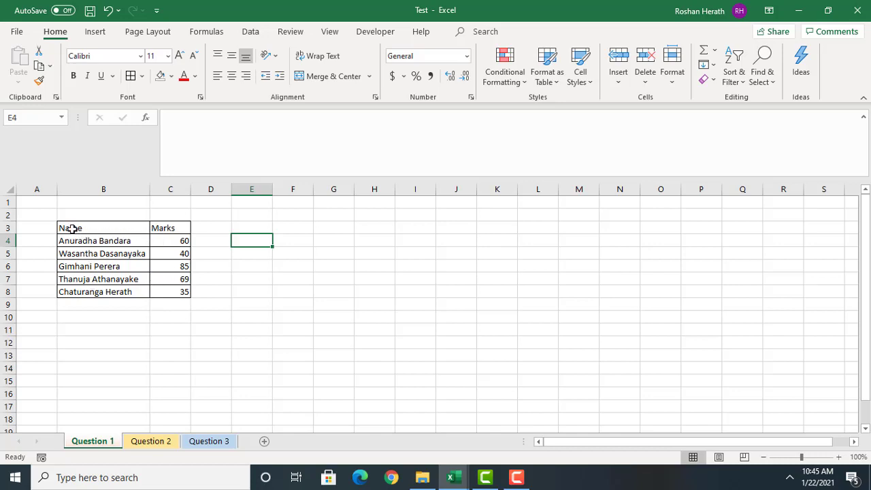
Step: Increase the font size of the table in B3:C8 to 16 and reduce it to 14
{"action": "left_click_drag", "start_coordinate": [71, 228], "coordinate": [164, 291]}
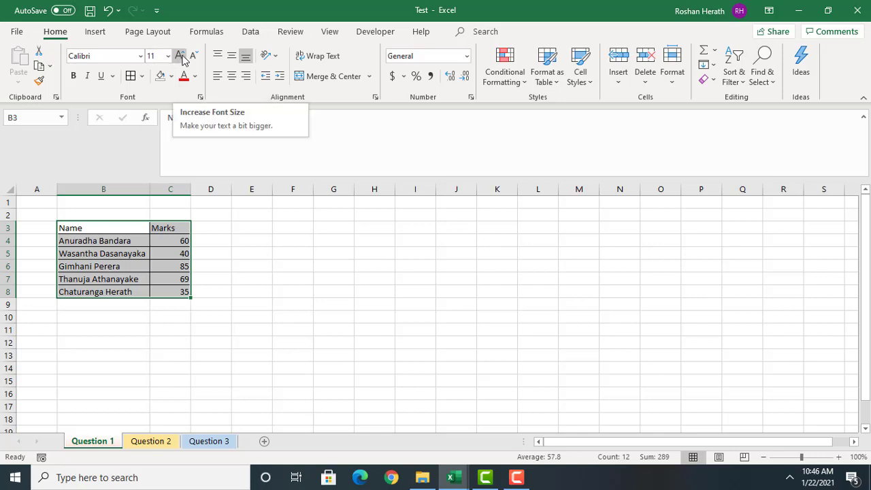
{"action": "left_click", "coordinate": [181, 57]}
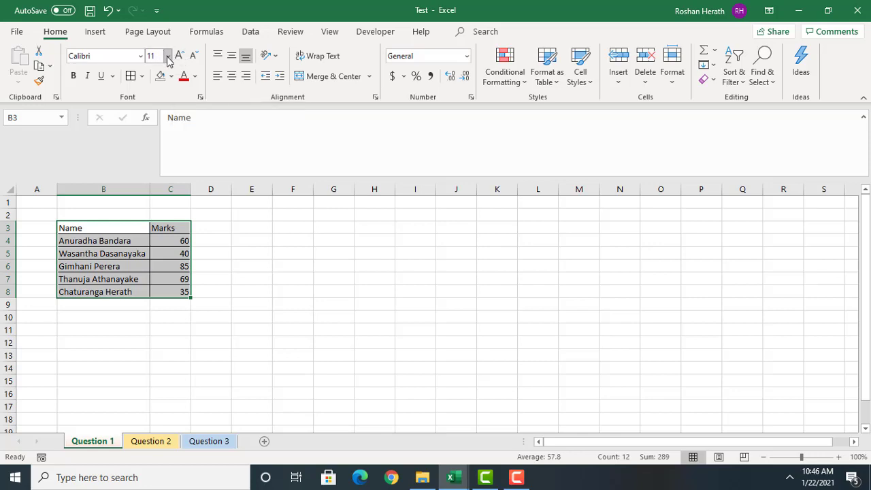
{"action": "left_click", "coordinate": [168, 57]}
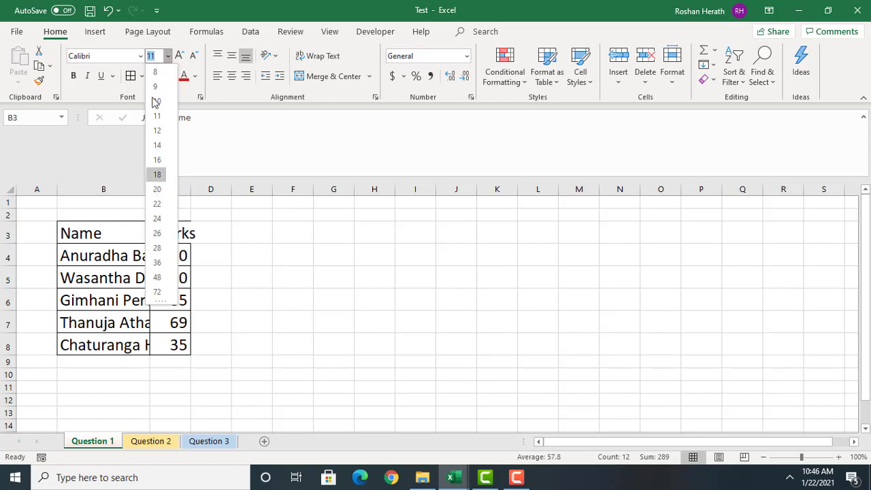
{"action": "left_click", "coordinate": [166, 57]}
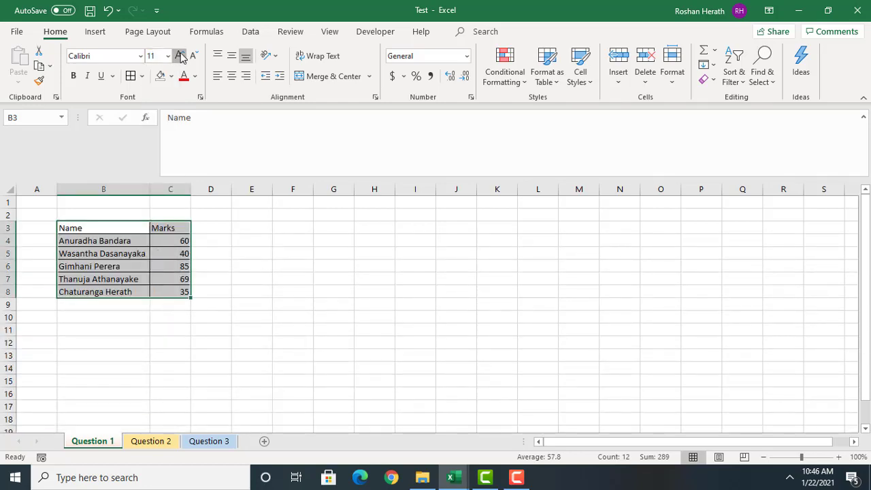
{"action": "left_click", "coordinate": [179, 55]}
{"action": "left_click", "coordinate": [180, 56]}
{"action": "left_click", "coordinate": [180, 56]}
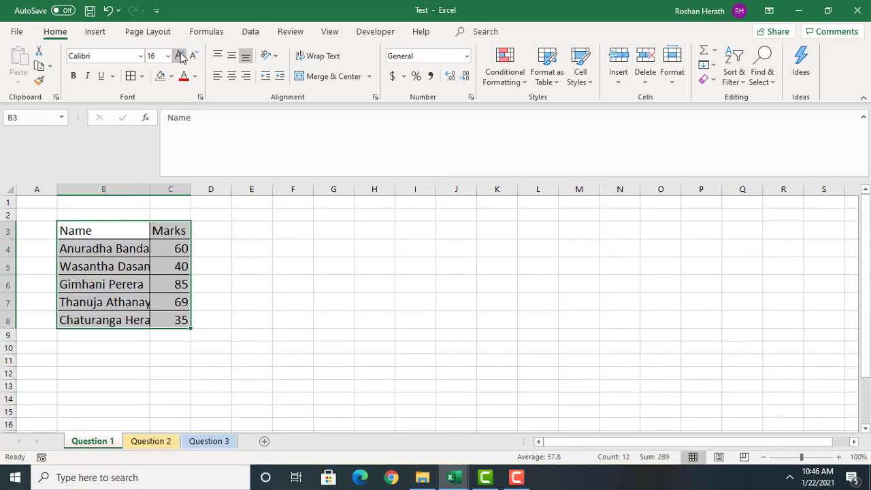
{"action": "left_click", "coordinate": [194, 56]}
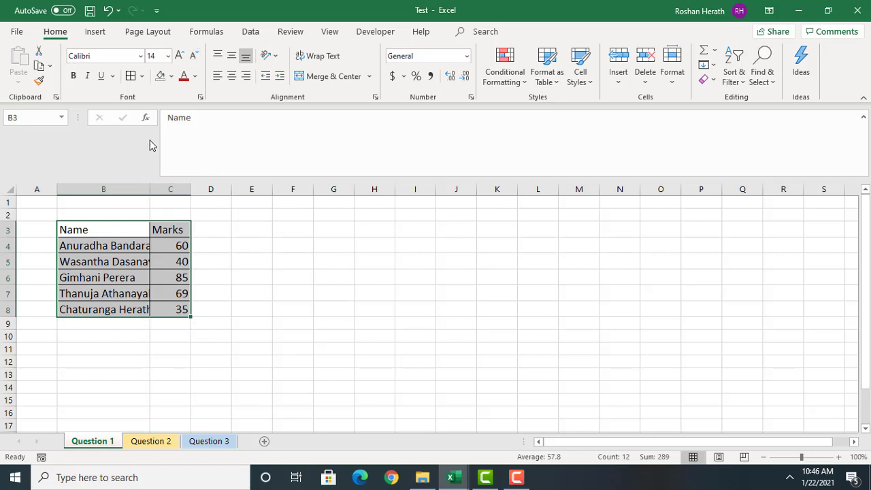
Step: Set the font of the names and marks table in B3:C8 to Times New Roman
{"action": "left_click", "coordinate": [141, 56]}
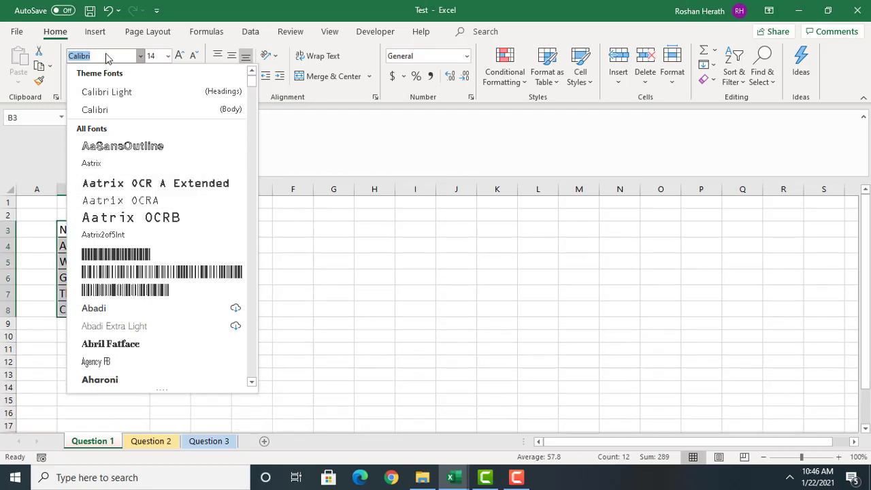
{"action": "type", "text": "Times New Roman"}
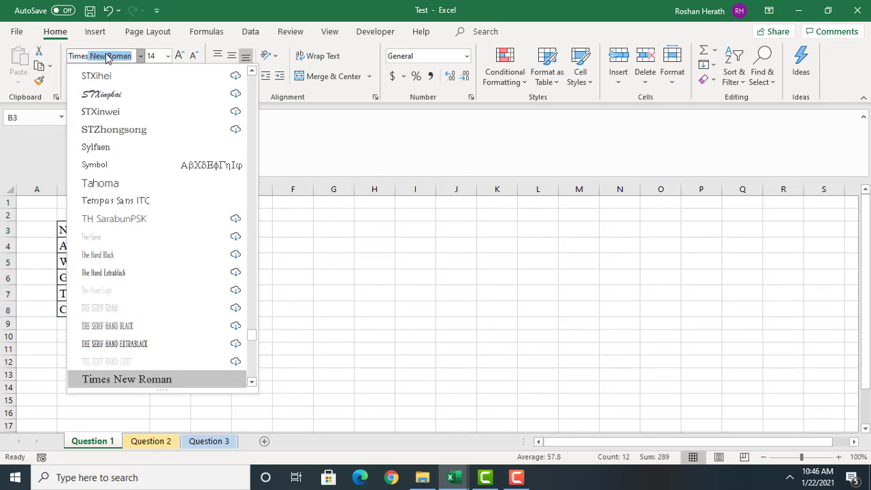
{"action": "key", "text": "Return"}
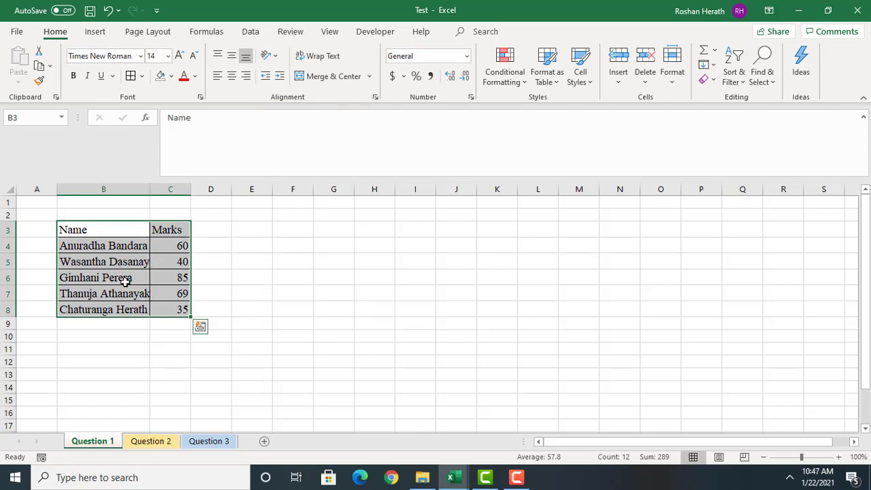
{"action": "left_click", "coordinate": [268, 289]}
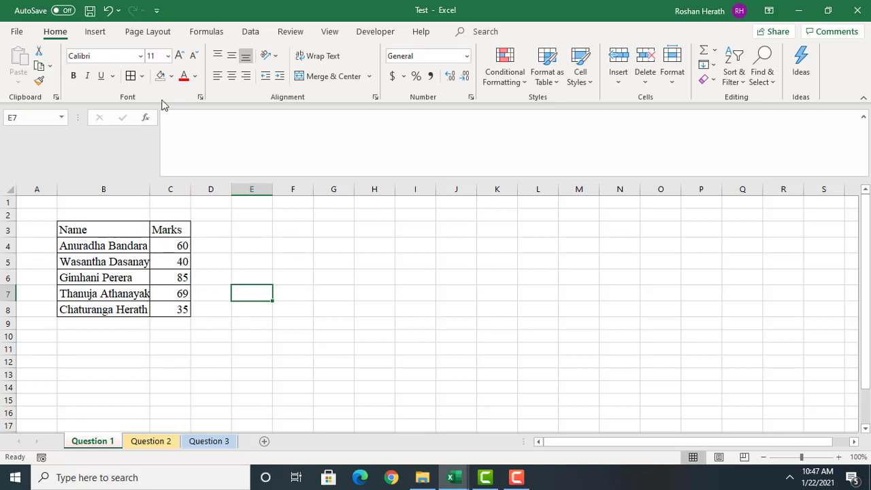
Step: AutoFit column B so its width matches the longest name in the table
{"action": "left_click", "coordinate": [99, 277]}
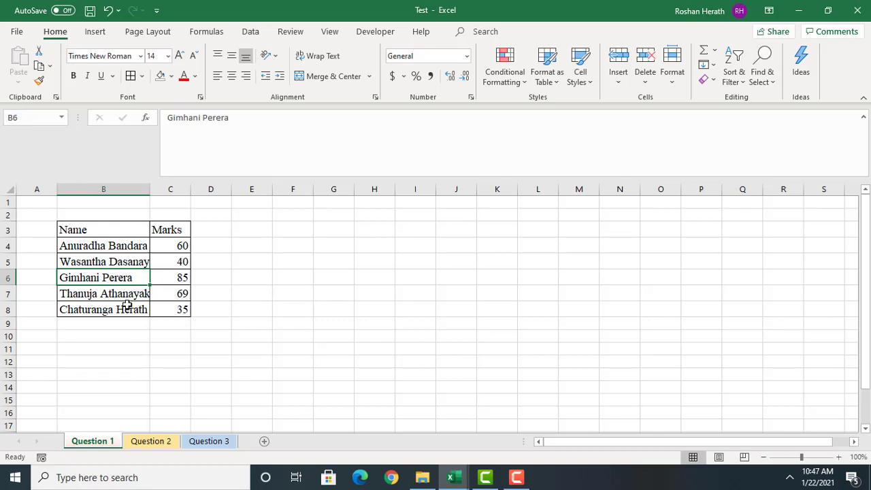
{"action": "double_click", "coordinate": [149, 188]}
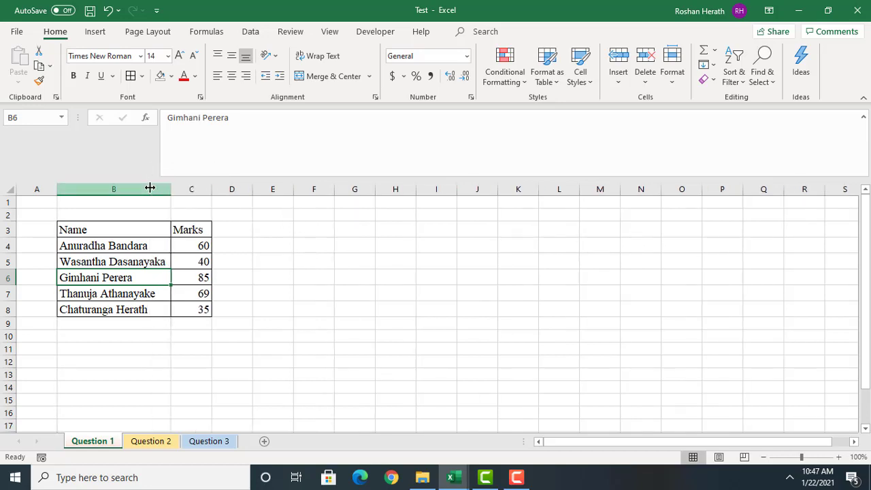
{"action": "left_click", "coordinate": [326, 255]}
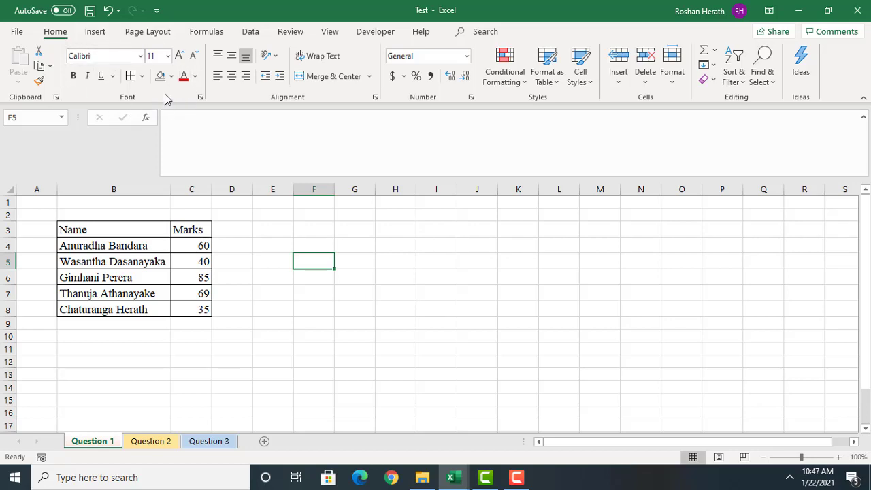
Step: Fill the Name and Marks header cells B3:C3 with a light orange theme colour
{"action": "left_click", "coordinate": [246, 235]}
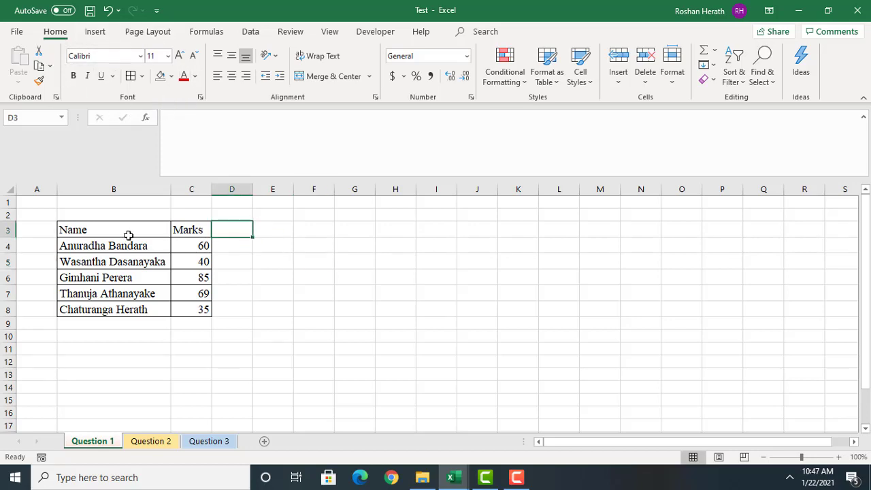
{"action": "left_click", "coordinate": [114, 233]}
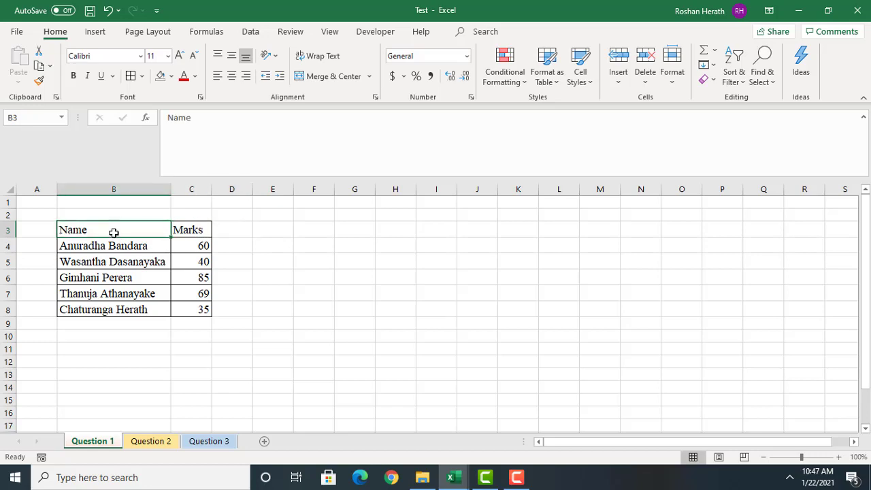
{"action": "left_click", "coordinate": [172, 228], "text": "shift"}
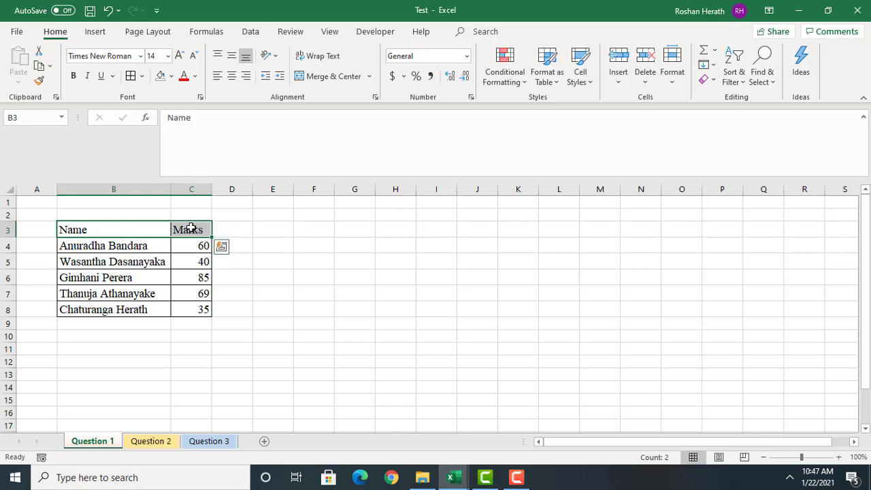
{"action": "left_click", "coordinate": [172, 76]}
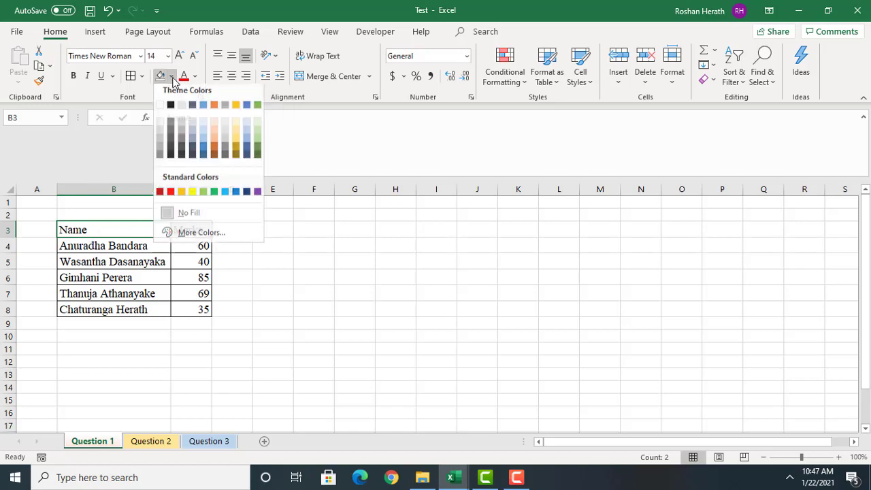
{"action": "left_click", "coordinate": [214, 138]}
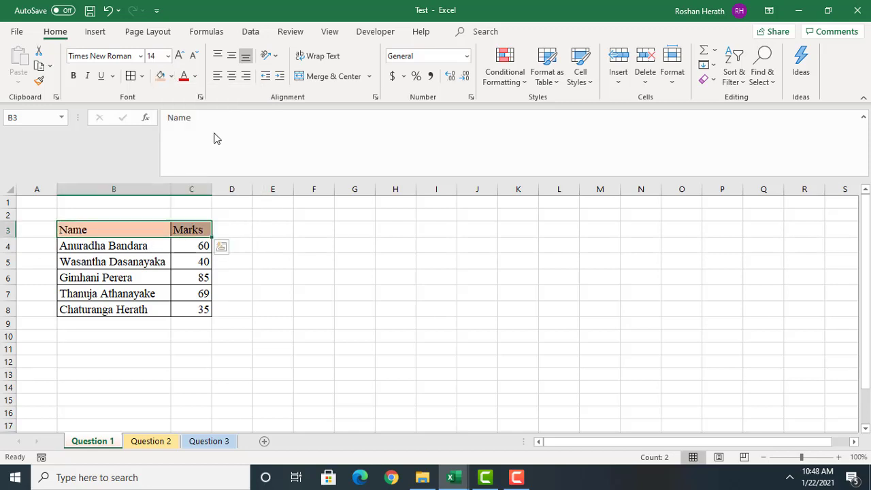
{"action": "left_click", "coordinate": [303, 263]}
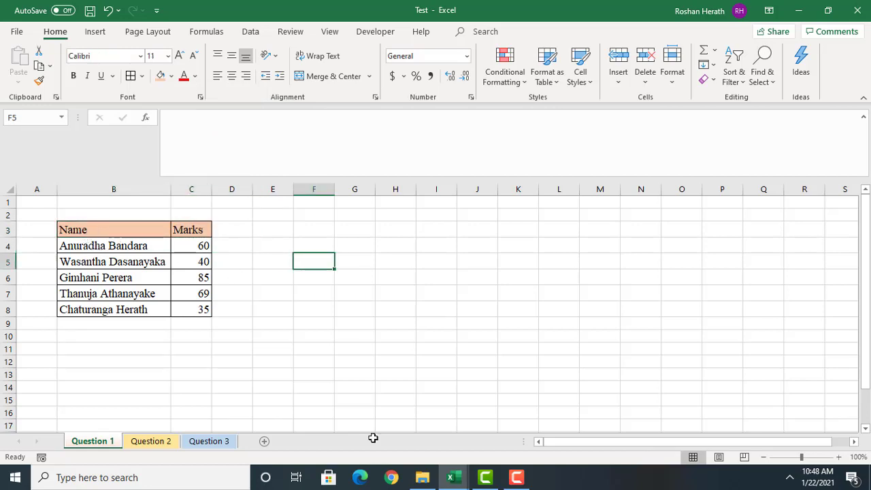
Step: Change the font colour of the names and marks in B4:C8 to dark blue and widen columns B and C slightly
{"action": "left_click", "coordinate": [94, 247]}
{"action": "left_click", "coordinate": [298, 273]}
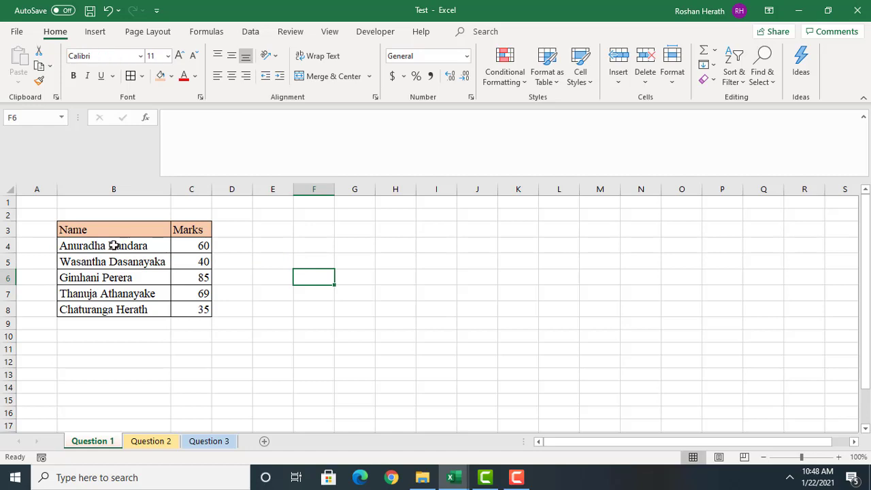
{"action": "left_click_drag", "start_coordinate": [113, 246], "coordinate": [200, 307]}
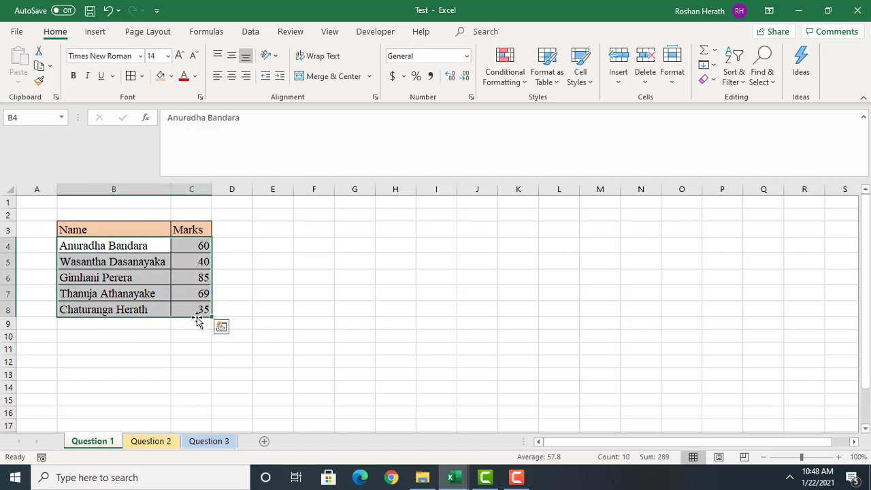
{"action": "left_click", "coordinate": [195, 76]}
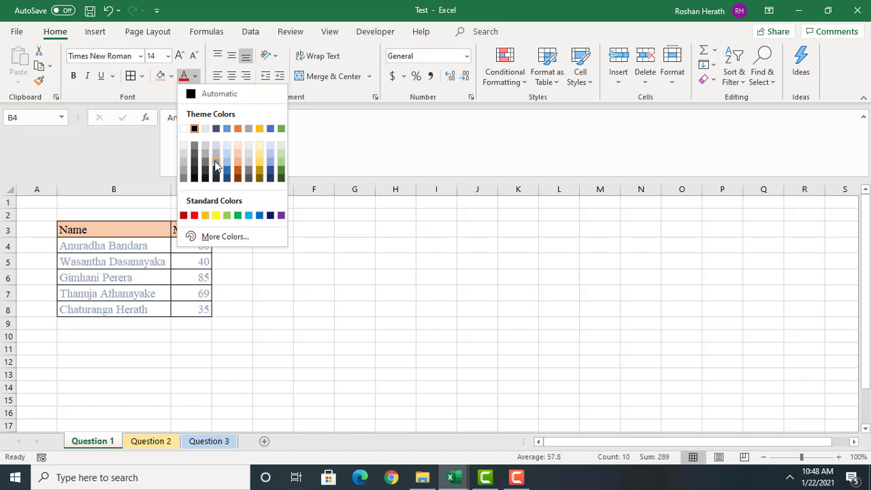
{"action": "left_click", "coordinate": [270, 169]}
{"action": "left_click", "coordinate": [368, 291]}
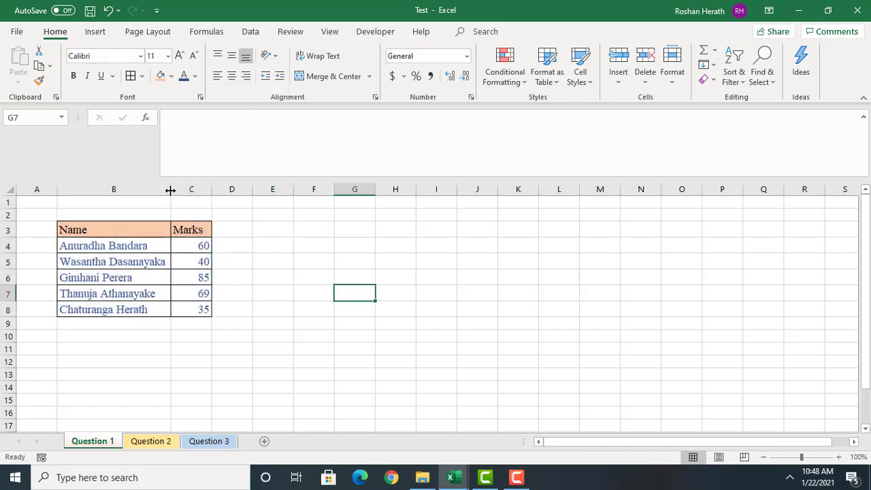
{"action": "left_click_drag", "start_coordinate": [170, 190], "coordinate": [234, 189]}
{"action": "left_click", "coordinate": [312, 290]}
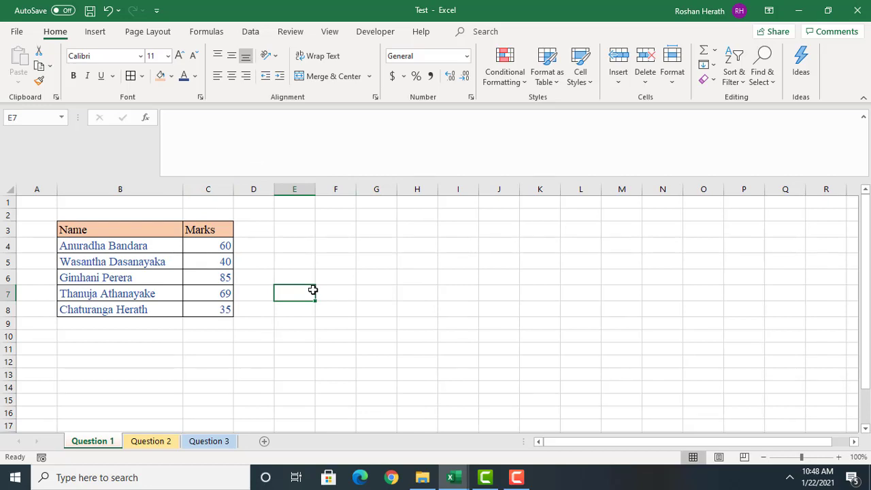
Step: Make the Name and Marks headers in B3:C3 italic and bold
{"action": "left_click", "coordinate": [72, 232]}
{"action": "left_click_drag", "start_coordinate": [139, 232], "coordinate": [204, 229]}
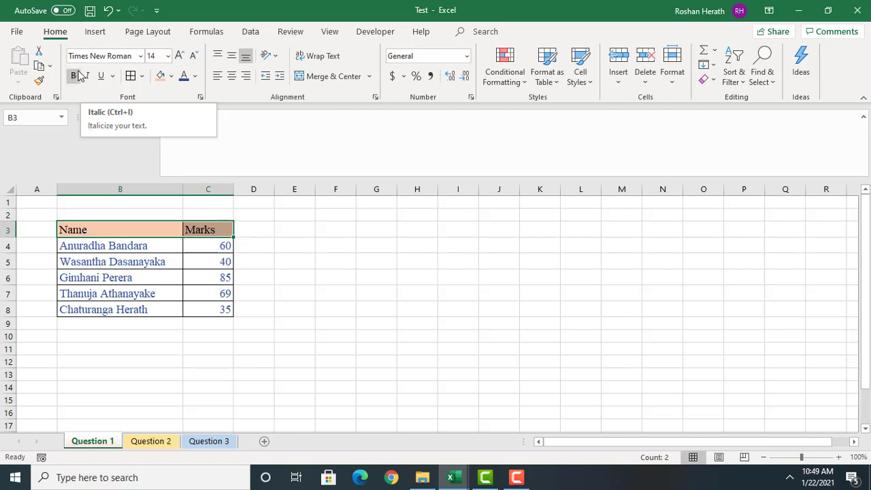
{"action": "left_click", "coordinate": [86, 78]}
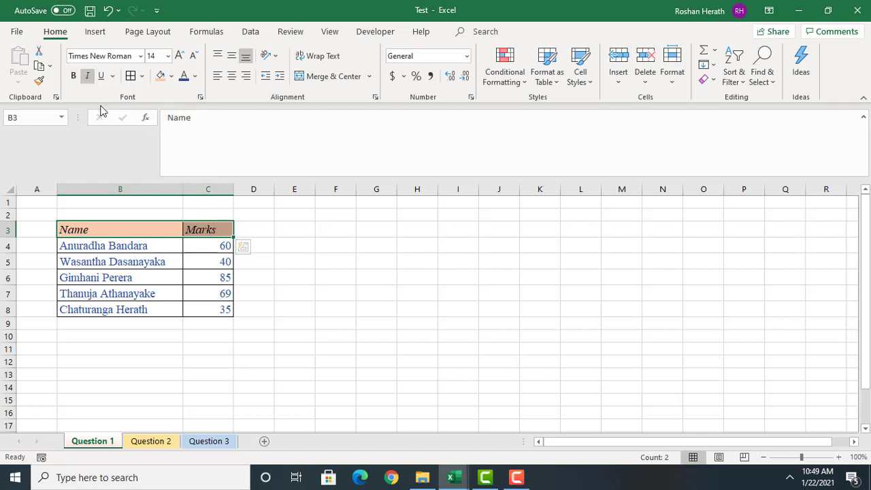
{"action": "left_click", "coordinate": [88, 77]}
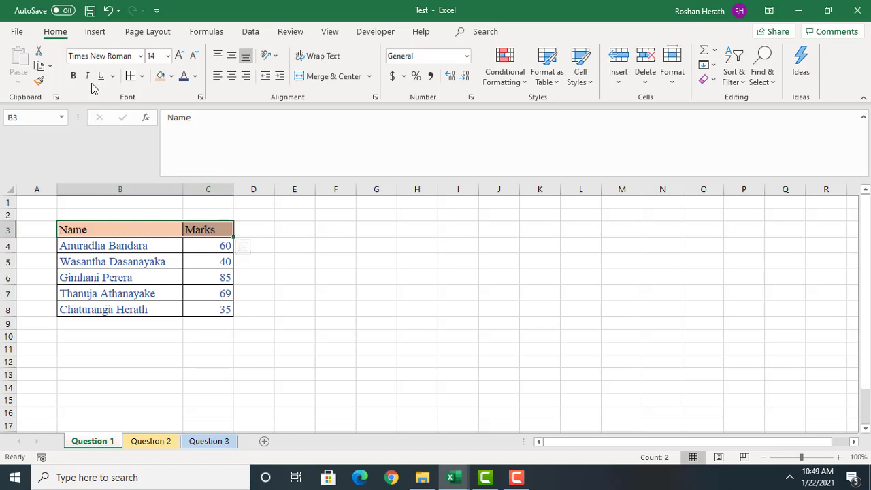
{"action": "left_click", "coordinate": [87, 76]}
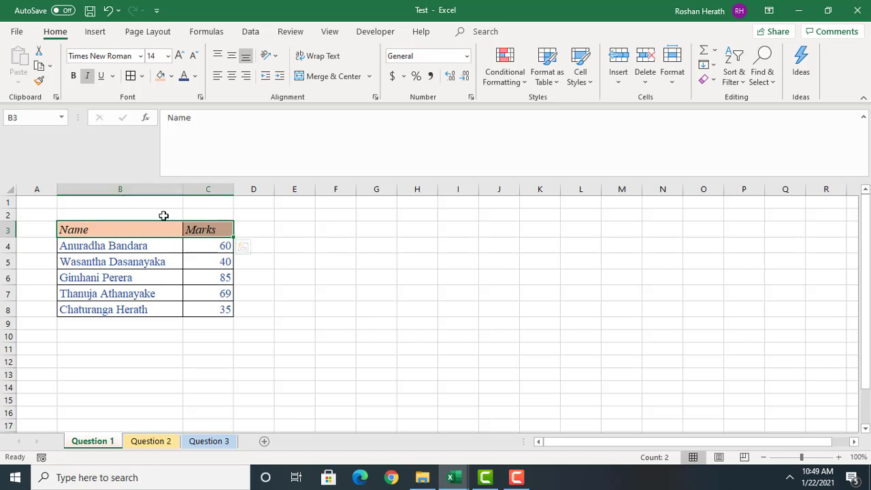
{"action": "left_click", "coordinate": [73, 77]}
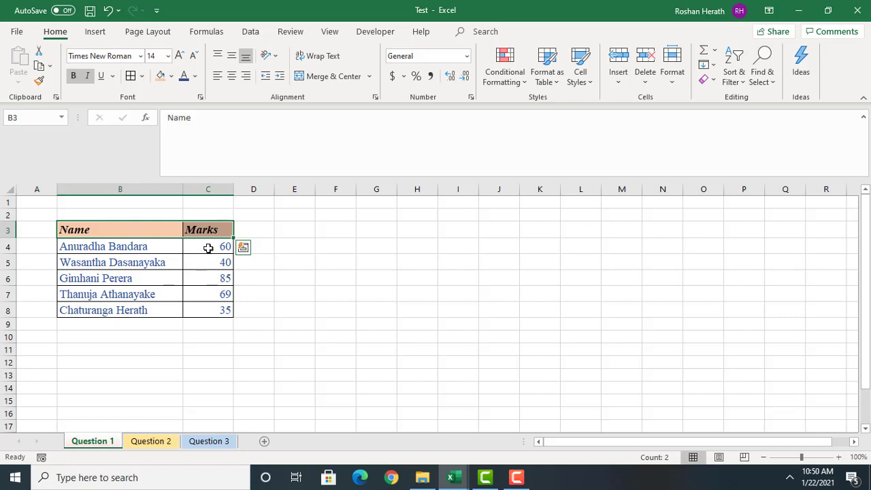
Step: Try centre, left and right alignment on the marks in C4:C8, finishing with centre alignment
{"action": "left_click_drag", "start_coordinate": [208, 248], "coordinate": [211, 309]}
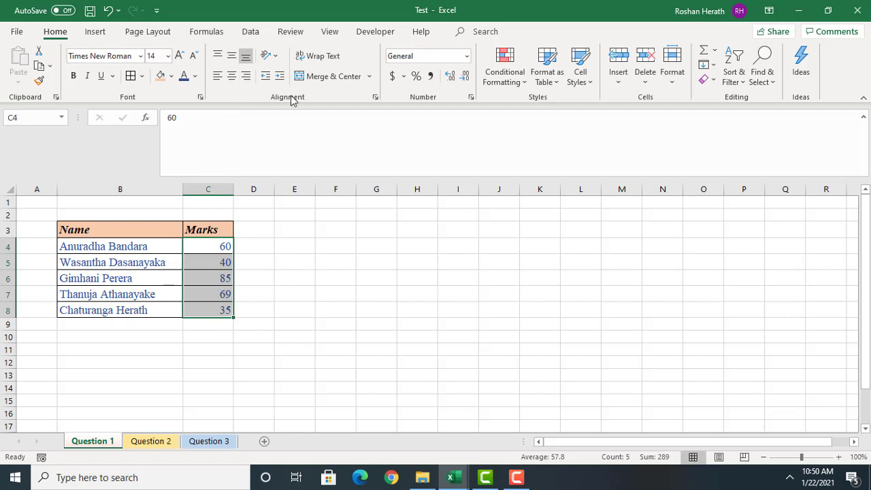
{"action": "left_click", "coordinate": [232, 76]}
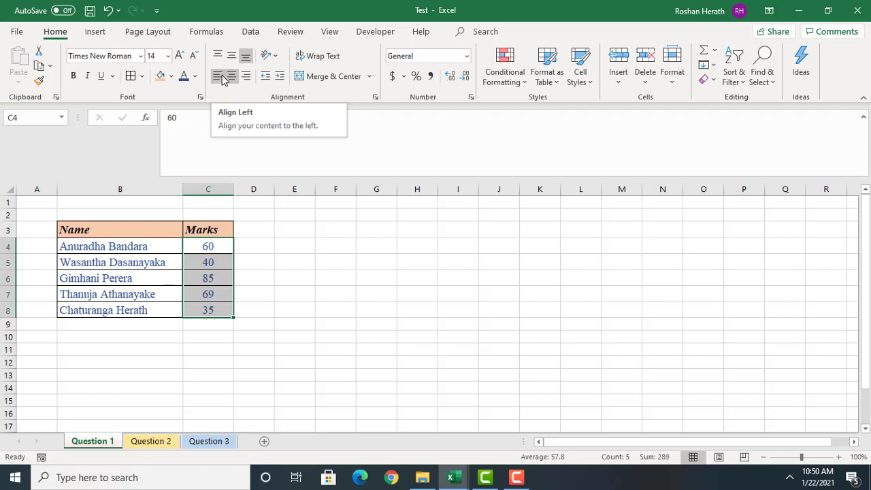
{"action": "left_click", "coordinate": [219, 76]}
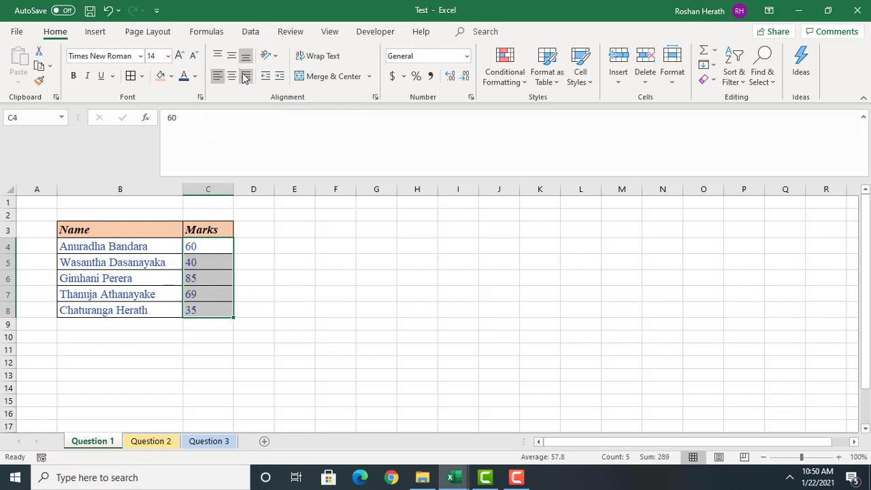
{"action": "left_click", "coordinate": [246, 77]}
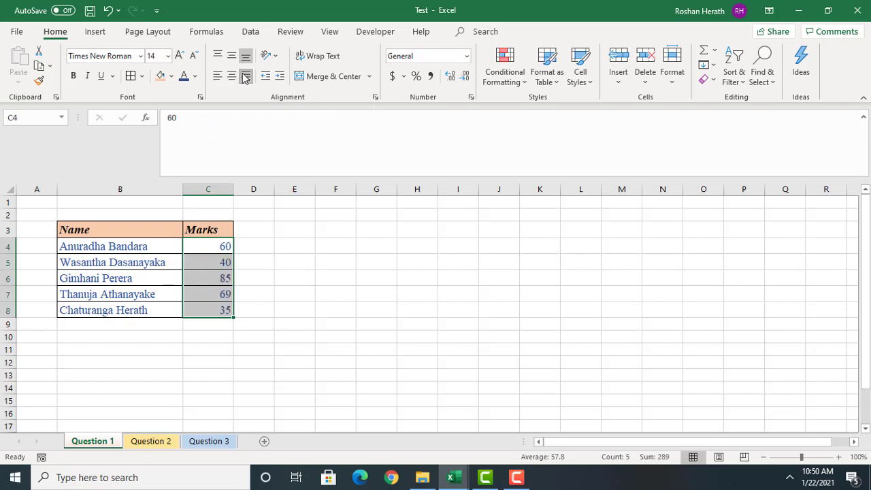
{"action": "left_click", "coordinate": [231, 77]}
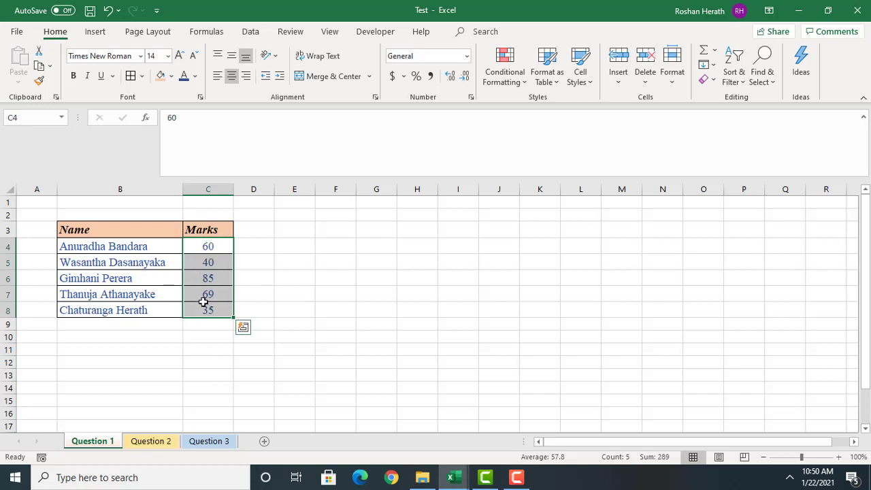
{"action": "left_click", "coordinate": [307, 283]}
Step: Centre the Name and Marks headers in B3:C3 horizontally
{"action": "left_click_drag", "start_coordinate": [130, 233], "coordinate": [187, 229]}
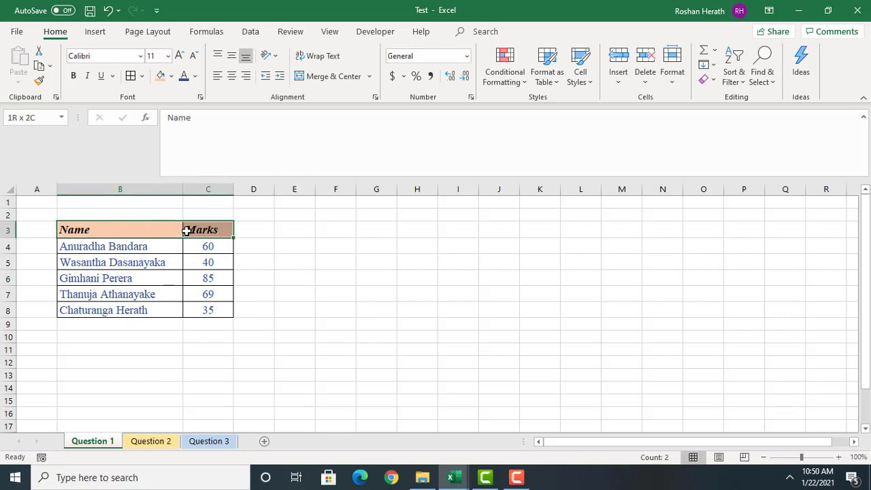
{"action": "left_click", "coordinate": [232, 75]}
{"action": "left_click", "coordinate": [338, 361]}
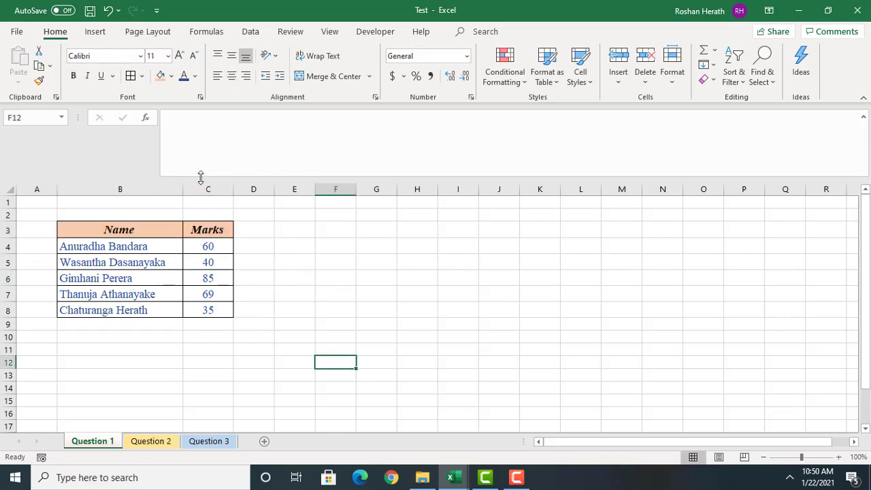
Step: Widen column B further and centre the names in B4:B8 horizontally
{"action": "left_click_drag", "start_coordinate": [184, 187], "coordinate": [219, 186]}
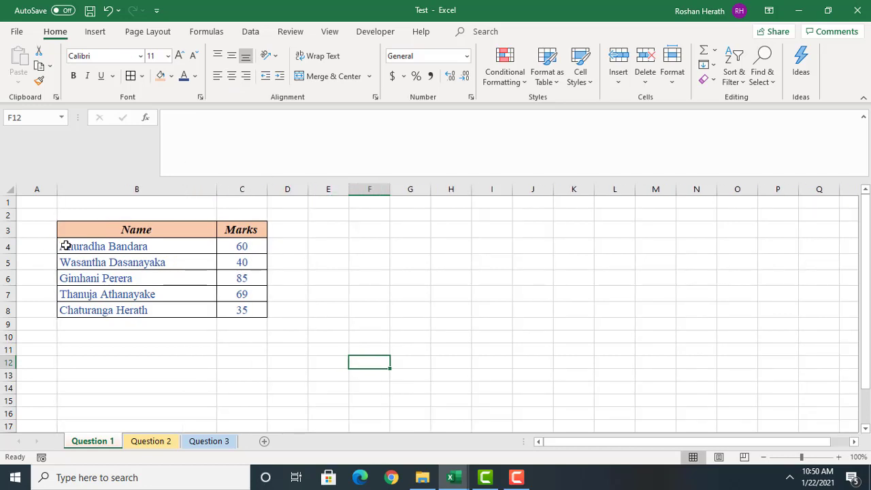
{"action": "left_click_drag", "start_coordinate": [65, 246], "coordinate": [76, 311]}
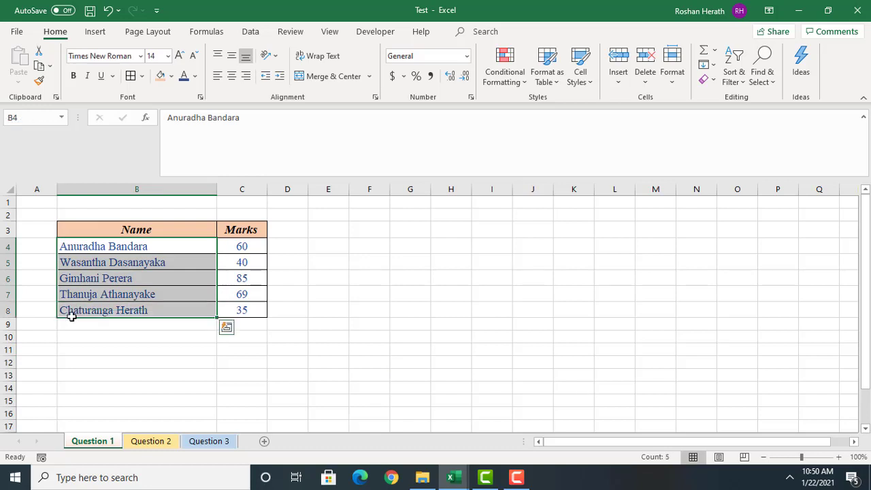
{"action": "left_click", "coordinate": [83, 260]}
{"action": "left_click", "coordinate": [79, 243]}
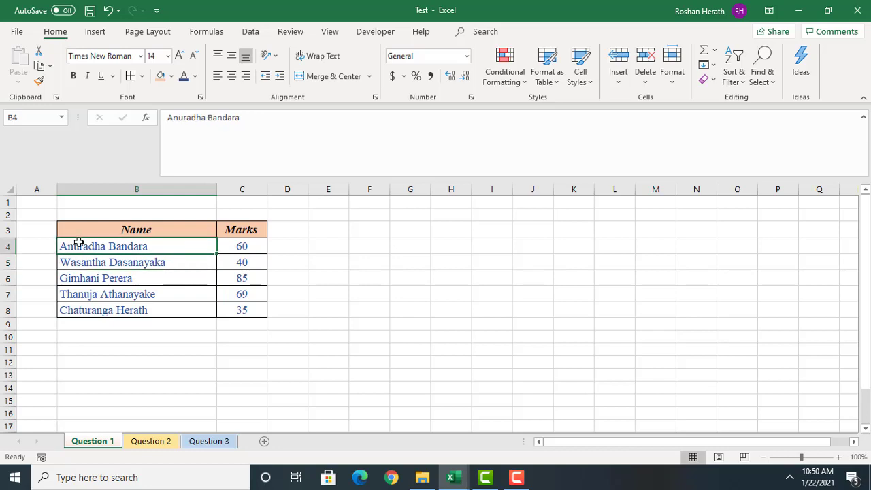
{"action": "left_click_drag", "start_coordinate": [81, 243], "coordinate": [86, 306]}
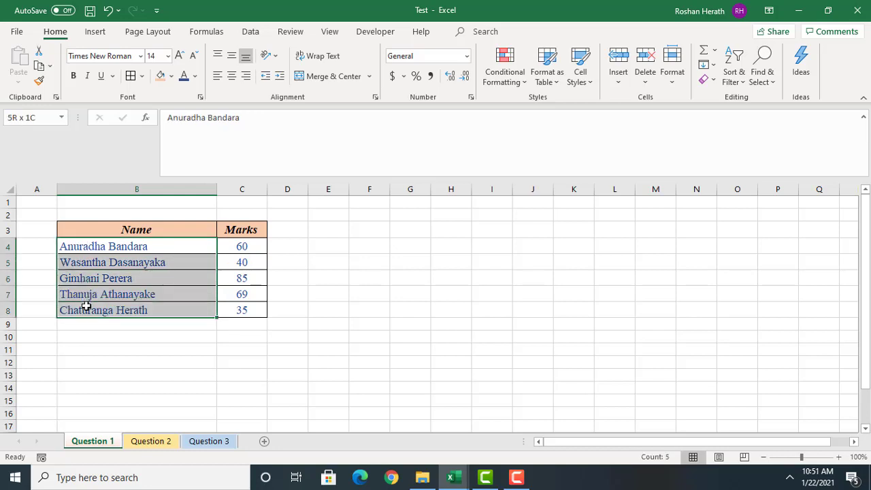
{"action": "left_click", "coordinate": [232, 77]}
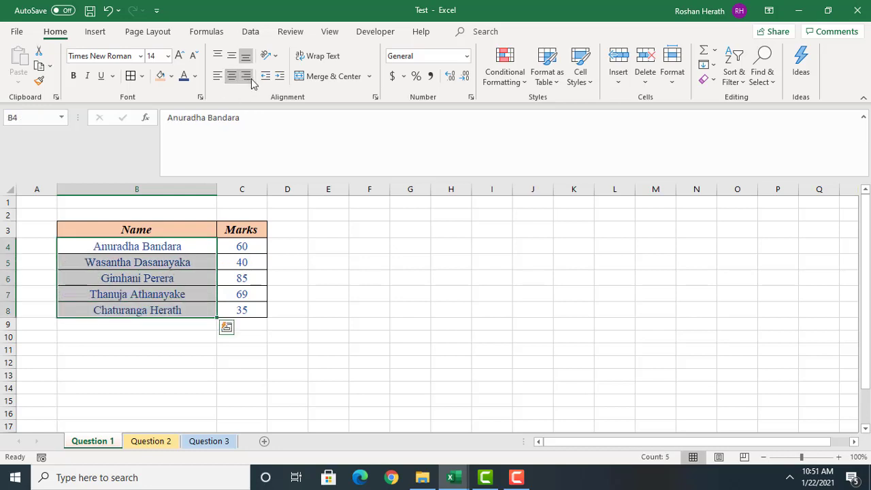
Step: Try right alignment on the names in B4:B8, finishing with left alignment
{"action": "left_click", "coordinate": [247, 76]}
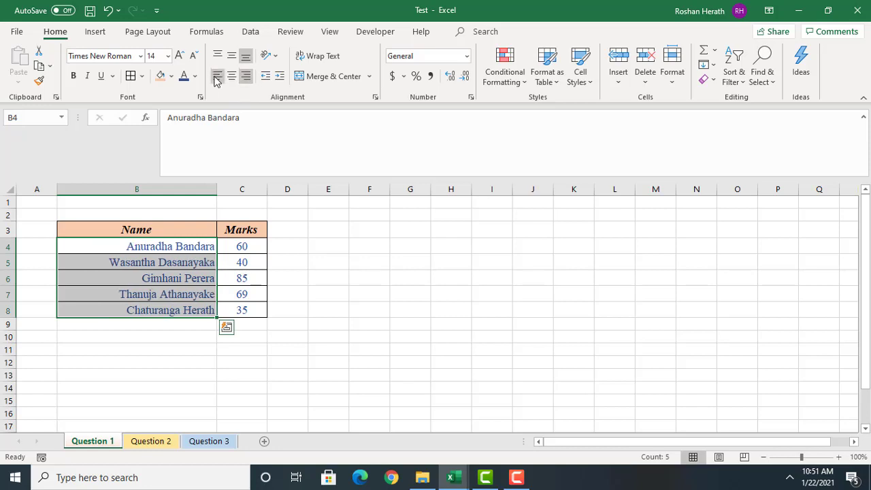
{"action": "left_click", "coordinate": [218, 77]}
{"action": "left_click", "coordinate": [396, 307]}
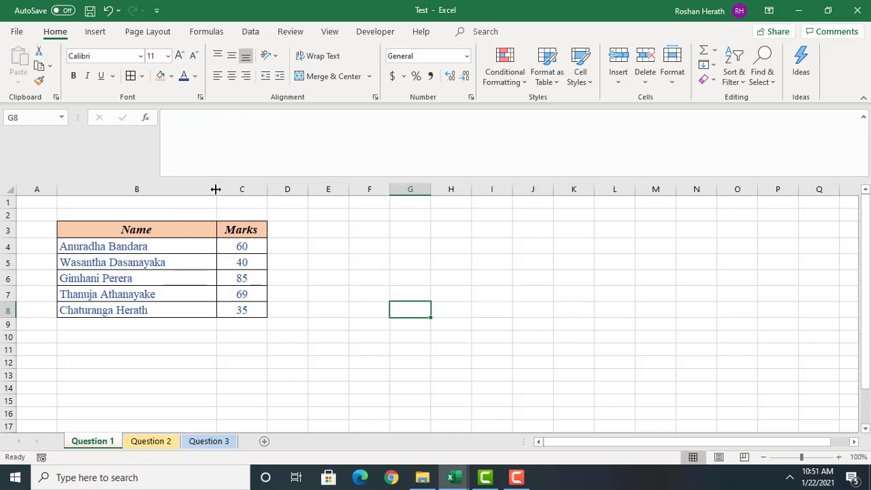
Step: Narrow column B until the names are cut off, and AutoFit its width to the longest name
{"action": "left_click_drag", "start_coordinate": [215, 189], "coordinate": [215, 189]}
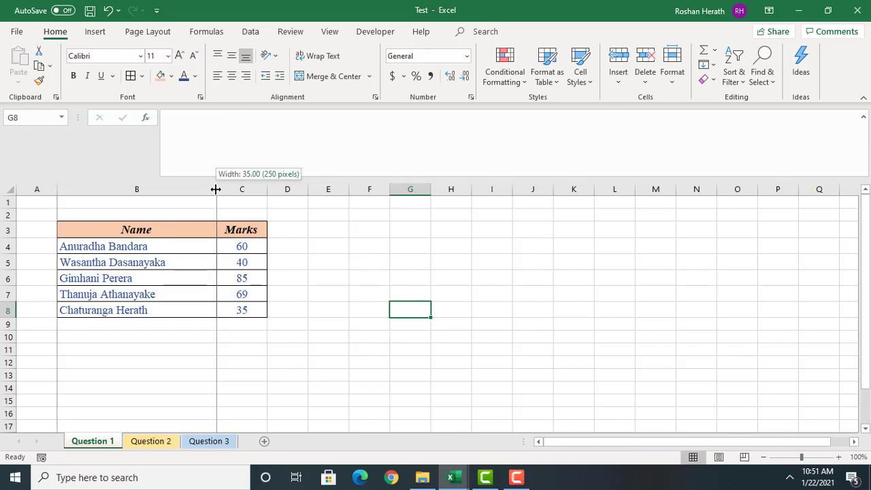
{"action": "left_click_drag", "start_coordinate": [215, 189], "coordinate": [121, 207]}
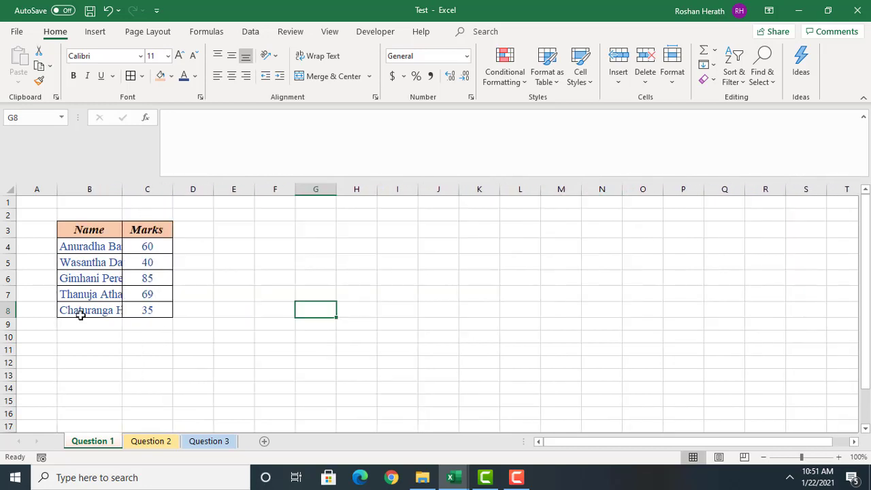
{"action": "double_click", "coordinate": [122, 191]}
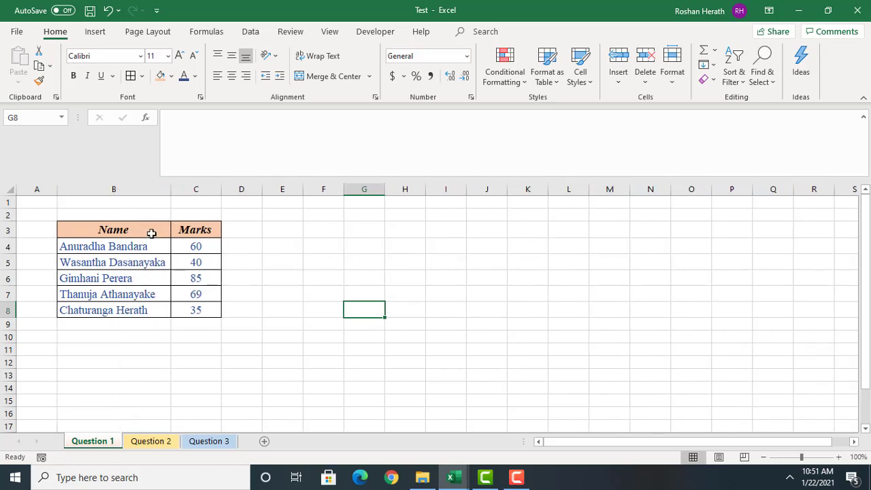
{"action": "left_click", "coordinate": [409, 262]}
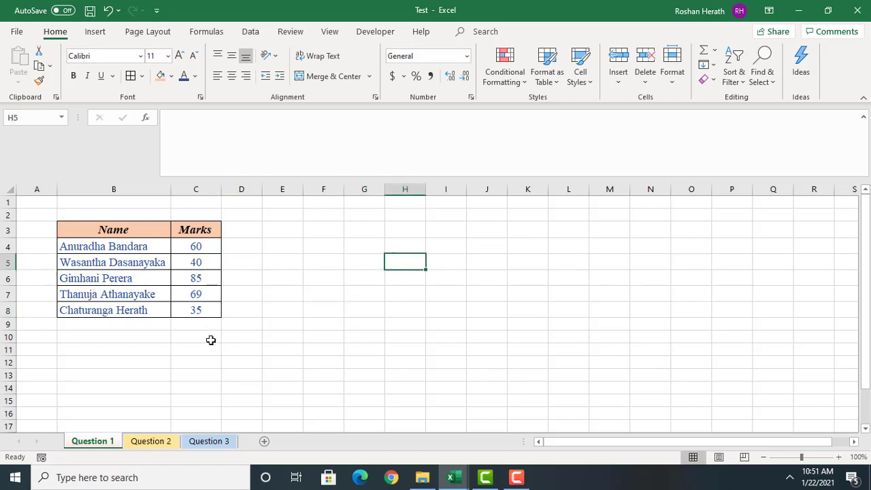
{"action": "left_click", "coordinate": [125, 235]}
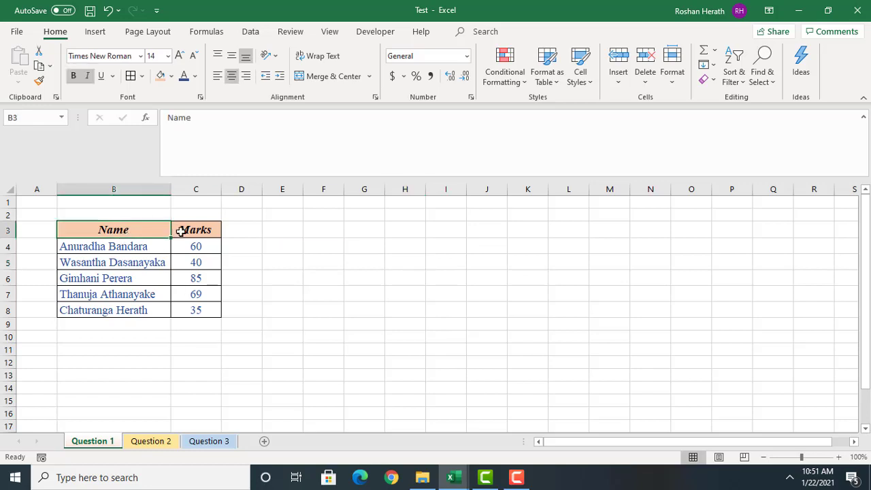
{"action": "left_click", "coordinate": [197, 248]}
{"action": "left_click", "coordinate": [197, 277]}
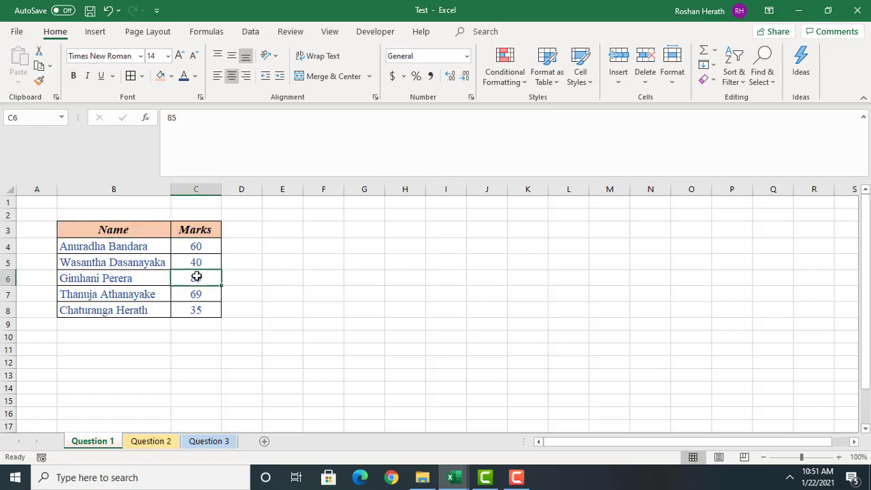
{"action": "left_click", "coordinate": [107, 256]}
{"action": "left_click", "coordinate": [116, 247]}
{"action": "left_click", "coordinate": [189, 248]}
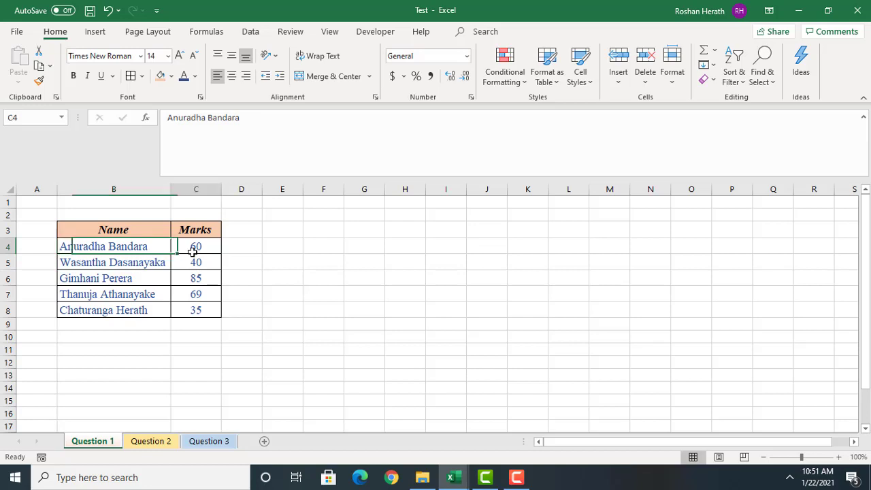
{"action": "left_click", "coordinate": [195, 310]}
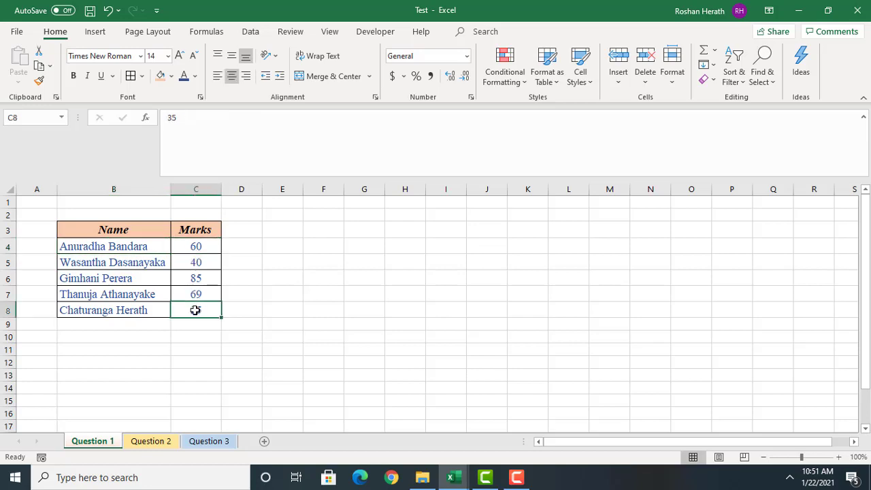
{"action": "left_click", "coordinate": [322, 285]}
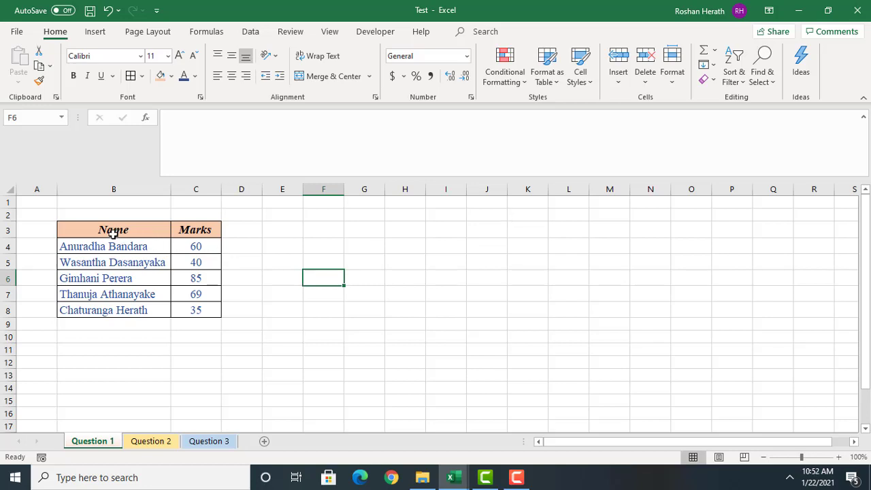
Step: Copy the Name and Marks table in B3:C8 and paste it with its formatting at cell I3
{"action": "left_click_drag", "start_coordinate": [113, 232], "coordinate": [183, 310]}
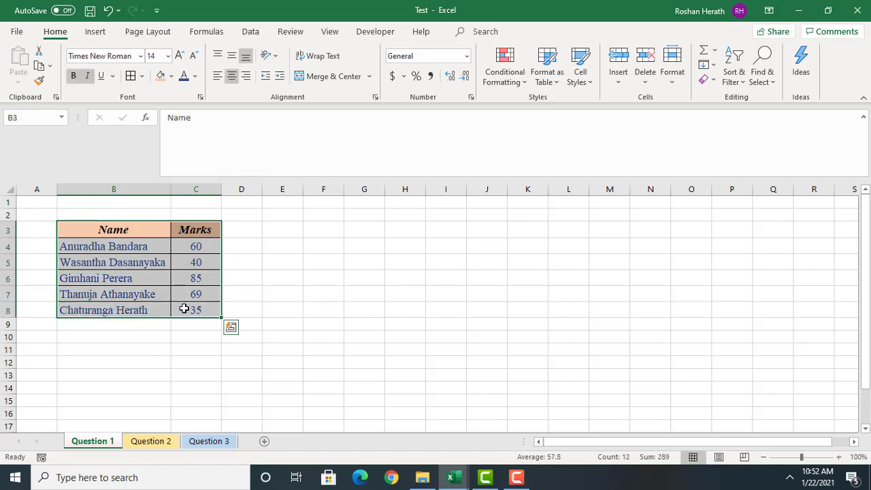
{"action": "right_click", "coordinate": [152, 273]}
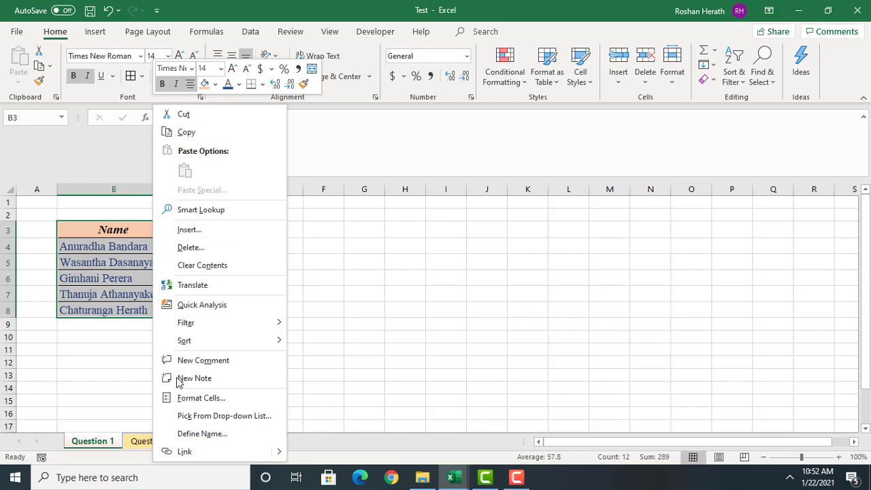
{"action": "left_click", "coordinate": [186, 133]}
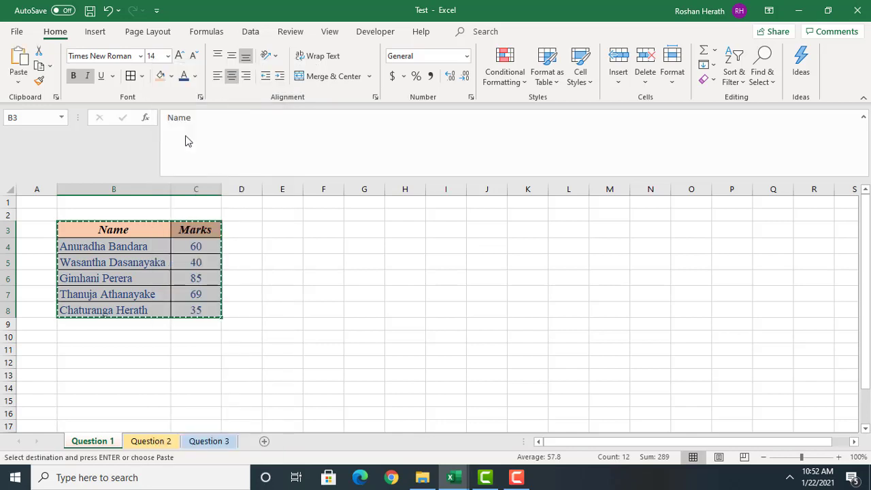
{"action": "left_click", "coordinate": [447, 228]}
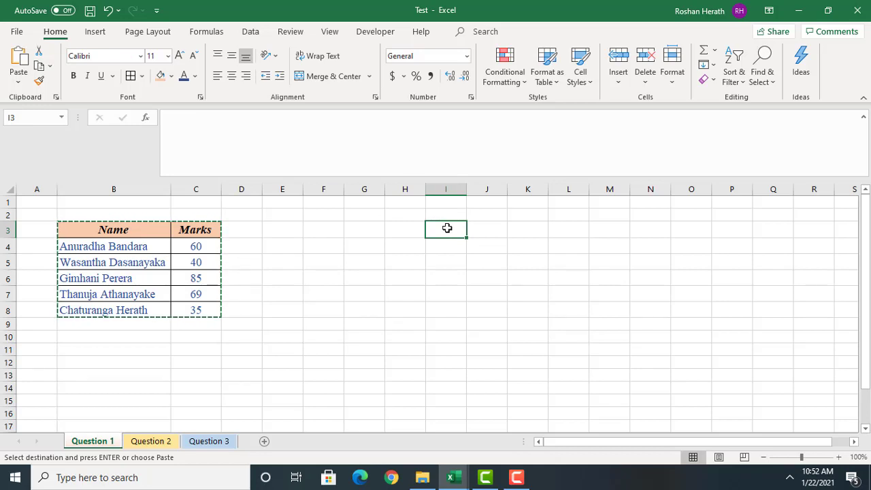
{"action": "right_click", "coordinate": [447, 228]}
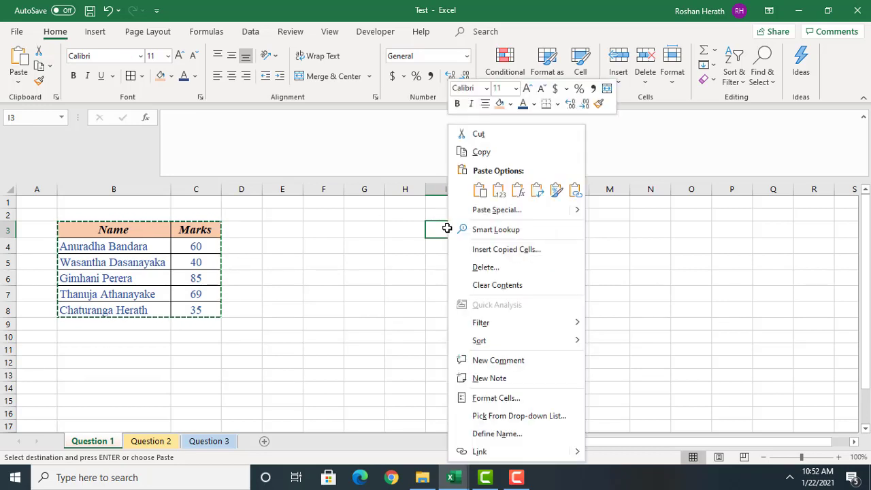
{"action": "left_click", "coordinate": [479, 191]}
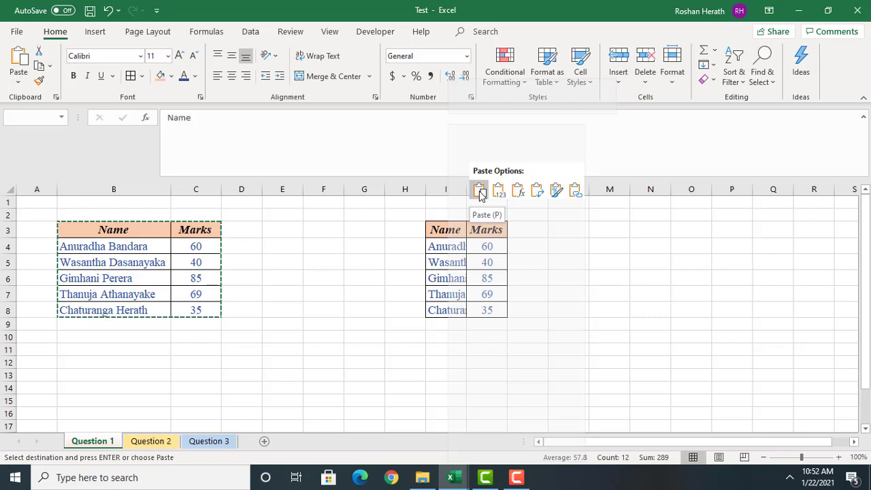
{"action": "left_click", "coordinate": [479, 192]}
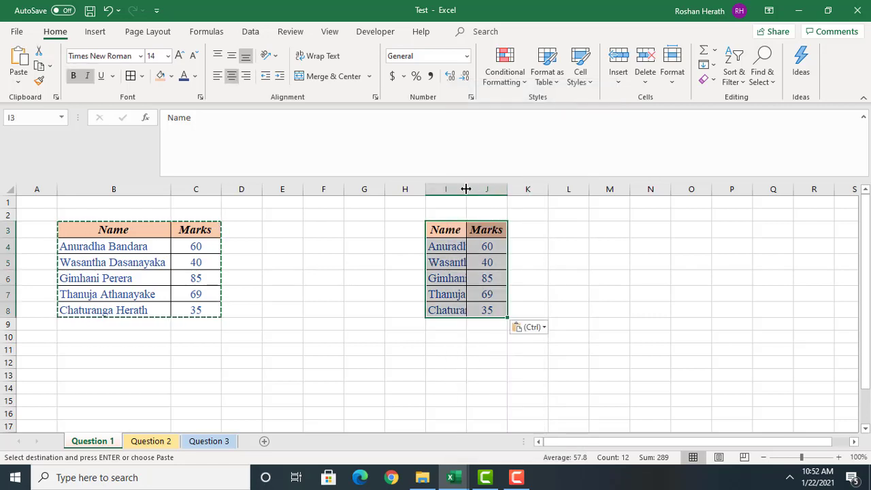
Step: AutoFit column I to the names in the pasted table
{"action": "mouse_move", "coordinate": [464, 189]}
{"action": "left_mouse_down"}
{"action": "mouse_move", "coordinate": [483, 188]}
{"action": "mouse_move", "coordinate": [471, 189]}
{"action": "left_mouse_up"}
{"action": "double_click", "coordinate": [470, 188]}
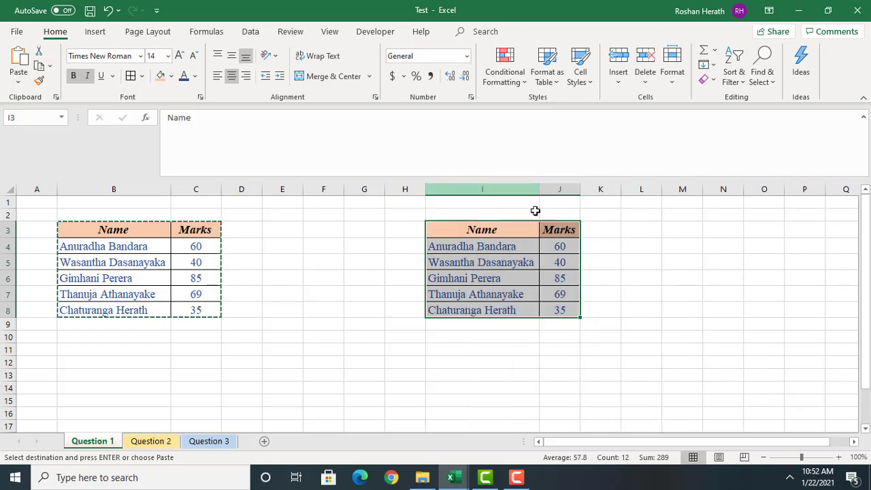
{"action": "left_click", "coordinate": [641, 324]}
{"action": "left_click", "coordinate": [377, 347]}
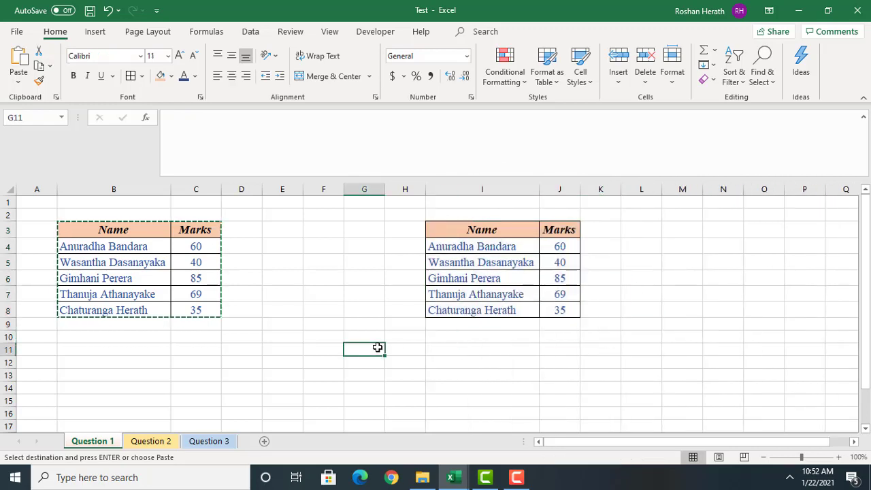
Step: Paste another copy of the table with its formatting at cell I11
{"action": "left_click", "coordinate": [440, 351]}
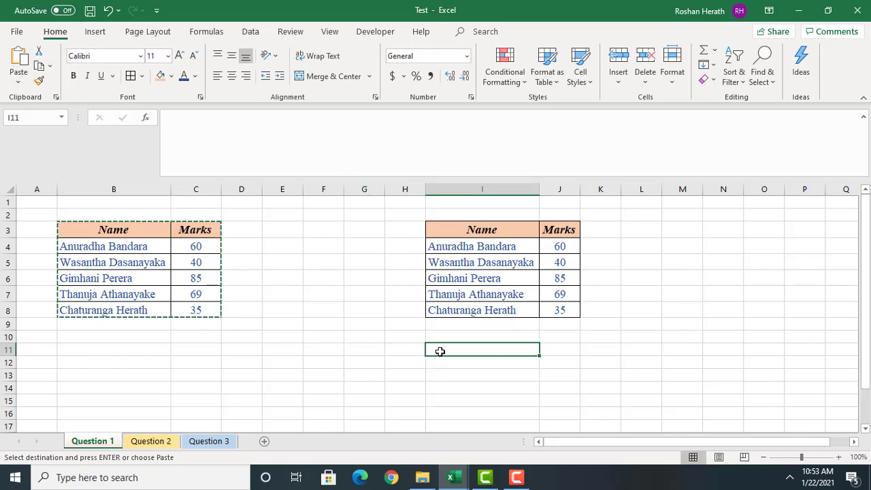
{"action": "right_click", "coordinate": [440, 351]}
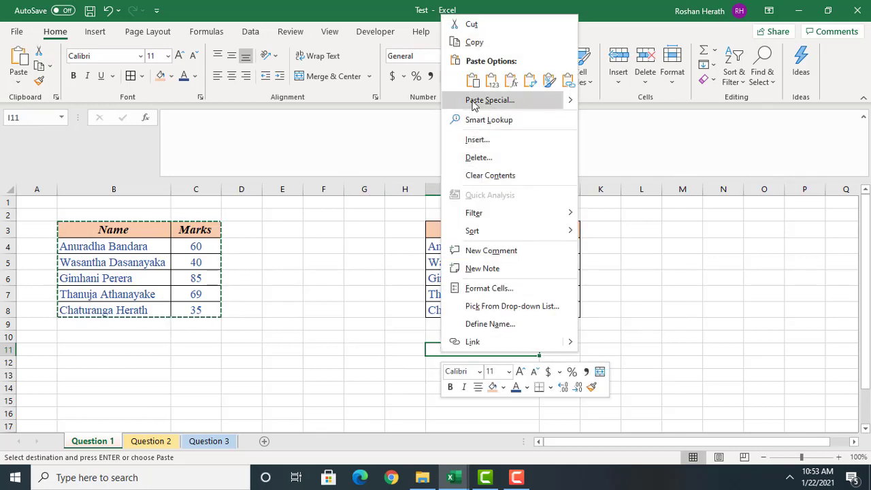
{"action": "left_click", "coordinate": [472, 80]}
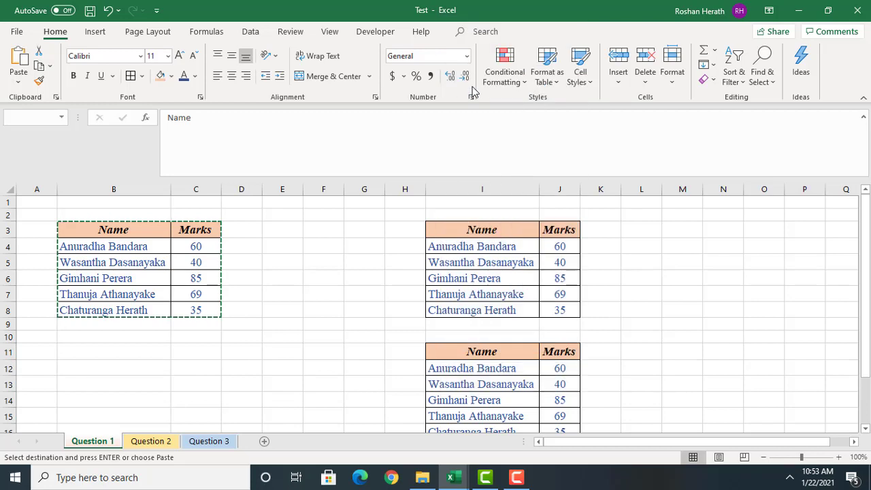
Step: Paste a further copy of the table at cell L3 and AutoFit column L to its names
{"action": "left_click", "coordinate": [643, 227]}
{"action": "right_click", "coordinate": [644, 228]}
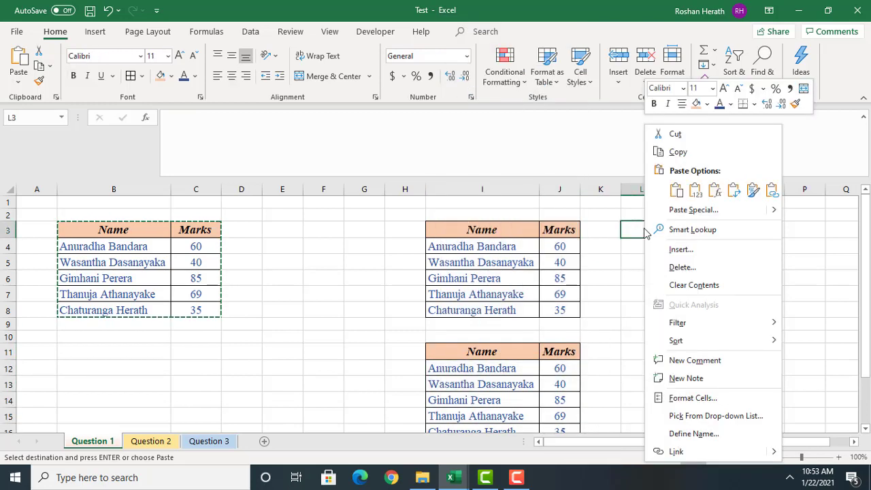
{"action": "left_click", "coordinate": [675, 189]}
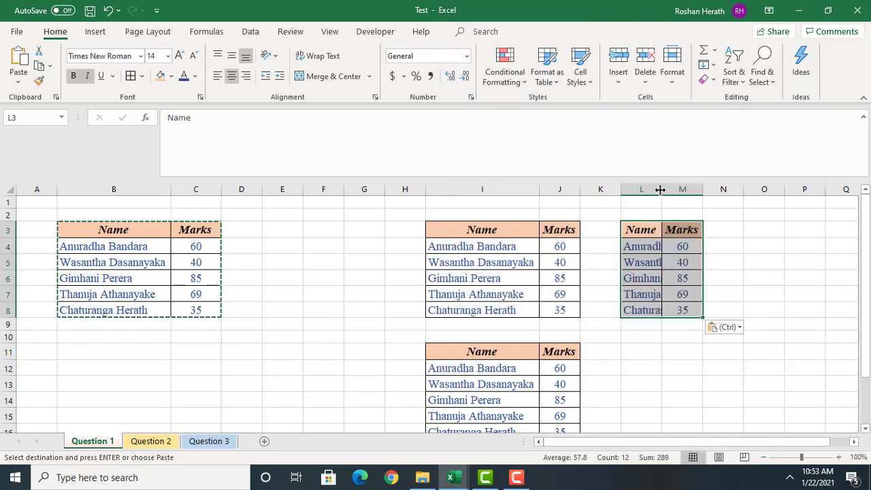
{"action": "left_click", "coordinate": [660, 190]}
{"action": "double_click", "coordinate": [660, 190]}
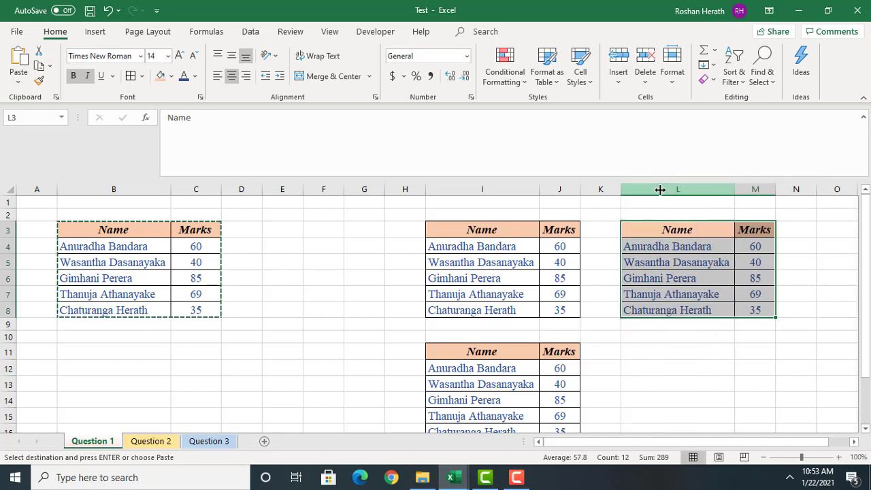
{"action": "left_click", "coordinate": [700, 356]}
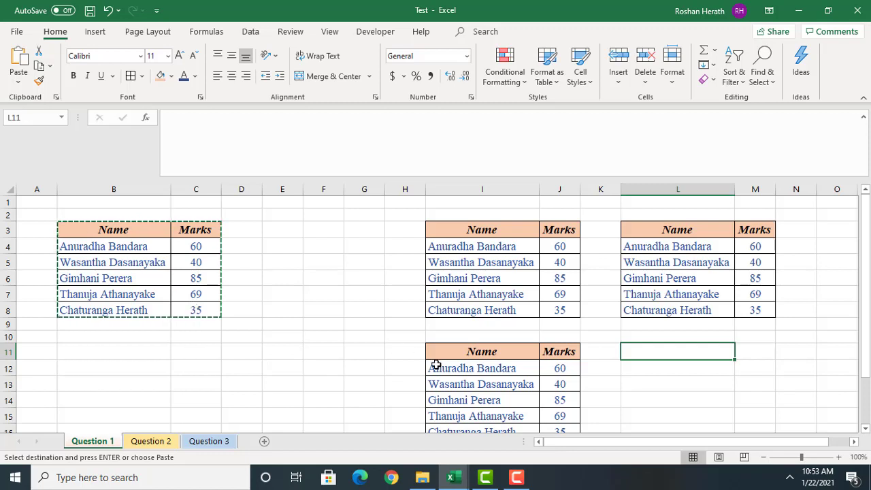
Step: Select the original table in B3:C8, end its copy mode and deselect it
{"action": "left_click_drag", "start_coordinate": [81, 228], "coordinate": [193, 309]}
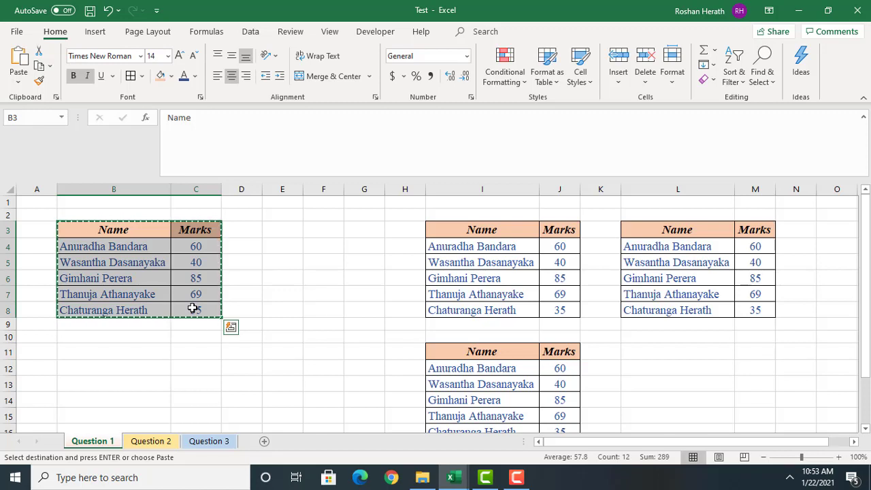
{"action": "key", "text": "Escape"}
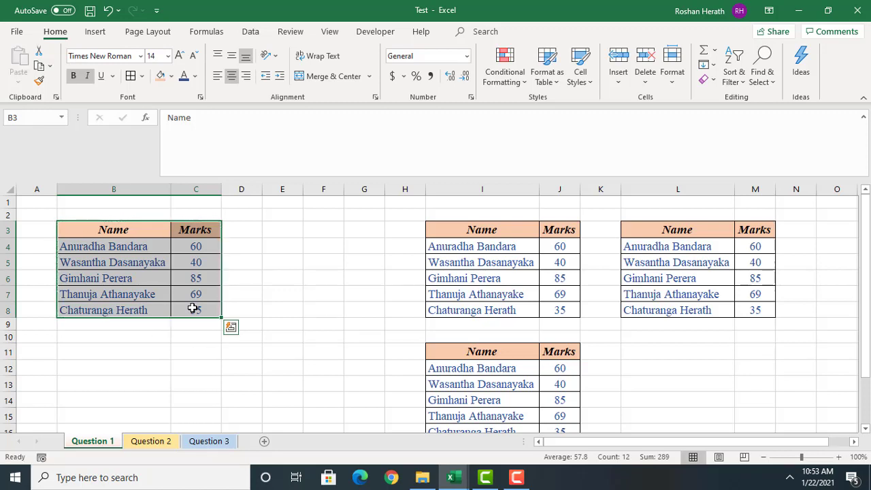
{"action": "left_click", "coordinate": [343, 329]}
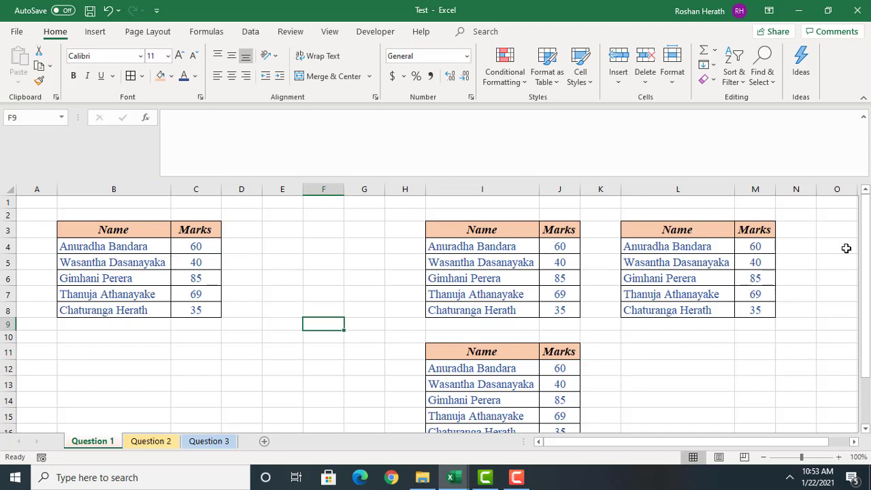
{"action": "left_click", "coordinate": [807, 372]}
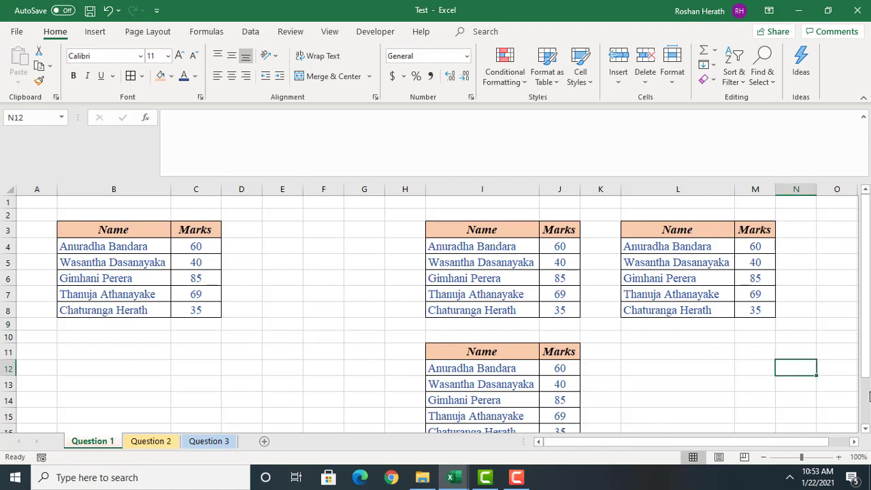
{"action": "mouse_move", "coordinate": [866, 364]}
{"action": "left_mouse_down"}
{"action": "mouse_move", "coordinate": [867, 377]}
{"action": "mouse_move", "coordinate": [868, 354]}
{"action": "left_mouse_up"}
{"action": "left_click", "coordinate": [123, 275]}
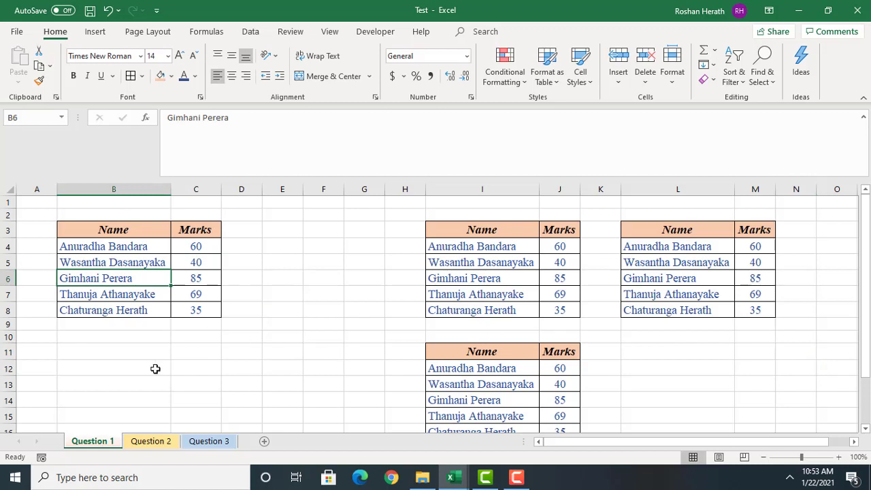
Step: Enter "1) Identify the maximum marks" in cell B13 and auto-fit the width of column B to it
{"action": "left_click", "coordinate": [86, 375]}
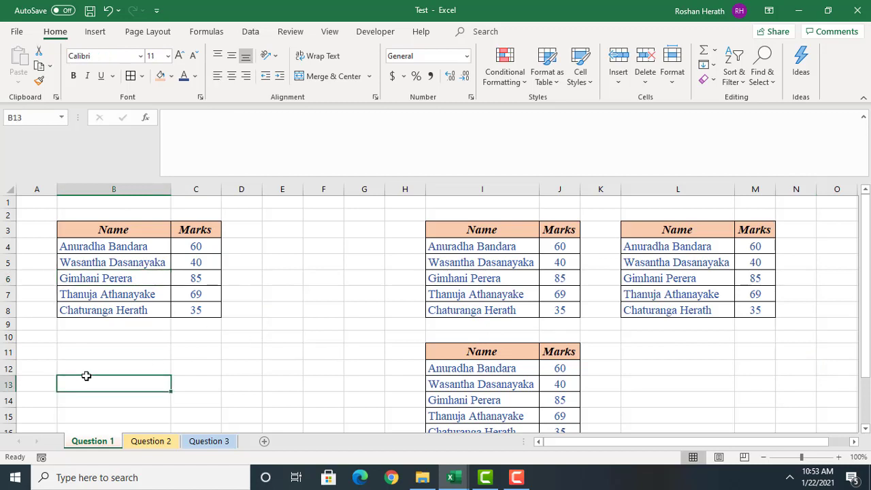
{"action": "type", "text": "1) "}
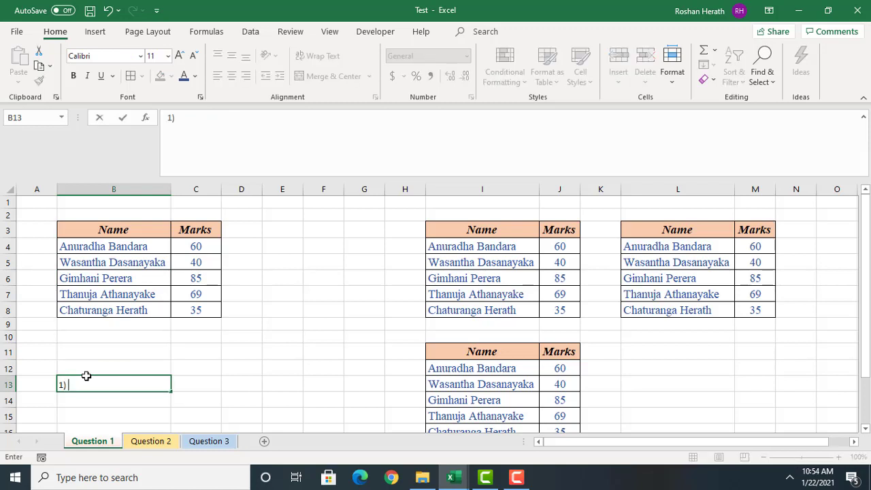
{"action": "type", "text": "To"}
{"action": "key", "text": "BackSpace"}
{"action": "key", "text": "BackSpace"}
{"action": "type", "text": "i"}
{"action": "key", "text": "BackSpace"}
{"action": "type", "text": "Identify the maximum "}
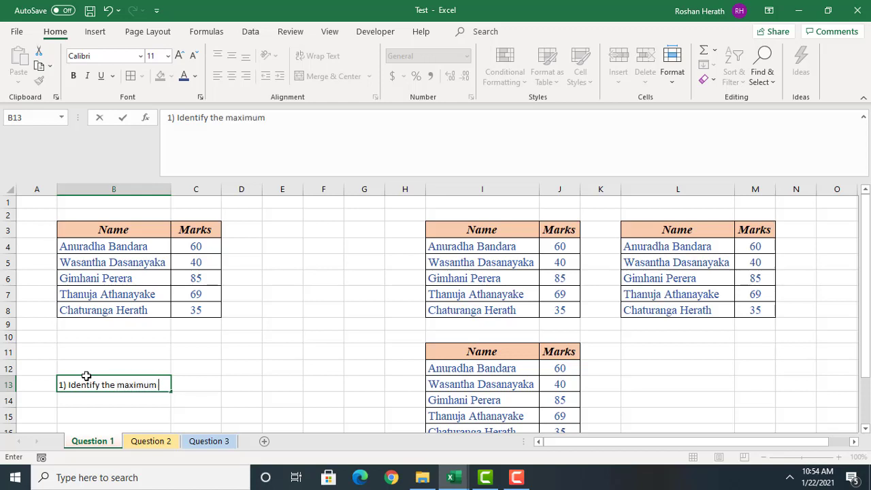
{"action": "type", "text": "marks"}
{"action": "double_click", "coordinate": [172, 191]}
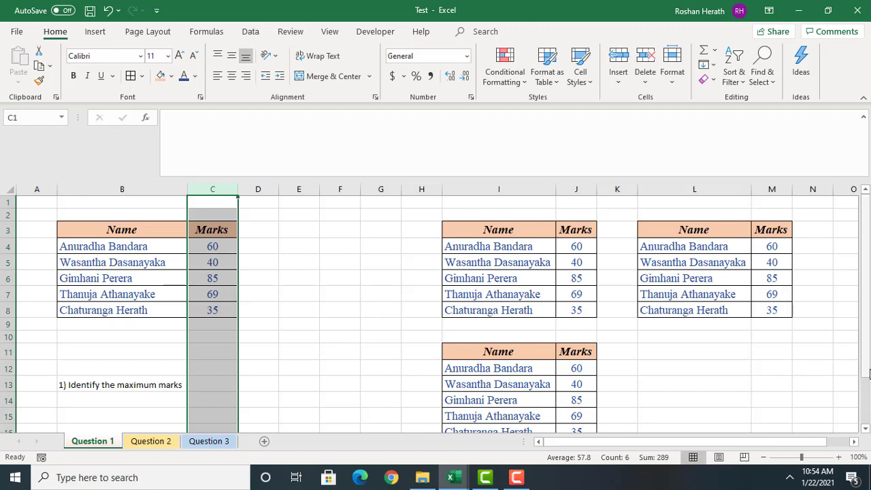
Step: Enter the formula =MAX(C4:C8) in cell C14 to calculate the highest mark in the first table
{"action": "left_click_drag", "start_coordinate": [868, 372], "coordinate": [866, 386]}
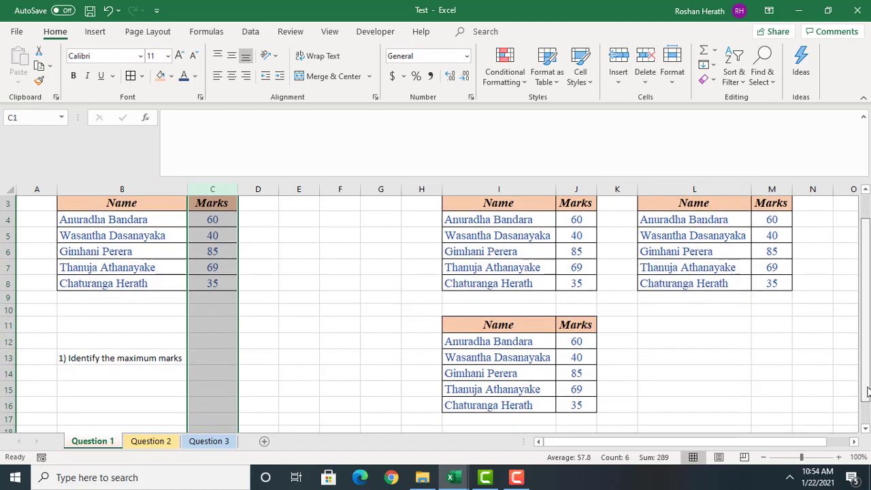
{"action": "left_click", "coordinate": [208, 389]}
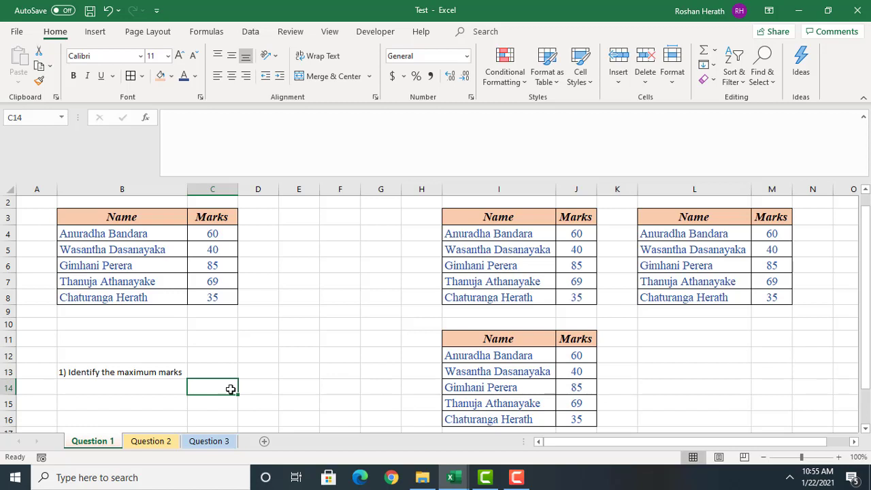
{"action": "type", "text": "="}
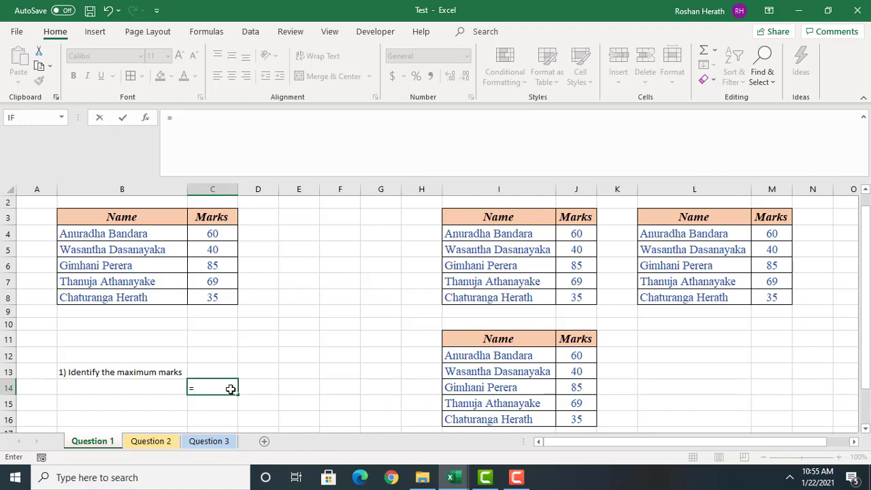
{"action": "type", "text": "ma"}
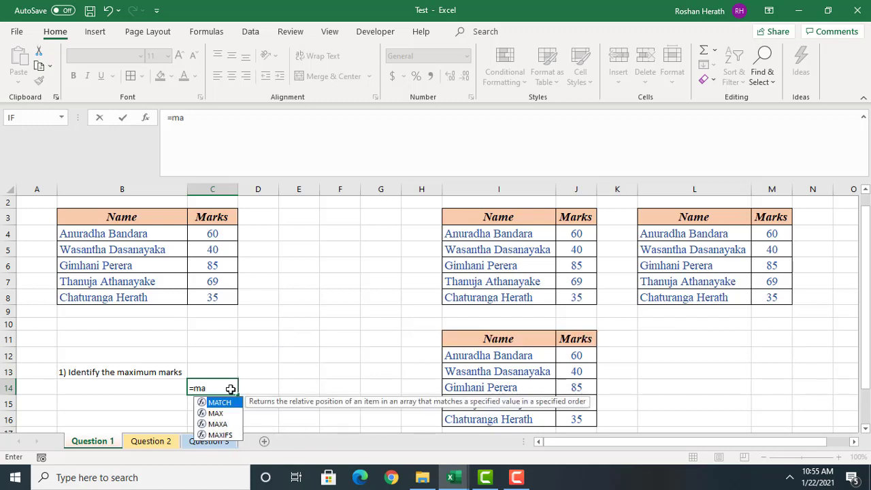
{"action": "key", "text": "BackSpace"}
{"action": "left_click", "coordinate": [231, 389]}
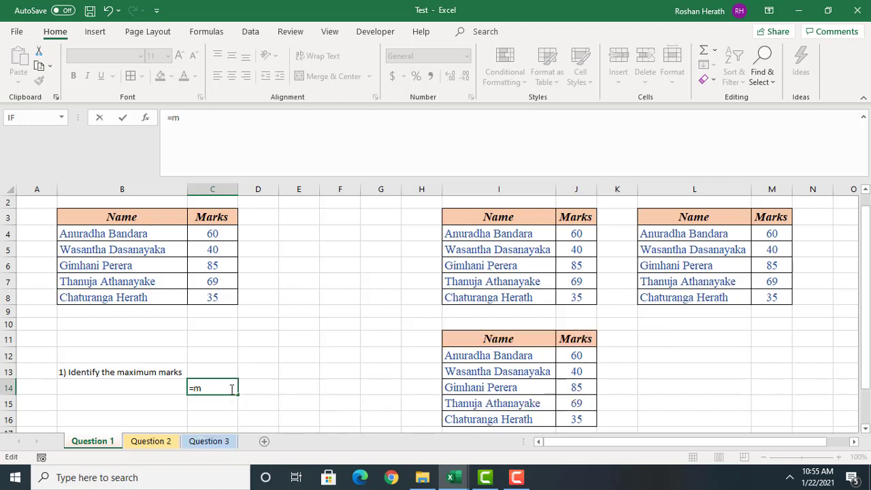
{"action": "type", "text": "m"}
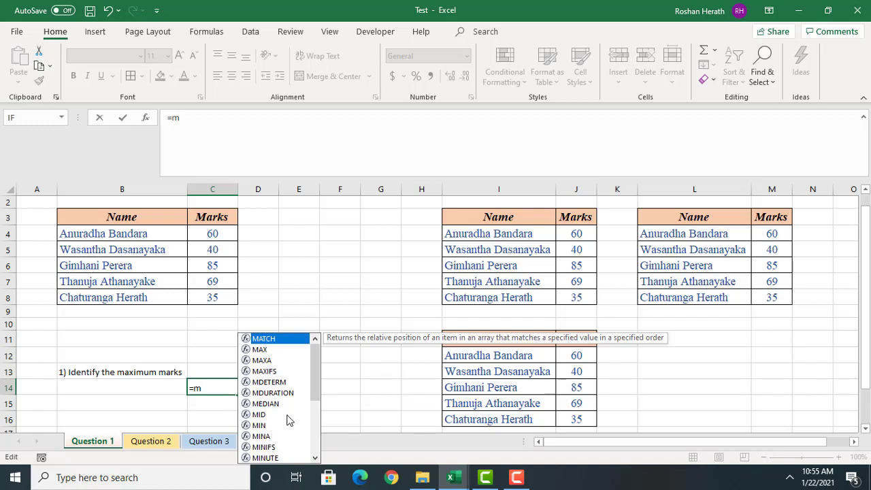
{"action": "double_click", "coordinate": [256, 350]}
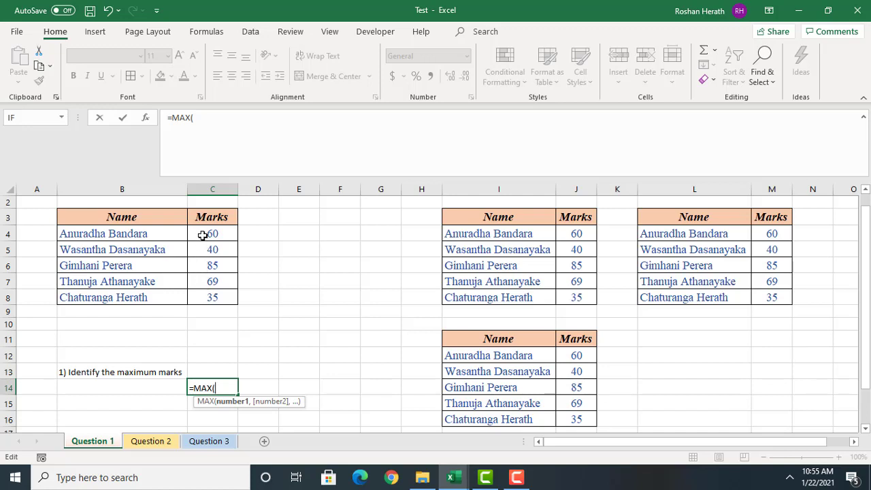
{"action": "left_click_drag", "start_coordinate": [202, 235], "coordinate": [207, 291]}
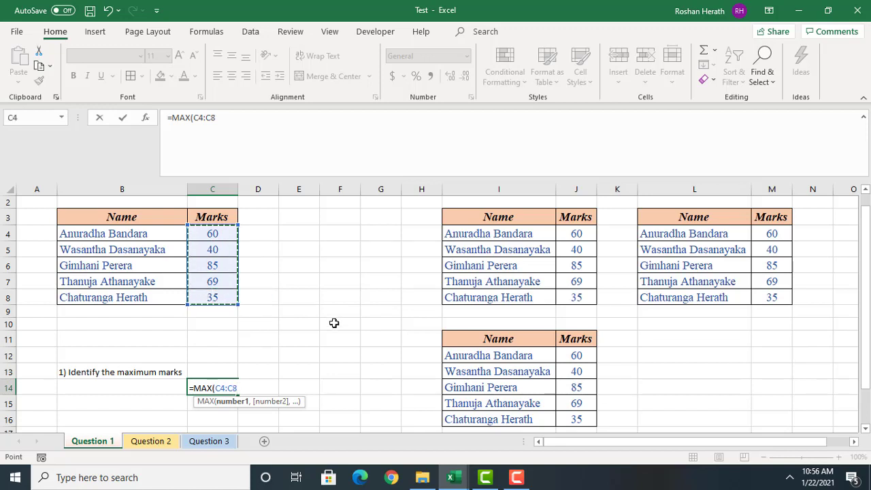
{"action": "type", "text": ")"}
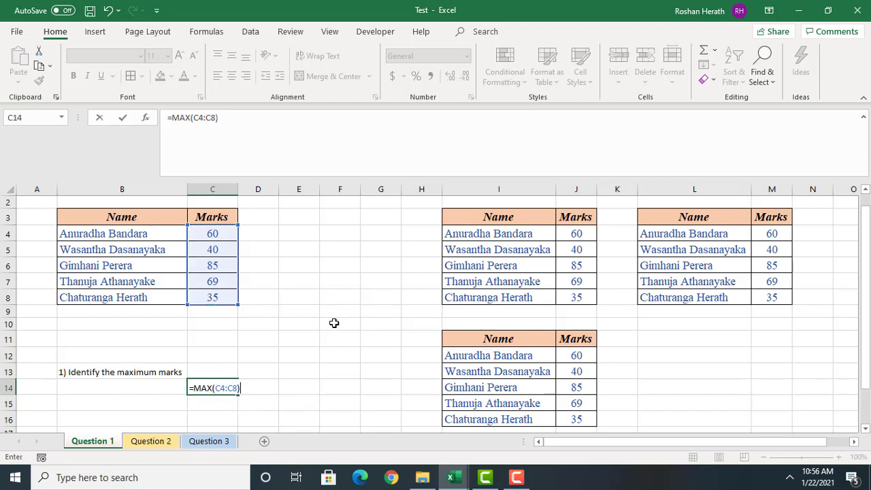
{"action": "key", "text": "BackSpace"}
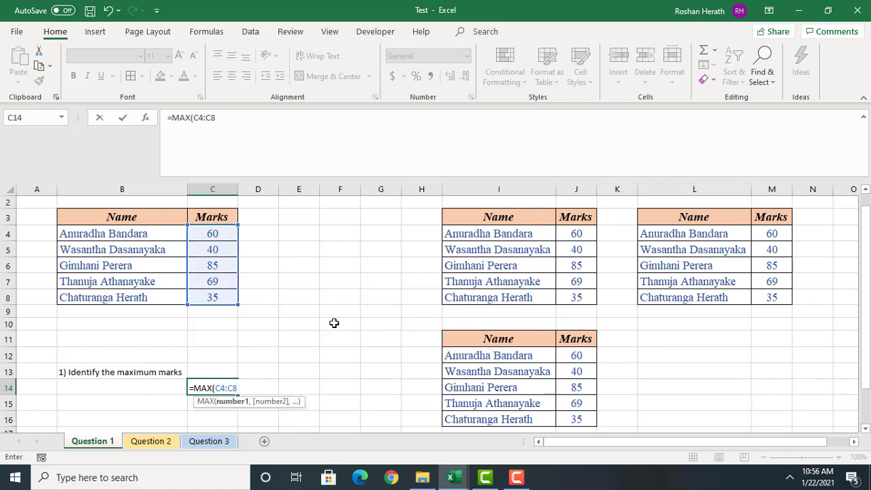
{"action": "type", "text": ")"}
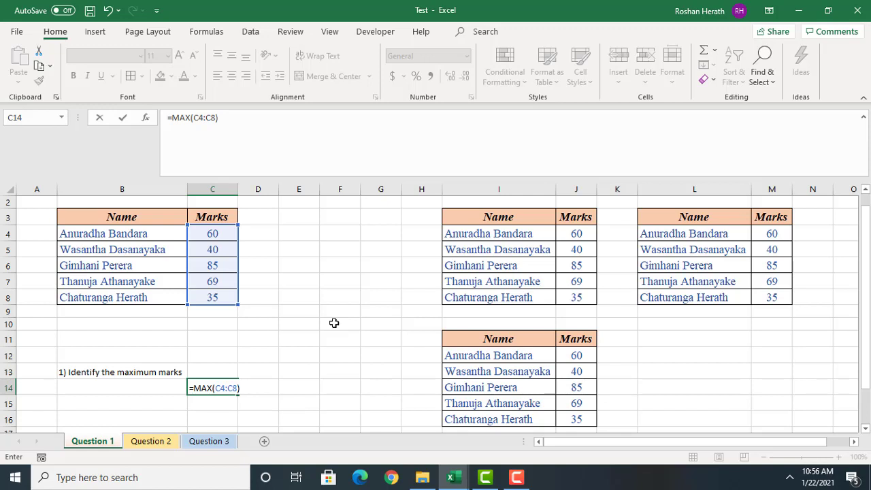
{"action": "key", "text": "Return"}
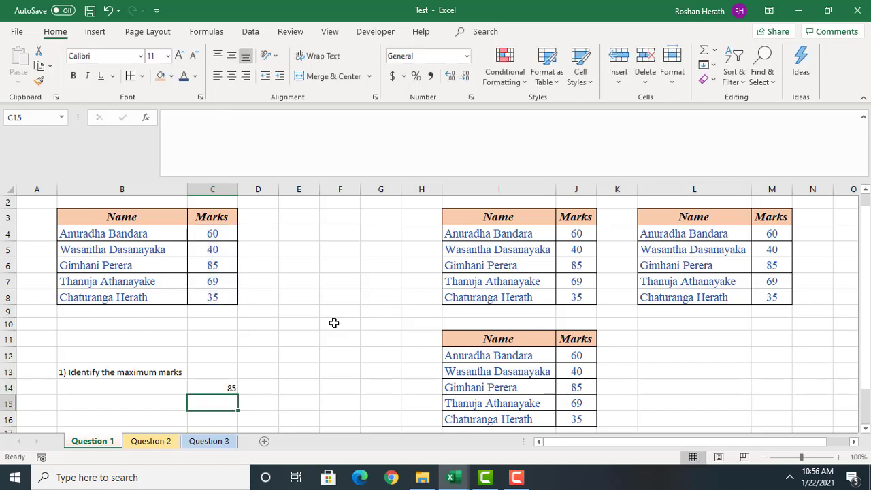
Step: Fill cell C14 with the standard yellow color
{"action": "left_click", "coordinate": [225, 383]}
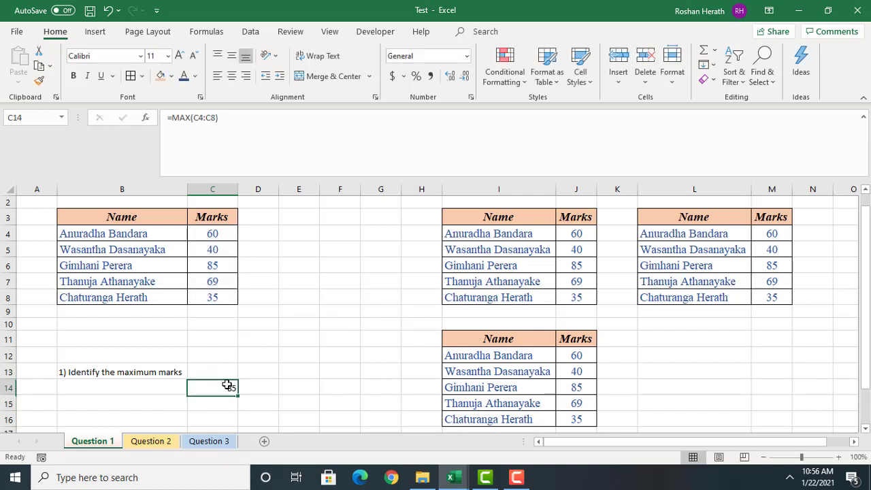
{"action": "left_click", "coordinate": [172, 75]}
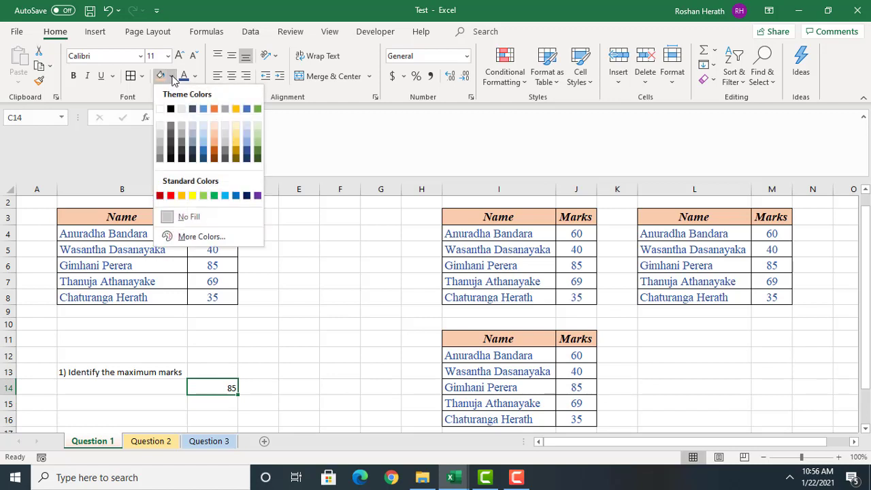
{"action": "left_click", "coordinate": [194, 196]}
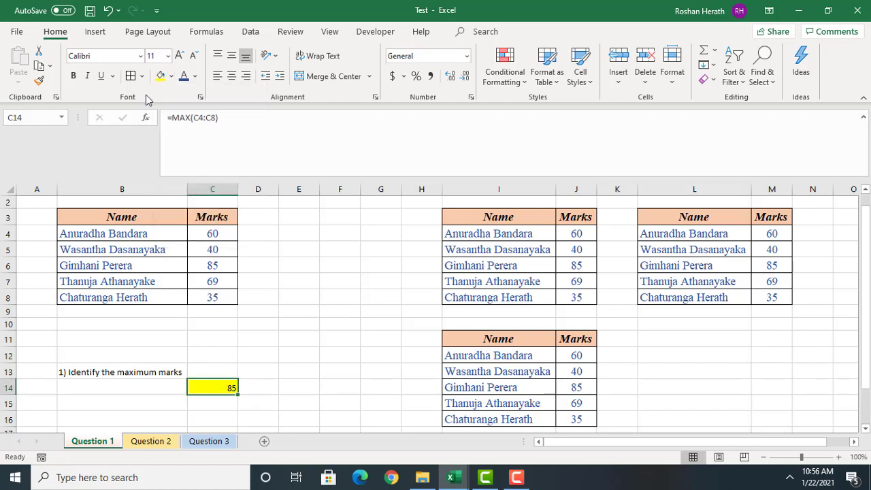
{"action": "left_click", "coordinate": [275, 284]}
{"action": "left_click", "coordinate": [7, 186]}
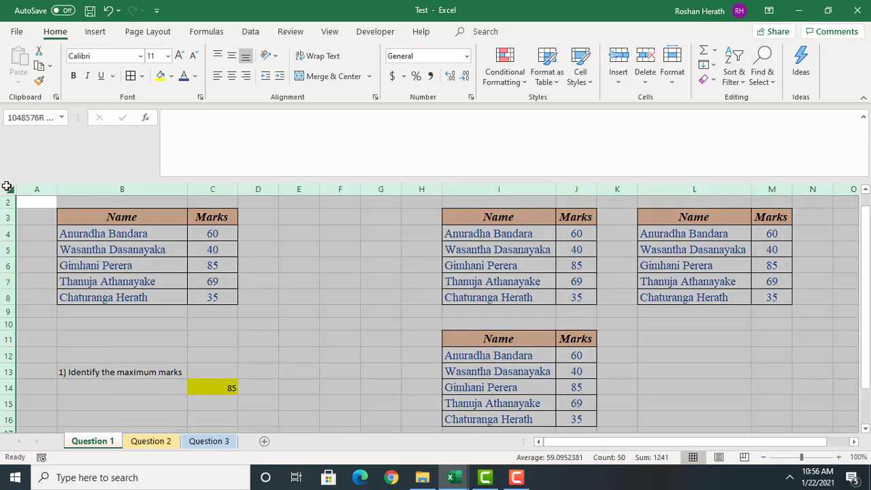
{"action": "left_click", "coordinate": [142, 56]}
{"action": "left_click", "coordinate": [369, 333]}
{"action": "left_click", "coordinate": [369, 334]}
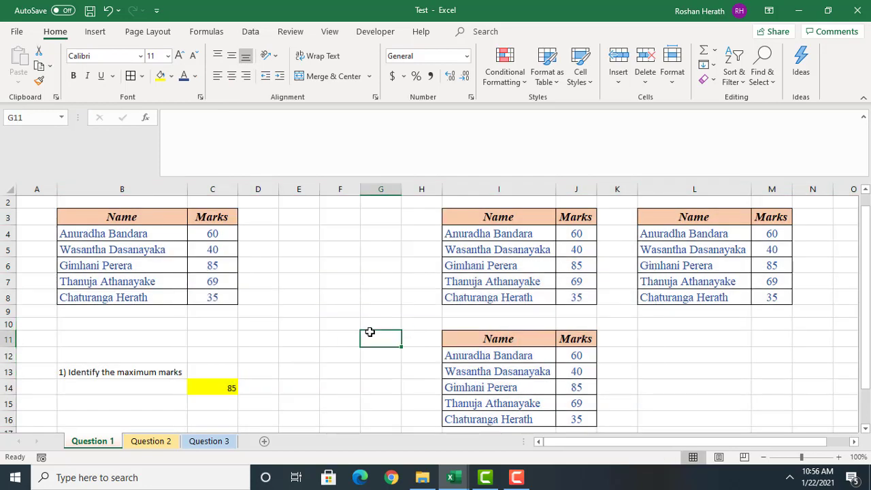
Step: Change the font of the entire Question 1 sheet to Times New Roman
{"action": "left_click", "coordinate": [7, 188]}
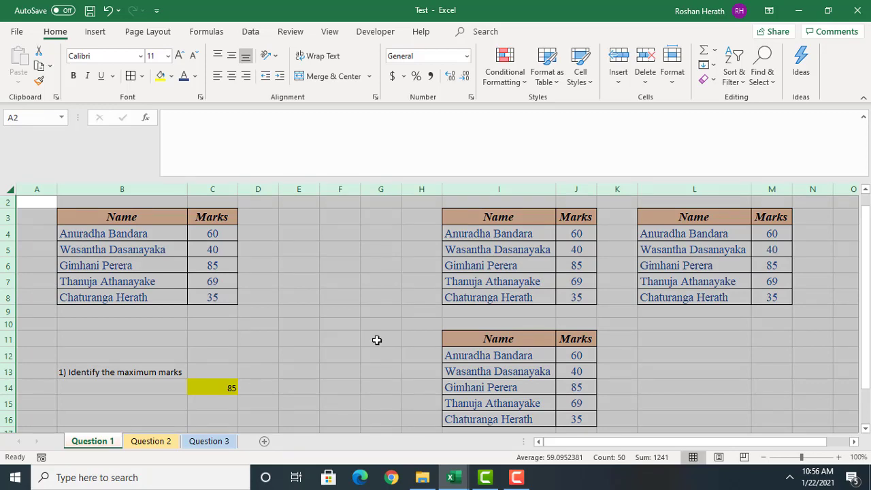
{"action": "left_click", "coordinate": [141, 57]}
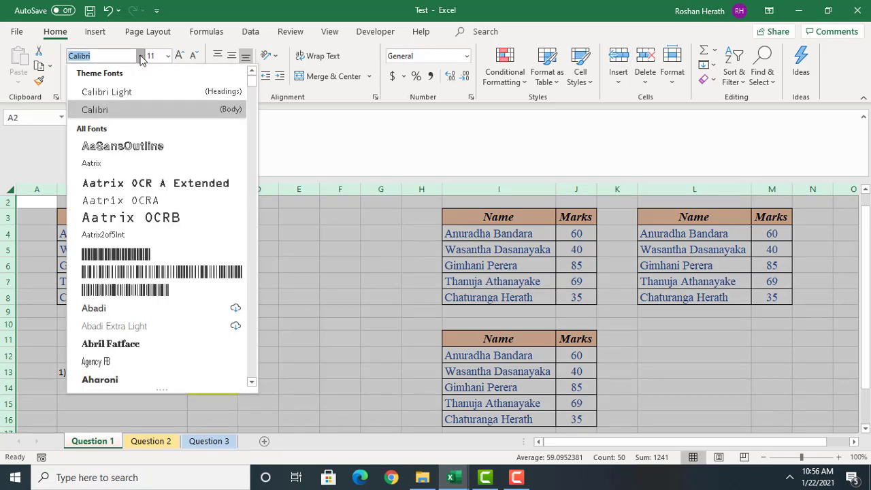
{"action": "type", "text": "Times New Roman"}
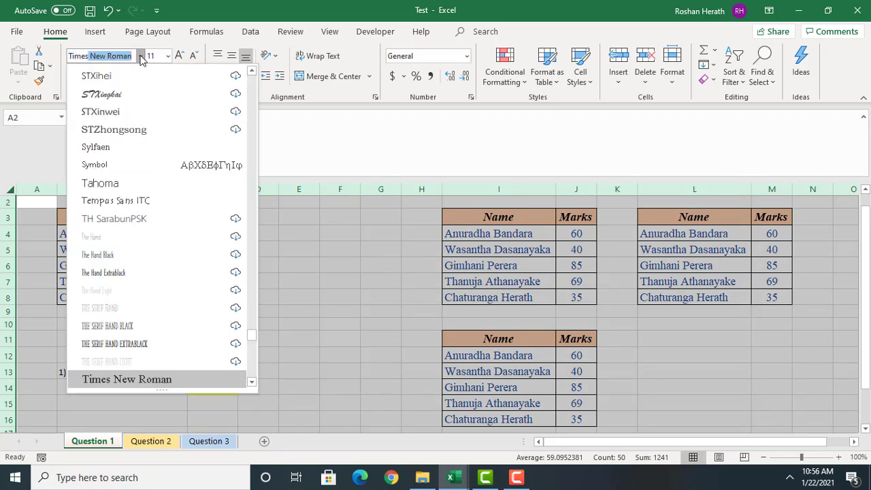
{"action": "key", "text": "Return"}
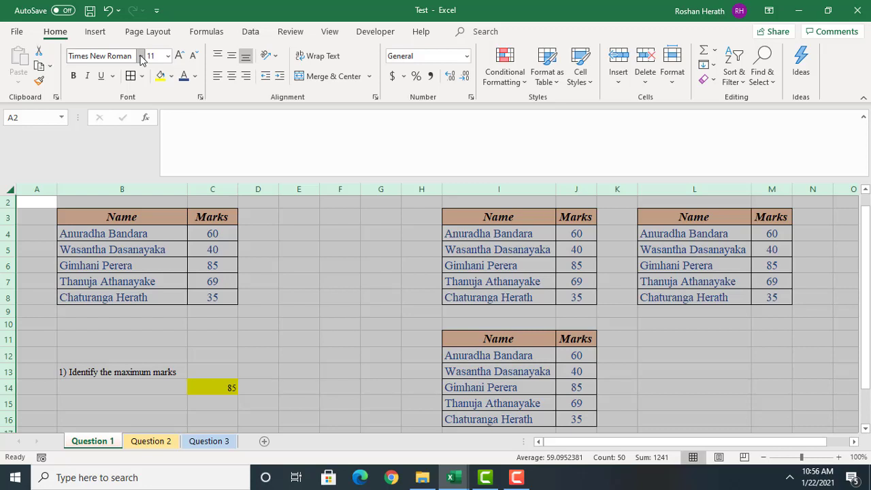
{"action": "left_click", "coordinate": [322, 364]}
{"action": "left_click", "coordinate": [222, 387]}
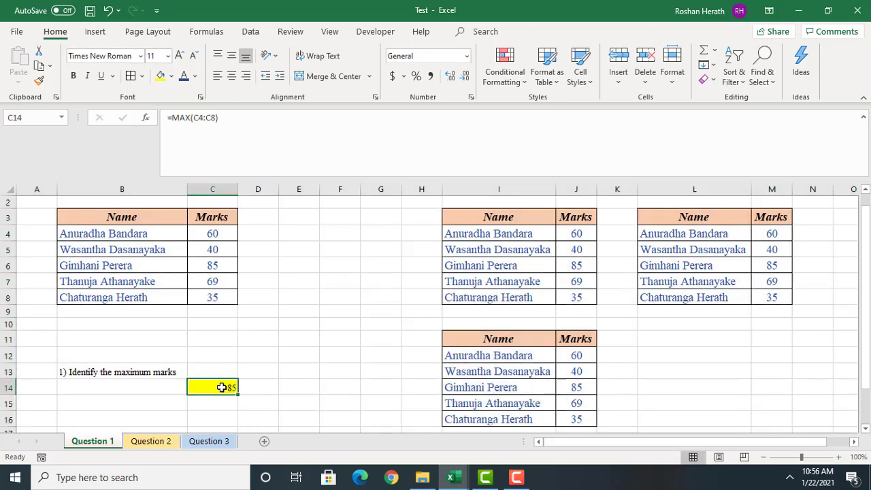
{"action": "left_click", "coordinate": [166, 388]}
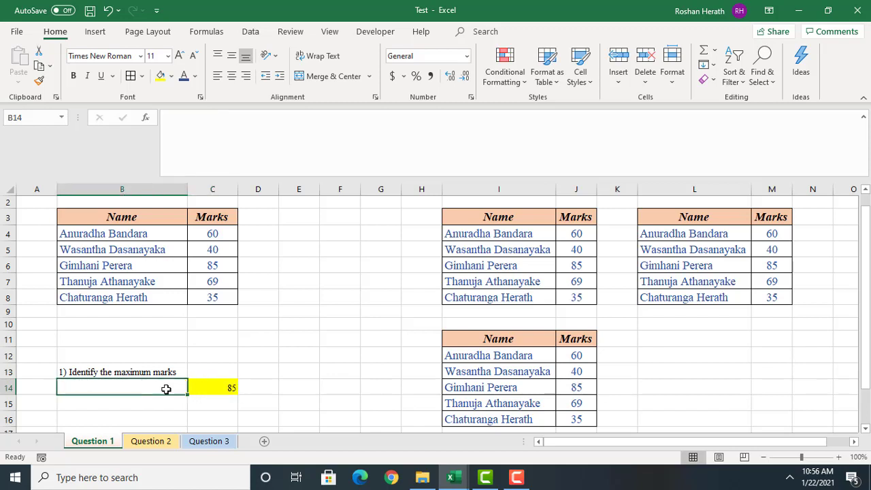
{"action": "left_click", "coordinate": [219, 387]}
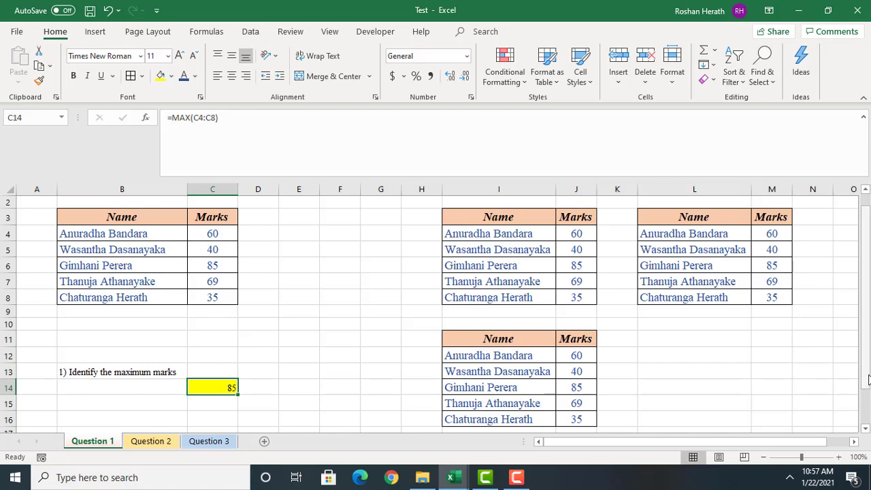
Step: Start a function in cell C15 through Insert Function, searching for "Max" and choosing MAX
{"action": "left_click_drag", "start_coordinate": [868, 379], "coordinate": [868, 402]}
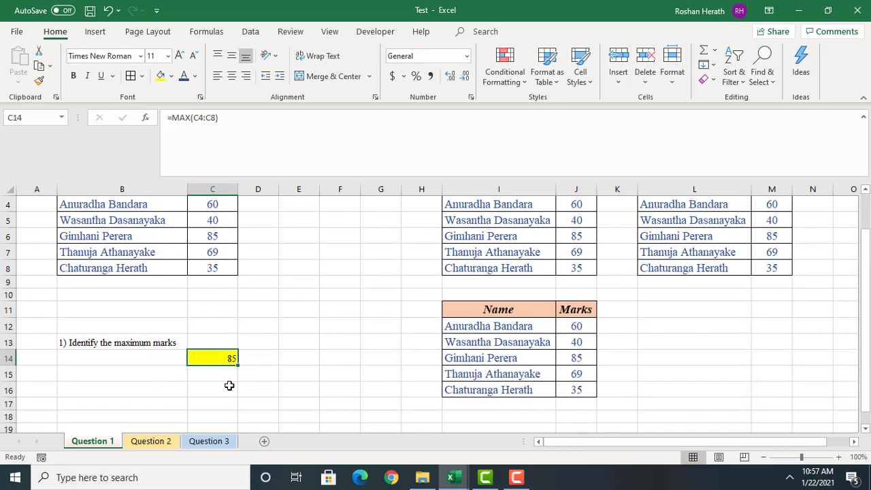
{"action": "left_click", "coordinate": [229, 386]}
{"action": "left_click", "coordinate": [225, 373]}
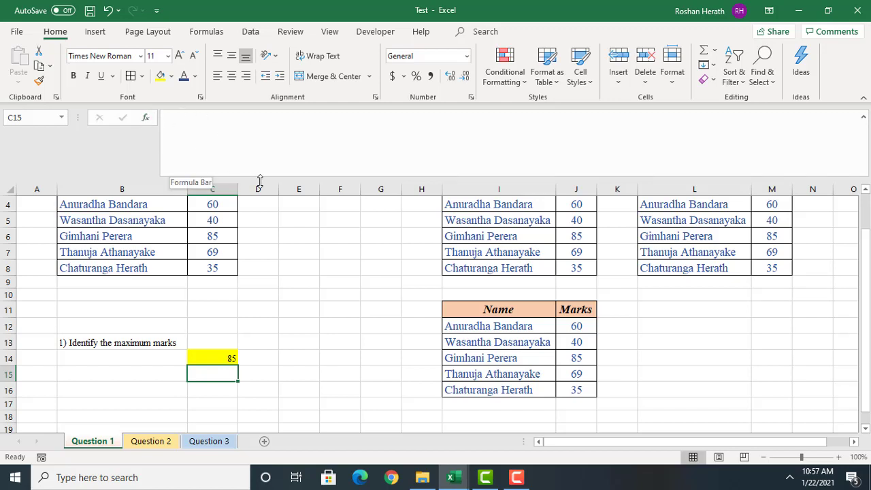
{"action": "left_click", "coordinate": [146, 118]}
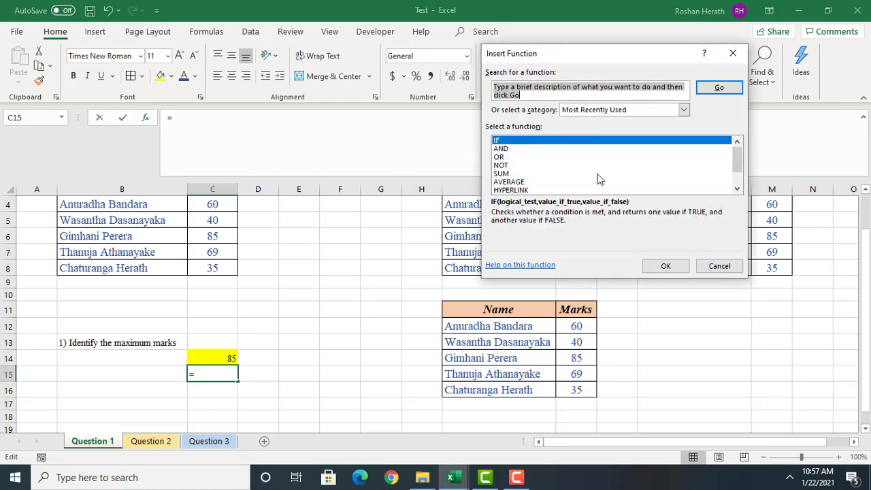
{"action": "left_click", "coordinate": [737, 190]}
{"action": "left_click", "coordinate": [737, 190]}
{"action": "left_click", "coordinate": [737, 190]}
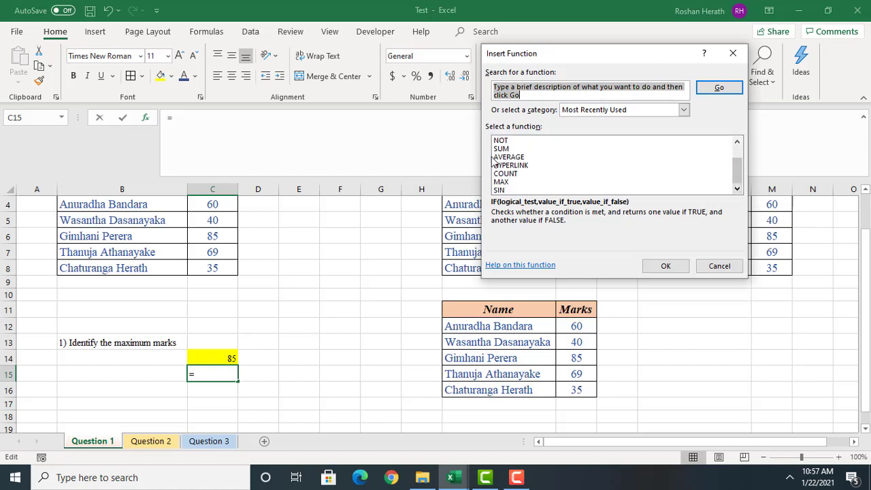
{"action": "left_click", "coordinate": [736, 142]}
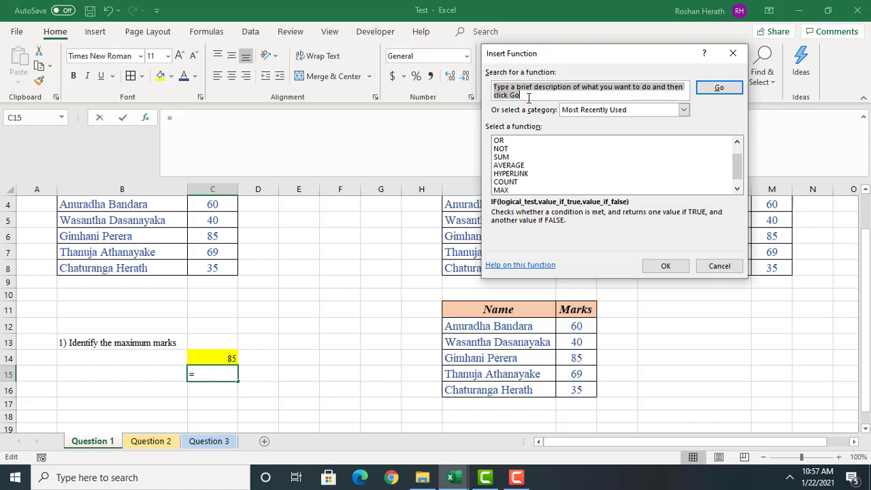
{"action": "type", "text": "Max"}
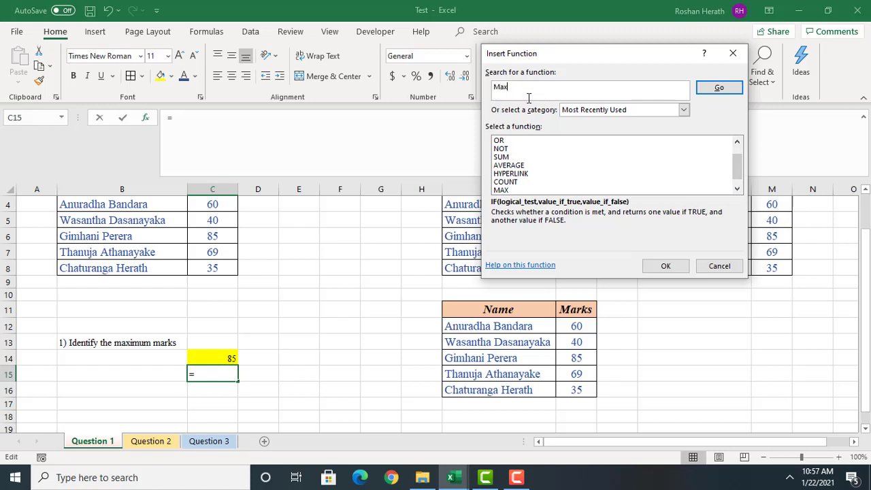
{"action": "key", "text": "Return"}
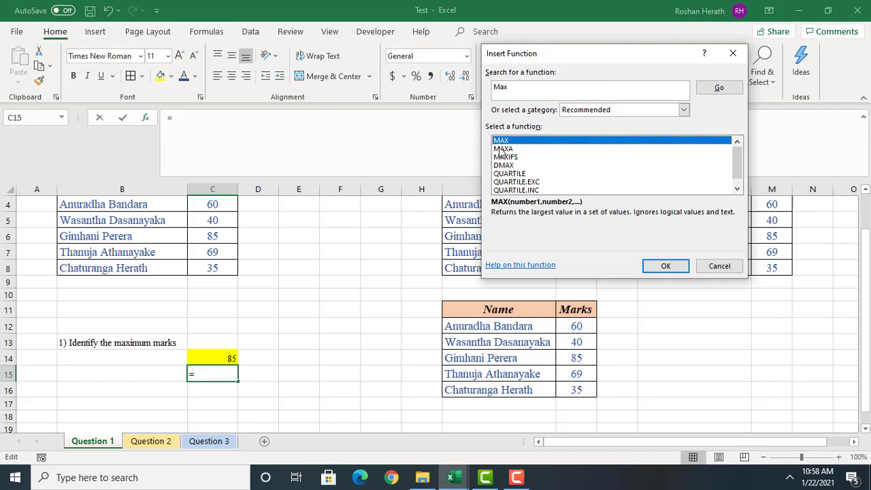
{"action": "left_click", "coordinate": [661, 266]}
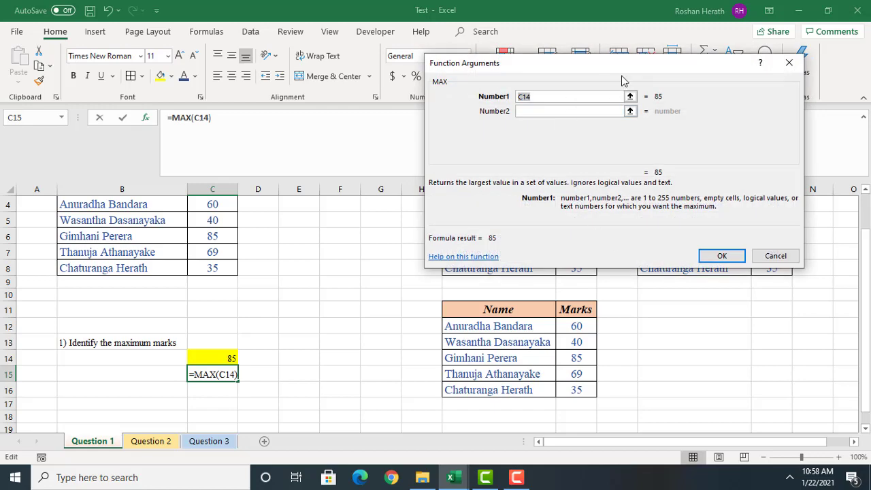
Step: Set the MAX function's Number1 argument to the first table's marks, C4:C8, and confirm the formula in cell C15
{"action": "left_click_drag", "start_coordinate": [620, 71], "coordinate": [509, 209]}
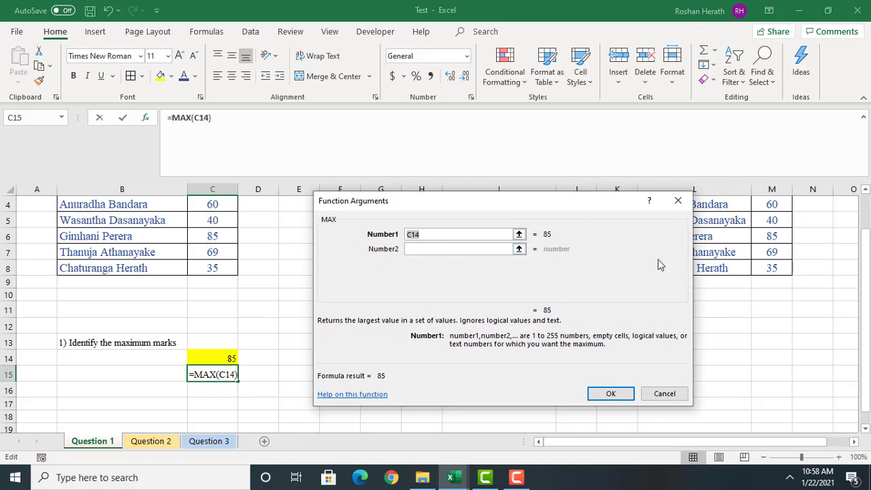
{"action": "scroll", "coordinate": [868, 216], "scroll_direction": "up", "scroll_amount": 1}
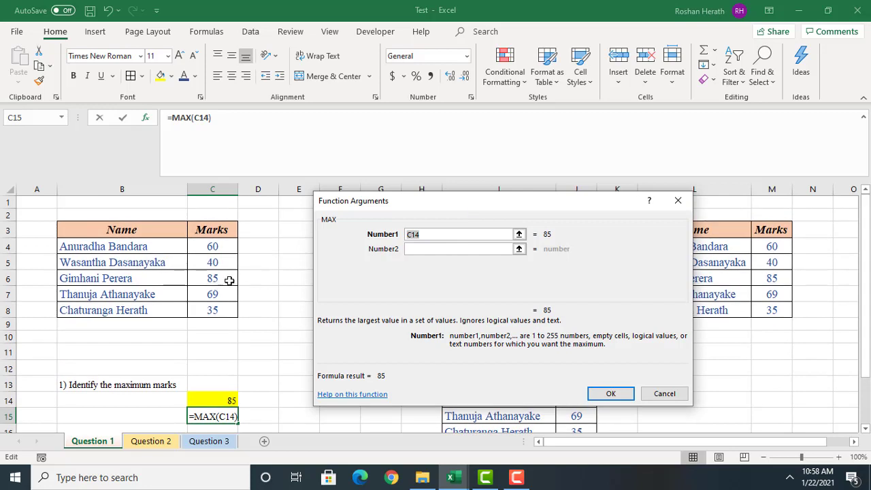
{"action": "left_click", "coordinate": [223, 248]}
{"action": "left_click_drag", "start_coordinate": [218, 264], "coordinate": [218, 307]}
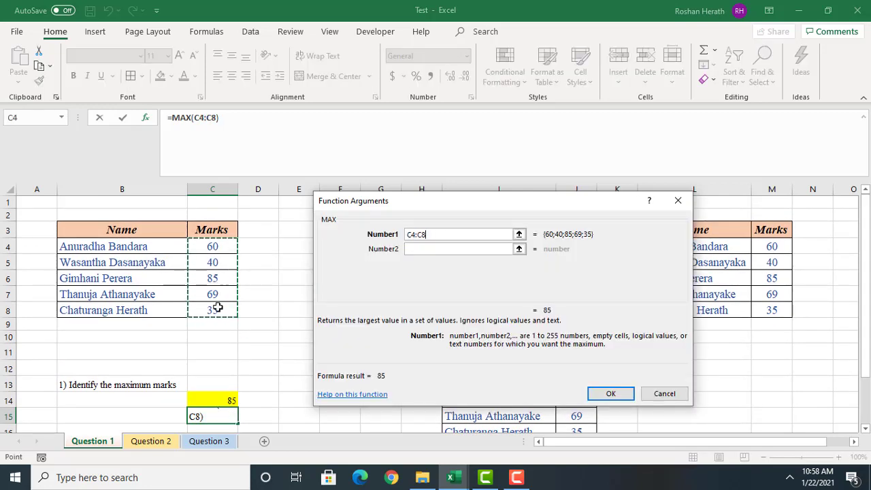
{"action": "left_click", "coordinate": [413, 249]}
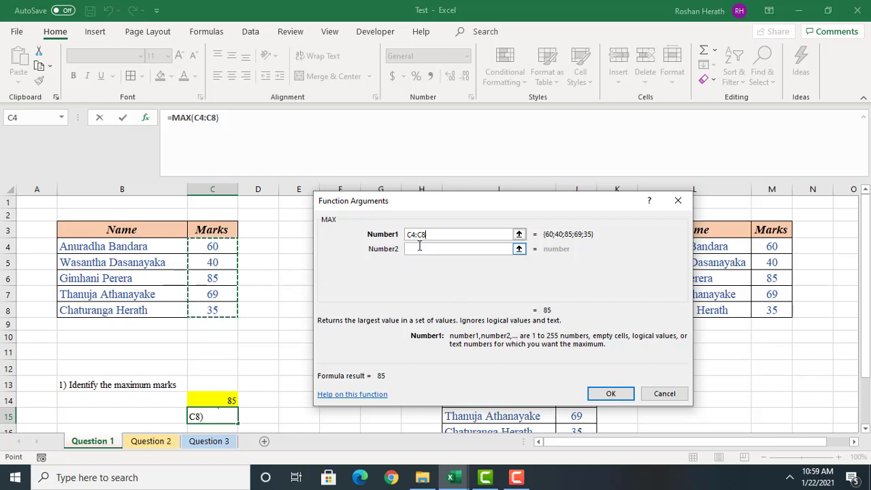
{"action": "left_click", "coordinate": [610, 394]}
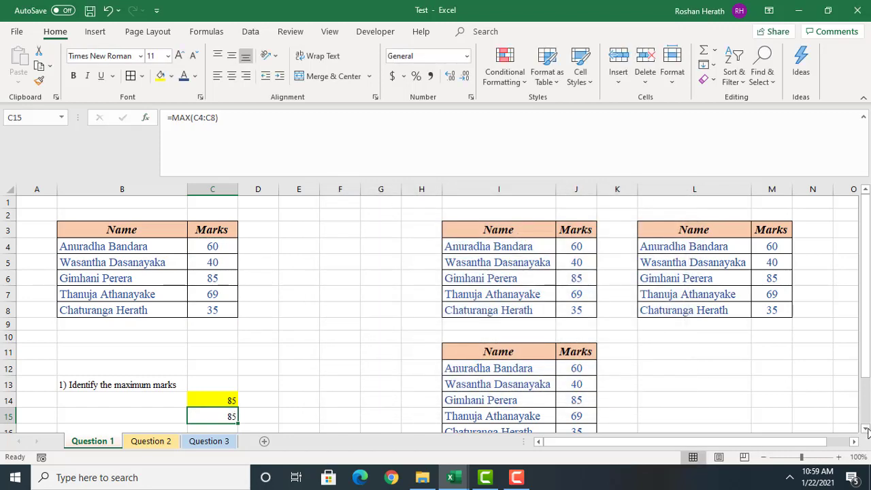
{"action": "scroll", "coordinate": [867, 432], "scroll_direction": "down", "scroll_amount": 2}
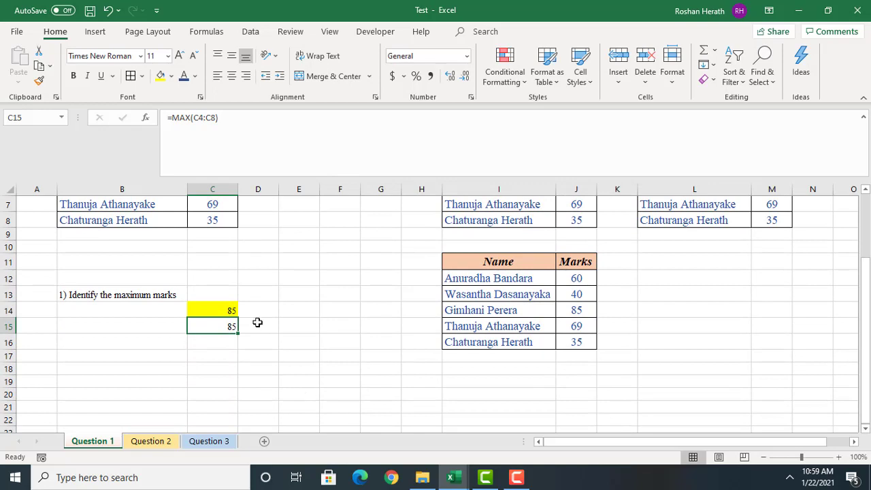
{"action": "left_click", "coordinate": [222, 307]}
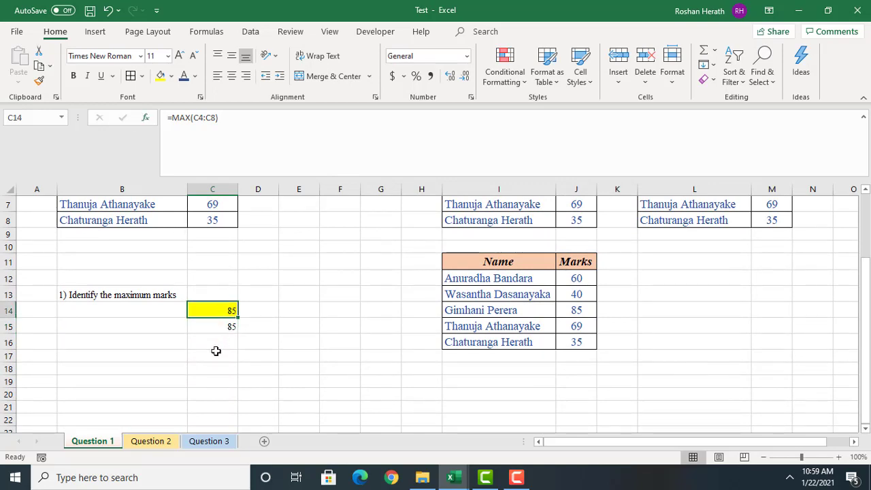
{"action": "left_click", "coordinate": [270, 303]}
{"action": "type", "text": "="}
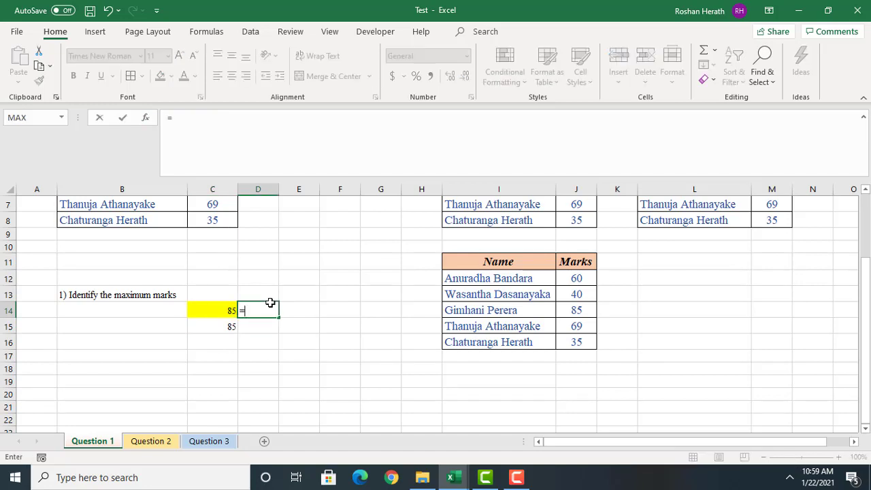
{"action": "type", "text": "m"}
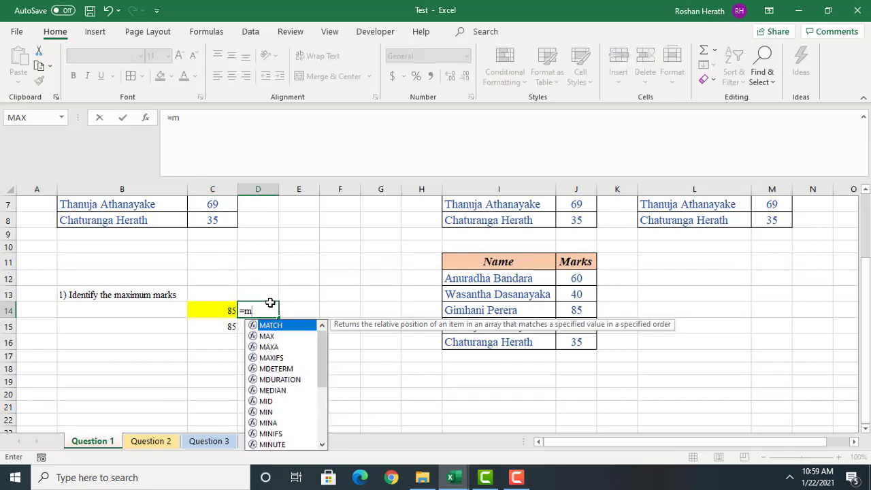
{"action": "double_click", "coordinate": [266, 335]}
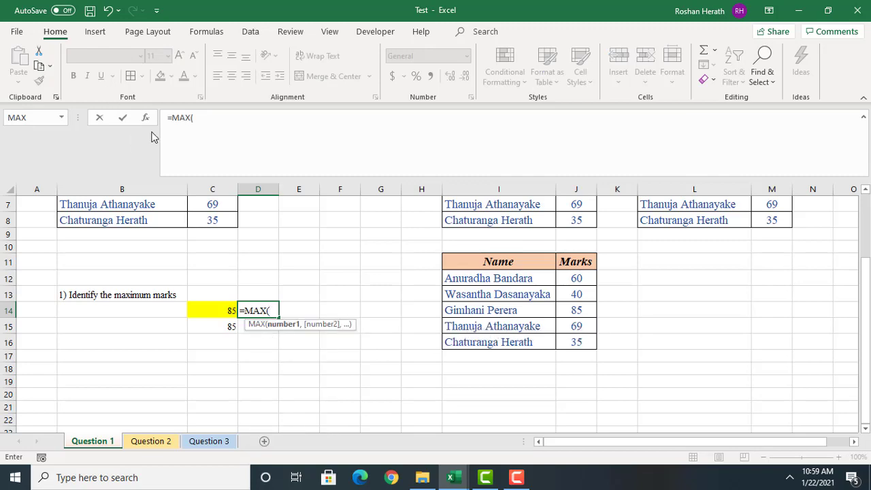
{"action": "left_click_drag", "start_coordinate": [866, 329], "coordinate": [866, 248]}
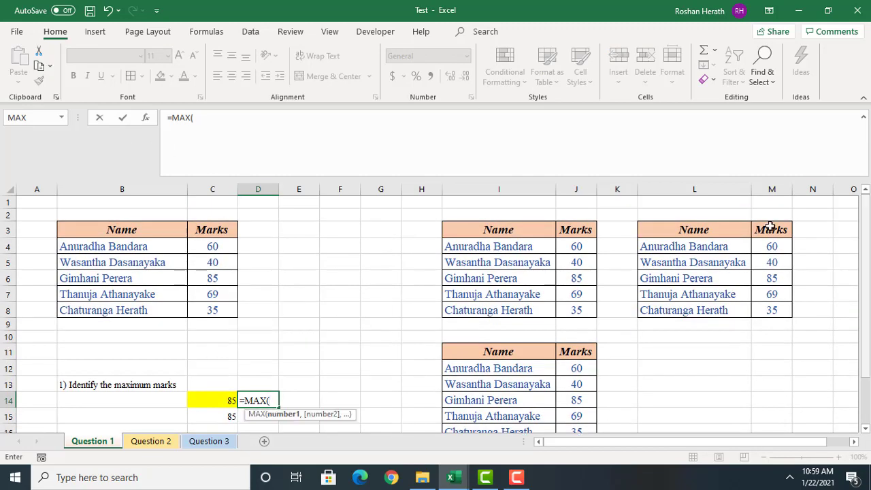
{"action": "left_click", "coordinate": [145, 119]}
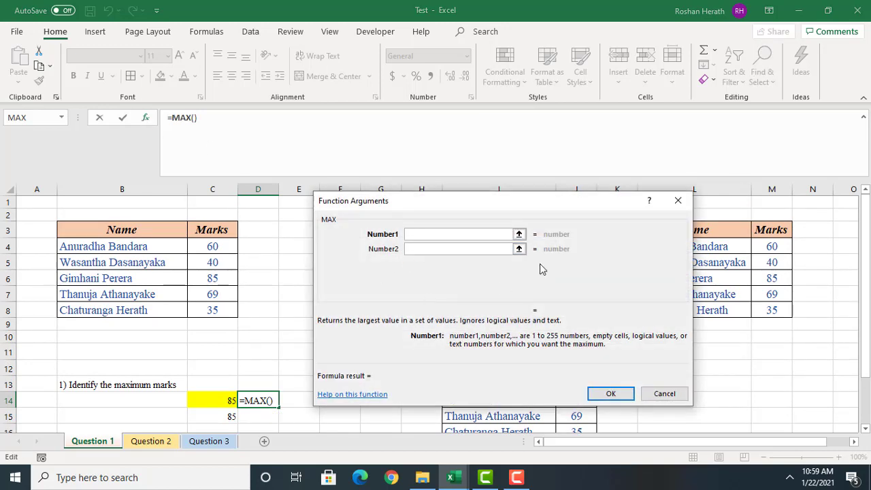
{"action": "left_click", "coordinate": [676, 202]}
Step: Enter the formula =MAX(C4:C8) in cell D14 and clear that cell again
{"action": "type", "text": "=m"}
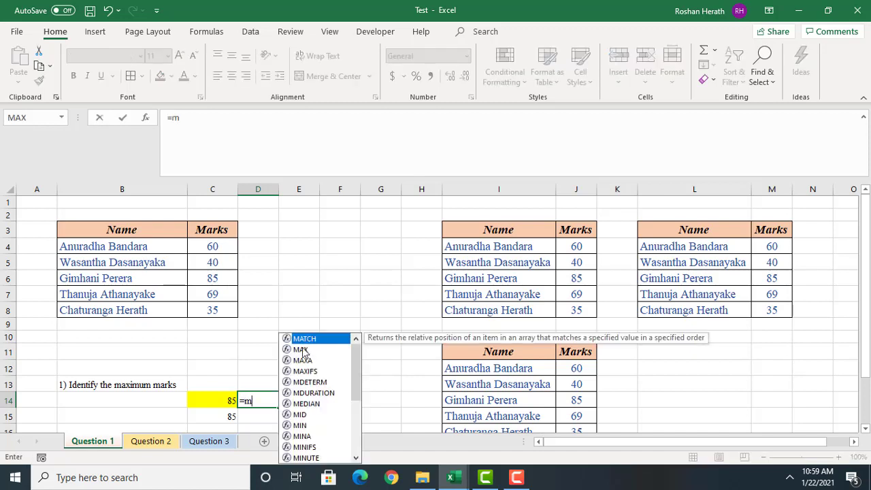
{"action": "double_click", "coordinate": [300, 350]}
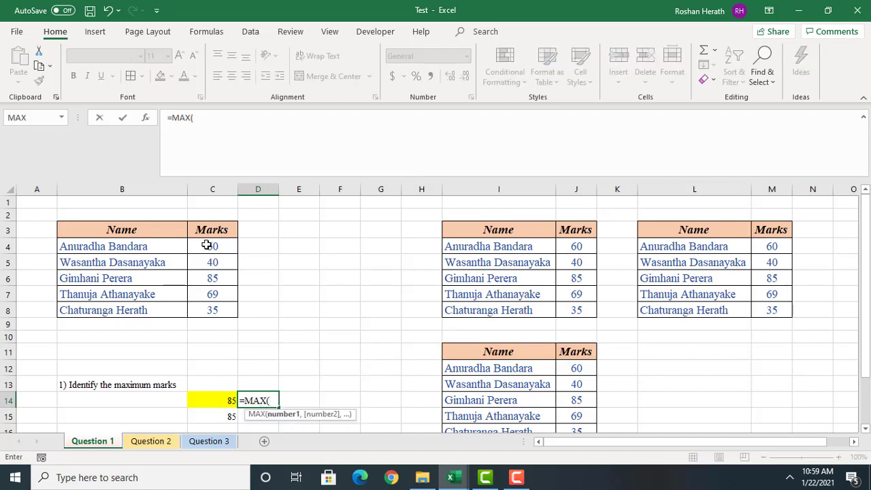
{"action": "left_click_drag", "start_coordinate": [207, 244], "coordinate": [200, 310]}
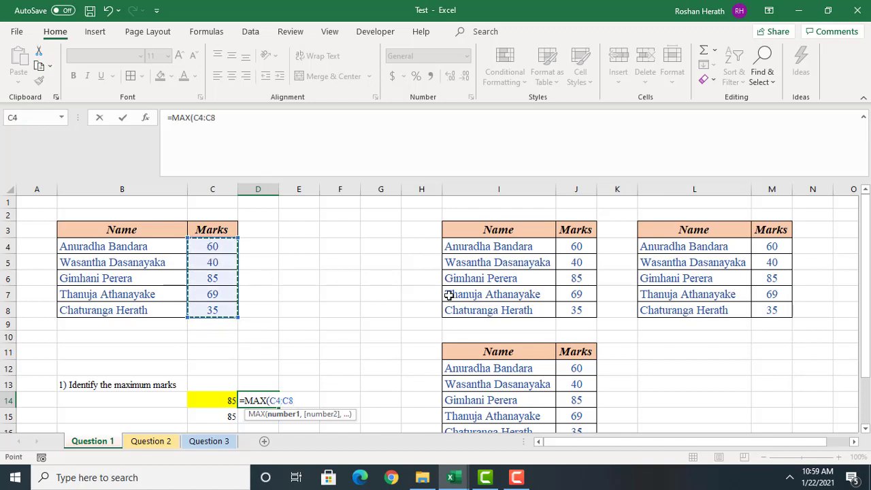
{"action": "type", "text": ")"}
{"action": "key", "text": "Return"}
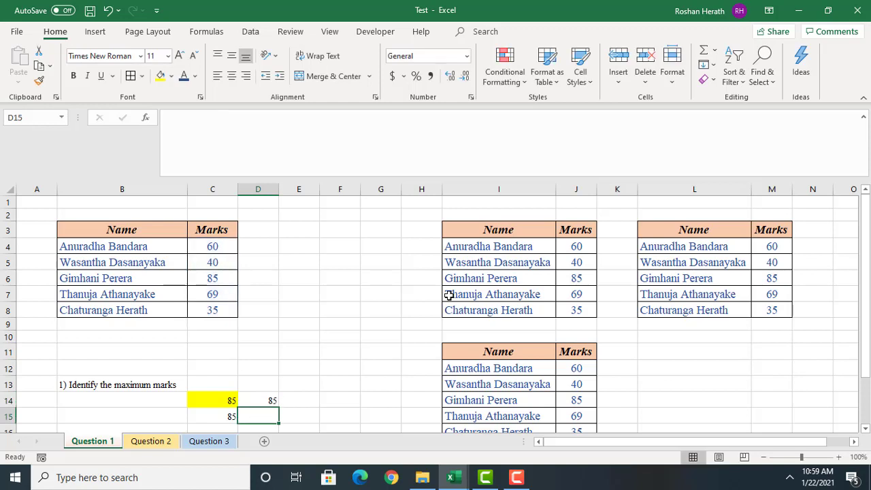
{"action": "left_click", "coordinate": [262, 393]}
{"action": "key", "text": "Delete"}
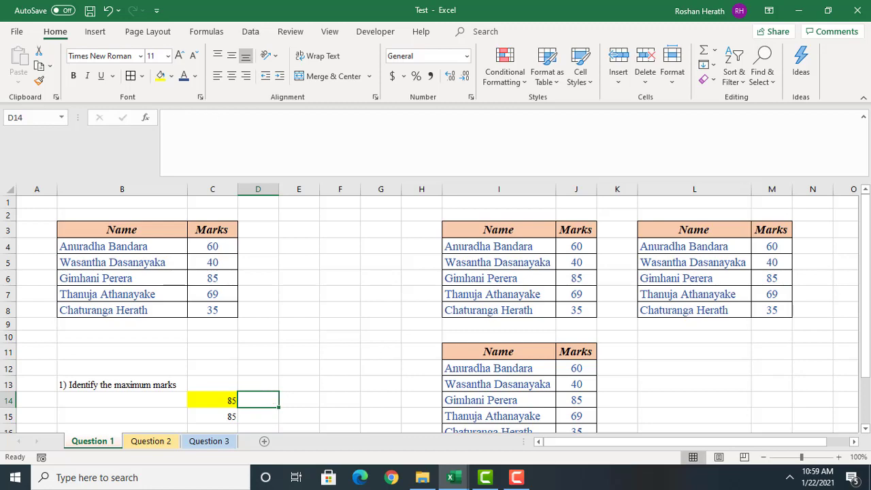
Step: Enter the label "2) Minimum mark" in cell B17
{"action": "left_click_drag", "start_coordinate": [867, 359], "coordinate": [867, 410]}
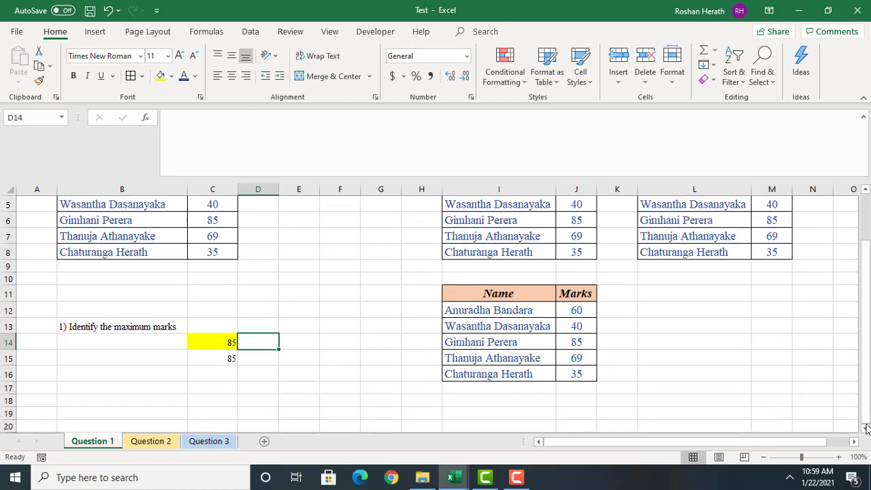
{"action": "left_click", "coordinate": [866, 429]}
{"action": "left_click", "coordinate": [866, 428]}
{"action": "left_click", "coordinate": [866, 428]}
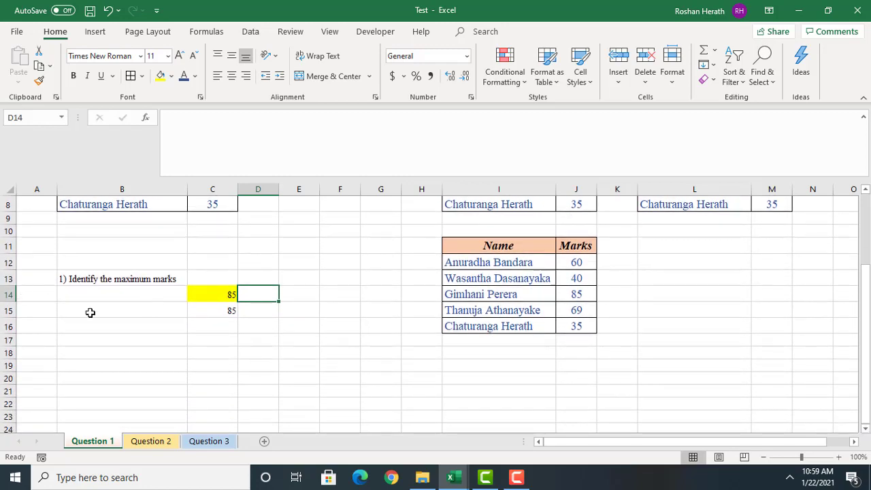
{"action": "left_click", "coordinate": [65, 340]}
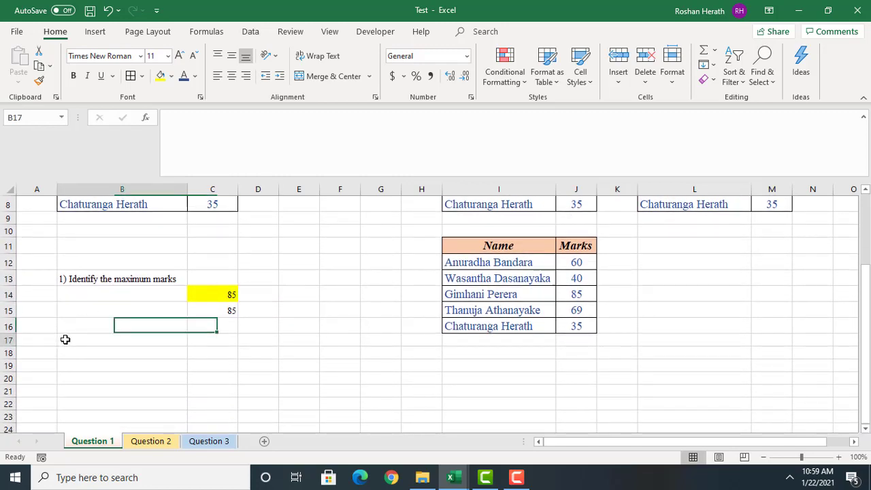
{"action": "type", "text": "2"}
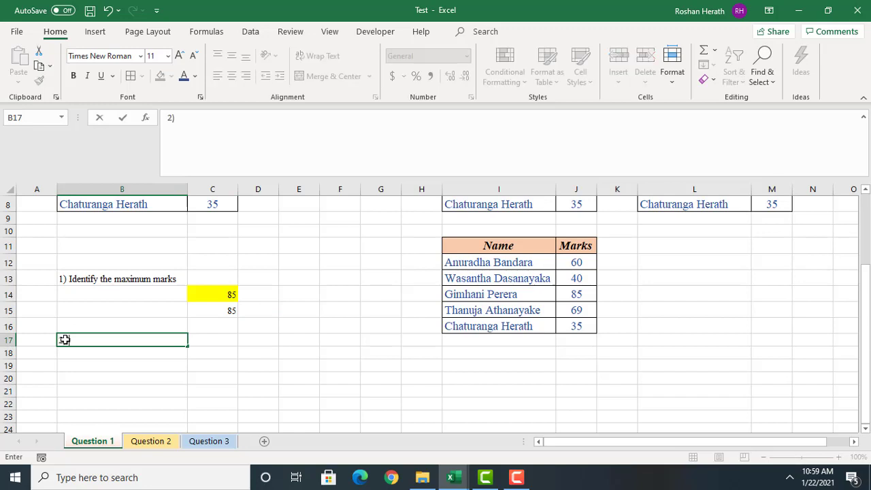
{"action": "type", "text": ") Minimu"}
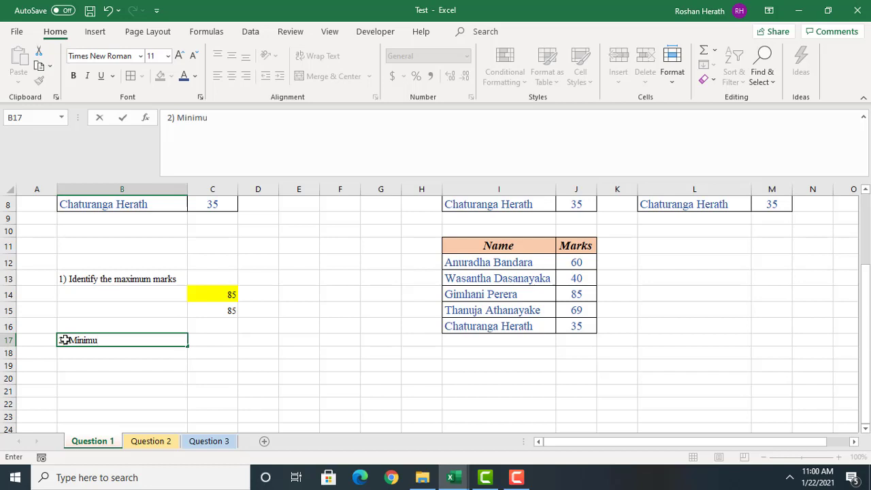
{"action": "type", "text": "m mark"}
Step: Enter the formula =MIN(C4:C8) in cell C18 and fill the cell yellow
{"action": "left_click_drag", "start_coordinate": [867, 342], "coordinate": [861, 322]}
{"action": "left_click", "coordinate": [210, 387]}
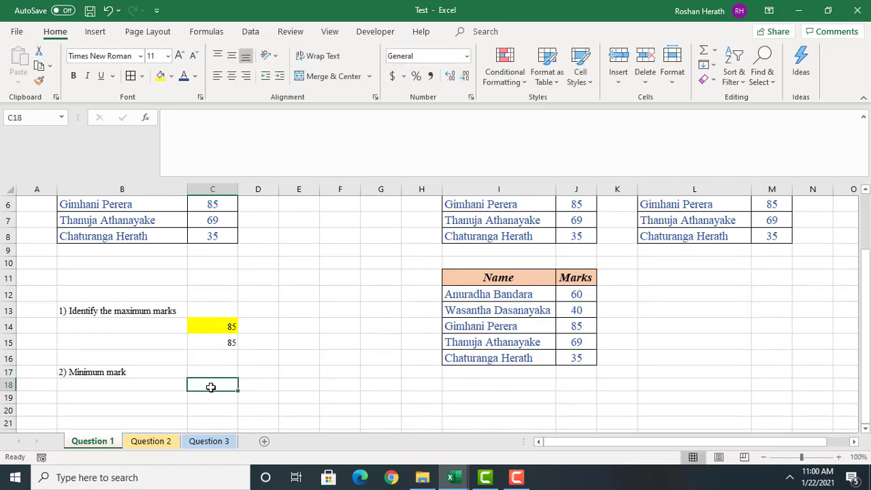
{"action": "type", "text": "="}
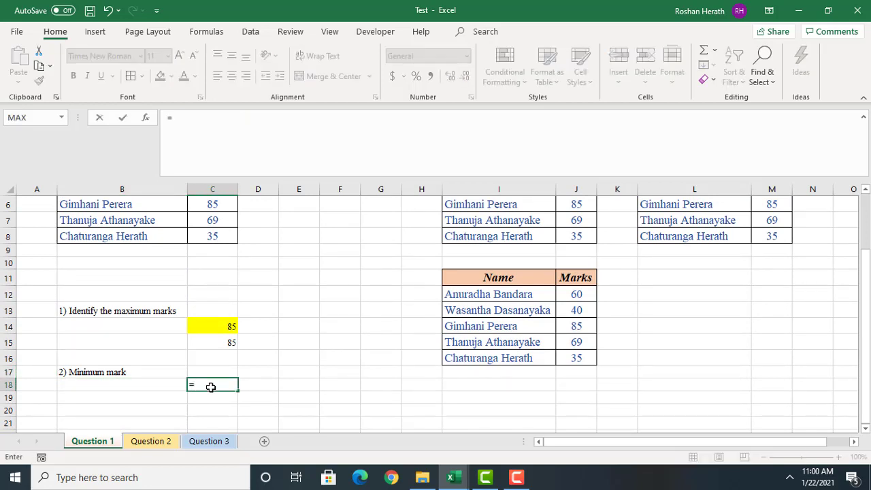
{"action": "type", "text": "m"}
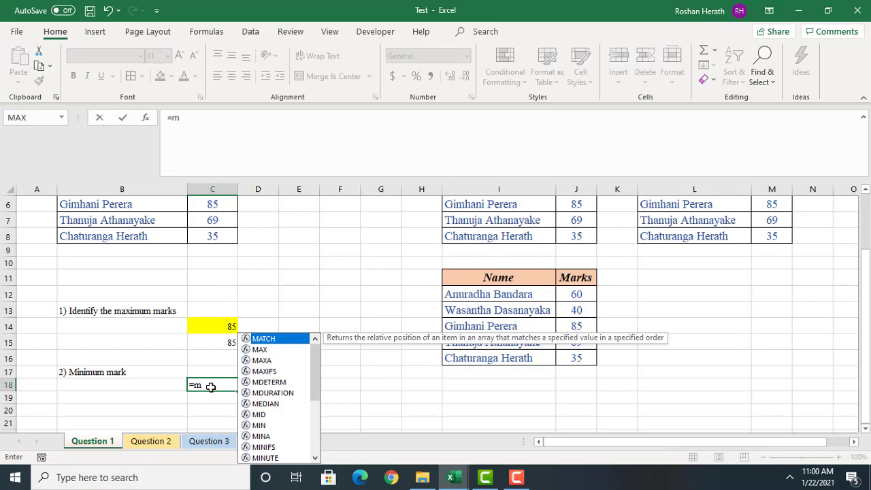
{"action": "double_click", "coordinate": [258, 427]}
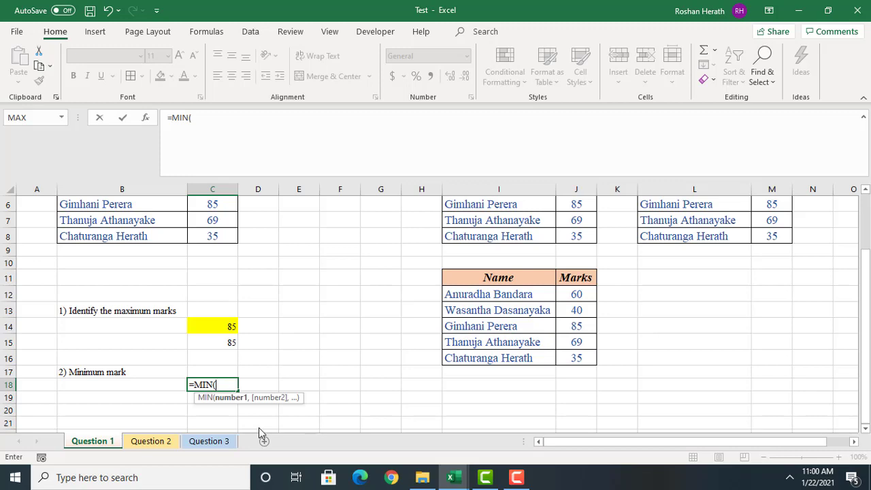
{"action": "left_click_drag", "start_coordinate": [866, 268], "coordinate": [865, 235]}
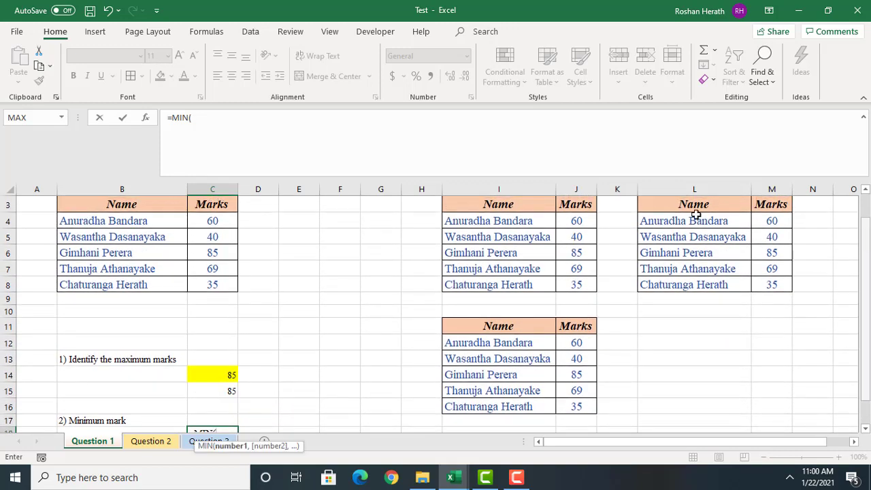
{"action": "left_click_drag", "start_coordinate": [212, 219], "coordinate": [220, 278]}
{"action": "left_click_drag", "start_coordinate": [211, 219], "coordinate": [214, 281]}
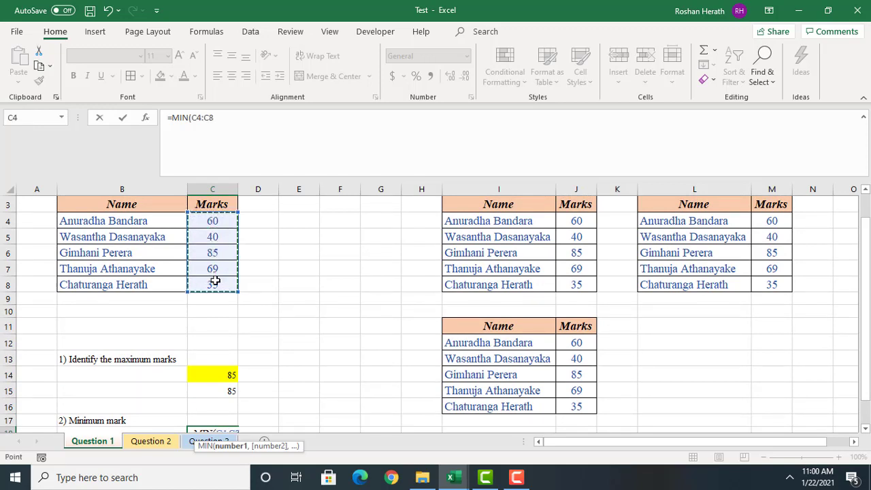
{"action": "type", "text": ")"}
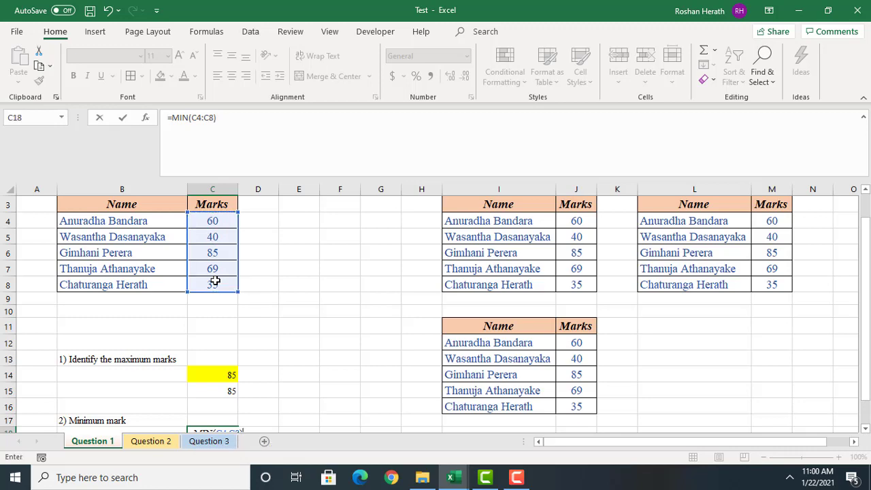
{"action": "left_click_drag", "start_coordinate": [868, 341], "coordinate": [864, 374]}
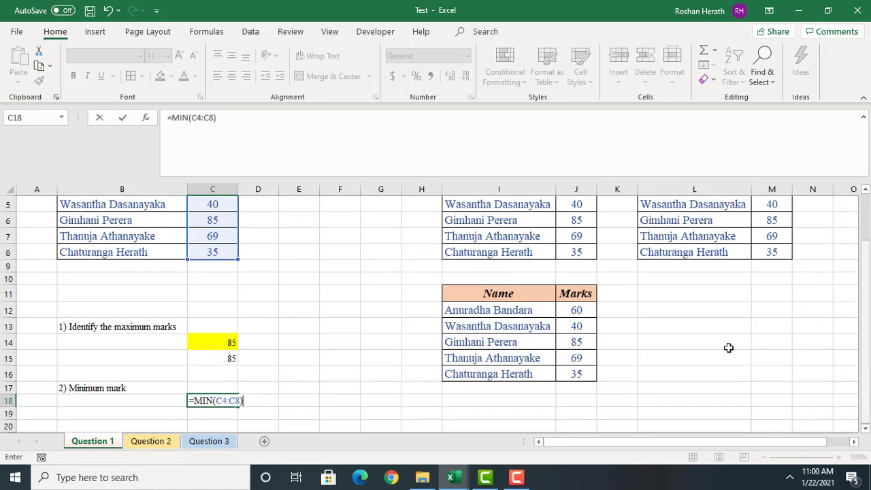
{"action": "key", "text": "Return"}
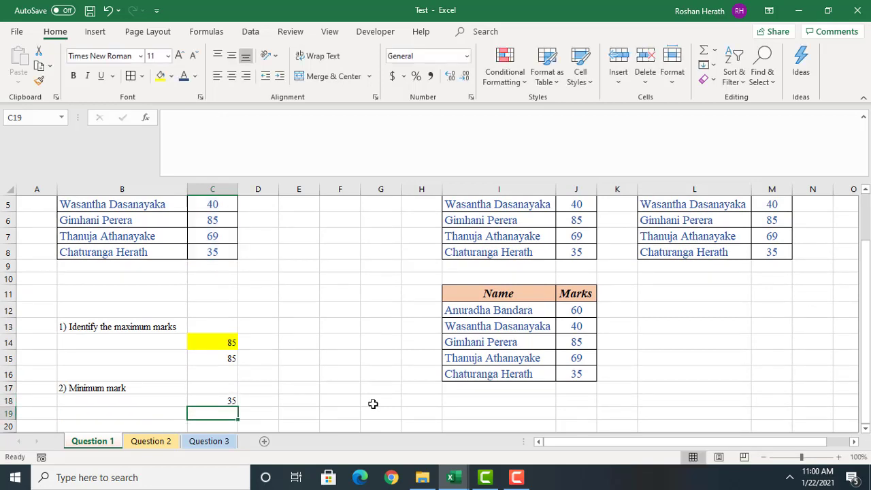
{"action": "left_click", "coordinate": [218, 400]}
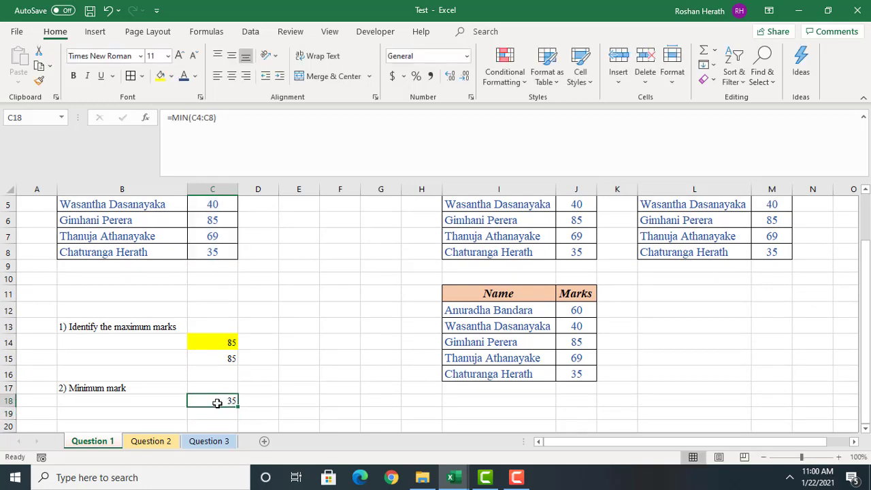
{"action": "left_click", "coordinate": [160, 75]}
Step: Insert the MIN function in cell C19 through Insert Function, searching for "min" and setting Number1 to the marks C4:C8
{"action": "left_click", "coordinate": [214, 413]}
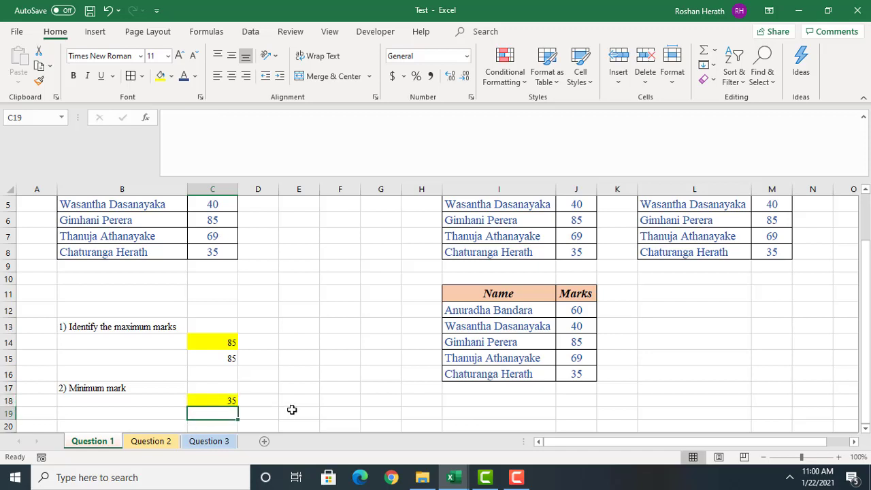
{"action": "left_click", "coordinate": [145, 118]}
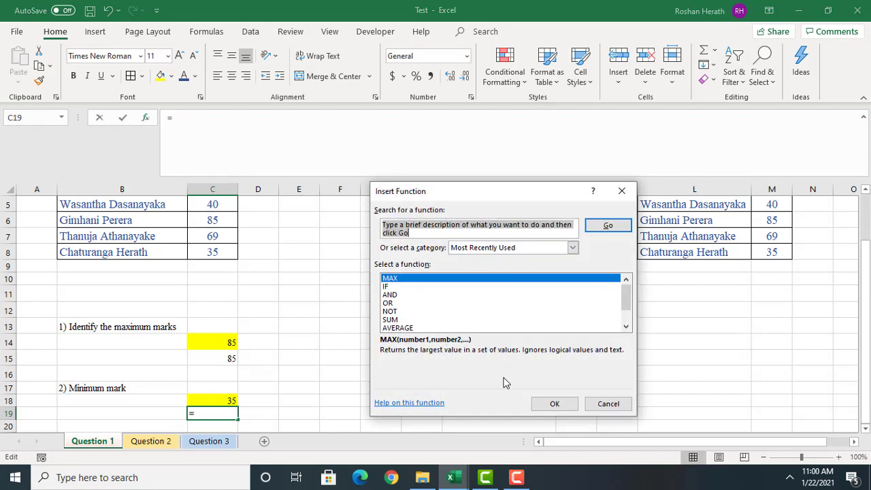
{"action": "type", "text": "min"}
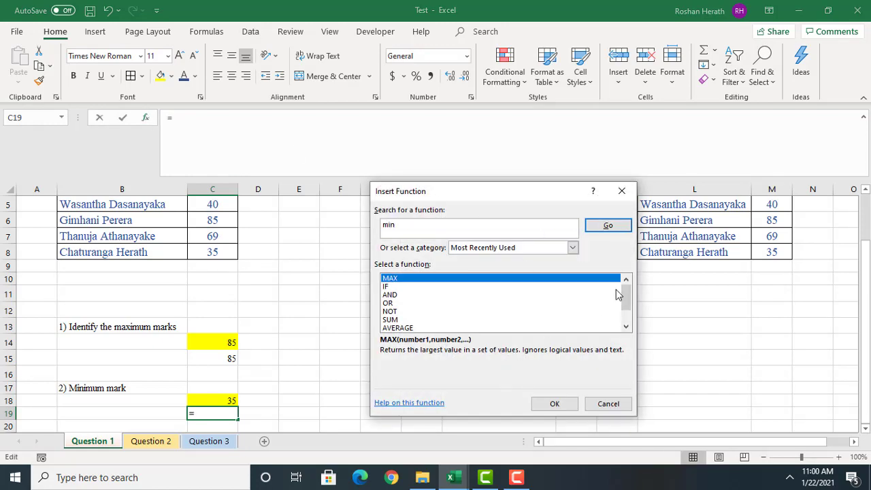
{"action": "left_click", "coordinate": [610, 229]}
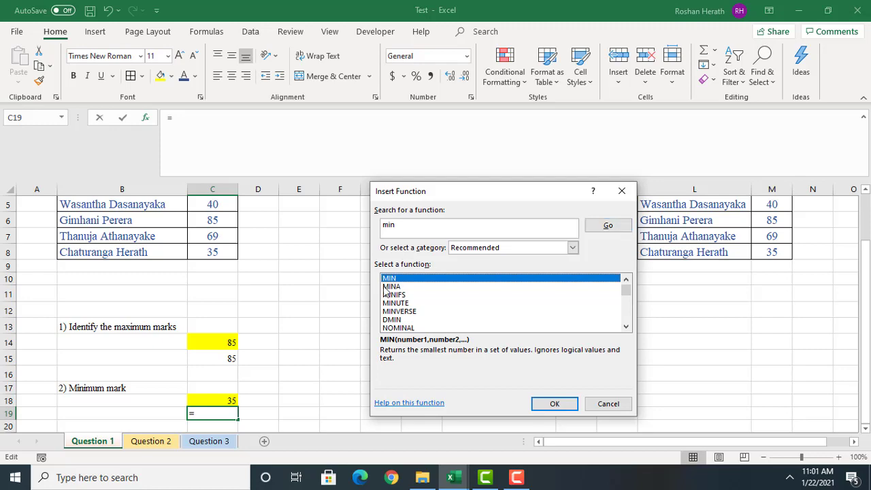
{"action": "left_click", "coordinate": [555, 406]}
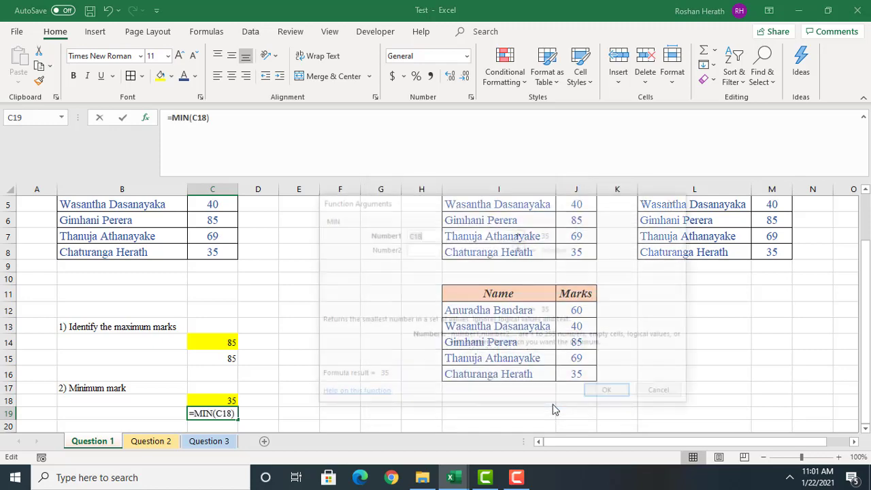
{"action": "left_click_drag", "start_coordinate": [866, 282], "coordinate": [866, 238]}
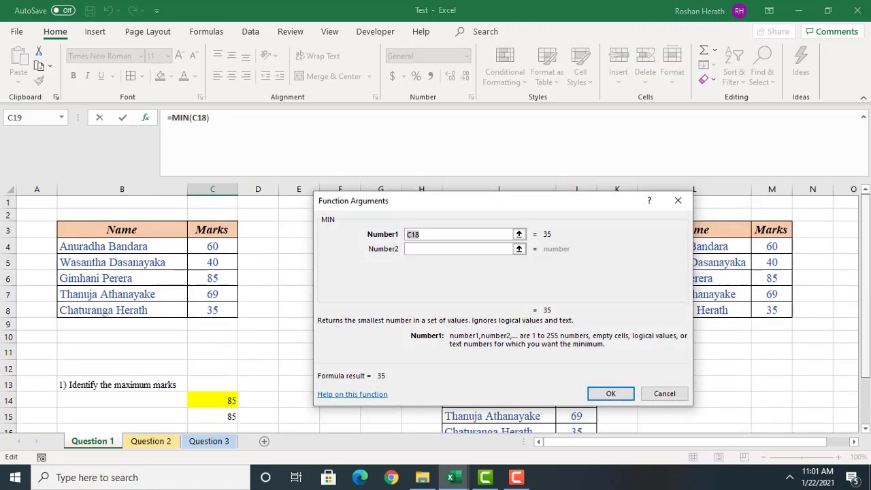
{"action": "left_click_drag", "start_coordinate": [211, 246], "coordinate": [210, 307]}
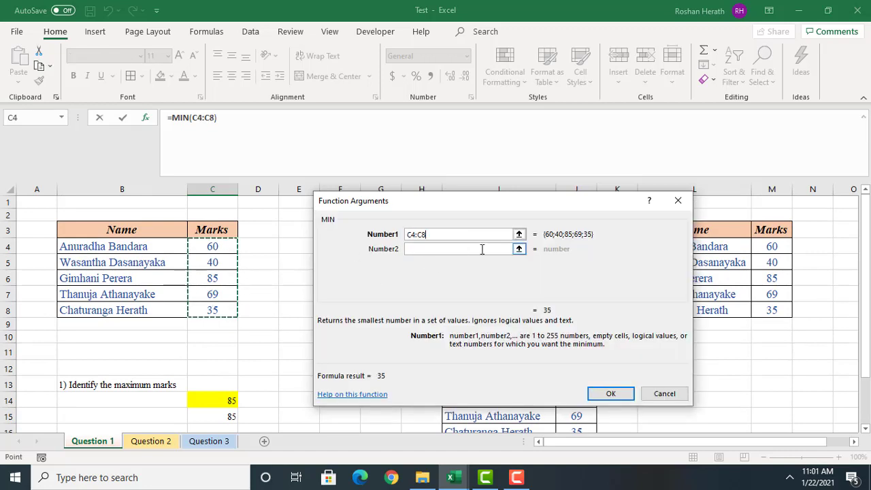
{"action": "left_click", "coordinate": [611, 395]}
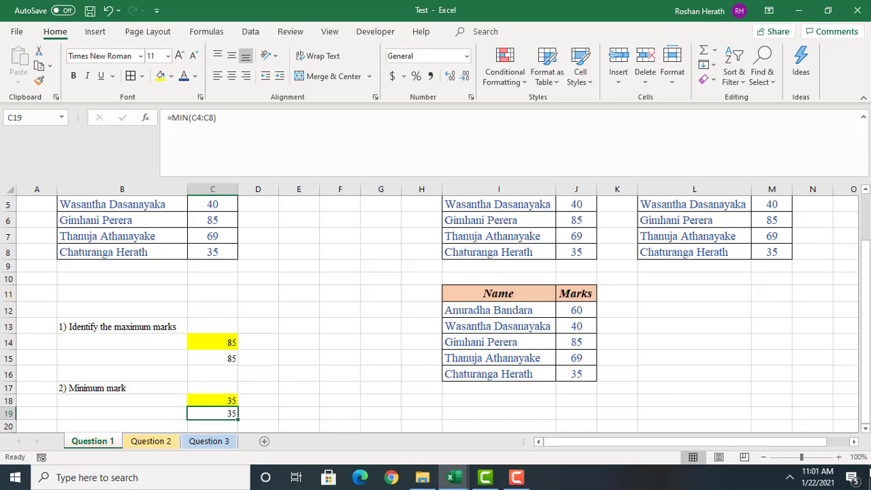
Step: Enter the label "3) Average mark" in cell B21
{"action": "left_click", "coordinate": [866, 429]}
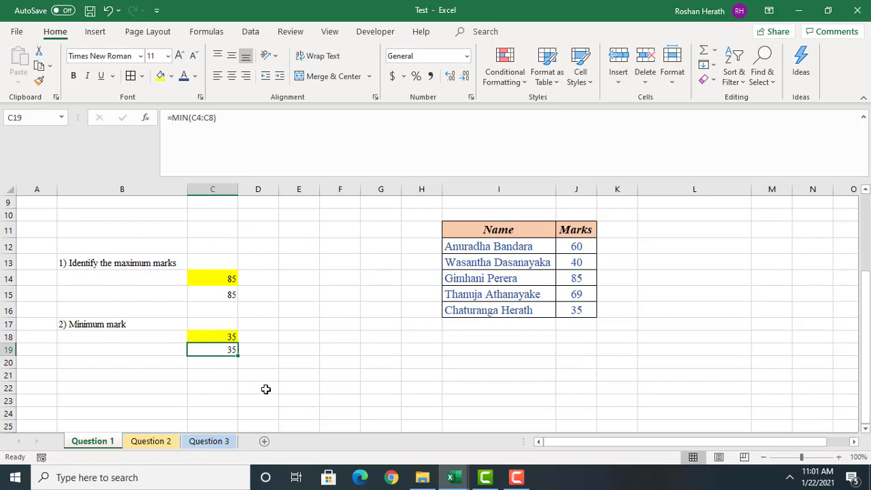
{"action": "left_click", "coordinate": [221, 386]}
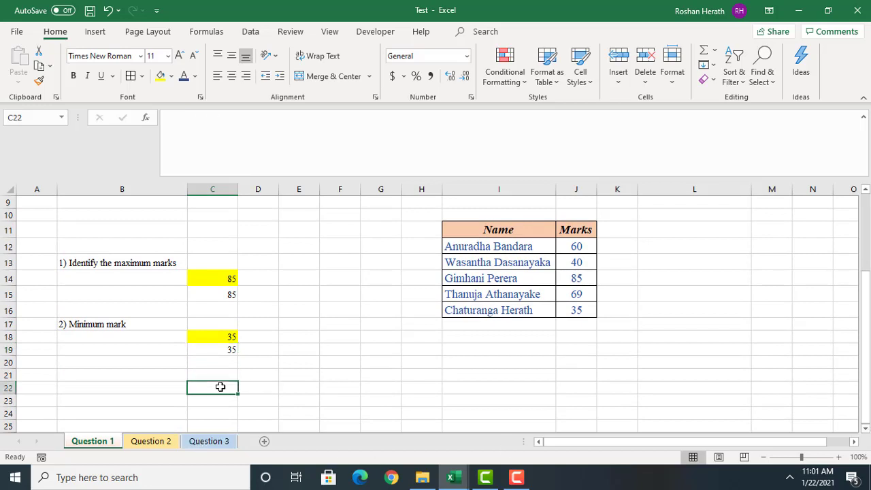
{"action": "left_click", "coordinate": [67, 366]}
{"action": "left_click", "coordinate": [72, 375]}
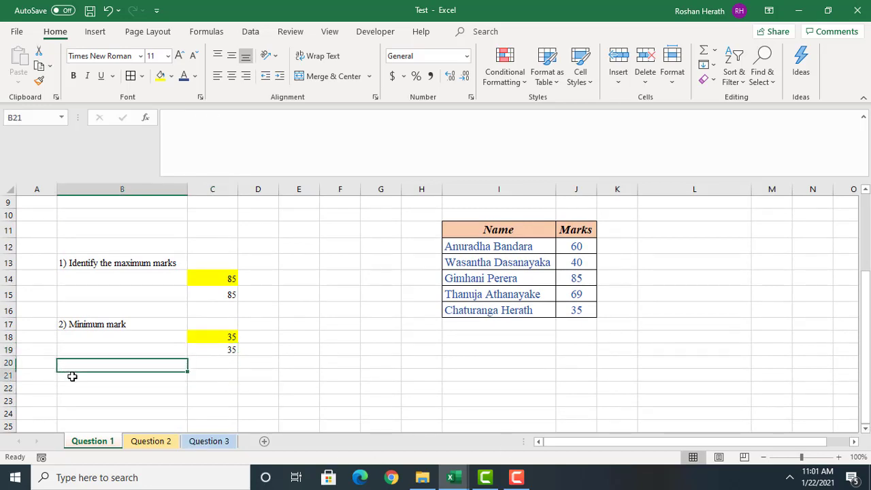
{"action": "type", "text": "3) A"}
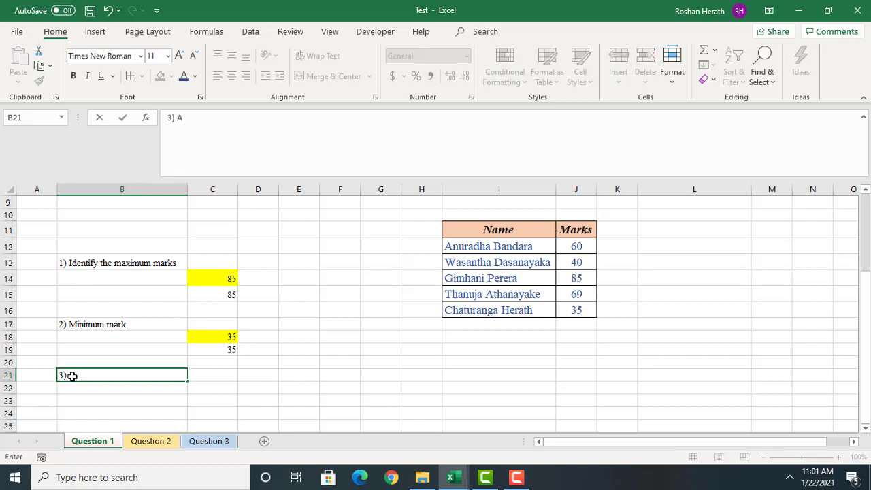
{"action": "type", "text": "verage ma"}
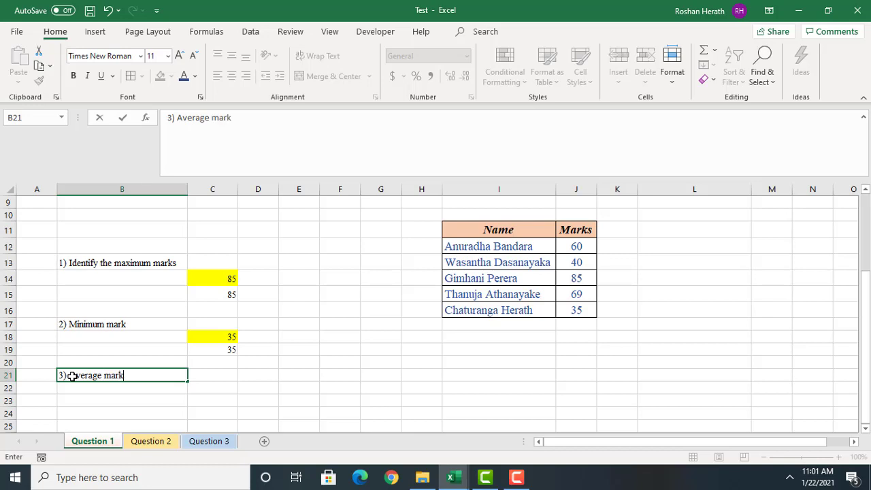
{"action": "type", "text": "rk"}
Step: Enter the formula =AVERAGE(C4:C8) in cell C22 and fill the cell yellow
{"action": "left_click", "coordinate": [219, 387]}
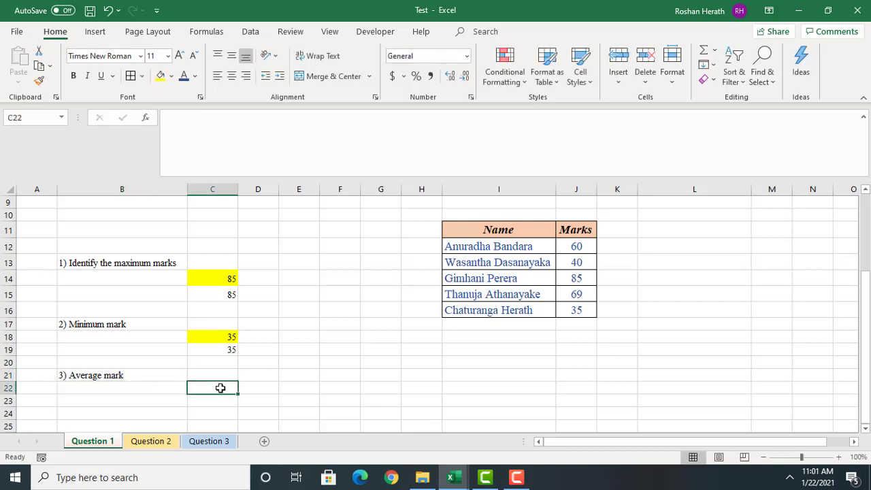
{"action": "type", "text": "="}
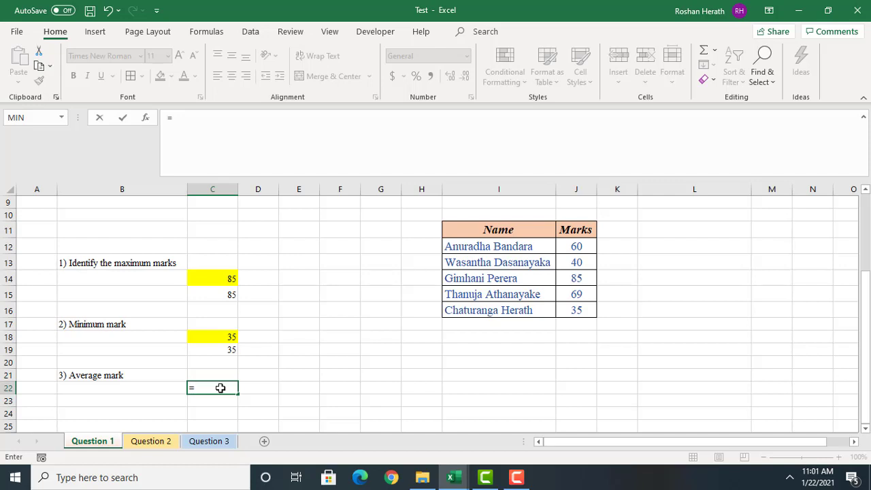
{"action": "type", "text": "av"}
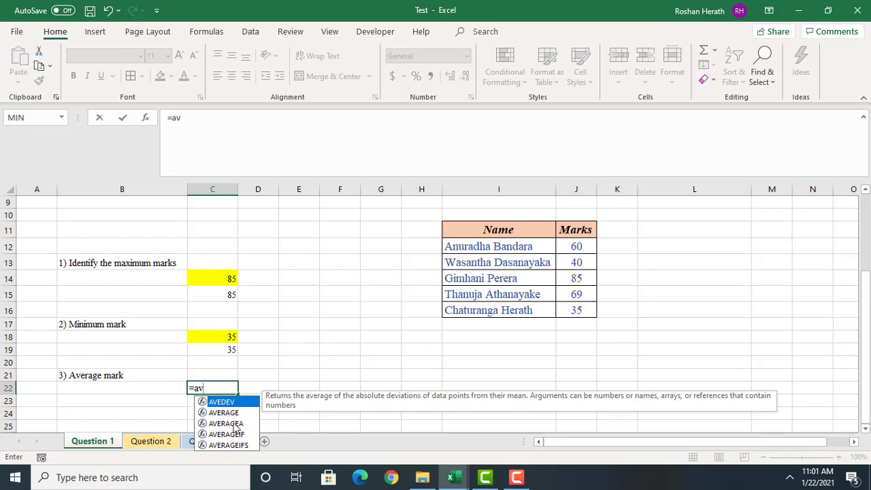
{"action": "double_click", "coordinate": [221, 413]}
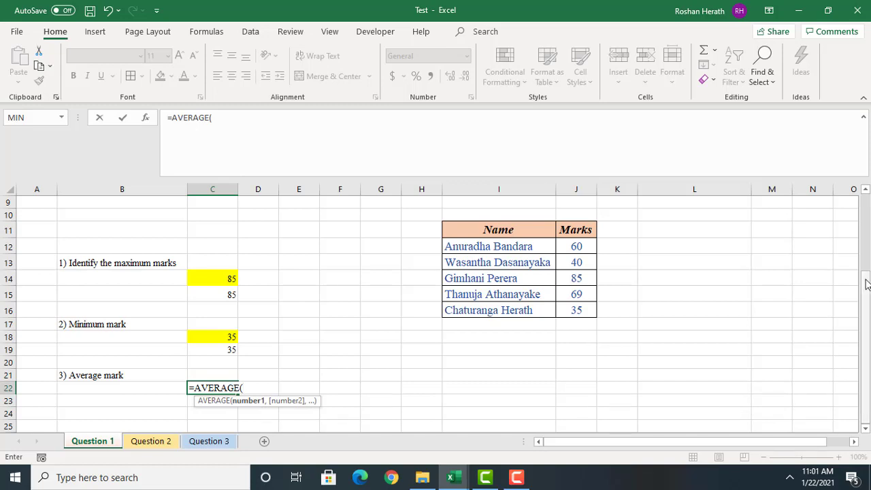
{"action": "left_click_drag", "start_coordinate": [866, 280], "coordinate": [859, 192]}
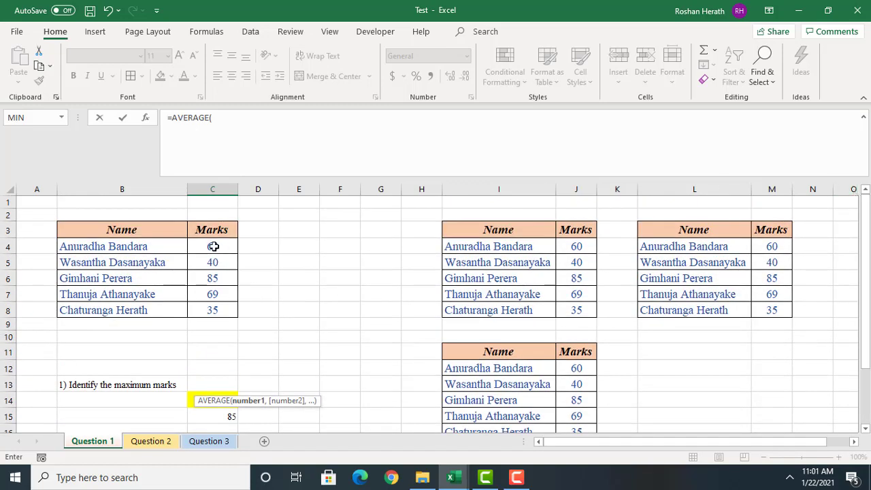
{"action": "left_click_drag", "start_coordinate": [212, 246], "coordinate": [212, 310]}
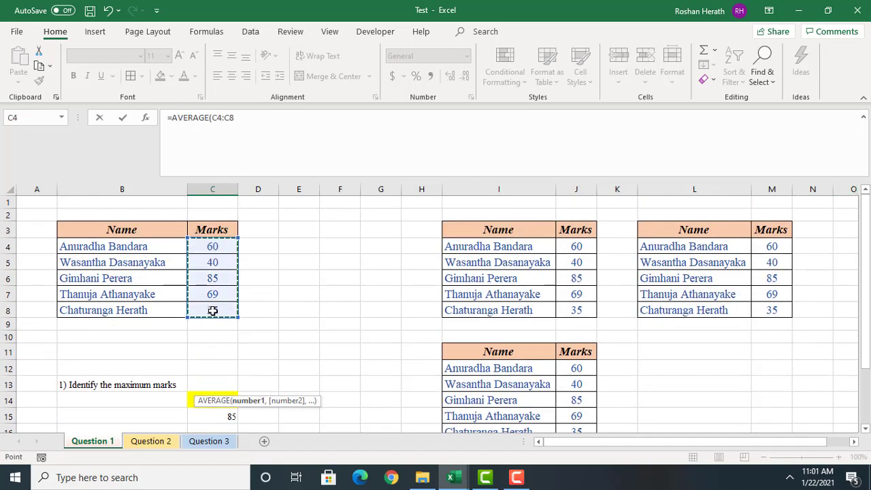
{"action": "type", "text": ")"}
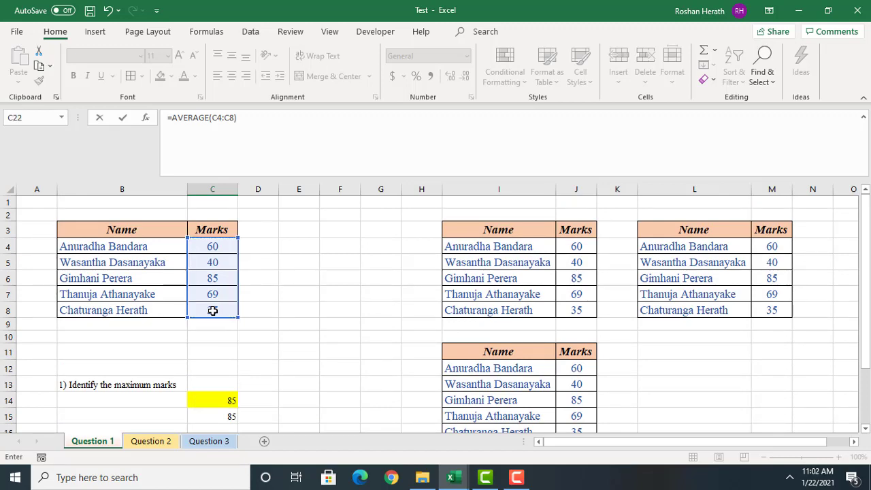
{"action": "key", "text": "Return"}
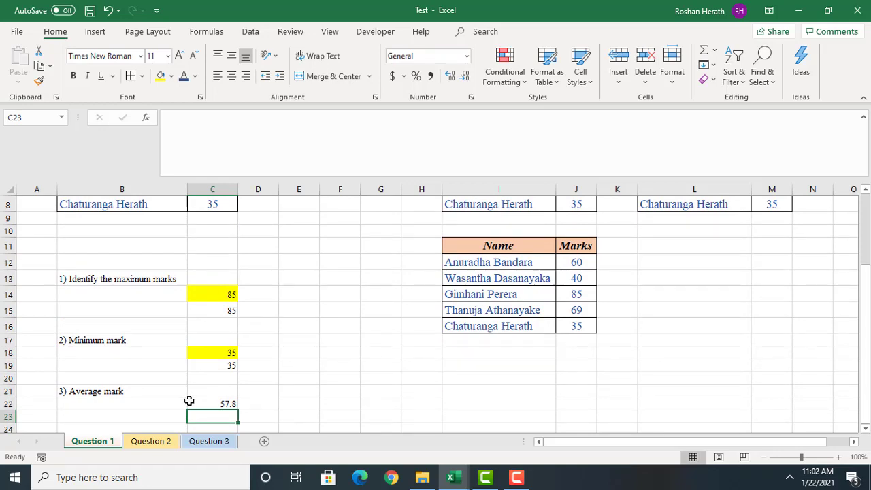
{"action": "left_click", "coordinate": [212, 403]}
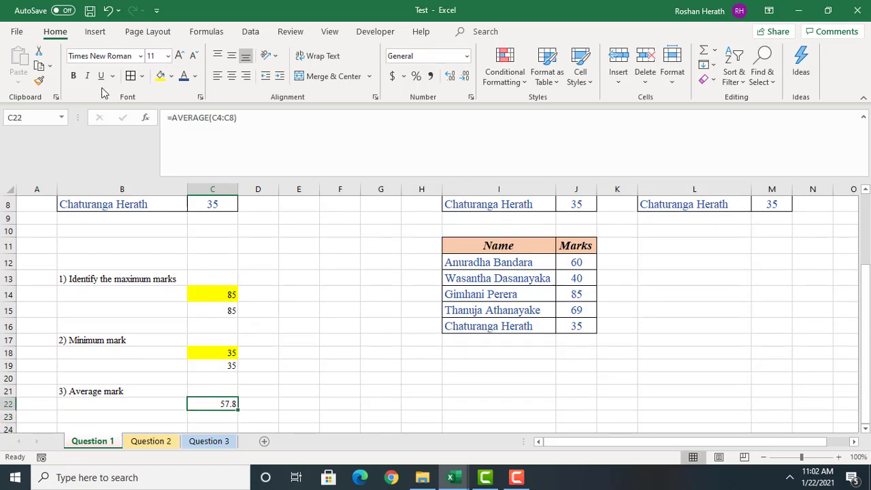
{"action": "left_click", "coordinate": [160, 76]}
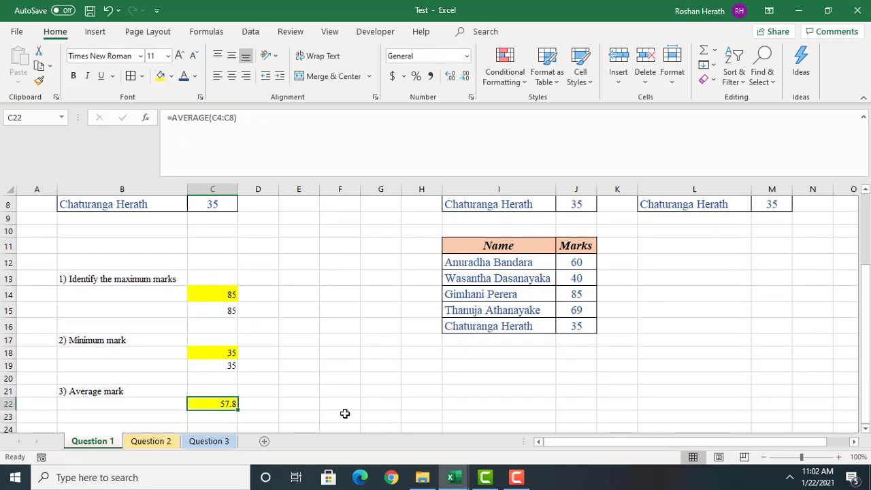
Step: Insert the AVERAGE function in cell C23 through Insert Function, searching for "average" and setting Number1 to the marks C4:C8
{"action": "left_click", "coordinate": [865, 428]}
{"action": "left_click", "coordinate": [865, 428]}
{"action": "left_click", "coordinate": [865, 428]}
{"action": "left_click", "coordinate": [865, 428]}
{"action": "left_click", "coordinate": [866, 428]}
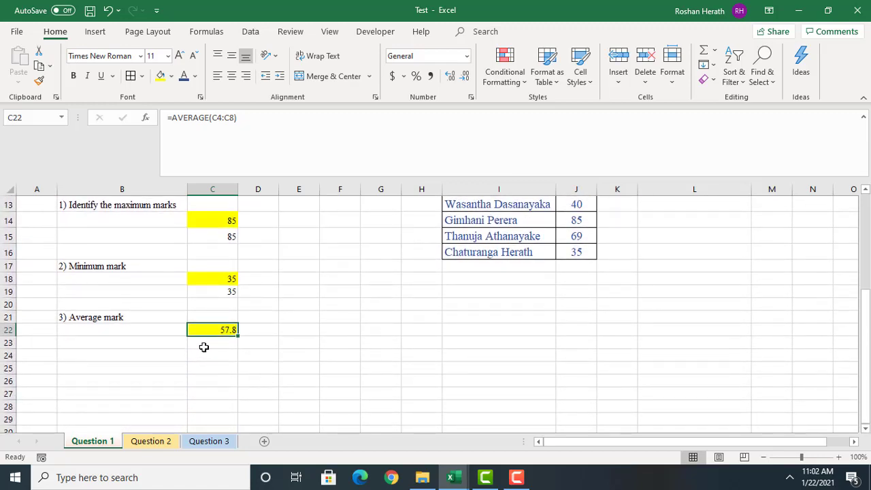
{"action": "left_click", "coordinate": [204, 343]}
{"action": "type", "text": "="}
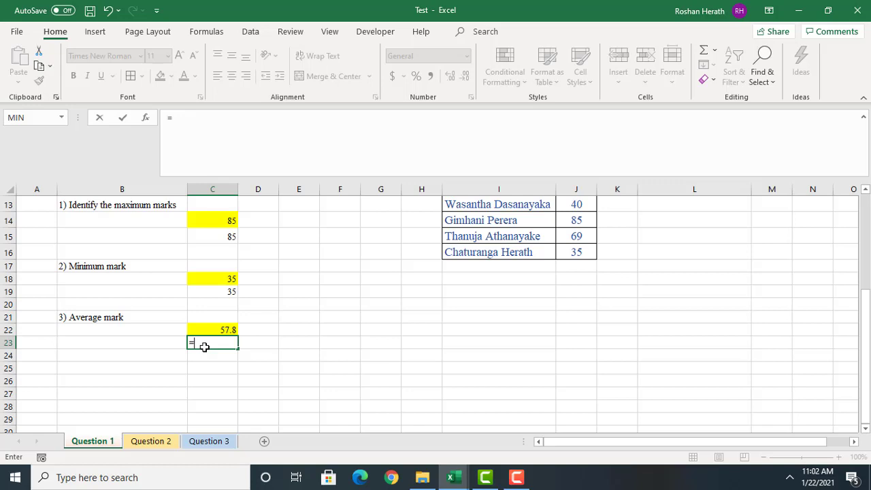
{"action": "key", "text": "BackSpace"}
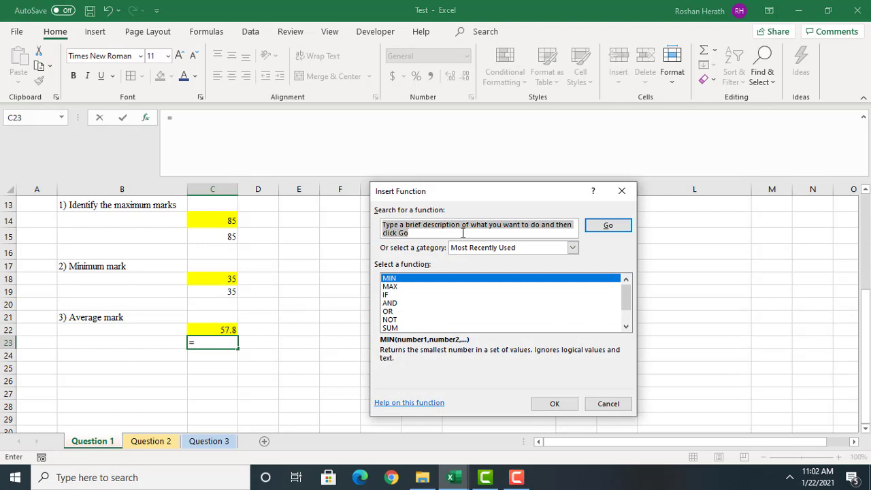
{"action": "type", "text": "aver"}
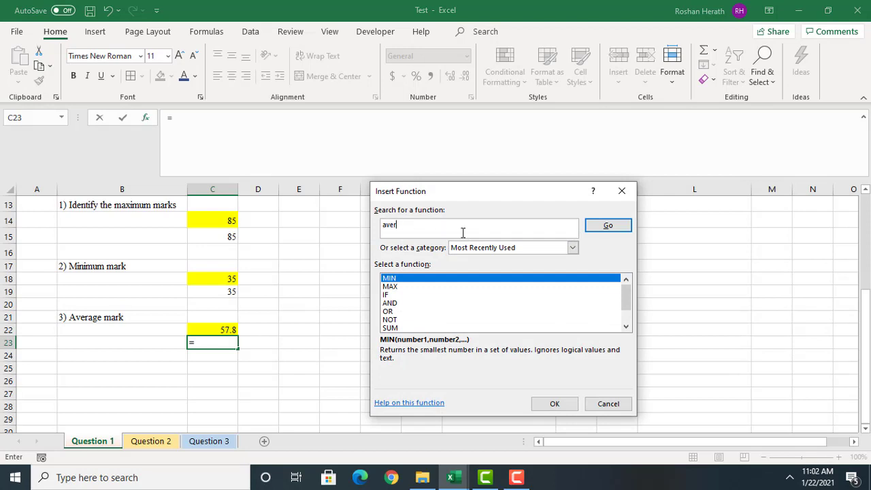
{"action": "type", "text": "age"}
{"action": "key", "text": "Return"}
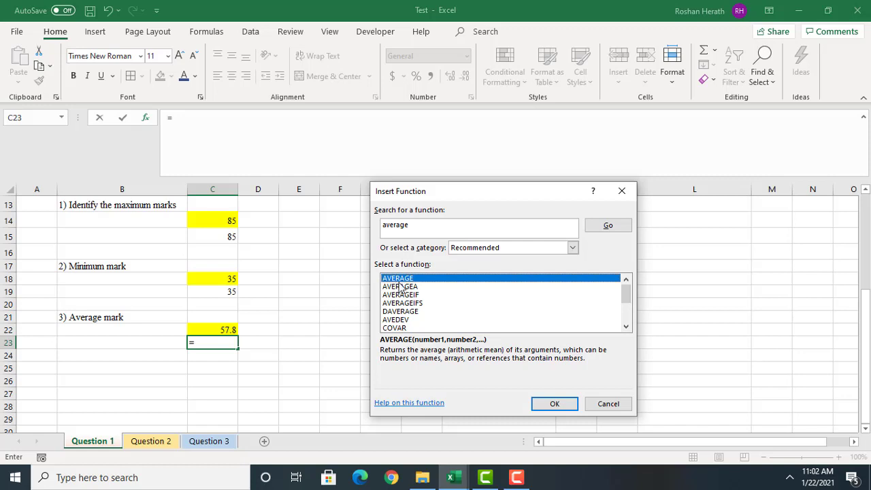
{"action": "left_click", "coordinate": [557, 406]}
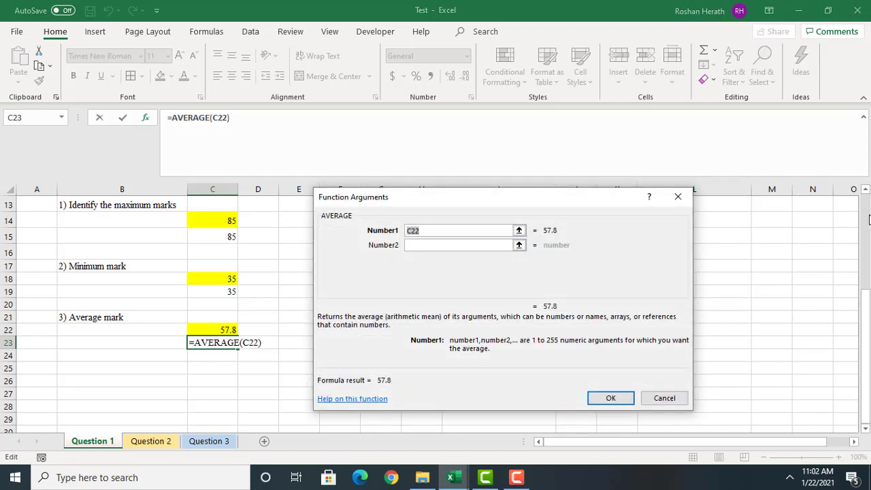
{"action": "scroll", "coordinate": [266, 276], "scroll_direction": "up", "scroll_amount": 4}
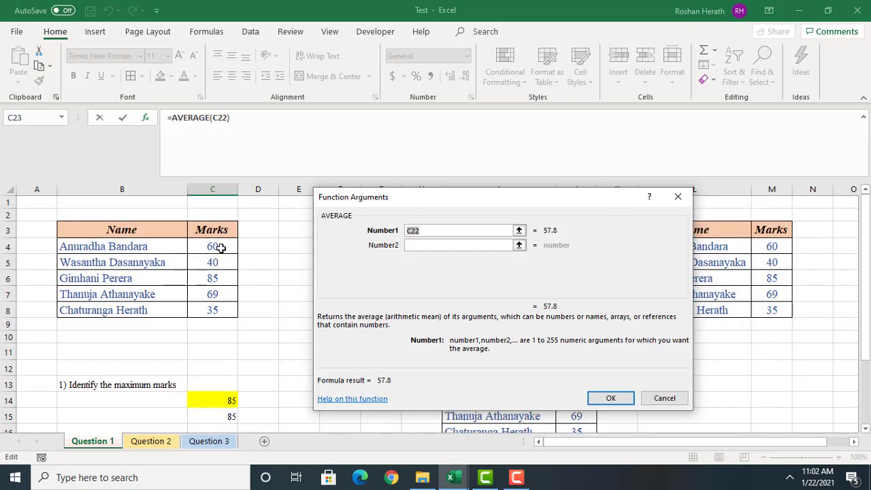
{"action": "left_click_drag", "start_coordinate": [215, 246], "coordinate": [219, 306]}
{"action": "left_click", "coordinate": [610, 399]}
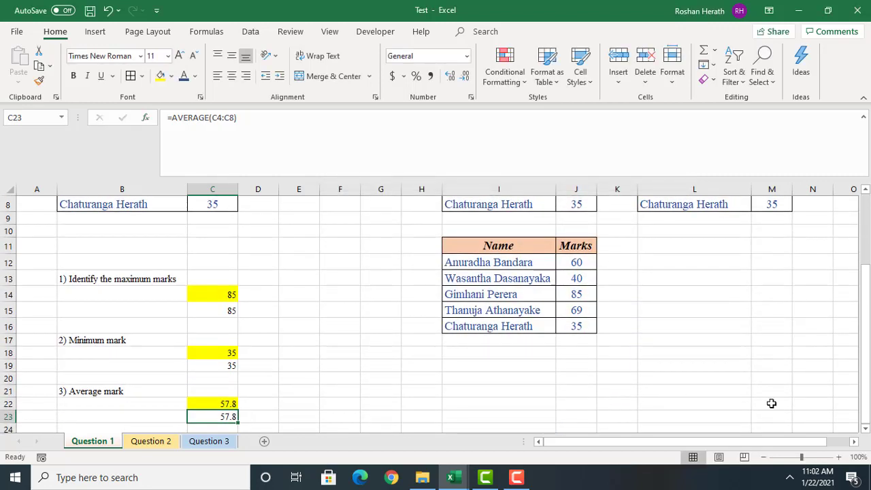
Step: Enter the label "4) Total marks" in cell B25
{"action": "left_click", "coordinate": [866, 430]}
{"action": "left_click", "coordinate": [866, 430]}
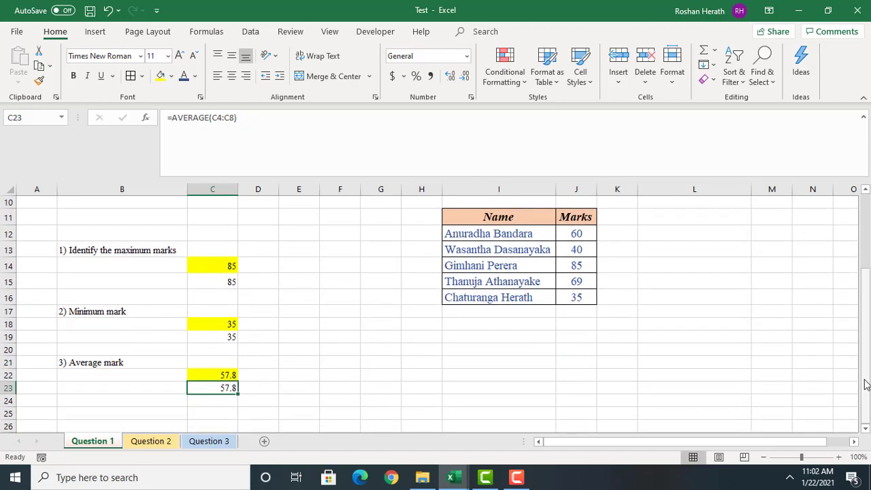
{"action": "left_click_drag", "start_coordinate": [866, 384], "coordinate": [866, 302]}
{"action": "scroll", "coordinate": [866, 430], "scroll_direction": "down", "scroll_amount": 3}
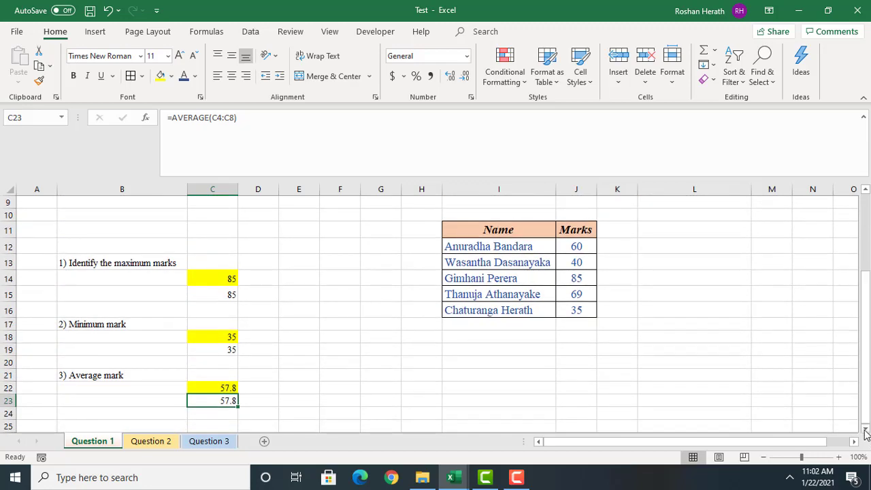
{"action": "scroll", "coordinate": [866, 432], "scroll_direction": "down", "scroll_amount": 2}
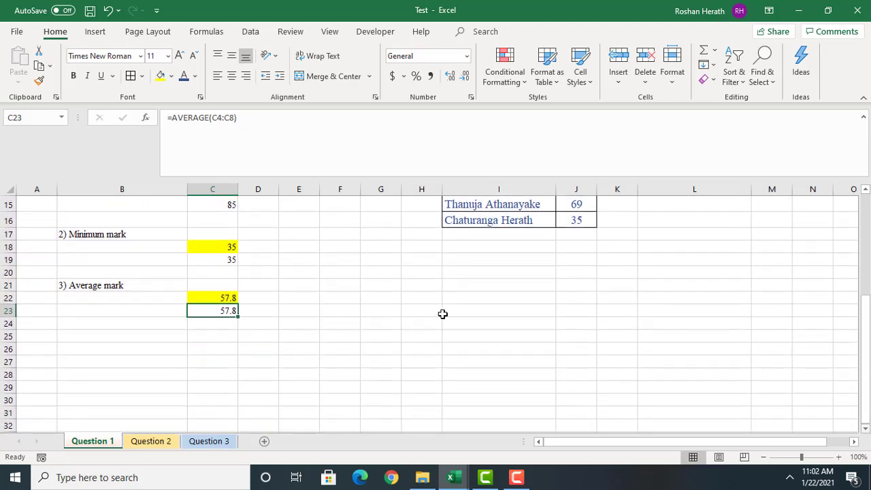
{"action": "left_click", "coordinate": [78, 337]}
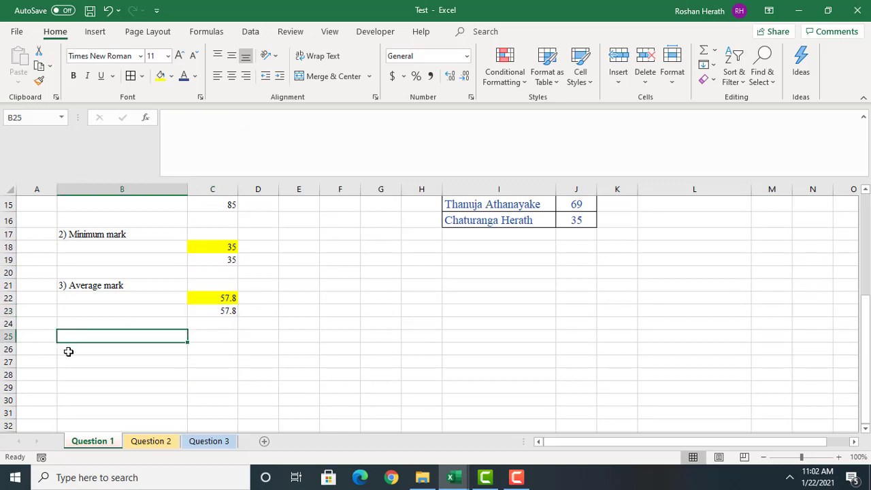
{"action": "left_click", "coordinate": [68, 350]}
{"action": "left_click", "coordinate": [68, 338]}
{"action": "type", "text": "4)"}
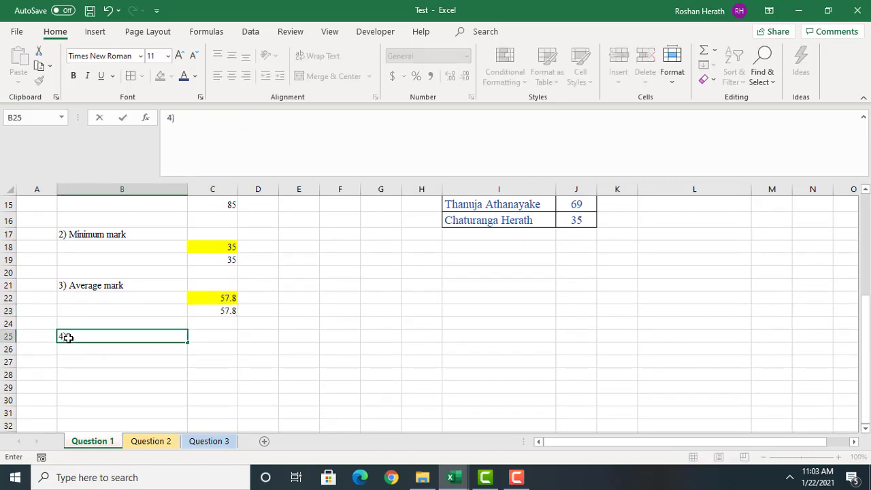
{"action": "type", "text": " Total marks"}
Step: Enter the formula =SUM(C4:C8) in cell C26 and fill the cell yellow
{"action": "left_click", "coordinate": [198, 352]}
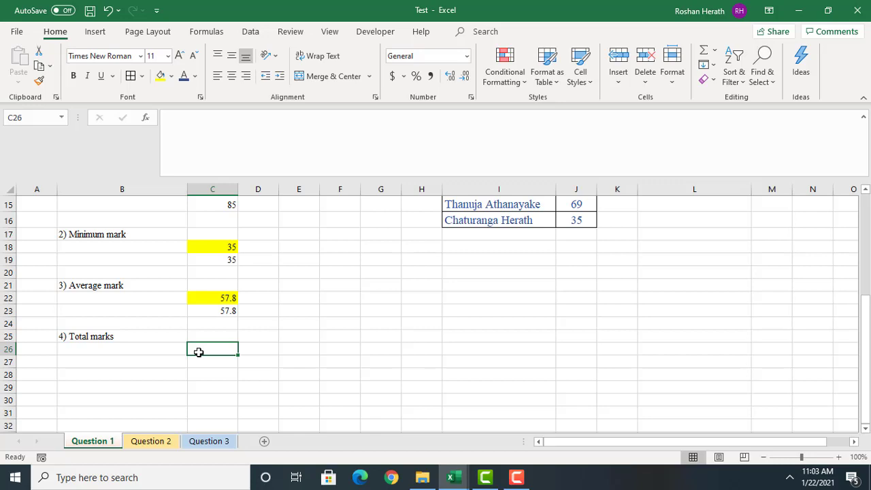
{"action": "type", "text": "=s"}
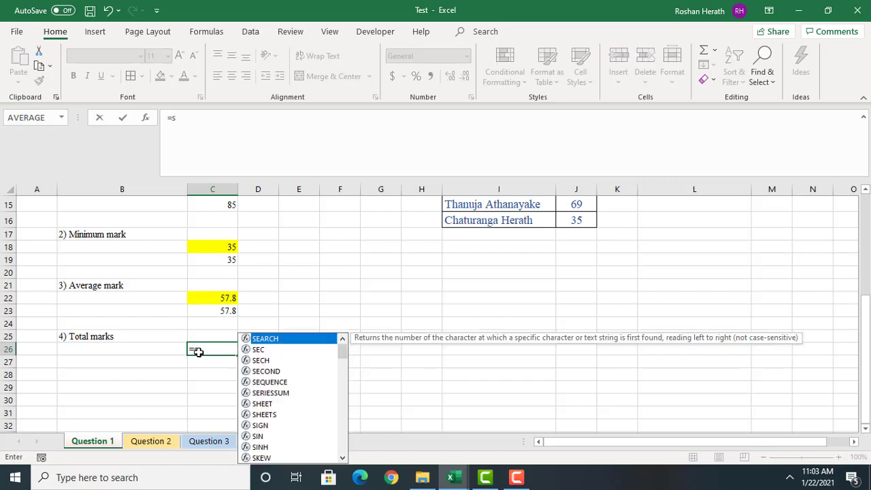
{"action": "type", "text": "u"}
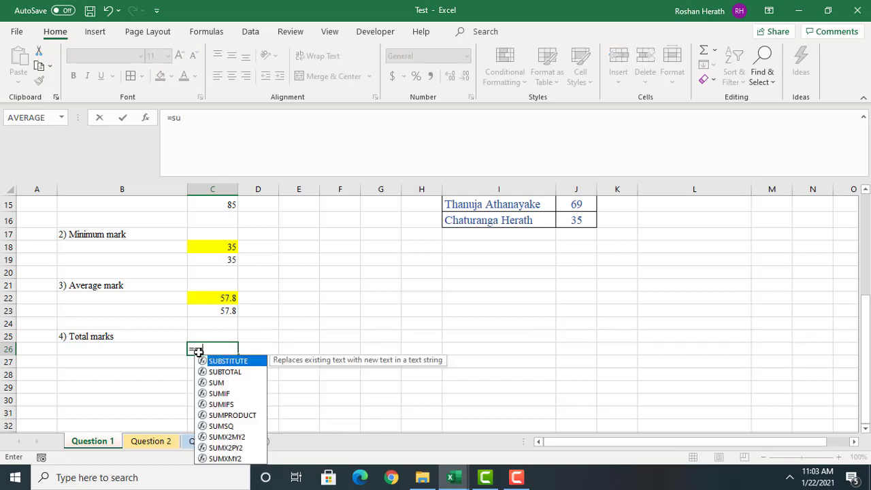
{"action": "double_click", "coordinate": [217, 382]}
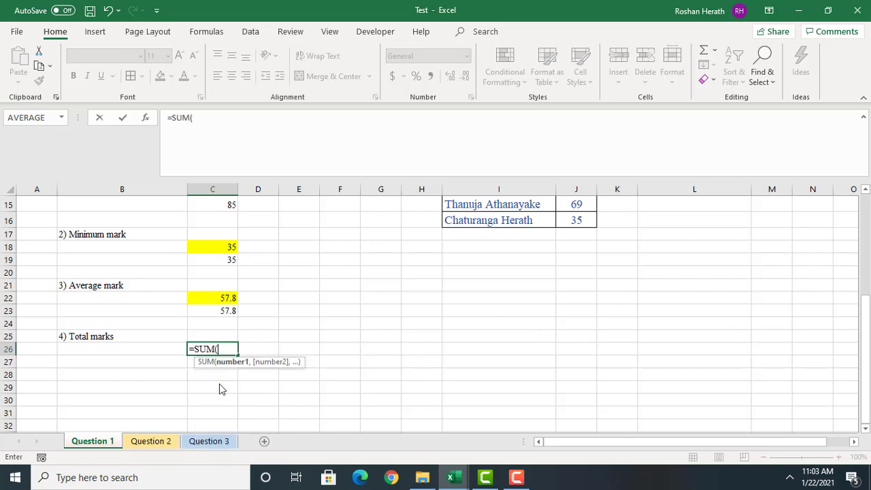
{"action": "scroll", "coordinate": [866, 238], "scroll_direction": "up", "scroll_amount": 5}
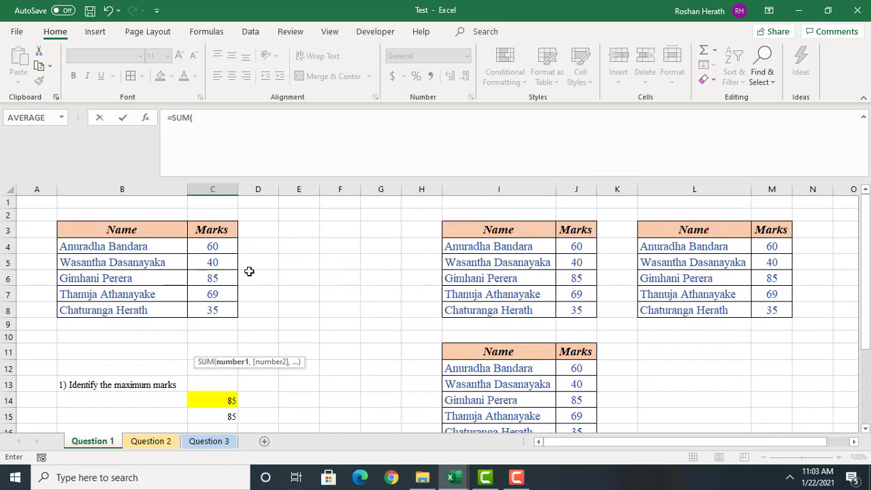
{"action": "left_click_drag", "start_coordinate": [213, 250], "coordinate": [214, 305]}
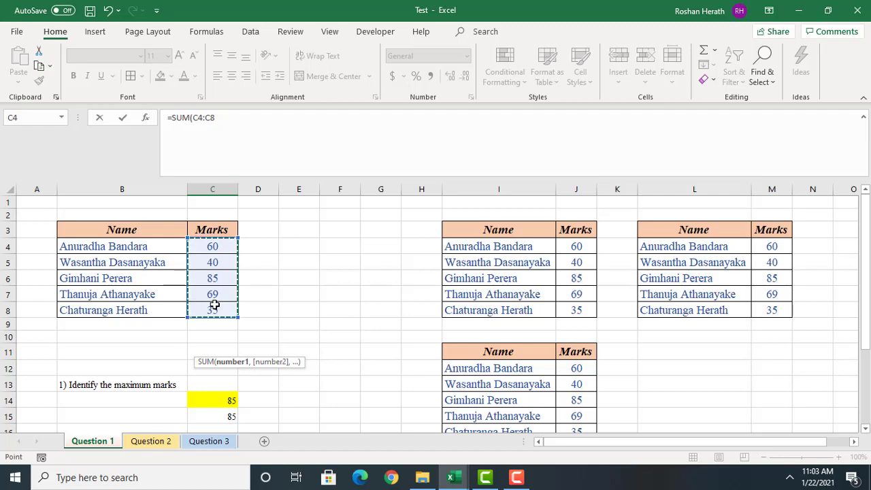
{"action": "type", "text": ")"}
{"action": "key", "text": "Return"}
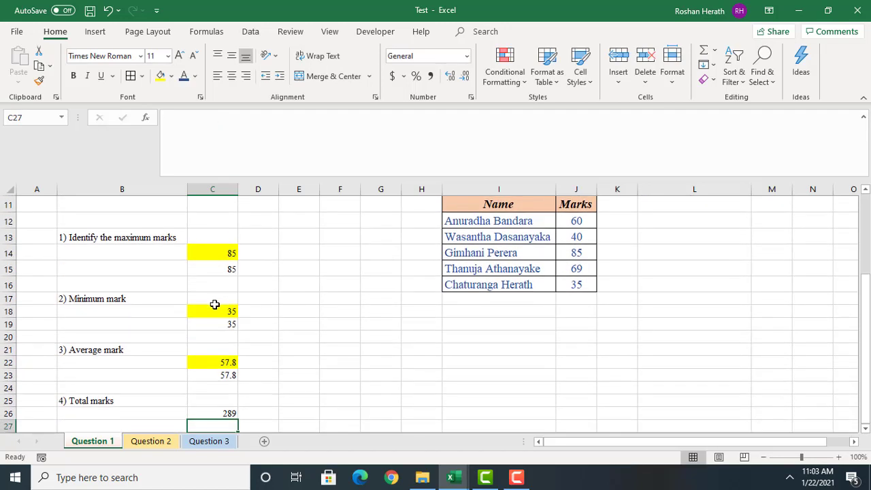
{"action": "left_click", "coordinate": [226, 413]}
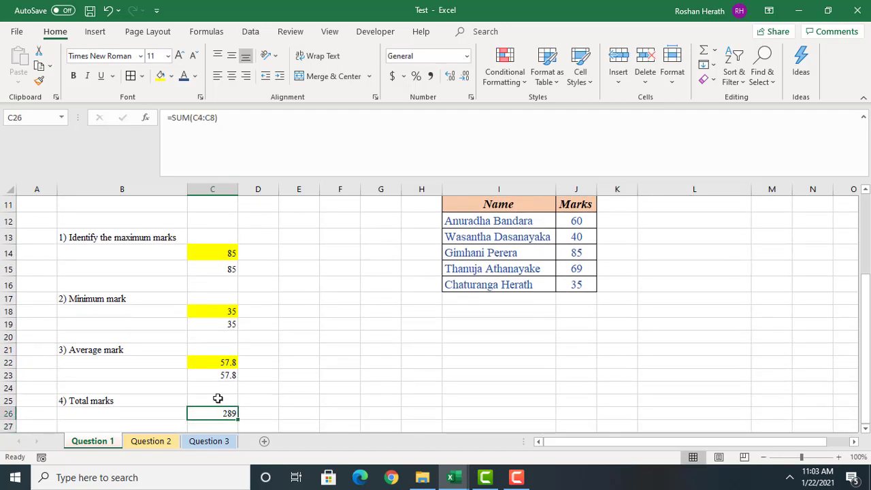
{"action": "left_click", "coordinate": [161, 76]}
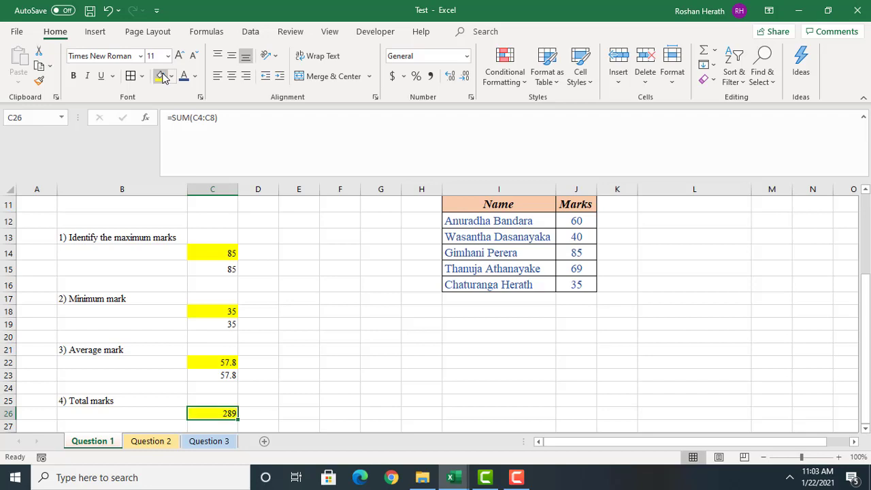
Step: Insert the SUM function in cell C27 through Insert Function, searching for "sum" and setting Number1 to the marks C4:C8
{"action": "left_click", "coordinate": [865, 429]}
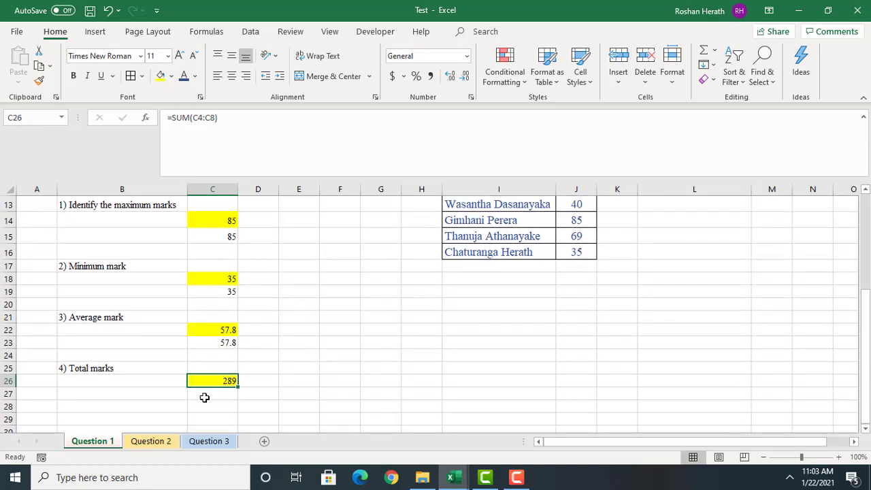
{"action": "left_click", "coordinate": [202, 396]}
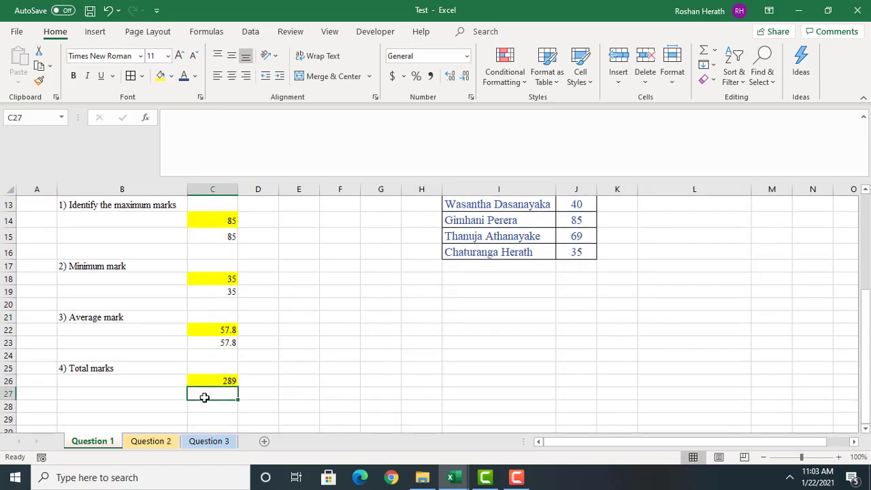
{"action": "left_click", "coordinate": [142, 120]}
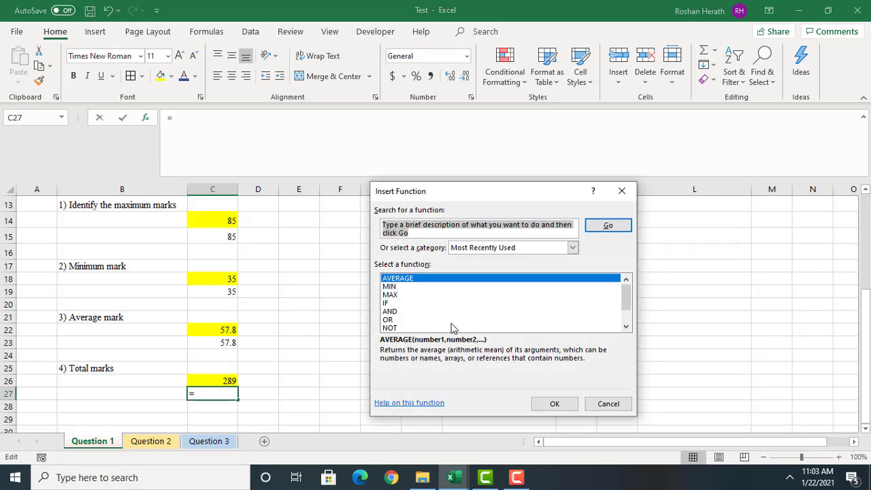
{"action": "type", "text": "sum"}
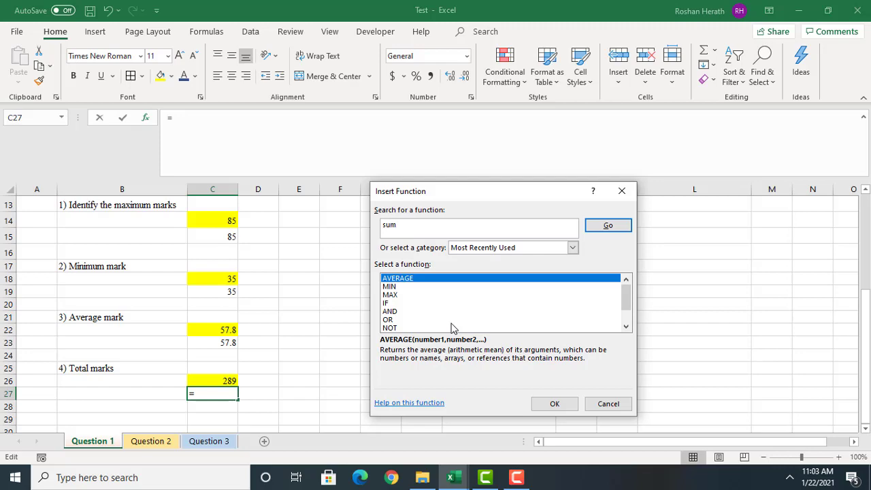
{"action": "key", "text": "Return"}
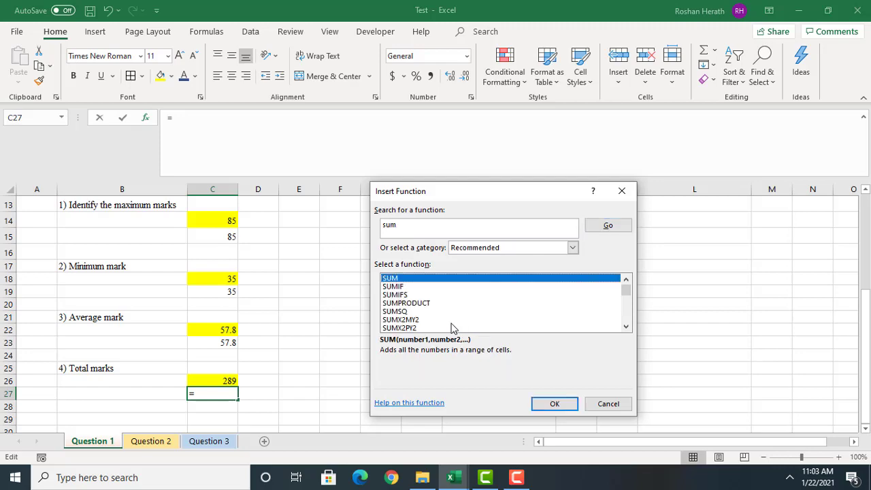
{"action": "left_click", "coordinate": [550, 402]}
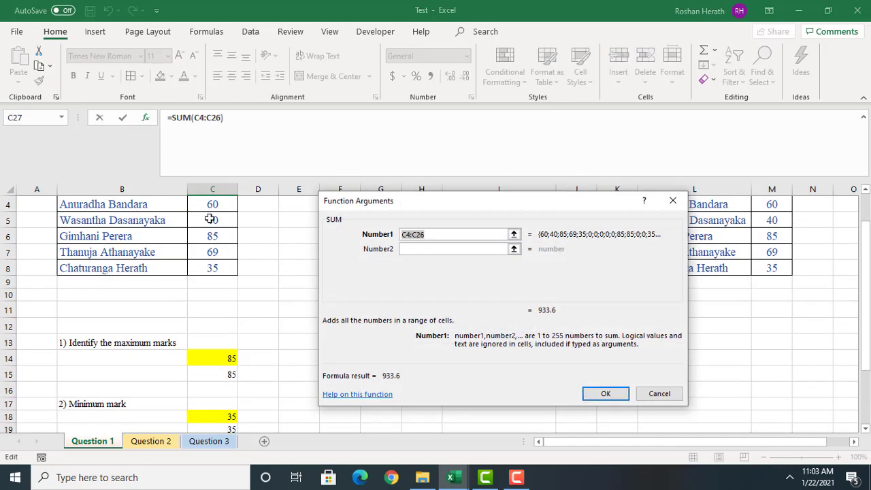
{"action": "scroll", "coordinate": [198, 225], "scroll_direction": "up", "scroll_amount": 1}
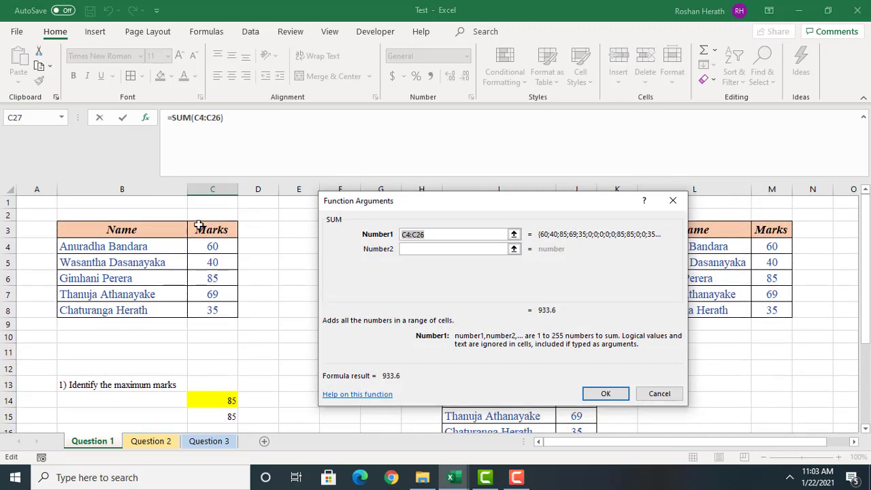
{"action": "left_click_drag", "start_coordinate": [207, 246], "coordinate": [210, 311]}
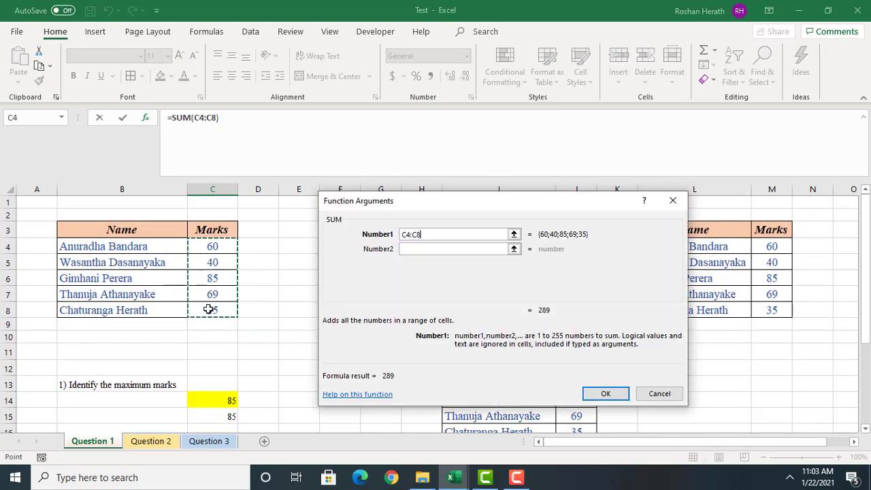
{"action": "left_click", "coordinate": [605, 393]}
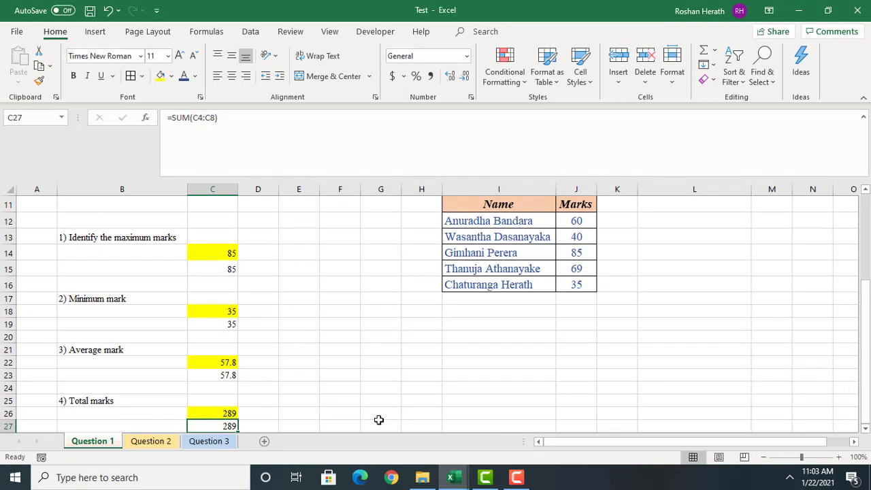
{"action": "left_click", "coordinate": [866, 429]}
{"action": "left_click", "coordinate": [866, 428]}
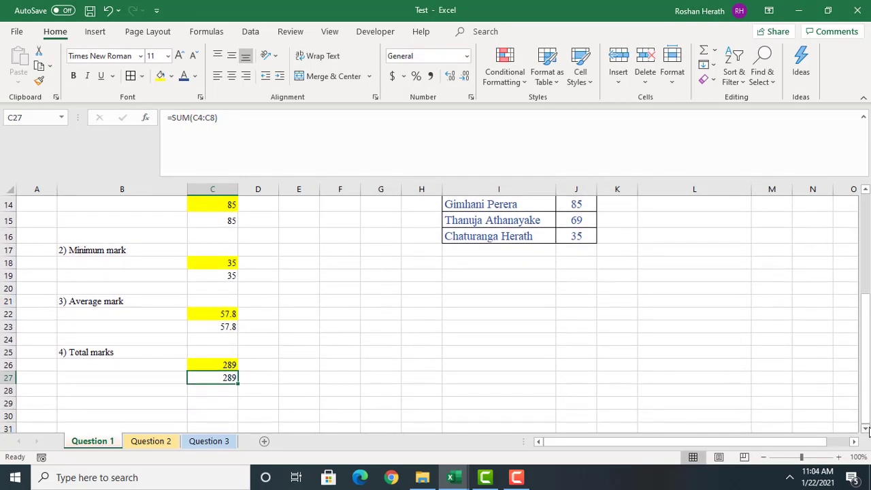
{"action": "left_click_drag", "start_coordinate": [867, 396], "coordinate": [869, 293]}
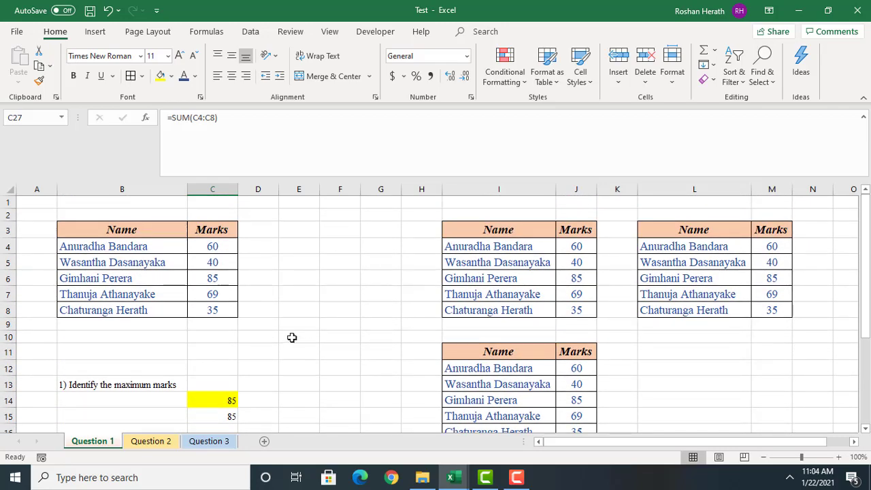
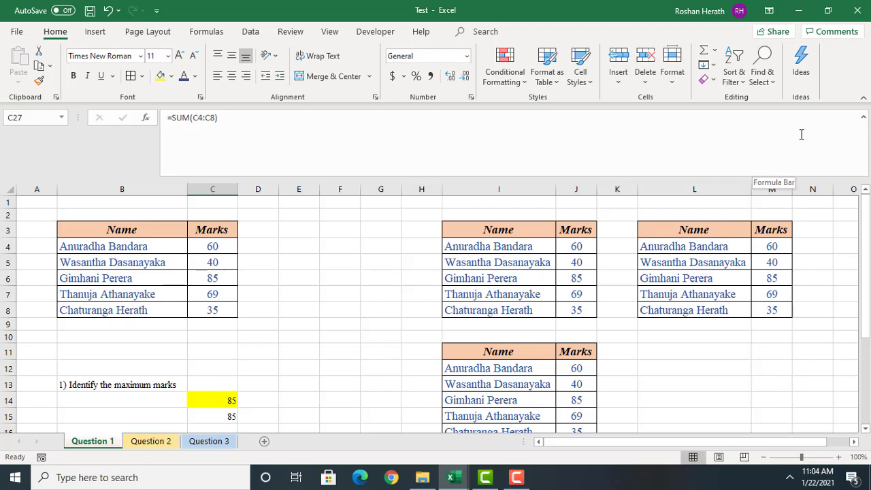
{"action": "left_click", "coordinate": [421, 32]}
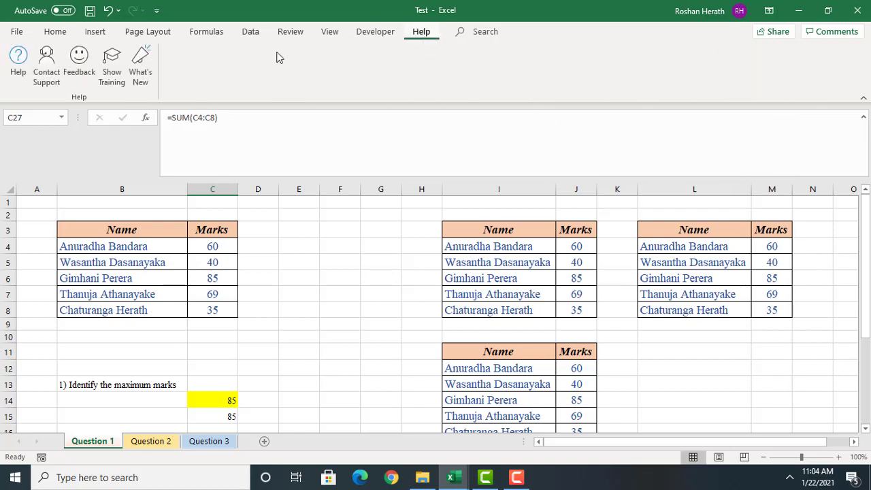
Step: Search the workbook for "what is the fomula for total" and close the Find and Replace dialog
{"action": "left_click", "coordinate": [462, 38]}
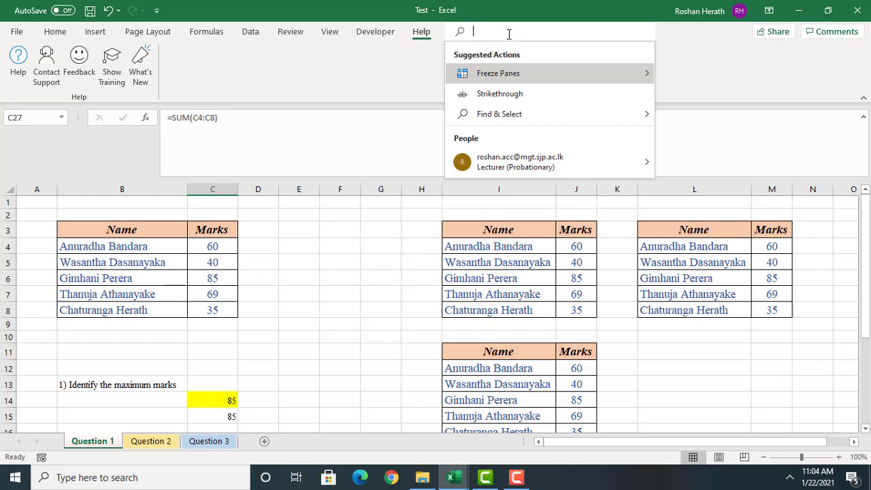
{"action": "type", "text": "w"}
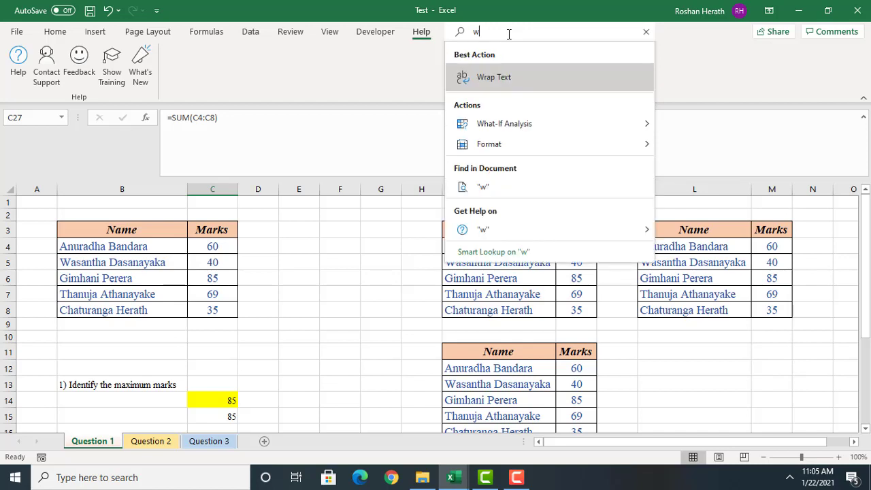
{"action": "type", "text": "hat"}
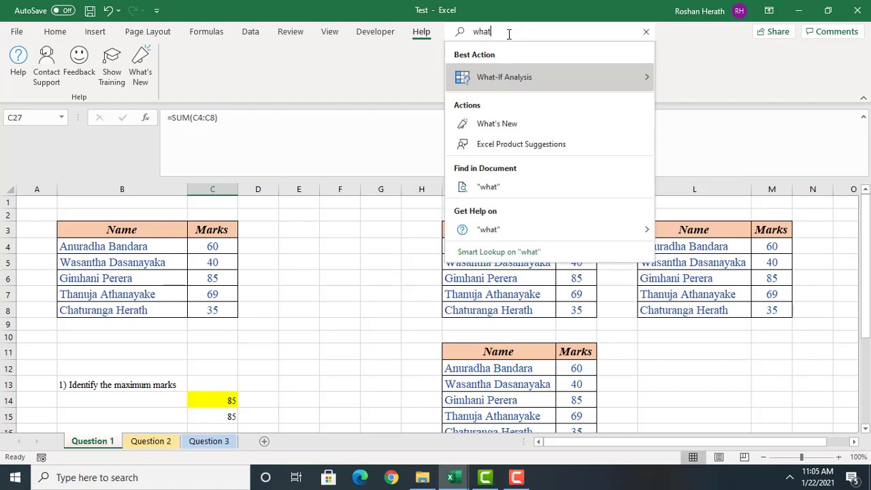
{"action": "type", "text": " is the "}
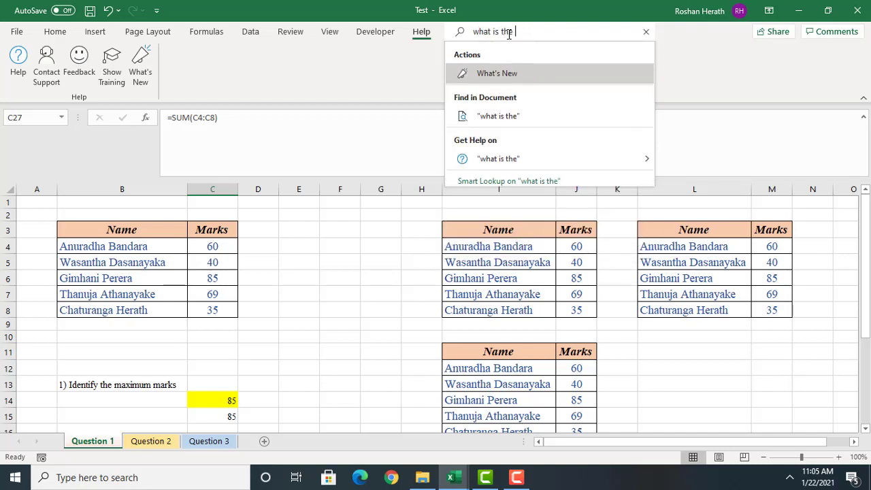
{"action": "type", "text": "fom"}
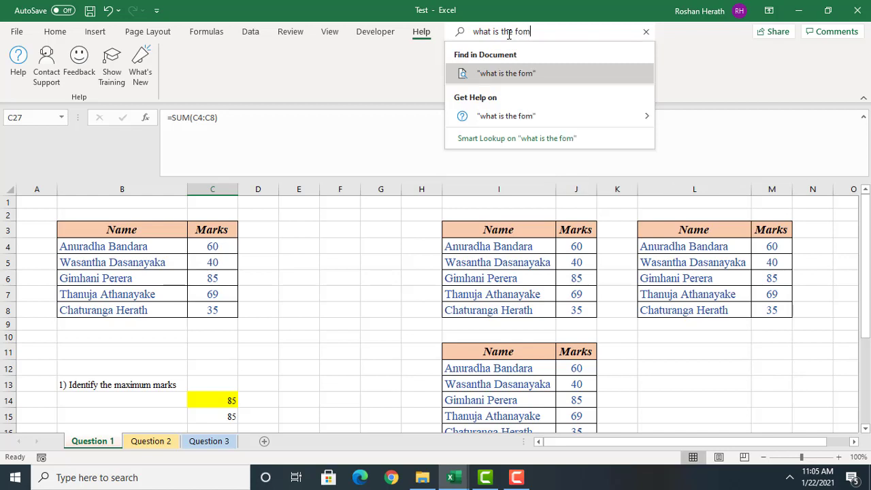
{"action": "type", "text": "ula for "}
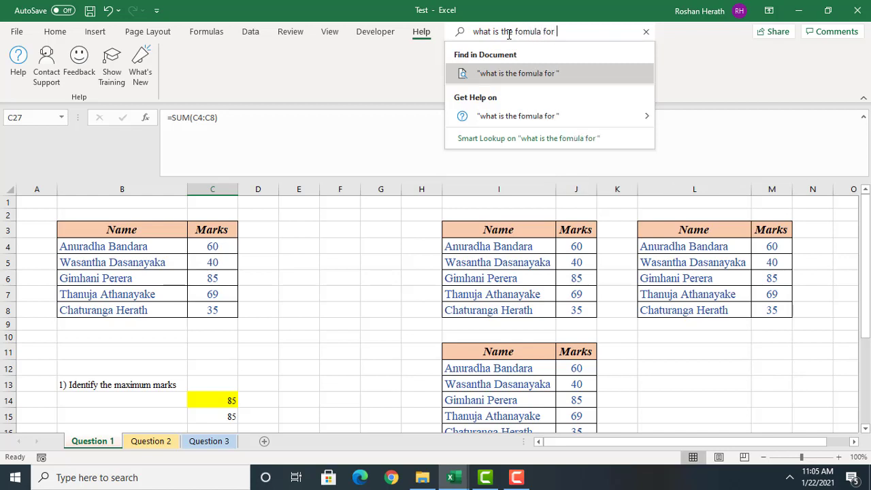
{"action": "type", "text": "total"}
{"action": "key", "text": "Return"}
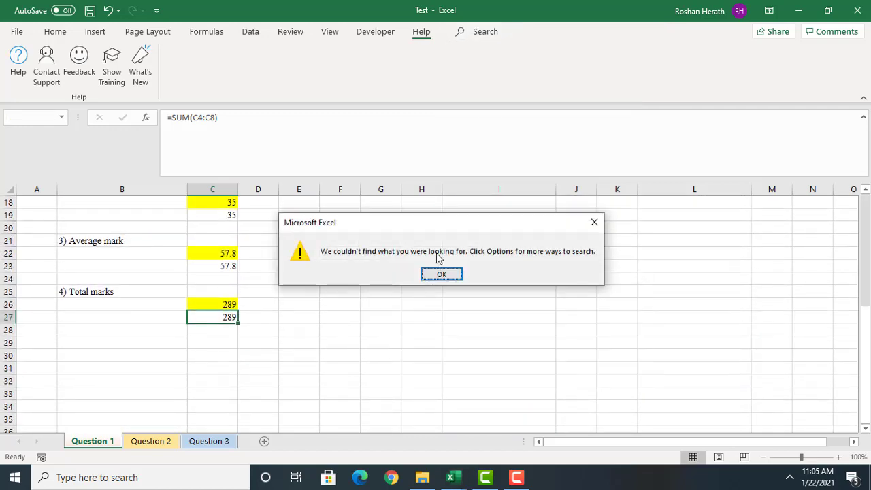
{"action": "left_click", "coordinate": [436, 276]}
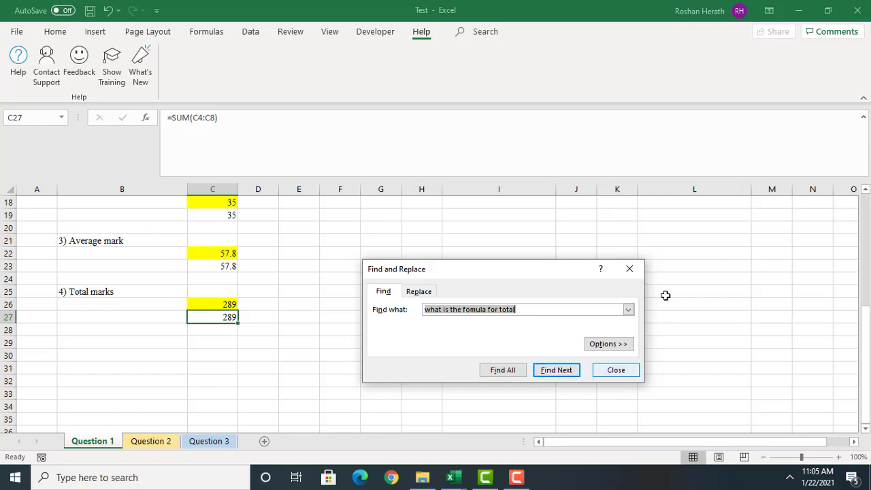
{"action": "left_click", "coordinate": [627, 270]}
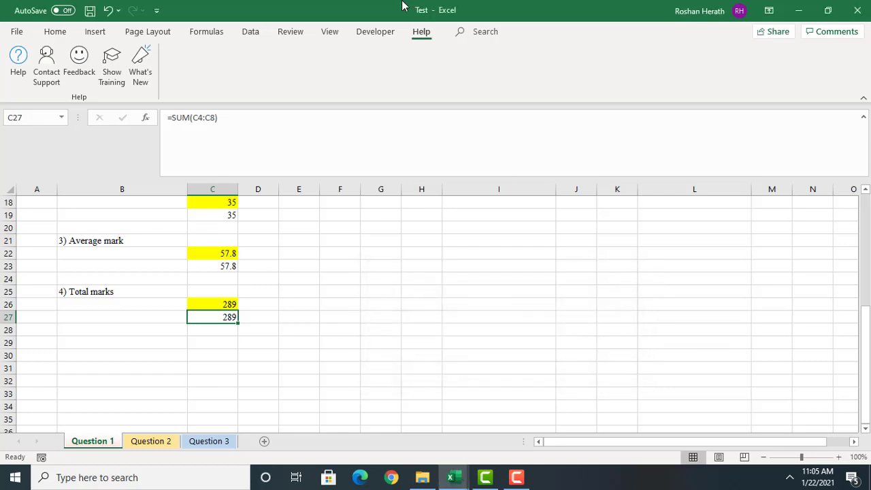
Step: Search Excel Help for "what is the funtion for total" and look through the listed topics
{"action": "left_click", "coordinate": [18, 77]}
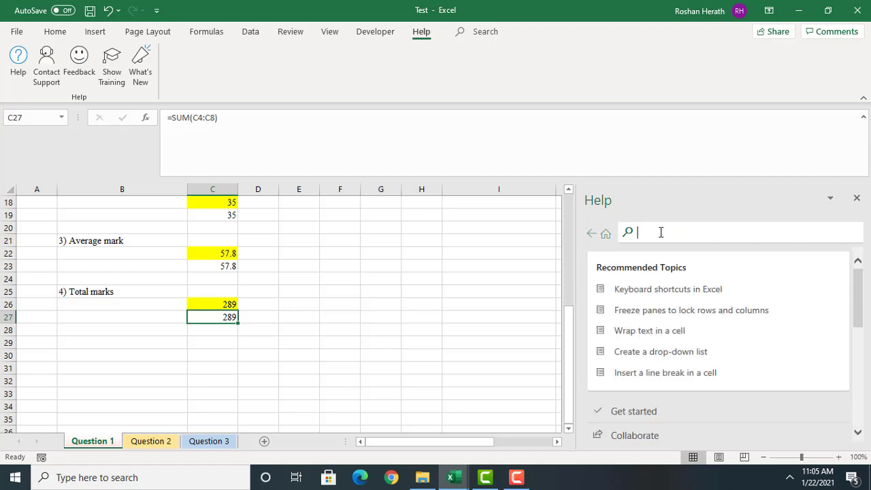
{"action": "type", "text": "what v"}
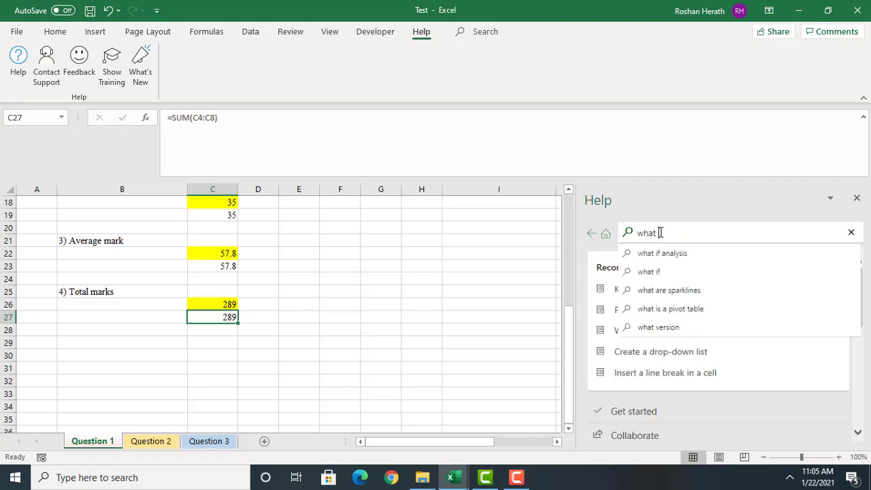
{"action": "type", "text": " the "}
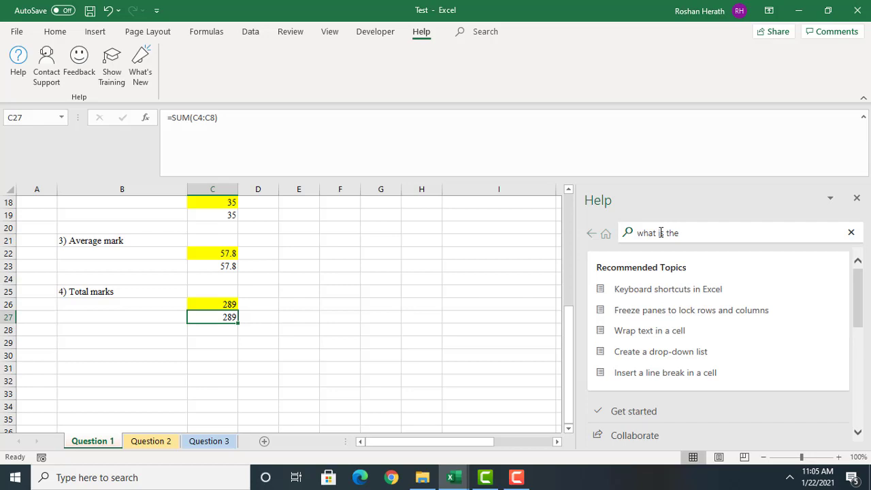
{"action": "type", "text": "f"}
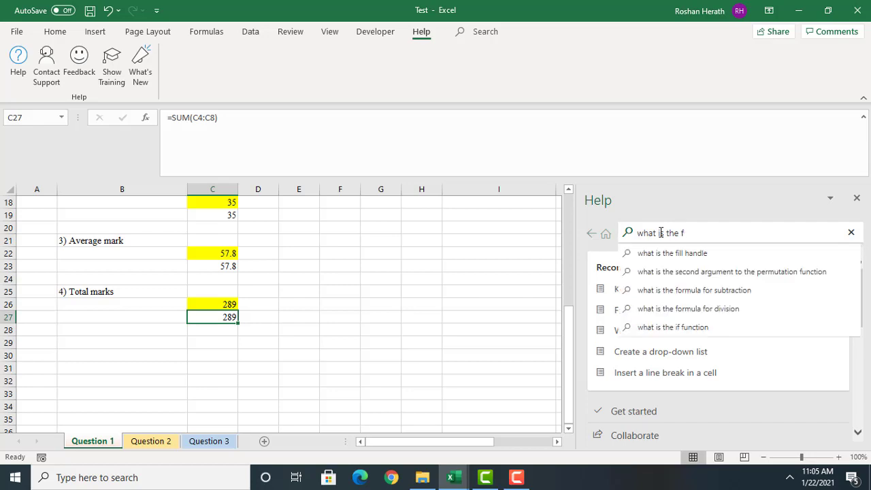
{"action": "type", "text": "untion for t"}
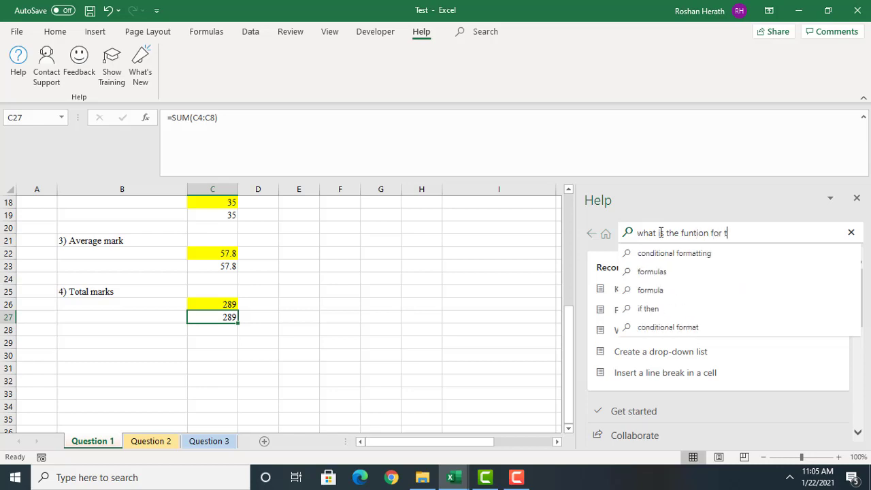
{"action": "type", "text": "otal"}
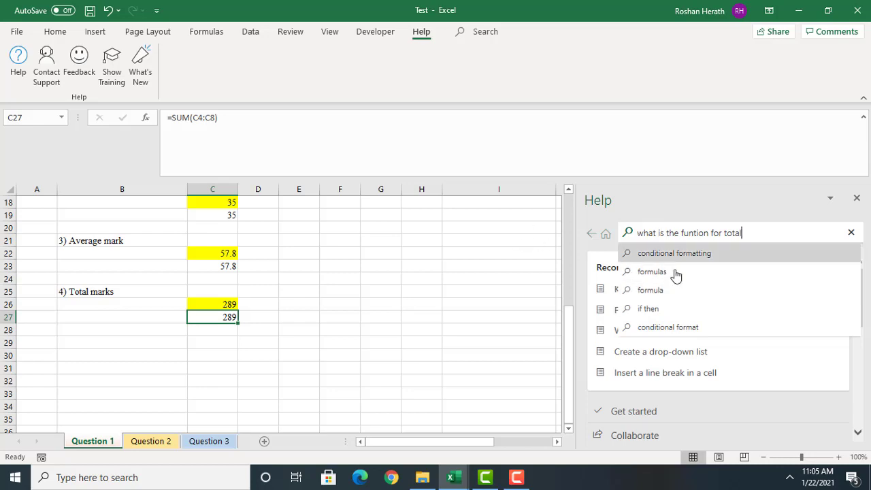
{"action": "key", "text": "Return"}
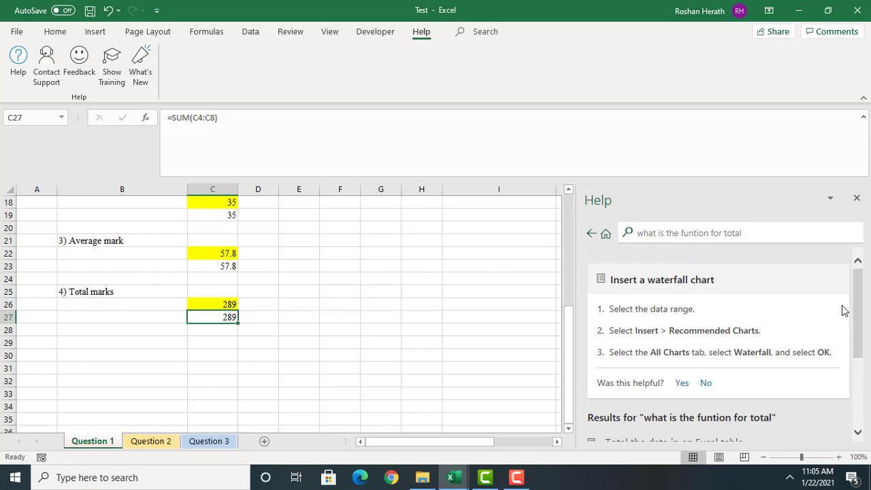
{"action": "left_click_drag", "start_coordinate": [861, 301], "coordinate": [861, 374]}
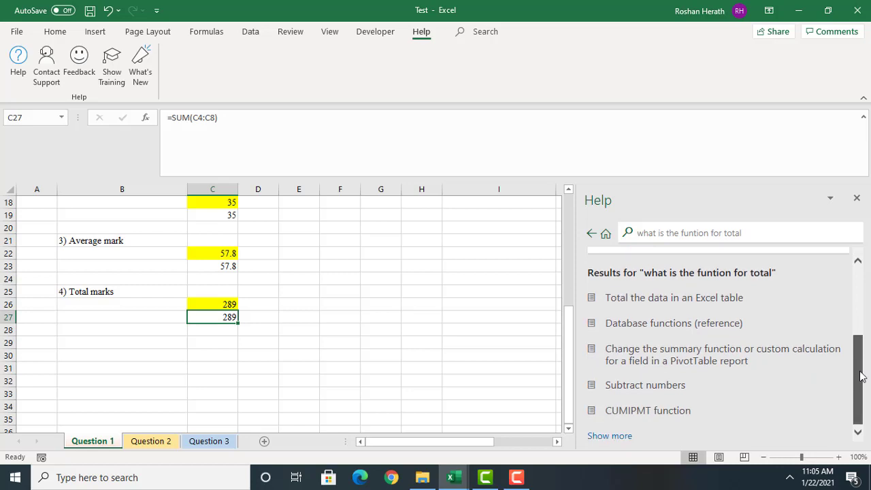
{"action": "left_click_drag", "start_coordinate": [861, 376], "coordinate": [858, 305]}
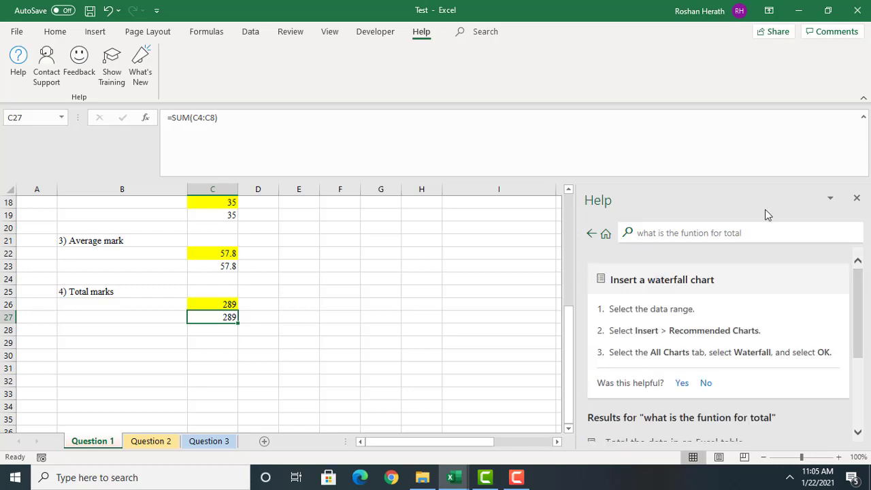
Step: Reword the Help search to "what is the funtion to take total", look through the results and close Help
{"action": "left_click", "coordinate": [748, 233]}
{"action": "left_click", "coordinate": [725, 233]}
{"action": "key", "text": "BackSpace"}
{"action": "key", "text": "BackSpace"}
{"action": "key", "text": "BackSpace"}
{"action": "key", "text": "BackSpace"}
{"action": "type", "text": "to "}
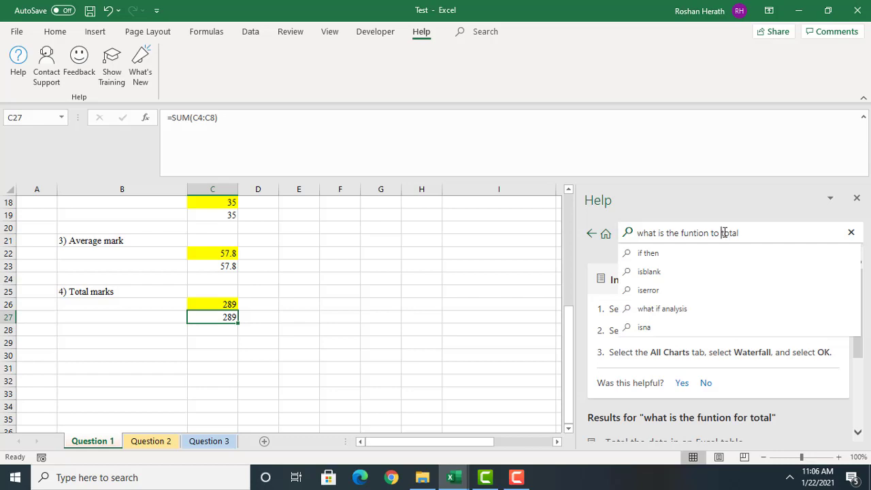
{"action": "type", "text": "t"}
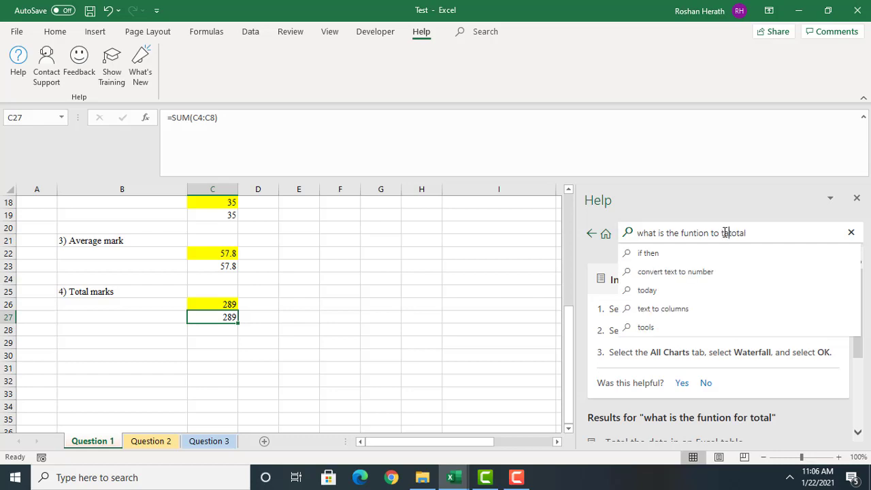
{"action": "type", "text": "ake"}
{"action": "key", "text": "Return"}
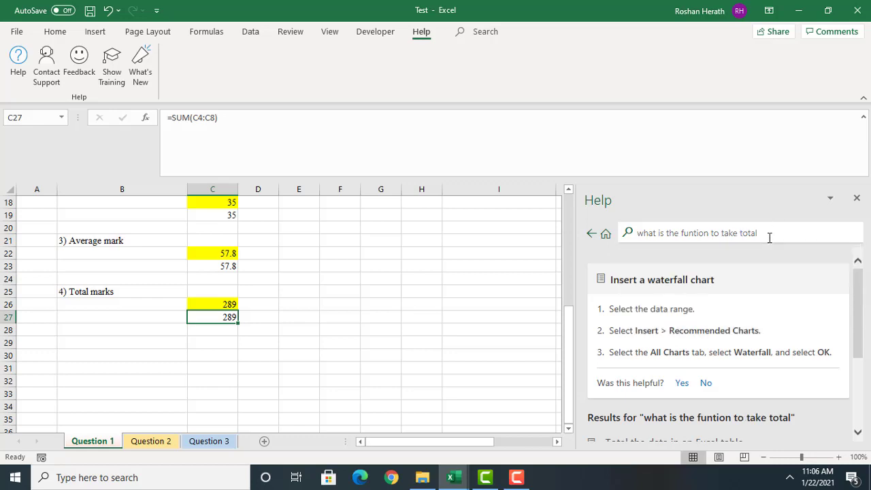
{"action": "left_click_drag", "start_coordinate": [855, 300], "coordinate": [858, 374]}
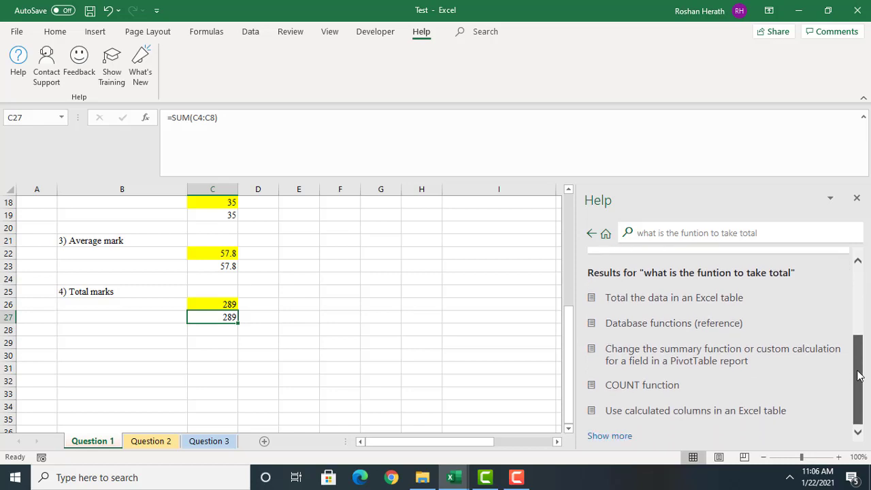
{"action": "left_click_drag", "start_coordinate": [859, 374], "coordinate": [858, 374]}
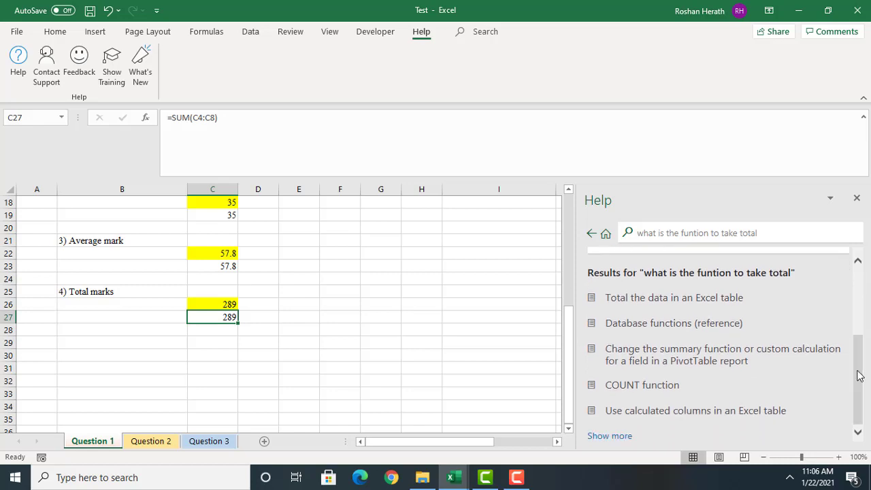
{"action": "left_click", "coordinate": [857, 198]}
Step: Switch to Google Chrome and search Google for "what is the funtion to take total in excel"
{"action": "left_click", "coordinate": [389, 478]}
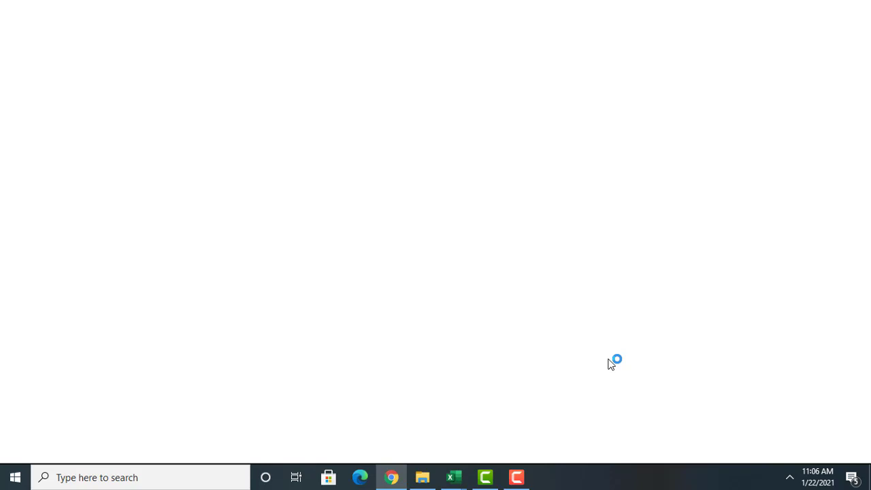
{"action": "left_click", "coordinate": [790, 477]}
{"action": "left_click", "coordinate": [567, 258]}
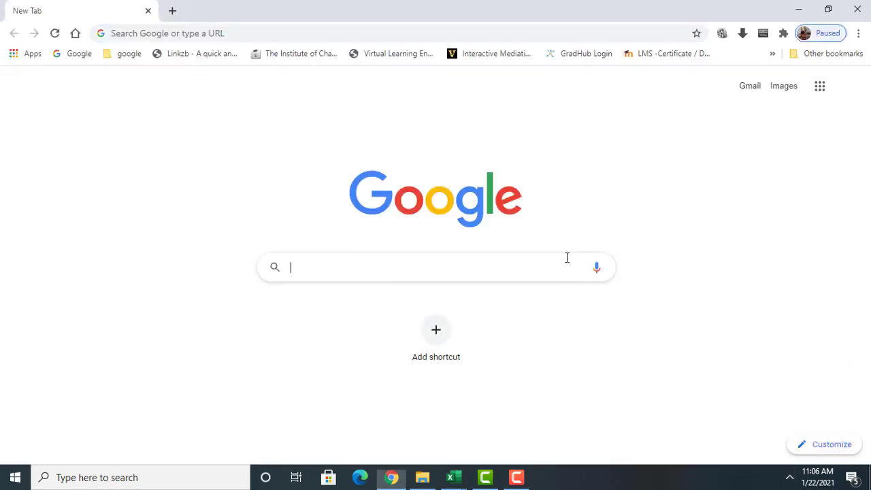
{"action": "type", "text": "wh"}
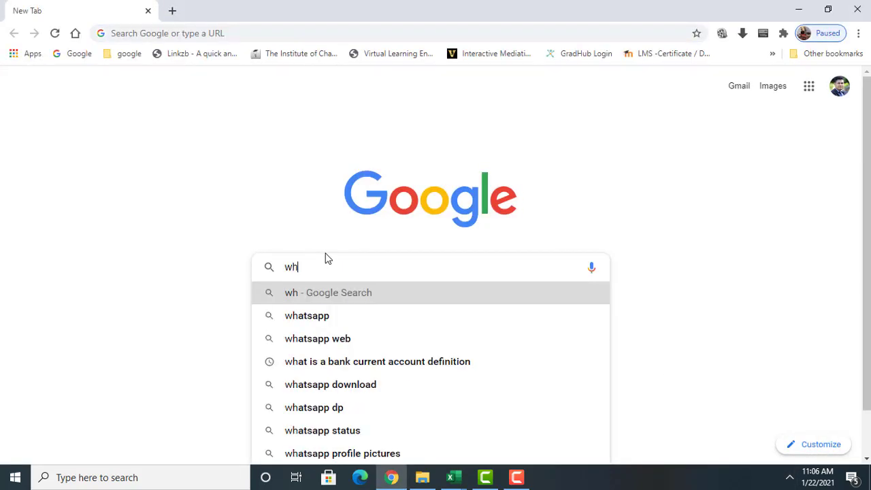
{"action": "type", "text": "at is th"}
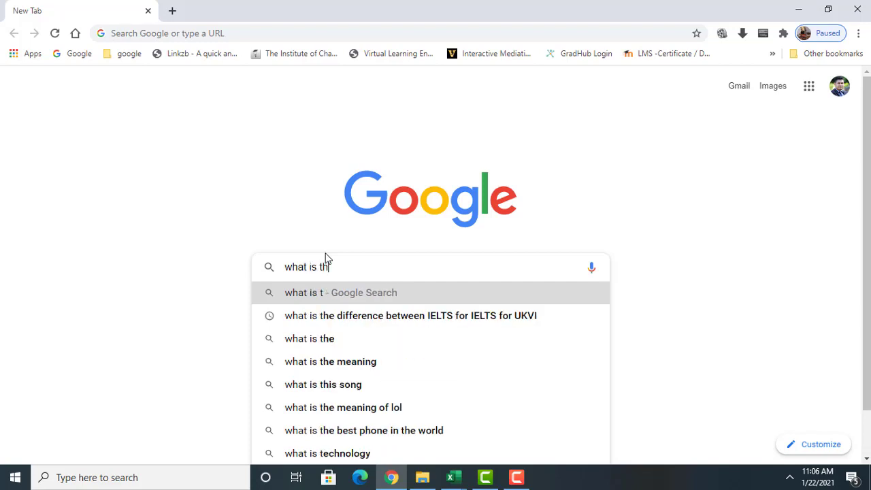
{"action": "type", "text": "e f"}
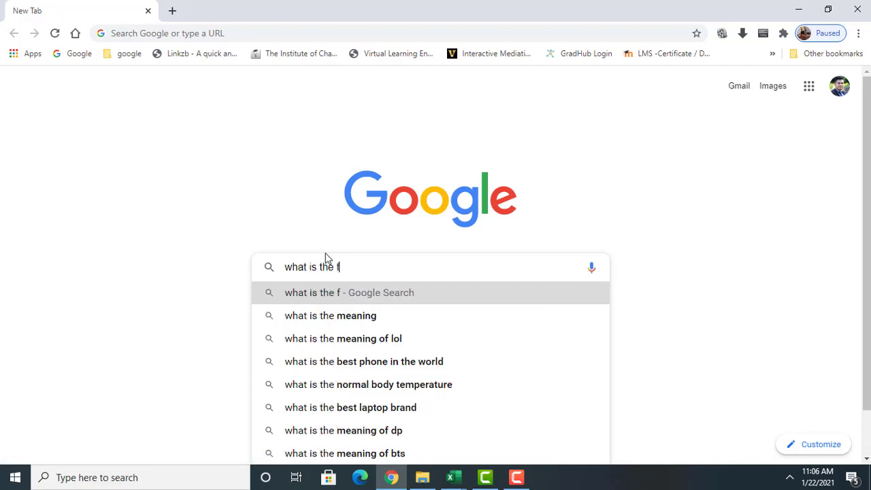
{"action": "type", "text": "untio"}
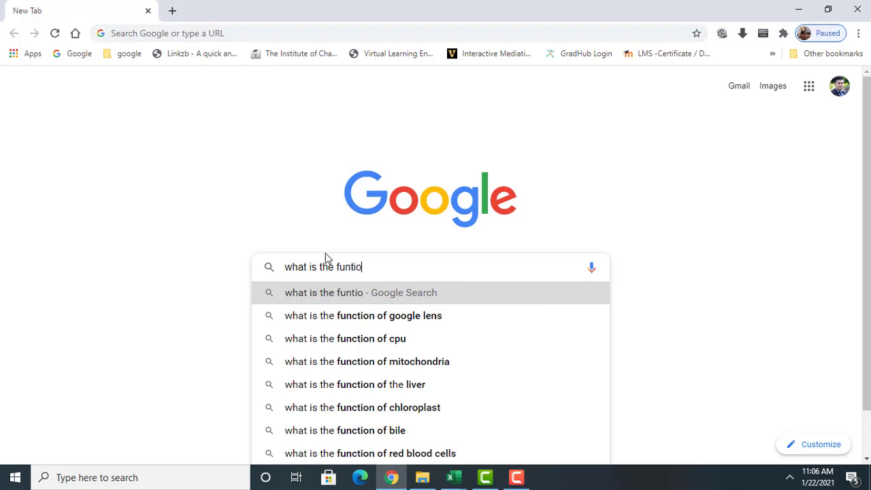
{"action": "type", "text": "n to t"}
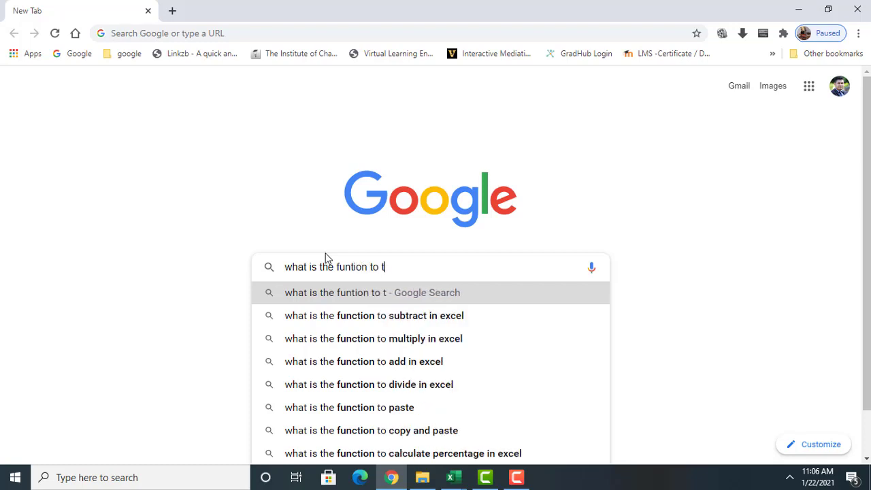
{"action": "type", "text": "ake "}
{"action": "type", "text": "to"}
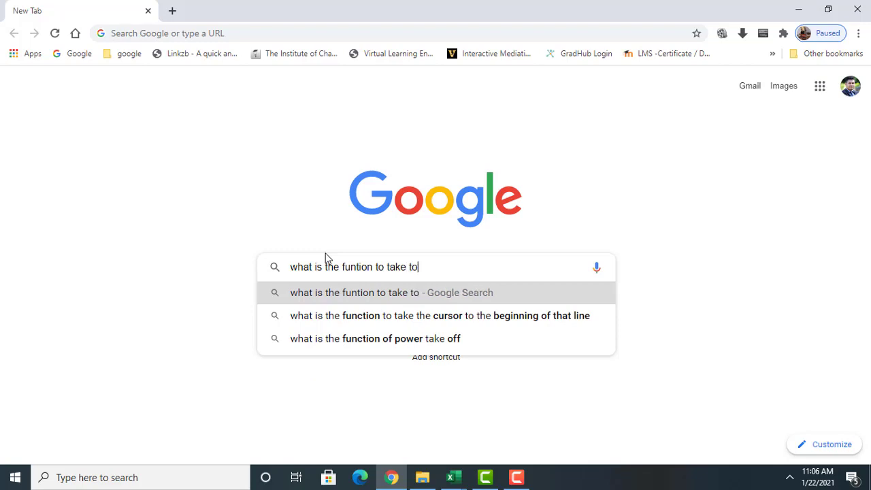
{"action": "type", "text": "tal in excel"}
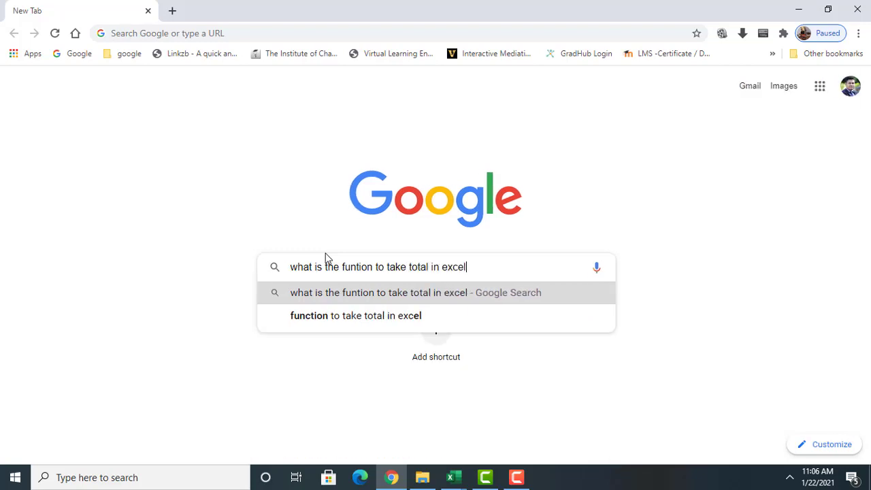
{"action": "key", "text": "Return"}
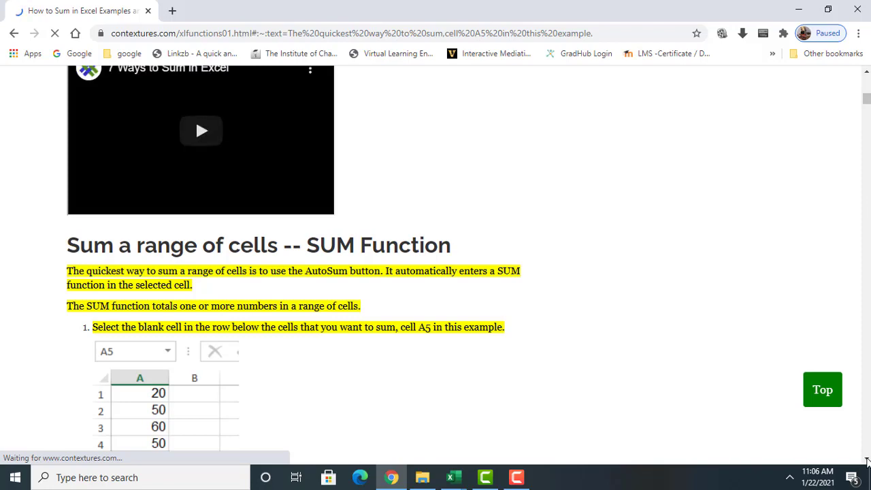
Step: Read the section on summing a range of cells with the SUM function on the contextures.com page
{"action": "left_click", "coordinate": [866, 459]}
{"action": "left_click", "coordinate": [867, 460]}
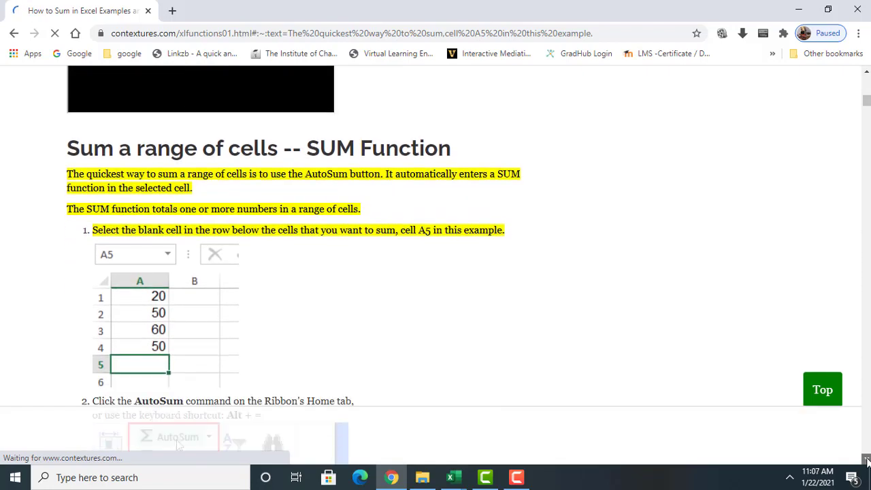
{"action": "left_click", "coordinate": [867, 461]}
{"action": "left_click", "coordinate": [867, 461]}
{"action": "left_click", "coordinate": [866, 461]}
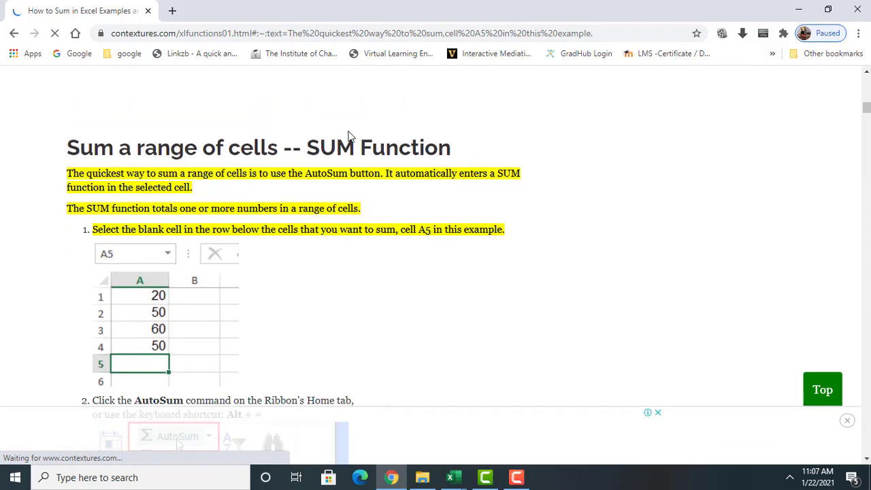
Step: Look through the rest of the SUM function page, including the grand total and running total sections, and close the page
{"action": "left_click", "coordinate": [868, 257]}
{"action": "left_click", "coordinate": [868, 257]}
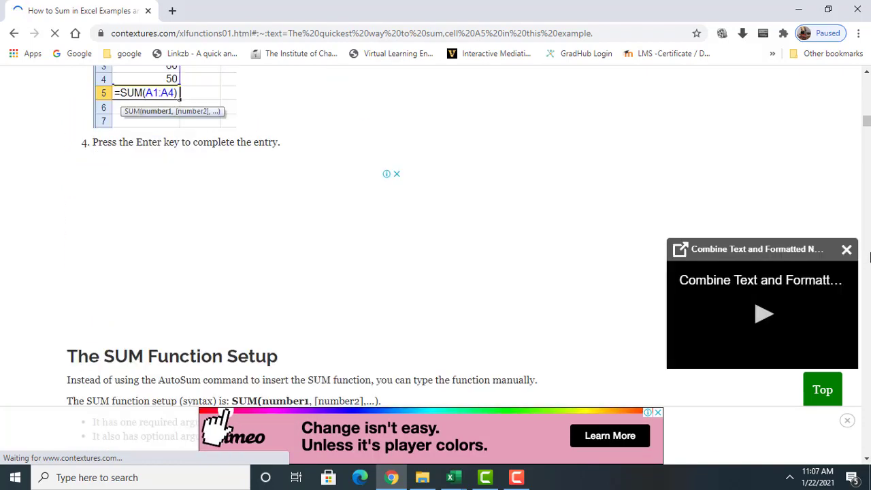
{"action": "left_click", "coordinate": [869, 256]}
{"action": "left_click", "coordinate": [869, 257]}
{"action": "left_click", "coordinate": [869, 256]}
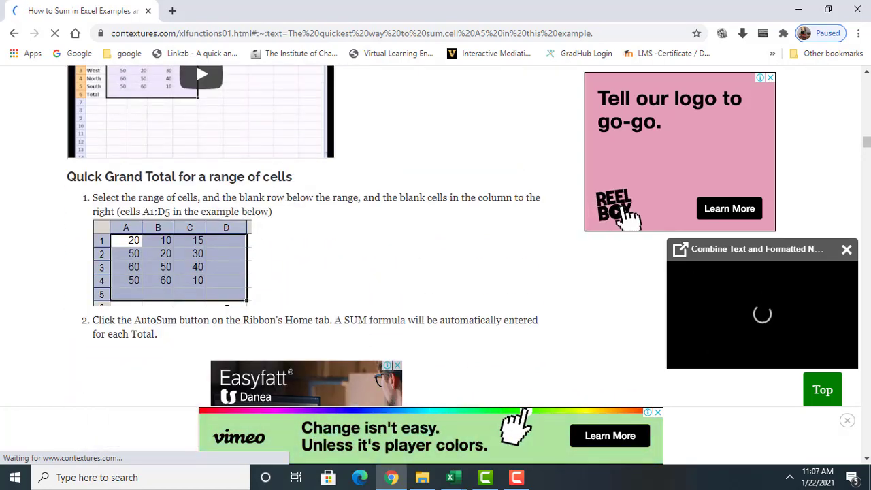
{"action": "left_click", "coordinate": [869, 256]}
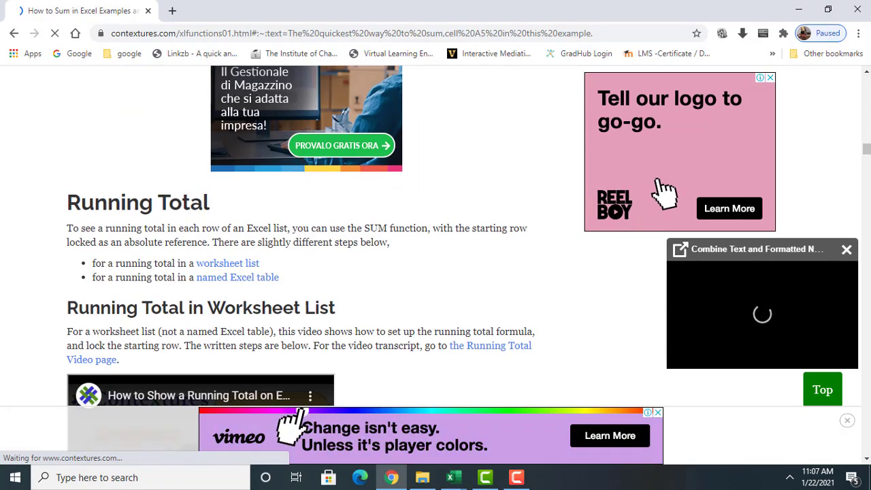
{"action": "left_click", "coordinate": [868, 256]}
{"action": "left_click", "coordinate": [869, 256]}
{"action": "left_click", "coordinate": [868, 256]}
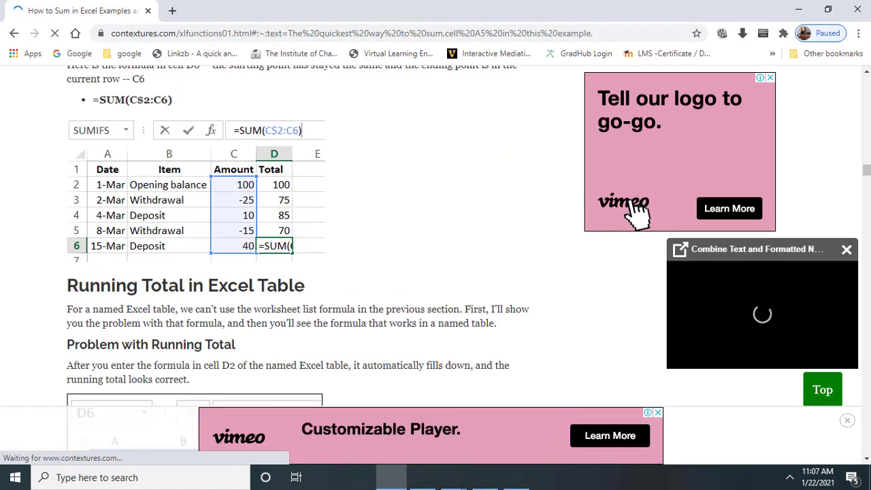
{"action": "left_click", "coordinate": [868, 256]}
{"action": "left_click", "coordinate": [869, 257]}
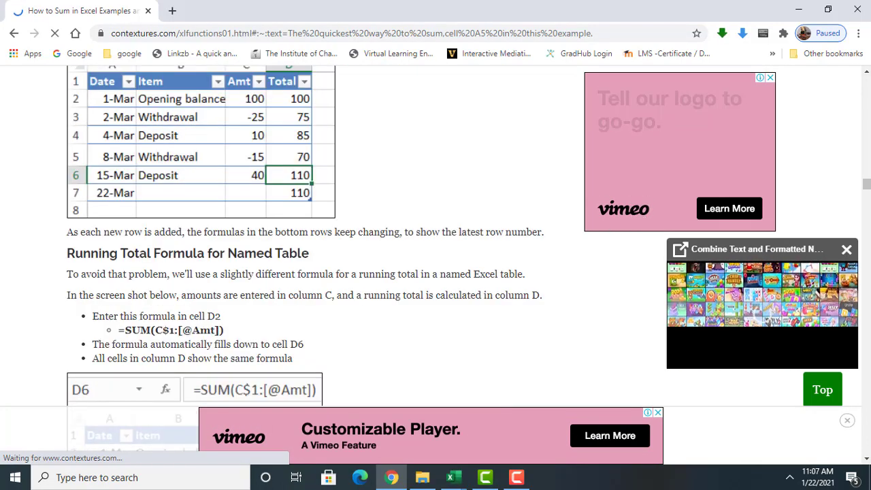
{"action": "left_click", "coordinate": [148, 11]}
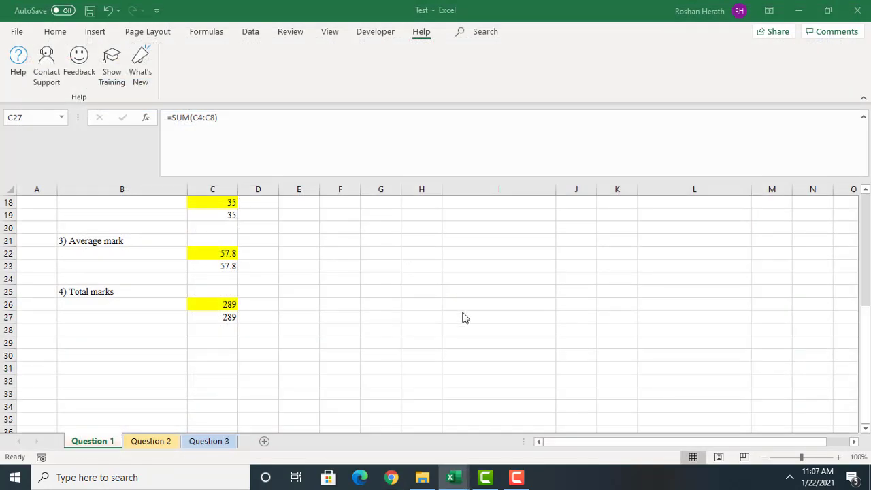
Step: Return to the Test workbook and look over the marks tables and answers on the Question 1 sheet
{"action": "left_click", "coordinate": [464, 317]}
{"action": "left_click_drag", "start_coordinate": [869, 348], "coordinate": [866, 243]}
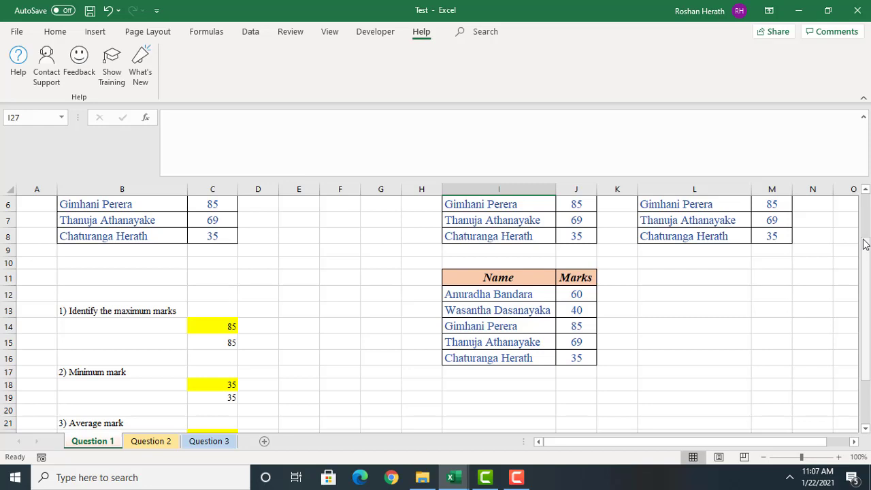
{"action": "left_click", "coordinate": [55, 35]}
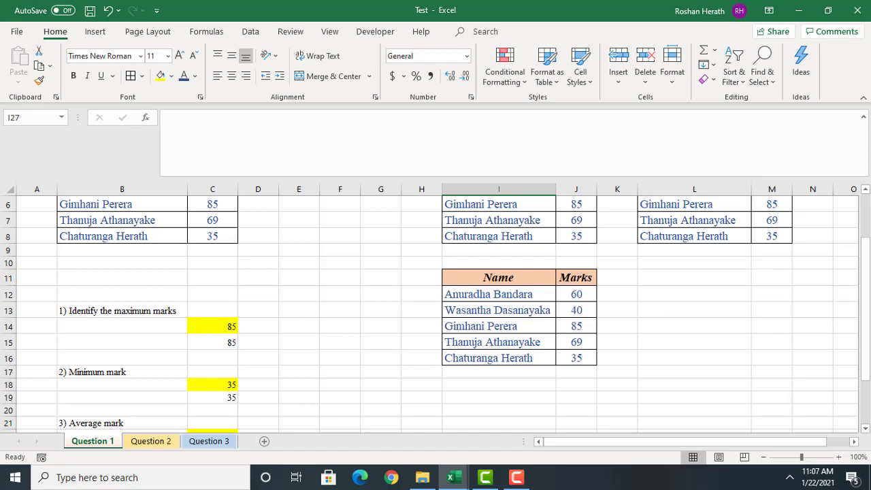
{"action": "left_click", "coordinate": [863, 209]}
{"action": "scroll", "coordinate": [863, 238], "scroll_direction": "down", "scroll_amount": 1}
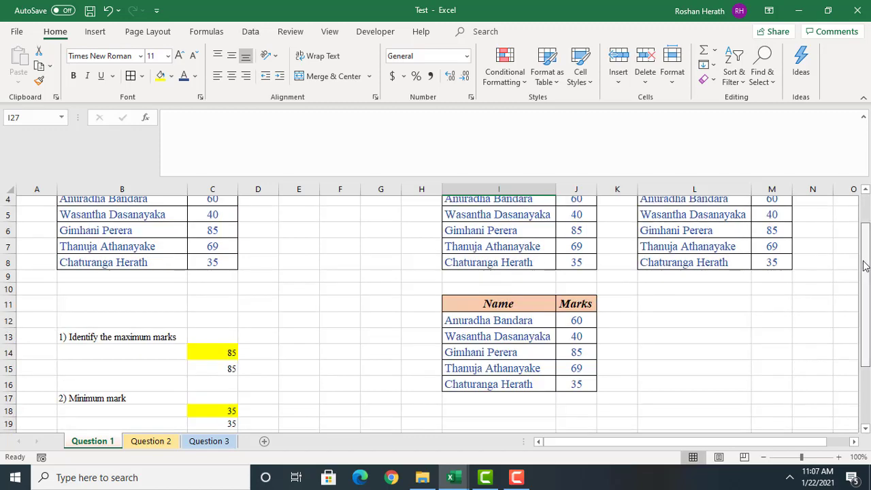
{"action": "scroll", "coordinate": [864, 278], "scroll_direction": "up", "scroll_amount": 1}
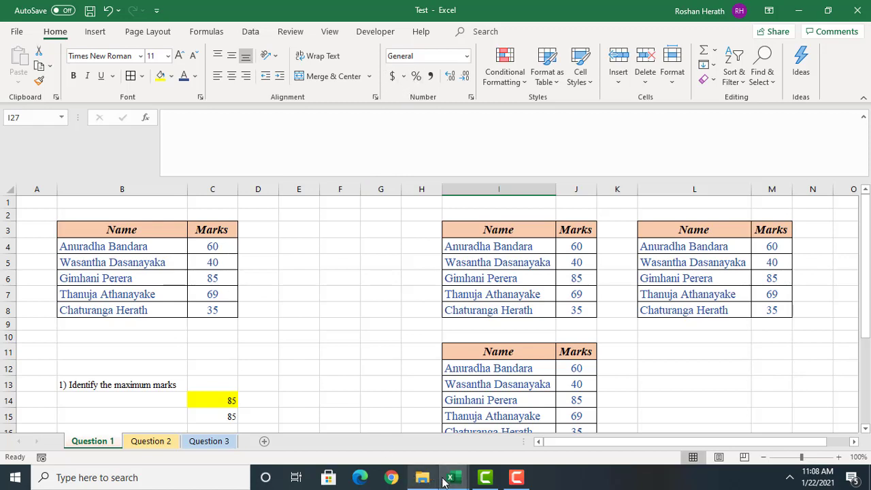
Step: Switch to the Final Answer workbook and apply the dollar Accounting format to all Sales, Cost of Goods Sold and Profit values
{"action": "mouse_move", "coordinate": [450, 477]}
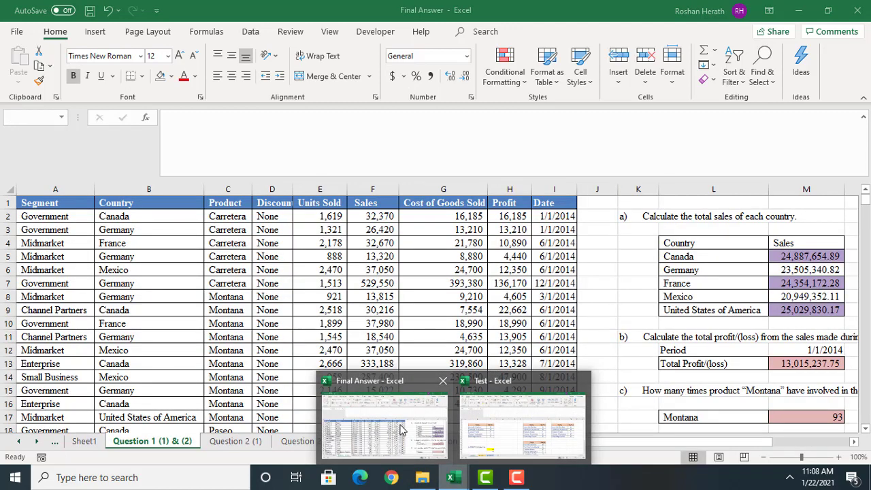
{"action": "left_click", "coordinate": [402, 429]}
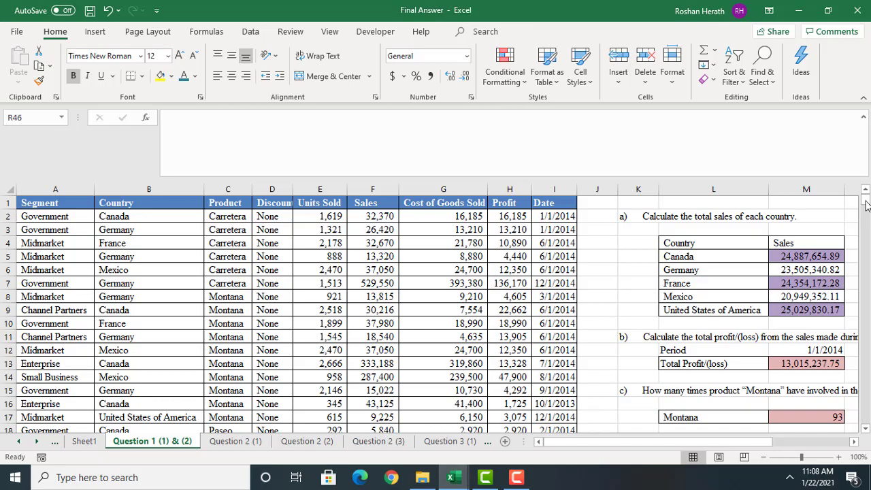
{"action": "left_click_drag", "start_coordinate": [865, 204], "coordinate": [867, 185]}
{"action": "left_click_drag", "start_coordinate": [361, 215], "coordinate": [507, 440]}
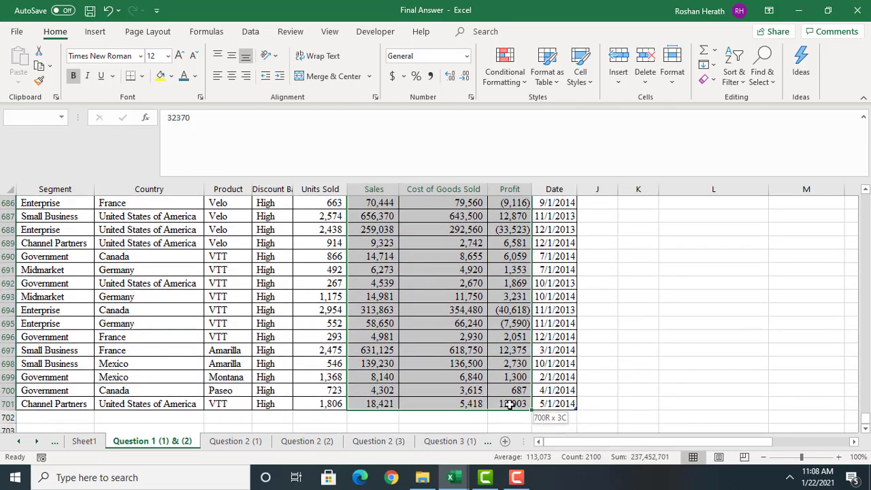
{"action": "left_click_drag", "start_coordinate": [509, 404], "coordinate": [509, 404]}
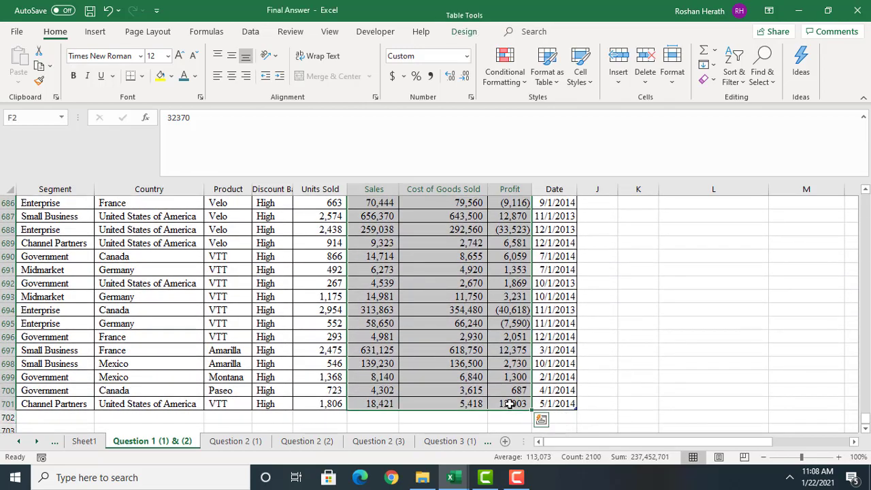
{"action": "left_click", "coordinate": [392, 77]}
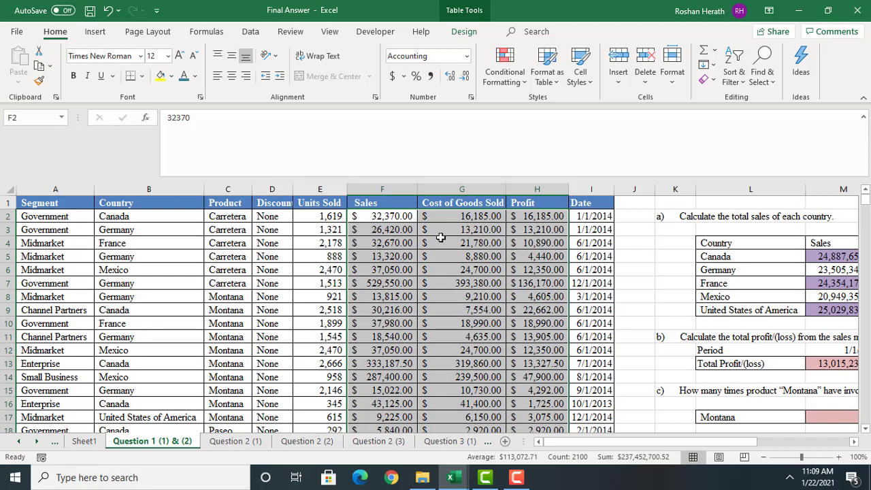
Step: Format the selected Sales, Cost of Goods Sold and Profit values as Currency with the LKR symbol
{"action": "left_click", "coordinate": [404, 77]}
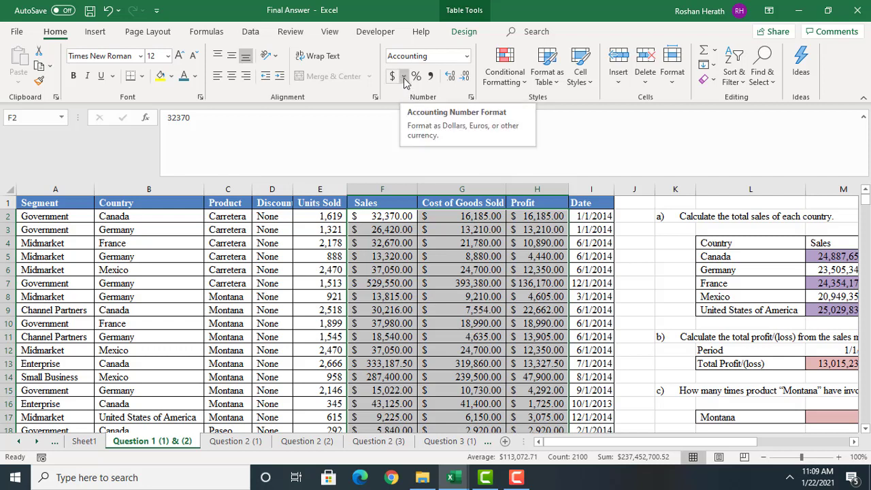
{"action": "left_click", "coordinate": [404, 77]}
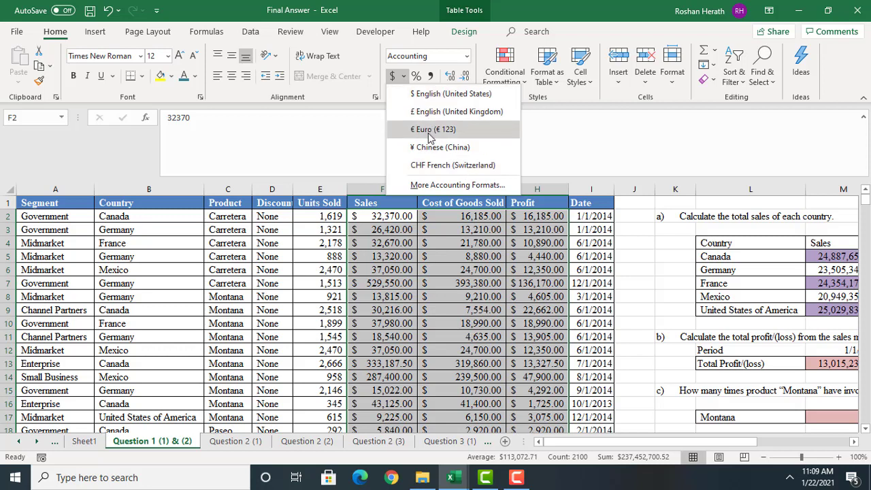
{"action": "left_click", "coordinate": [429, 189]}
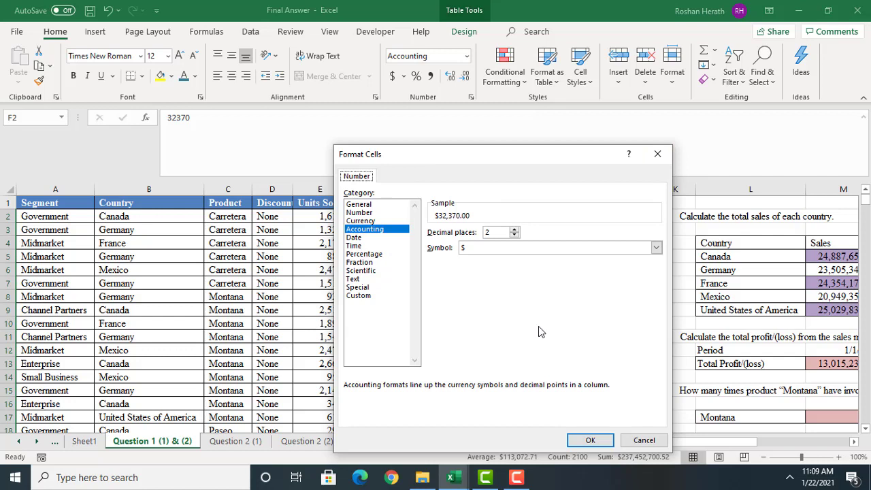
{"action": "left_click", "coordinate": [361, 220]}
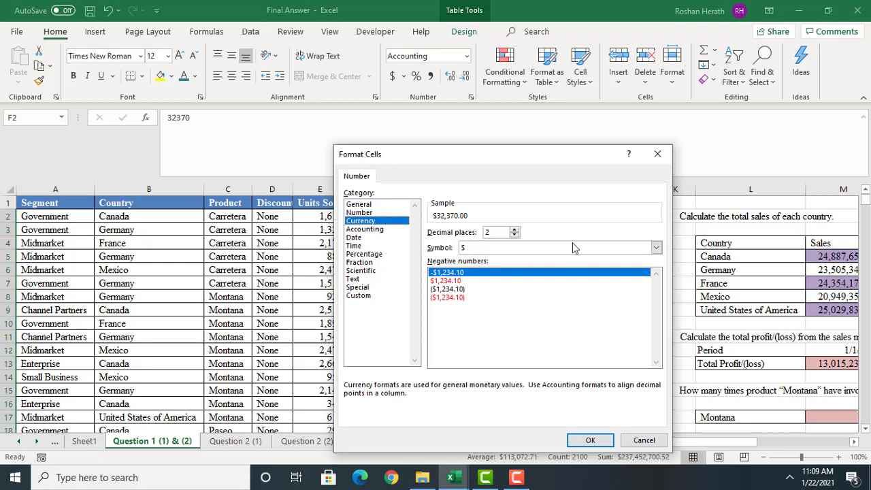
{"action": "left_click", "coordinate": [655, 249]}
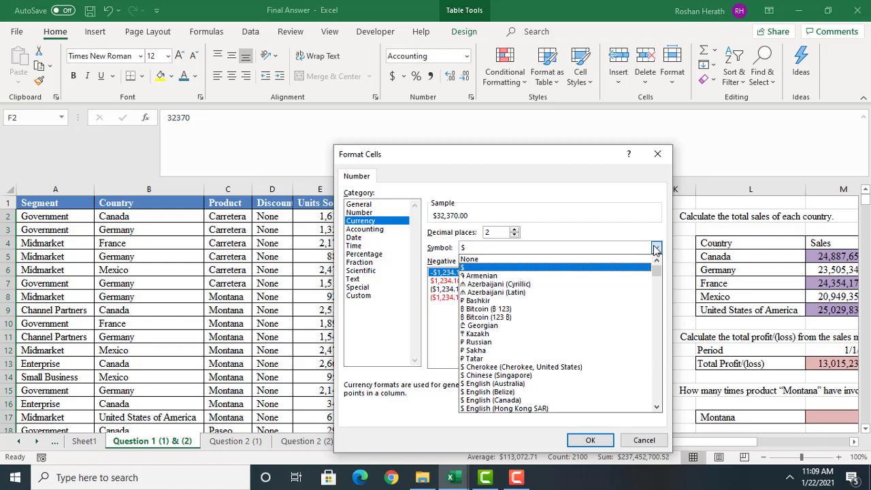
{"action": "key", "text": "l"}
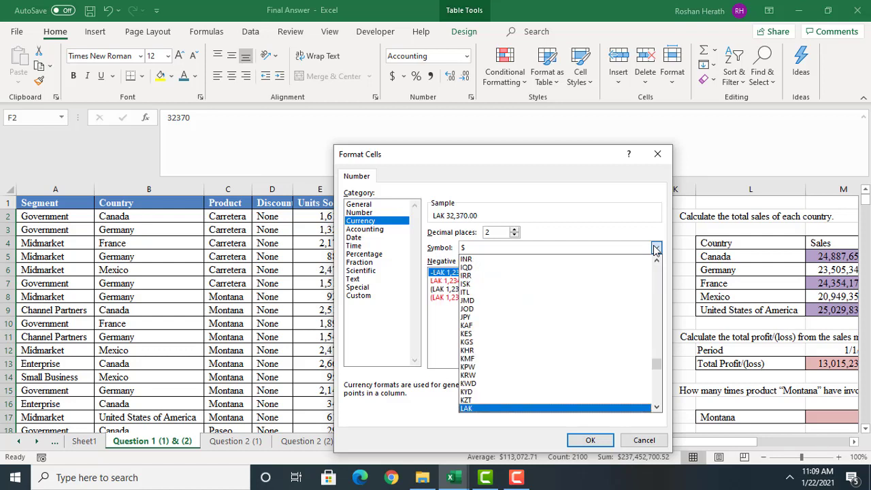
{"action": "key", "text": "k"}
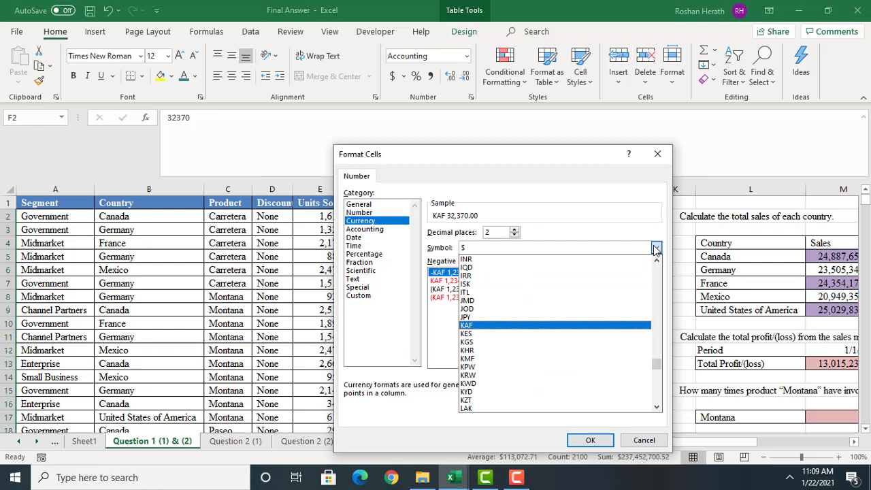
{"action": "key", "text": "l"}
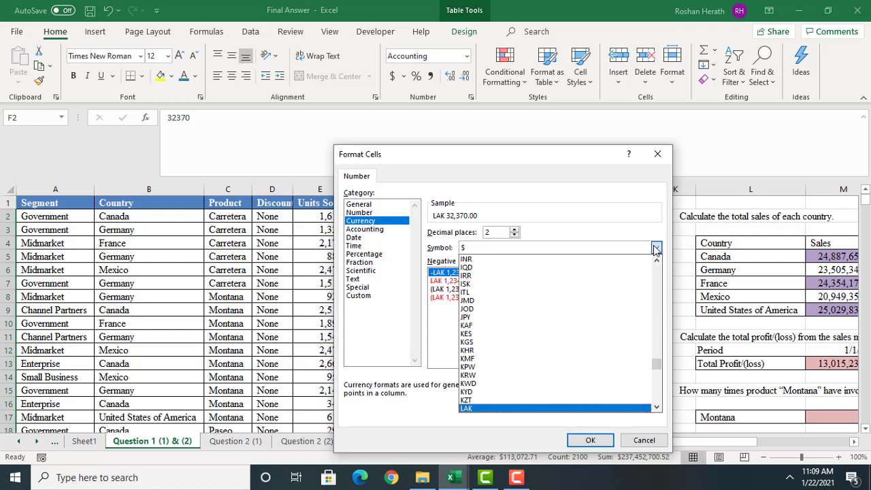
{"action": "left_click", "coordinate": [657, 409]}
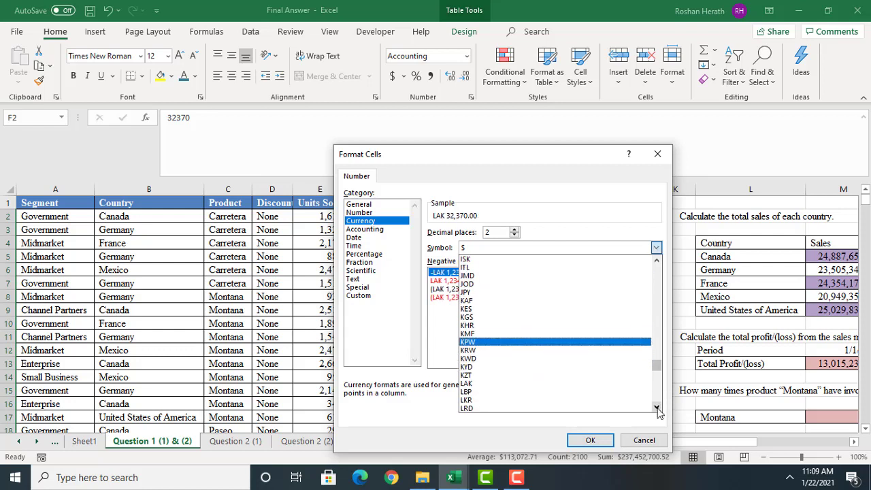
{"action": "left_click", "coordinate": [657, 409]}
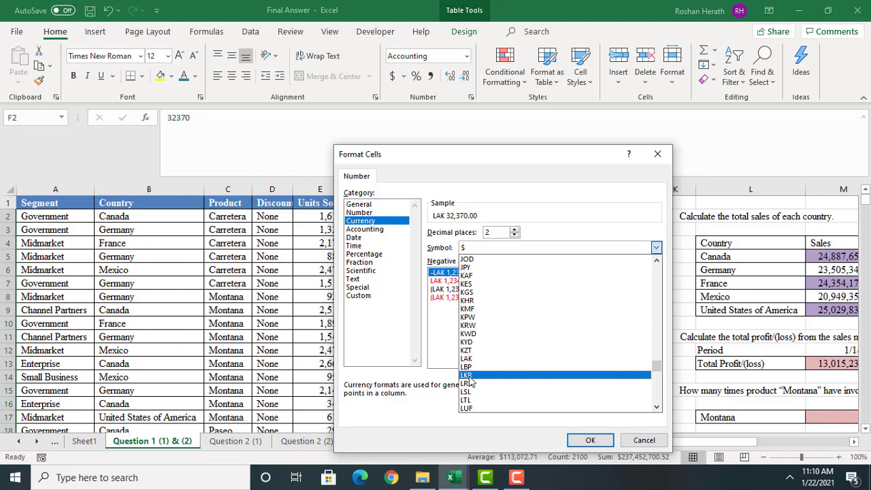
{"action": "left_click", "coordinate": [469, 378]}
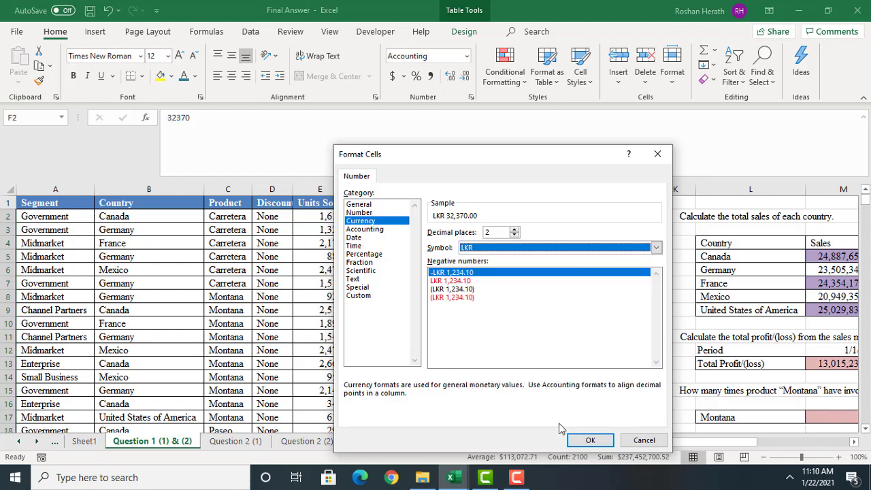
{"action": "left_click", "coordinate": [590, 441]}
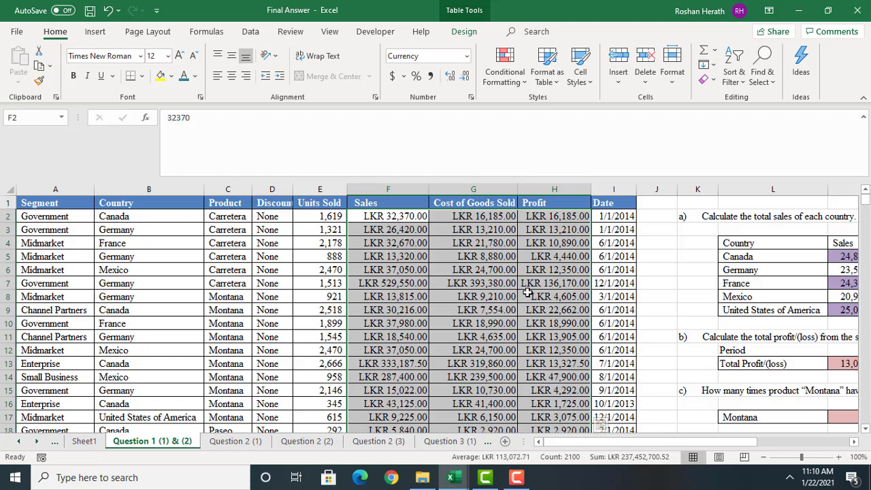
Step: Return the selected amounts to the dollar Accounting format, and change them again to the Currency format with the LKR symbol
{"action": "left_click", "coordinate": [391, 77]}
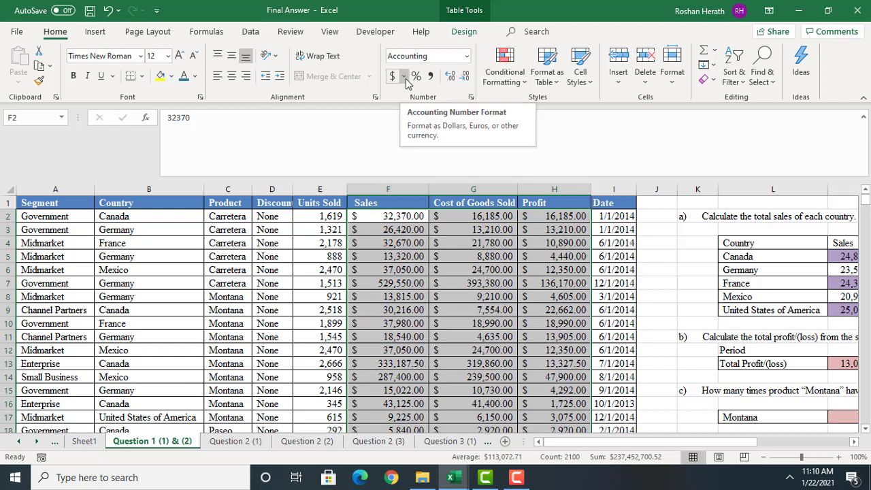
{"action": "left_click", "coordinate": [404, 77]}
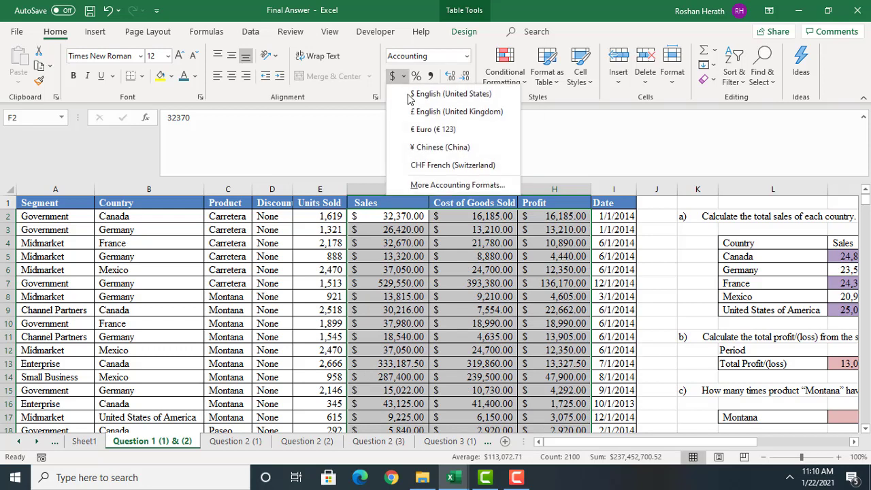
{"action": "left_click", "coordinate": [453, 187]}
{"action": "left_click", "coordinate": [359, 220]}
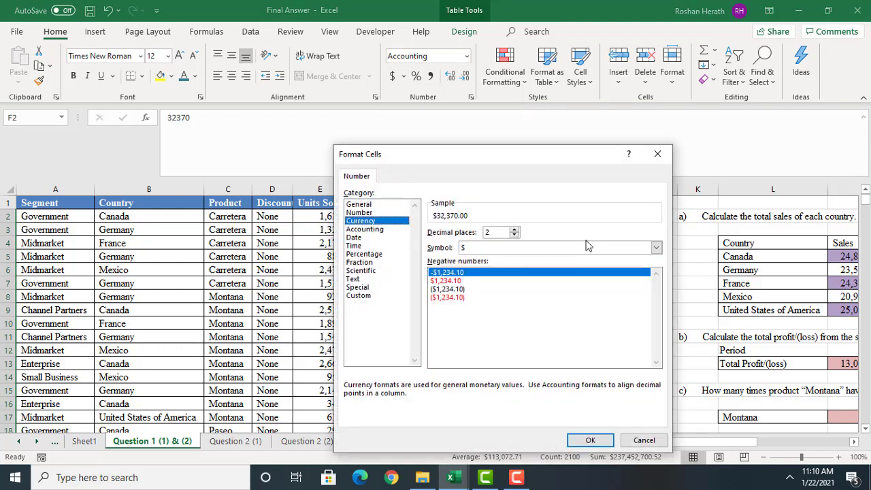
{"action": "left_click", "coordinate": [559, 250]}
{"action": "key", "text": "l"}
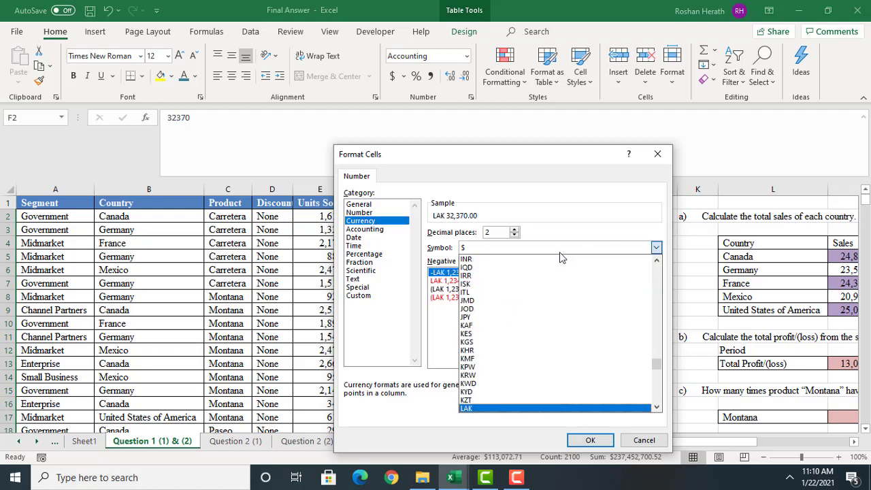
{"action": "left_click", "coordinate": [656, 408]}
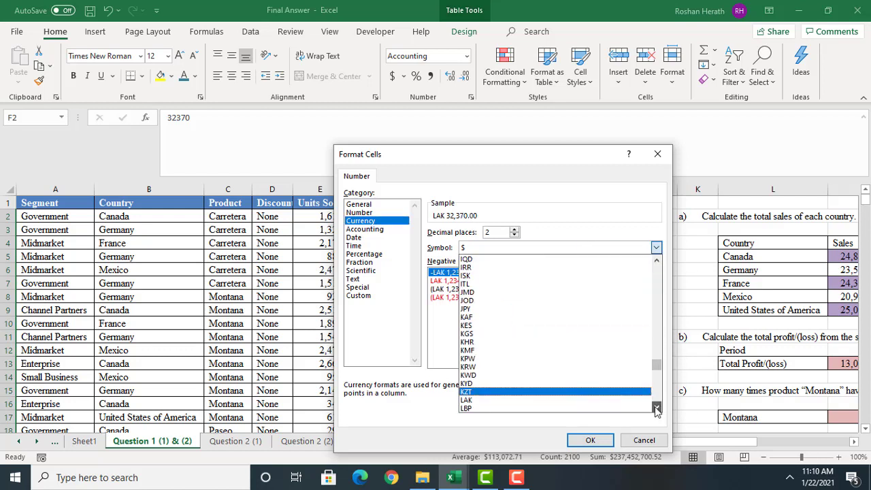
{"action": "left_click", "coordinate": [656, 407]}
{"action": "left_click", "coordinate": [655, 407]}
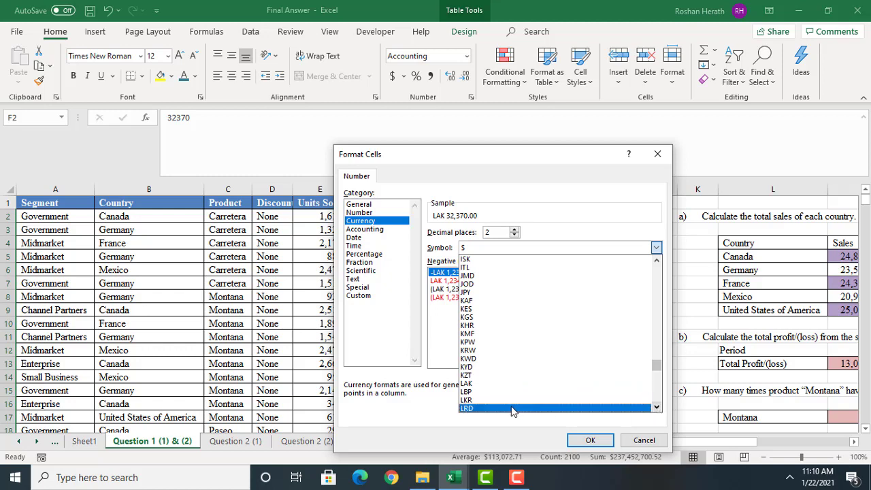
{"action": "left_click", "coordinate": [480, 402]}
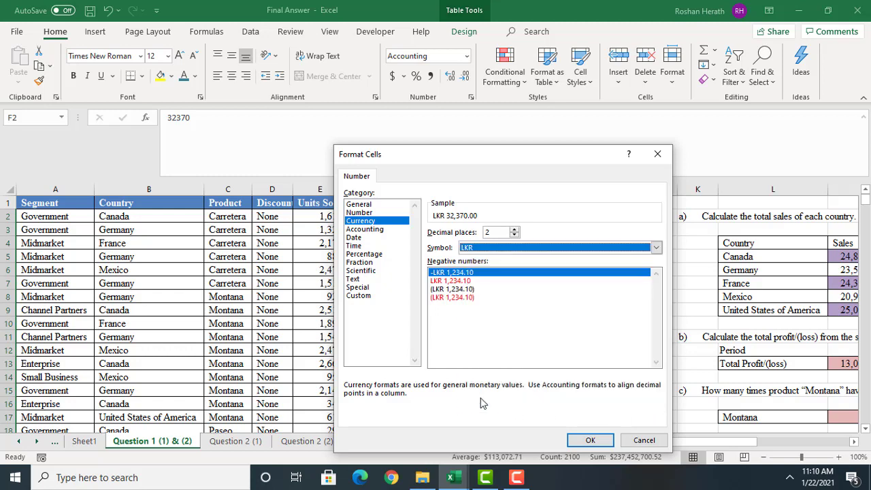
{"action": "left_click", "coordinate": [590, 440]}
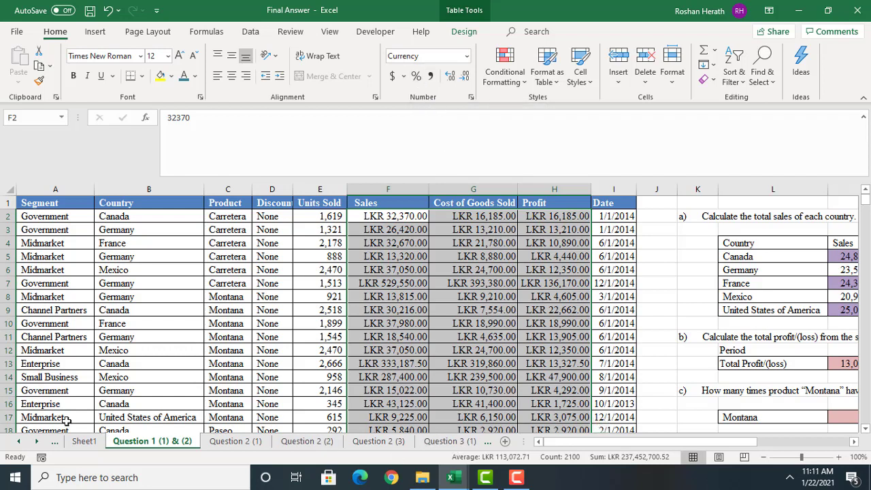
Step: Enter the sample decimals 0.15, 0.2, 0.95 and 0.6 in cells J2 to J5 of the Question 2 (3) sheet
{"action": "left_click", "coordinate": [85, 441]}
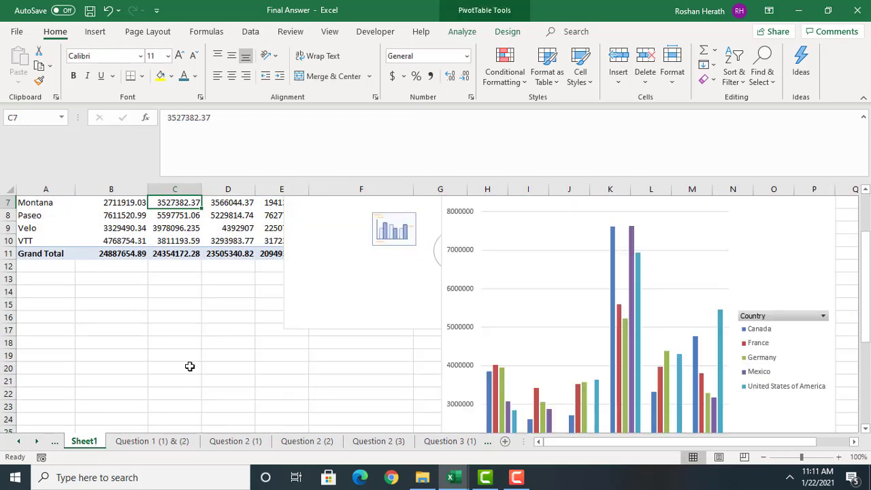
{"action": "left_click", "coordinate": [360, 444]}
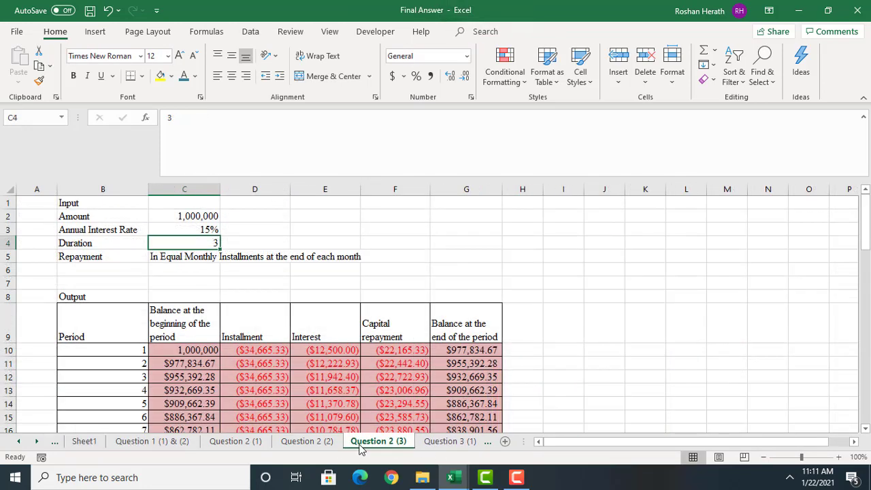
{"action": "left_click", "coordinate": [605, 219]}
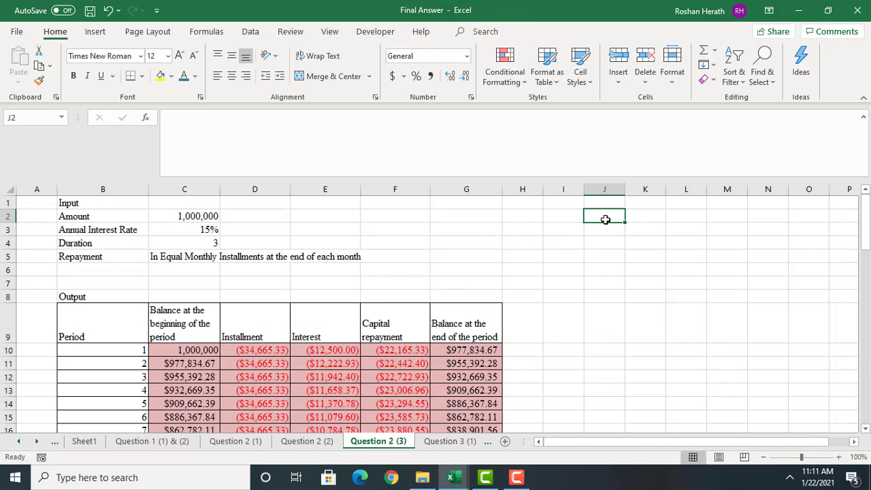
{"action": "type", "text": "0.15"}
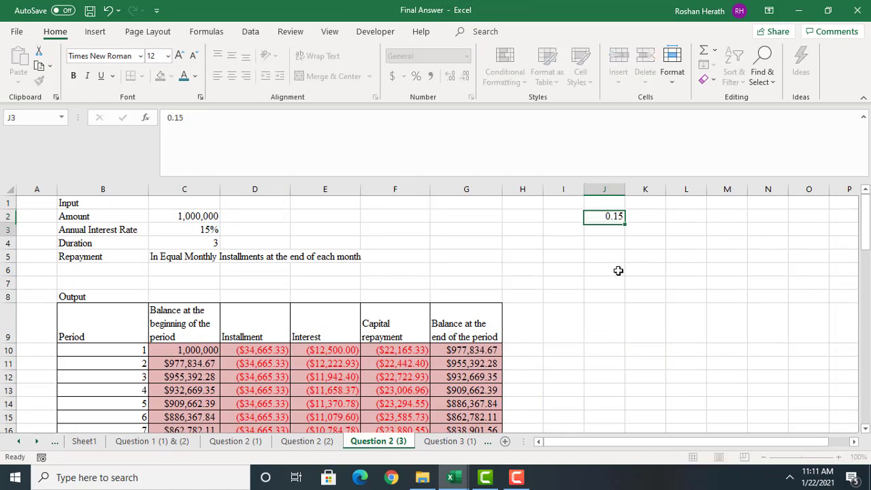
{"action": "key", "text": "Return"}
{"action": "type", "text": "0."}
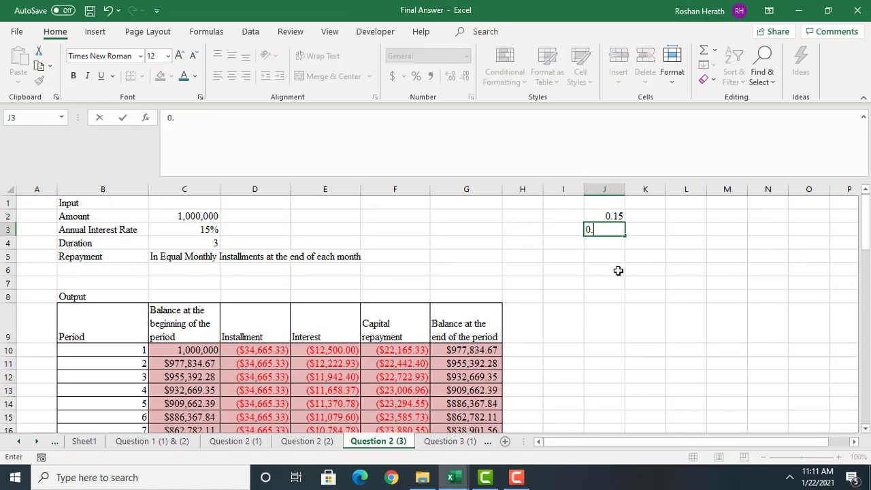
{"action": "type", "text": "2"}
{"action": "key", "text": "Return"}
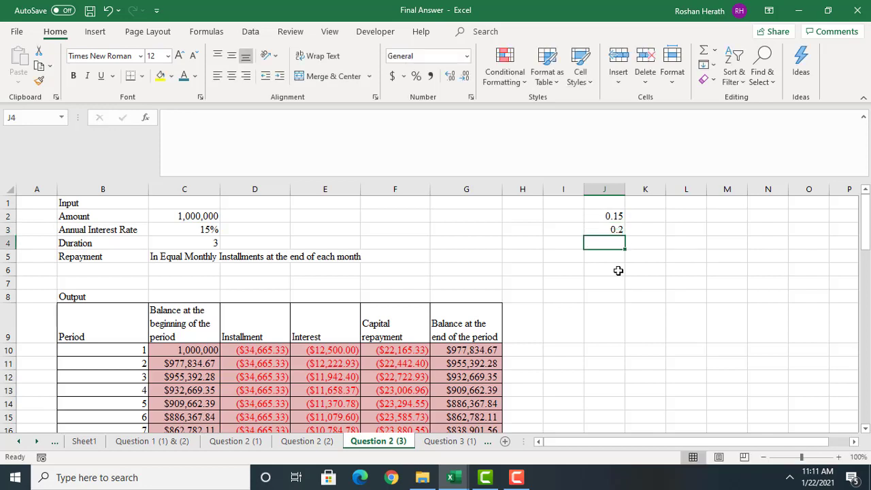
{"action": "type", "text": "0."}
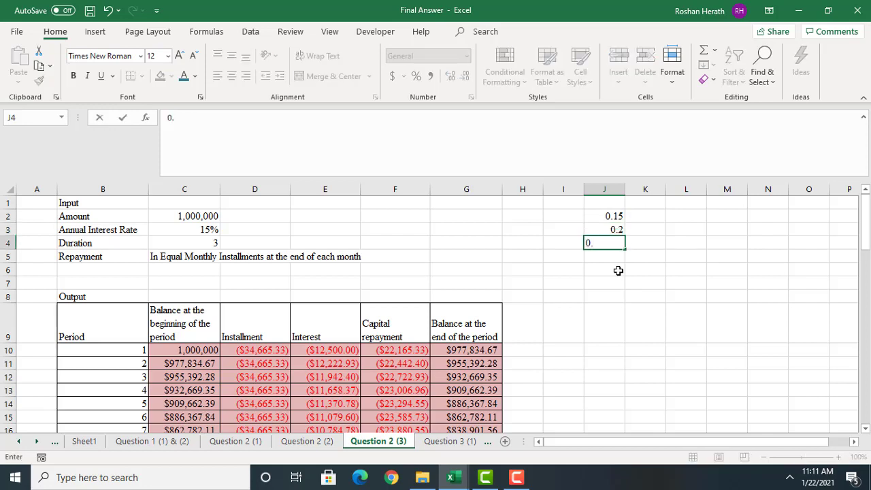
{"action": "type", "text": "95"}
{"action": "key", "text": "Return"}
{"action": "type", "text": "0."}
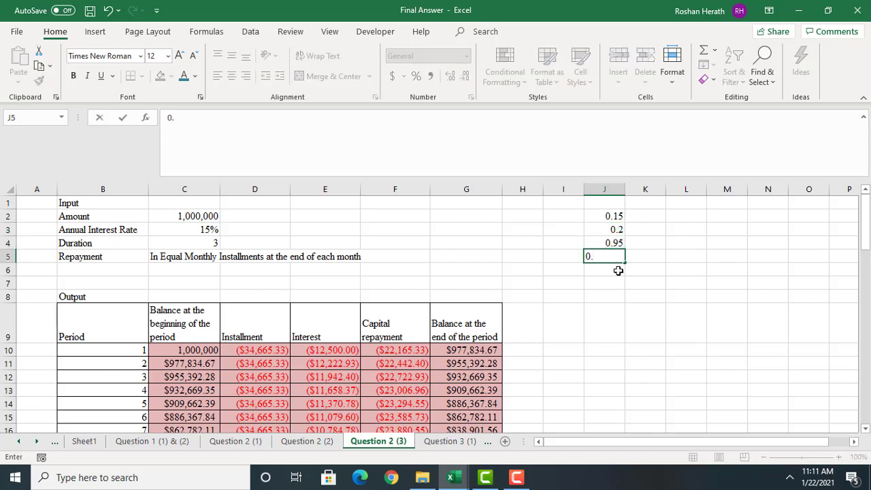
{"action": "type", "text": "6"}
{"action": "key", "text": "Return"}
{"action": "left_click", "coordinate": [717, 359]}
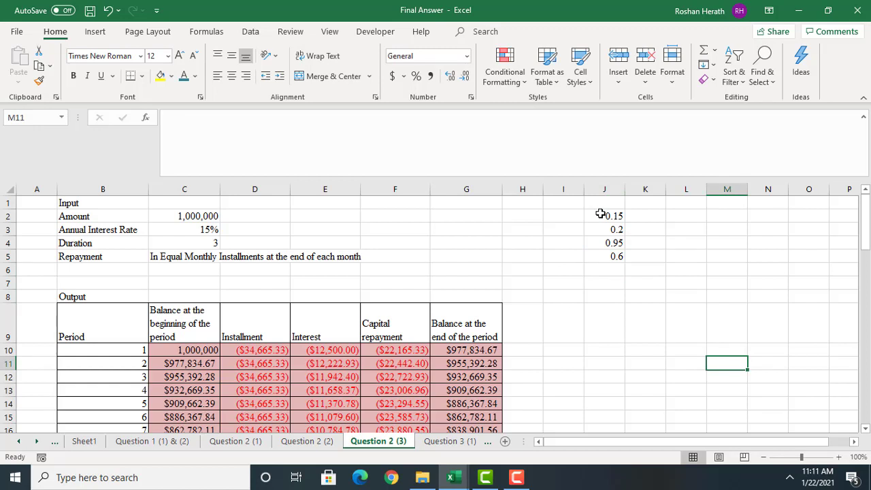
Step: Format the decimals in J2:J5 as percentages
{"action": "left_click_drag", "start_coordinate": [600, 214], "coordinate": [601, 255]}
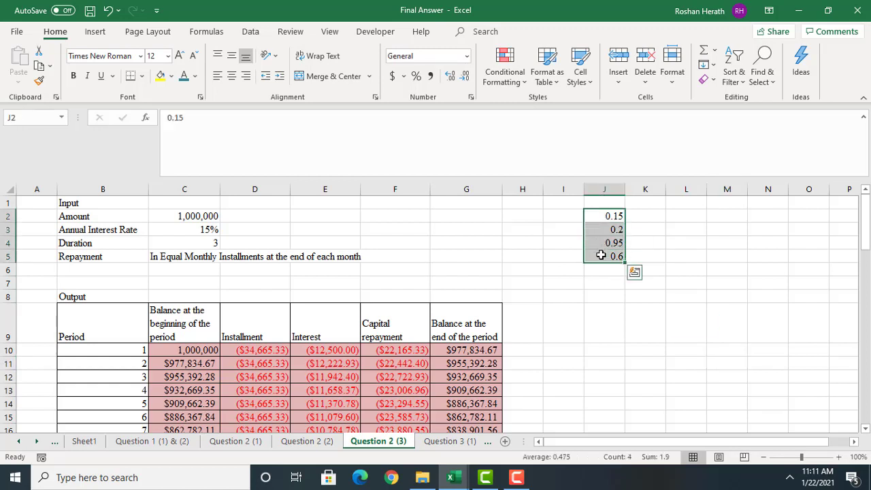
{"action": "left_click", "coordinate": [416, 77]}
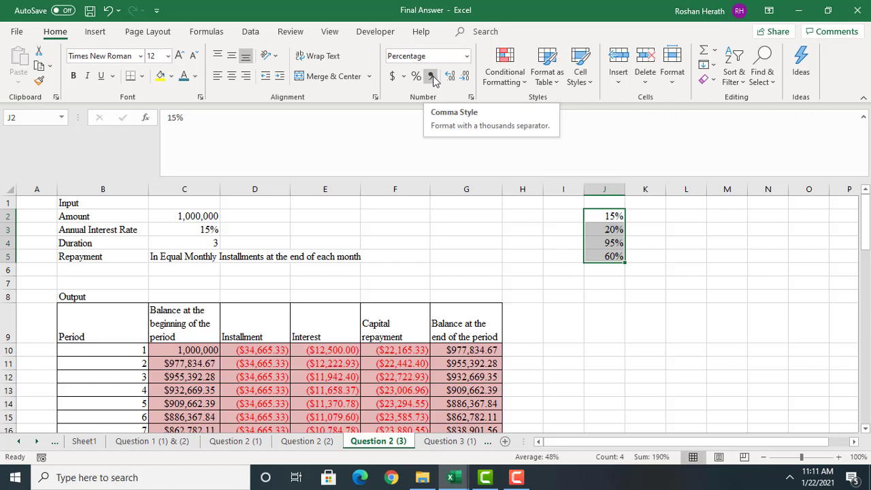
{"action": "left_click", "coordinate": [714, 332]}
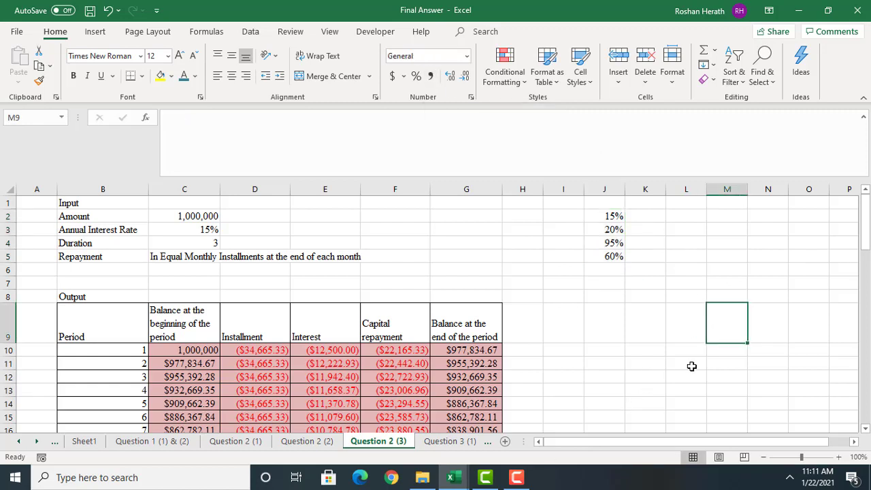
Step: Enter the sample amounts 1000000, 2500000, 35000, 789000 and 55500 in cells L11 to L15
{"action": "left_click", "coordinate": [691, 366]}
{"action": "type", "text": "1000"}
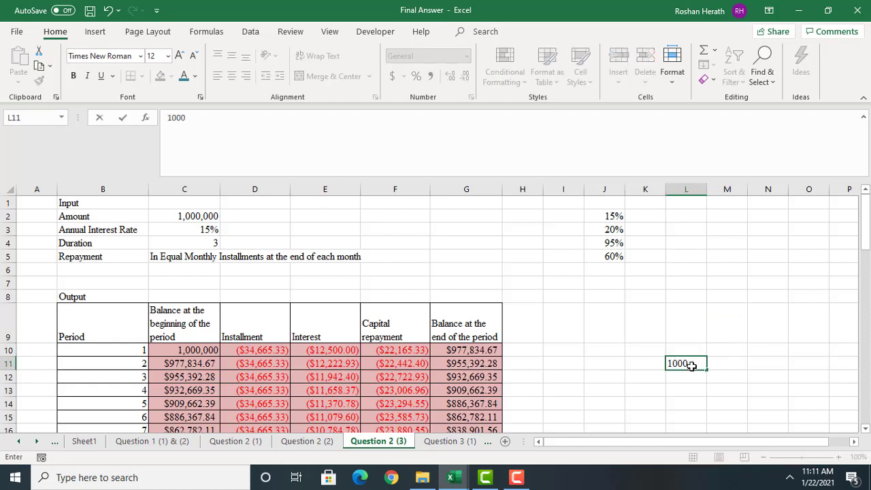
{"action": "type", "text": "000"}
{"action": "key", "text": "Return"}
{"action": "type", "text": "2500000"}
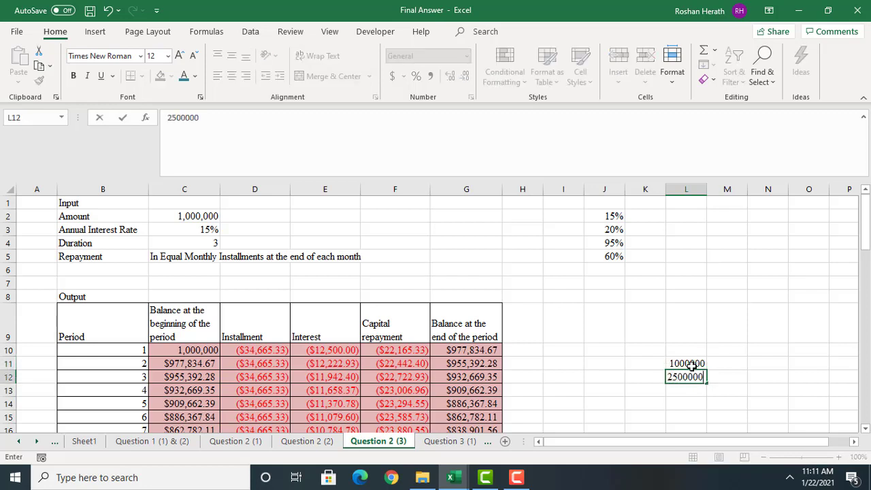
{"action": "key", "text": "Return"}
{"action": "type", "text": "35000"}
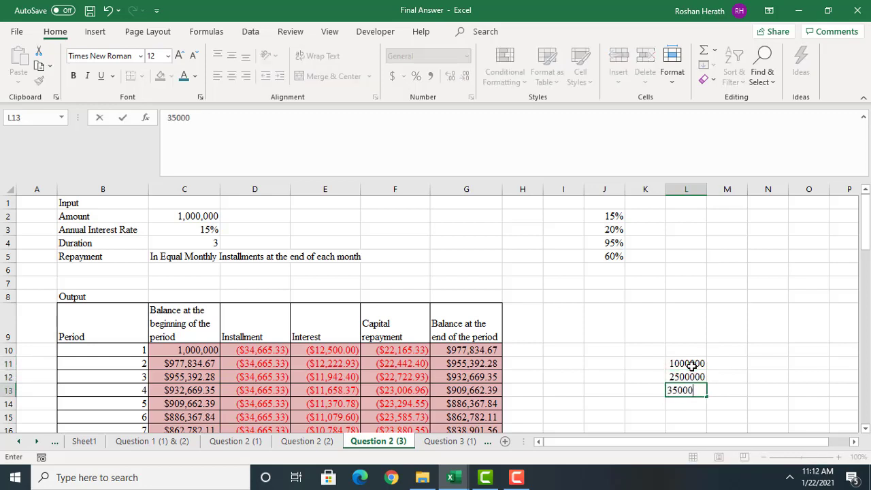
{"action": "key", "text": "Return"}
{"action": "type", "text": "789000"}
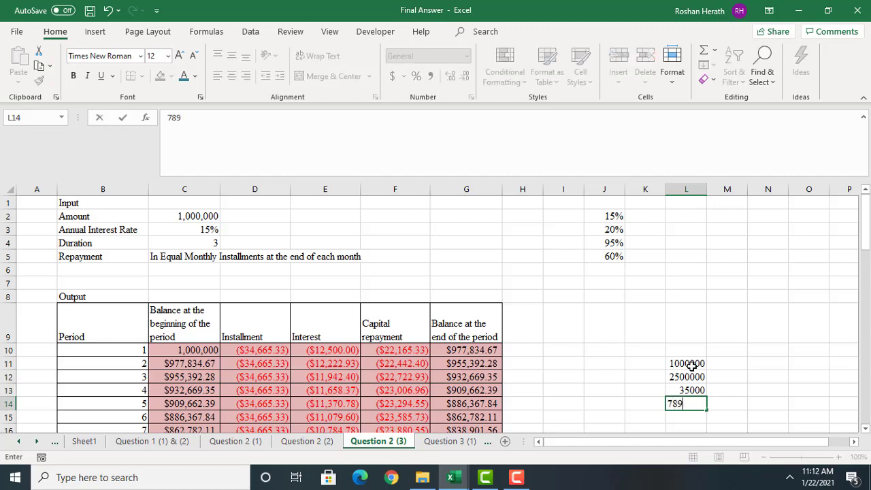
{"action": "key", "text": "Return"}
{"action": "type", "text": "555"}
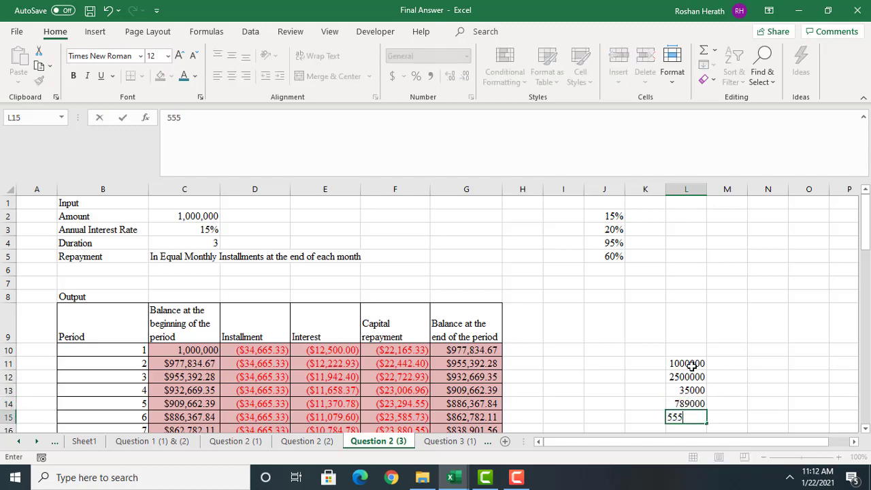
{"action": "type", "text": "00"}
{"action": "key", "text": "Return"}
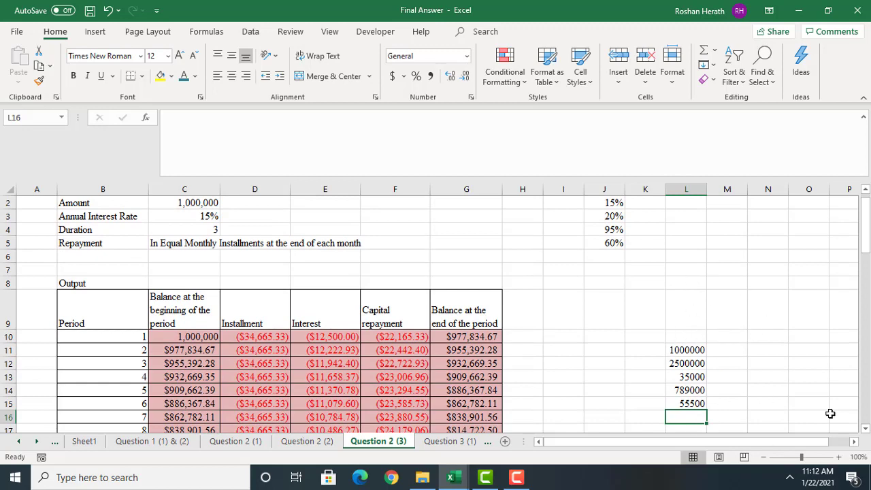
Step: Apply the Comma Style to the amounts in L11:L15 and reduce them to zero decimal places
{"action": "left_click", "coordinate": [865, 429]}
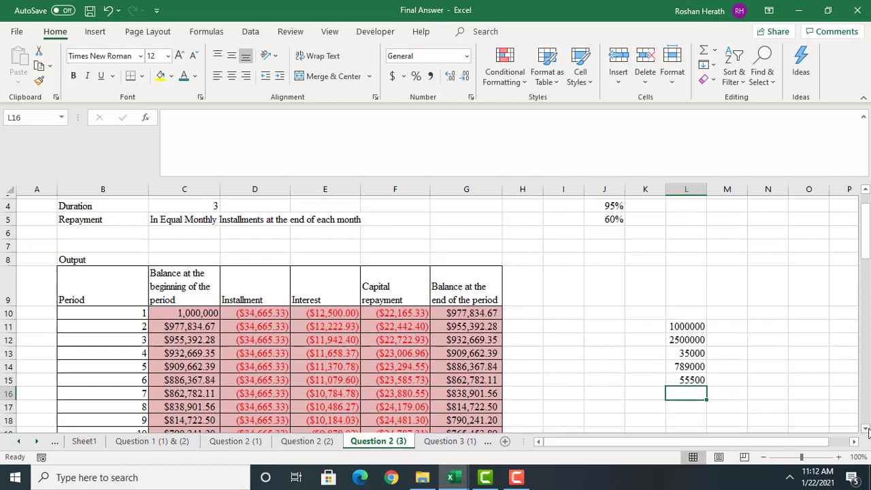
{"action": "left_click", "coordinate": [865, 428]}
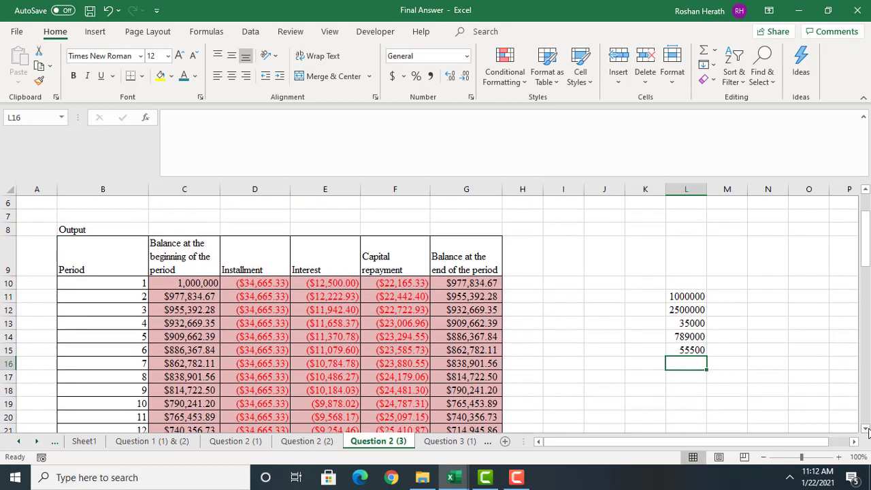
{"action": "left_click", "coordinate": [758, 374]}
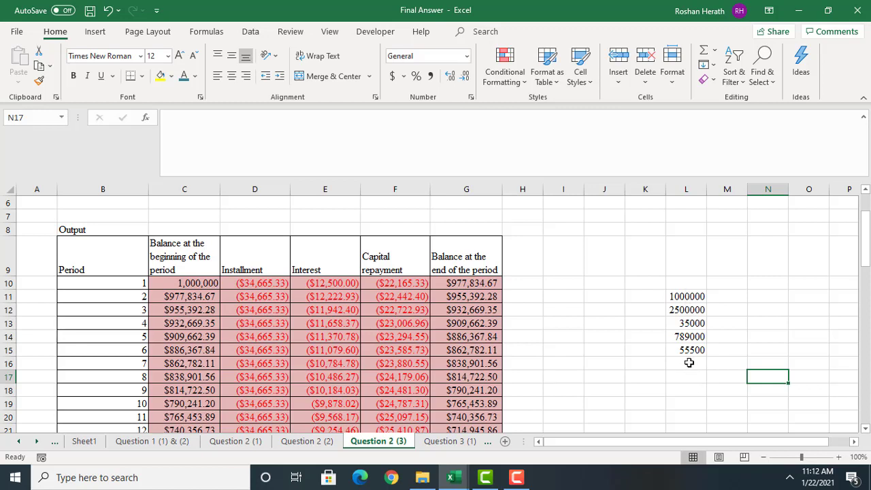
{"action": "left_click_drag", "start_coordinate": [682, 298], "coordinate": [682, 347]}
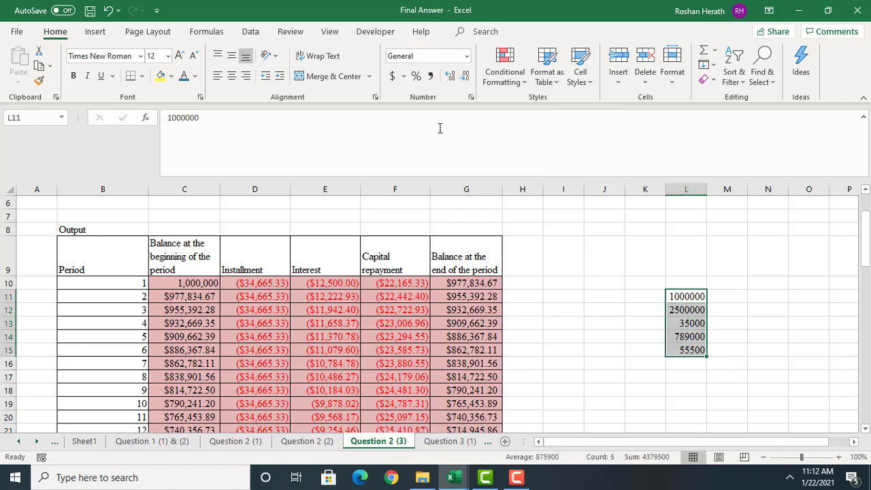
{"action": "left_click", "coordinate": [431, 76]}
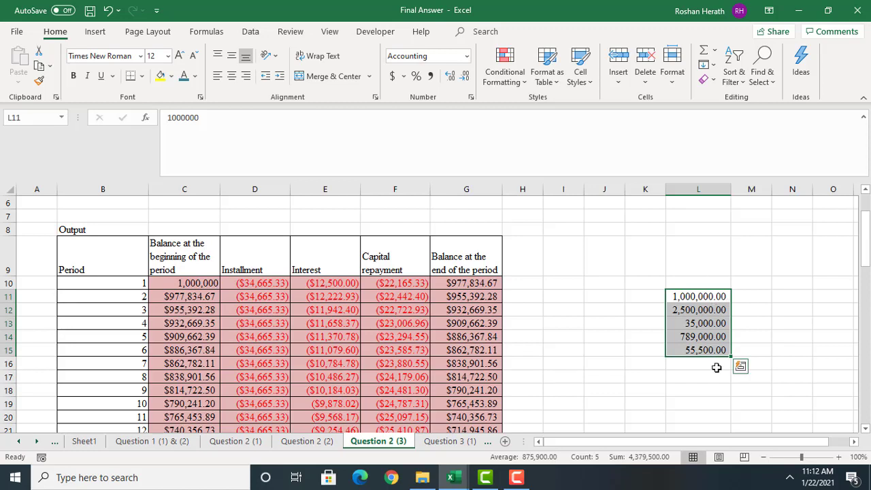
{"action": "left_click", "coordinate": [465, 76]}
{"action": "left_click", "coordinate": [465, 77]}
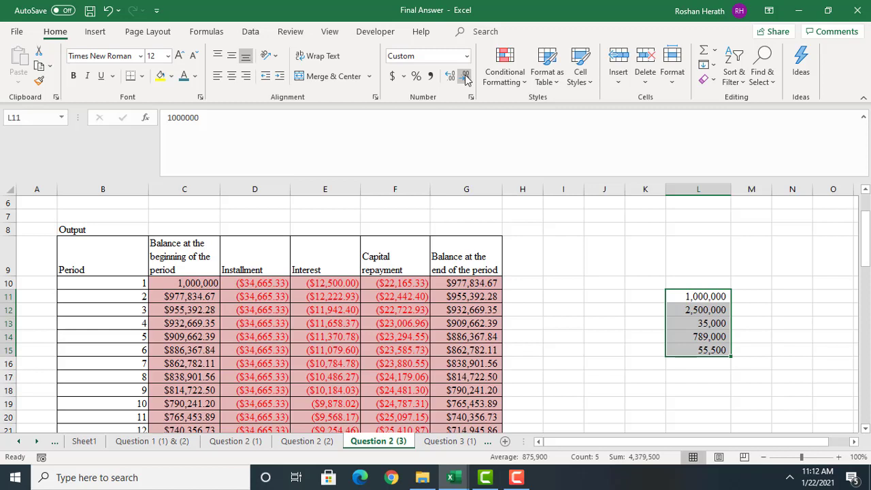
Step: Increase the amounts in L11:L15 to two decimal places and remove both decimals again
{"action": "left_click", "coordinate": [451, 77]}
{"action": "left_click", "coordinate": [451, 77]}
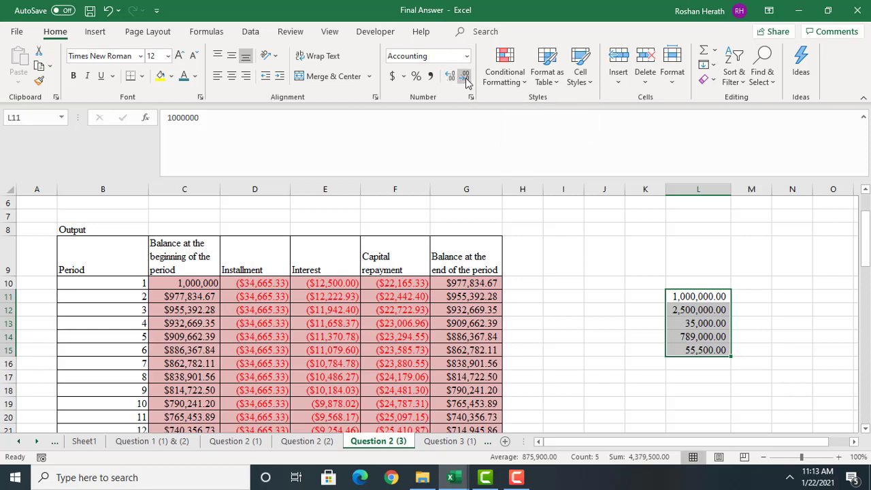
{"action": "left_click", "coordinate": [465, 79]}
{"action": "left_click", "coordinate": [466, 78]}
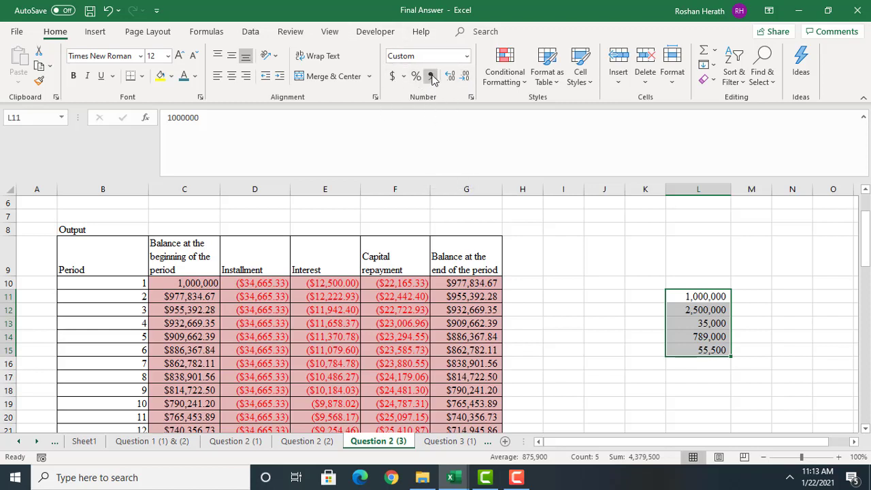
Step: View the available number formats, and return to the sales data on the Question 1 (1) & (2) sheet
{"action": "left_click", "coordinate": [466, 56]}
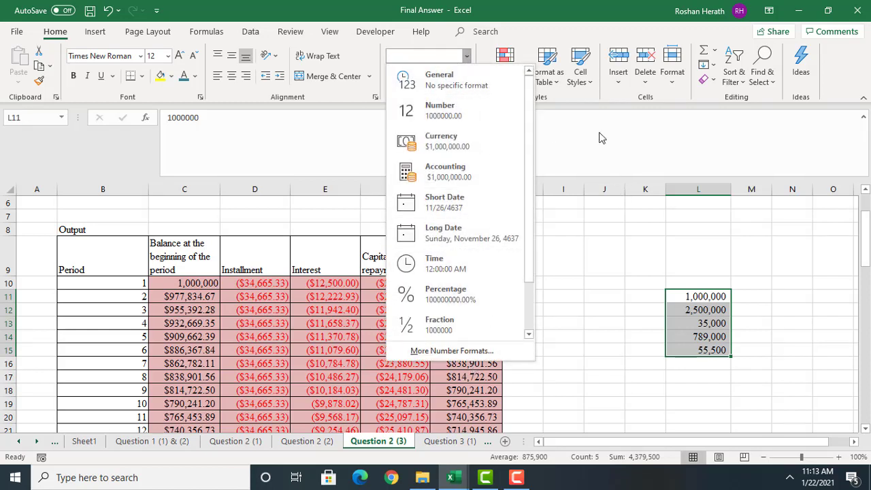
{"action": "left_click", "coordinate": [587, 28]}
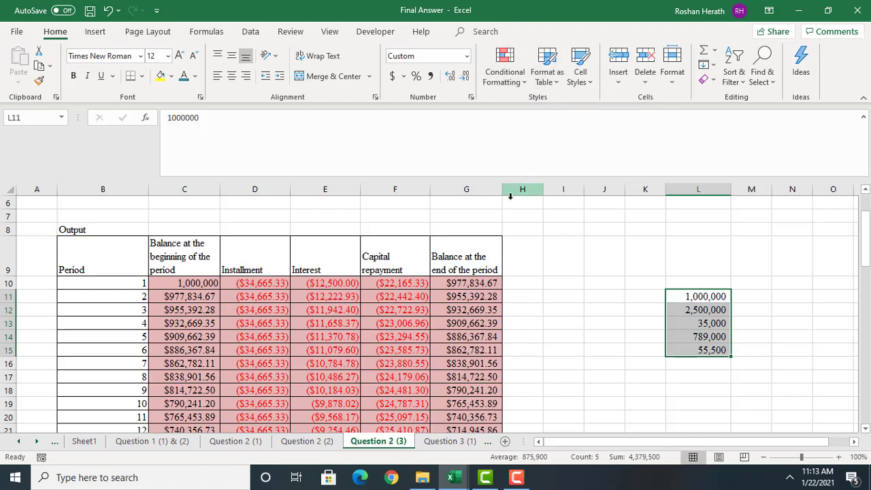
{"action": "left_click", "coordinate": [298, 442]}
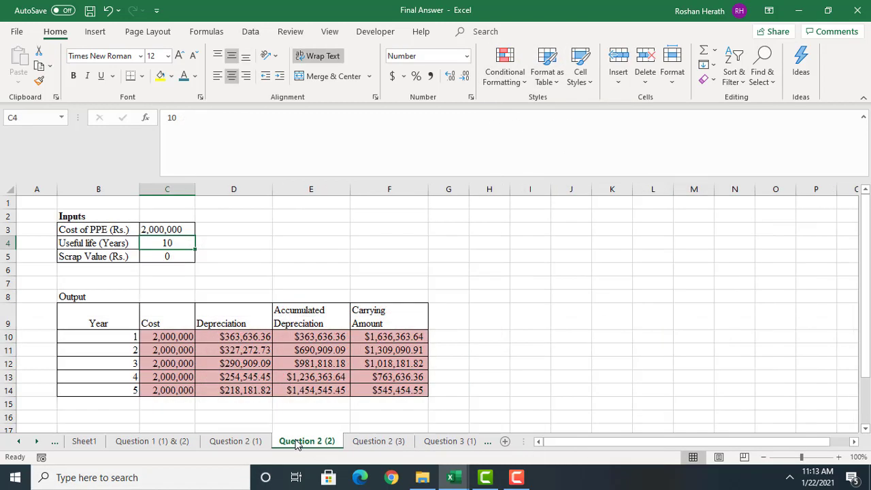
{"action": "left_click", "coordinate": [248, 442]}
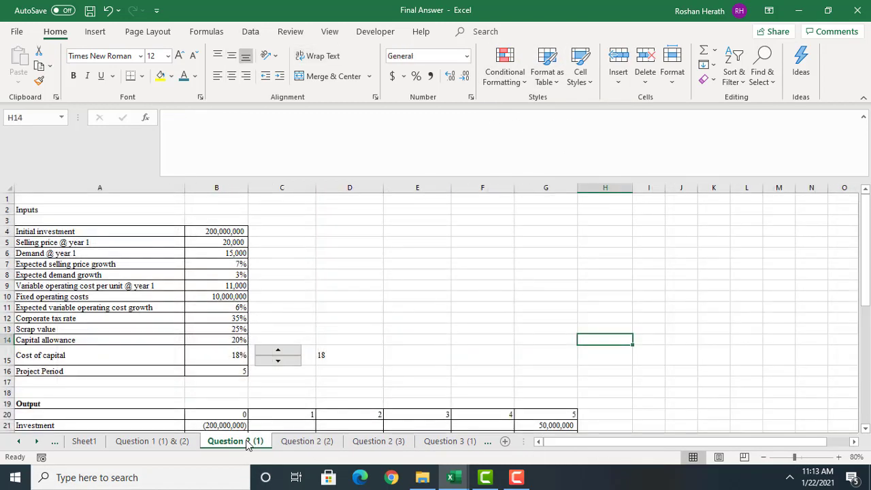
{"action": "left_click", "coordinate": [187, 443]}
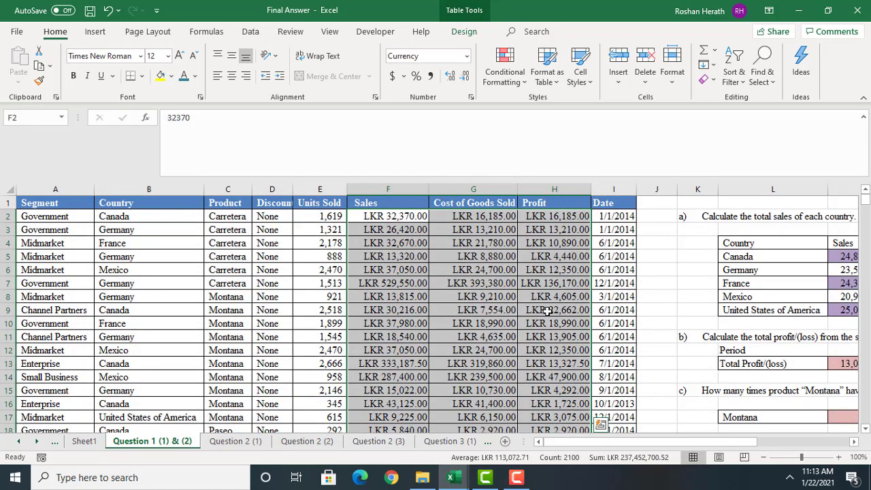
{"action": "left_click", "coordinate": [660, 228]}
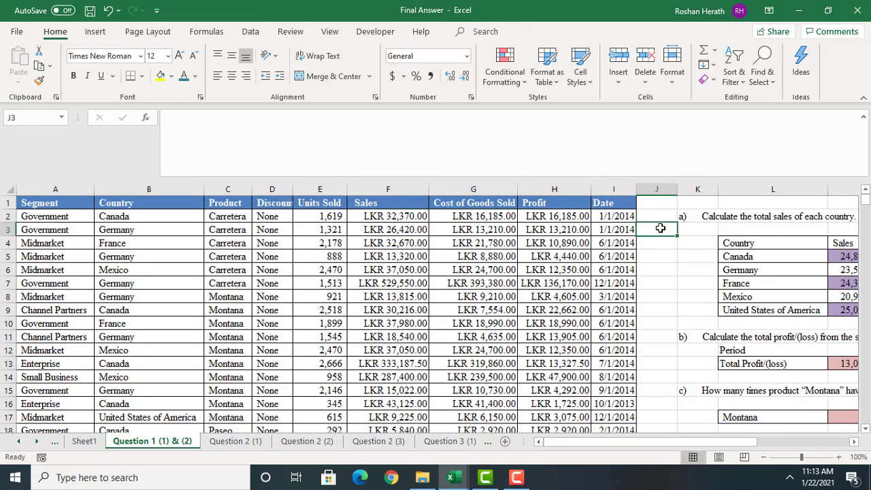
{"action": "left_click", "coordinate": [679, 271]}
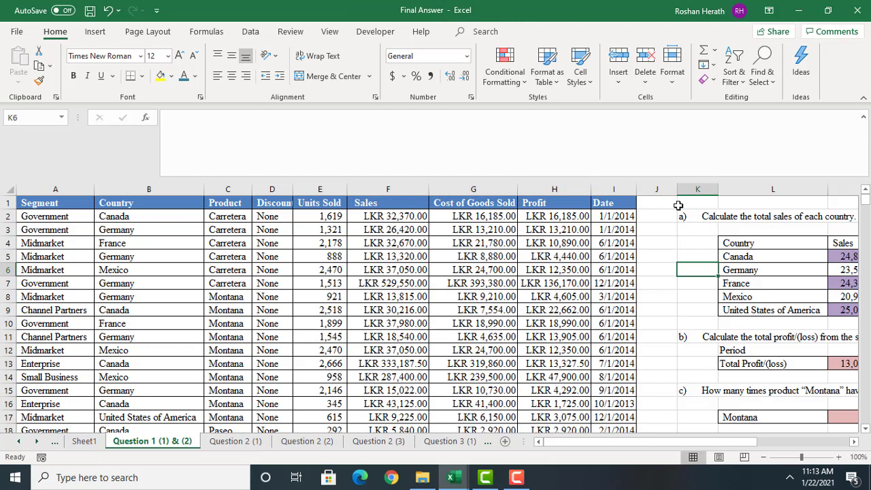
{"action": "left_click", "coordinate": [674, 257]}
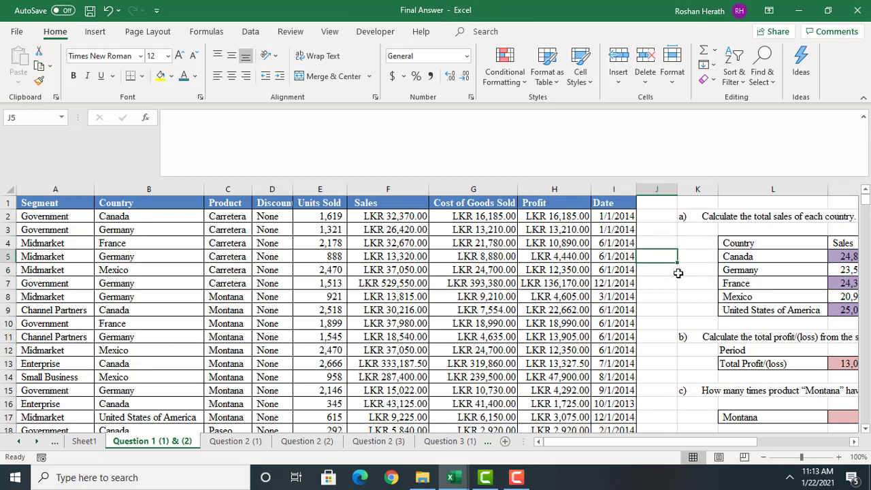
{"action": "left_click", "coordinate": [680, 273]}
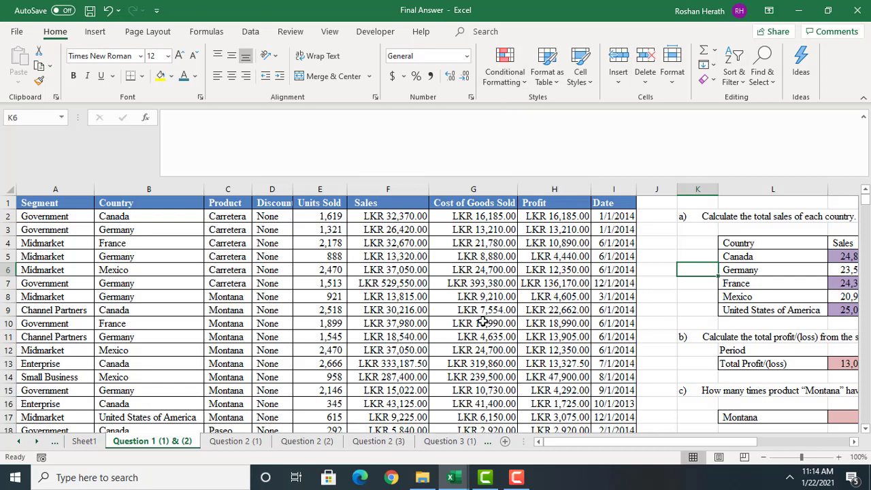
Step: Switch to the Test workbook and review the marks in the first table of the Question 1 sheet
{"action": "left_click", "coordinate": [456, 485]}
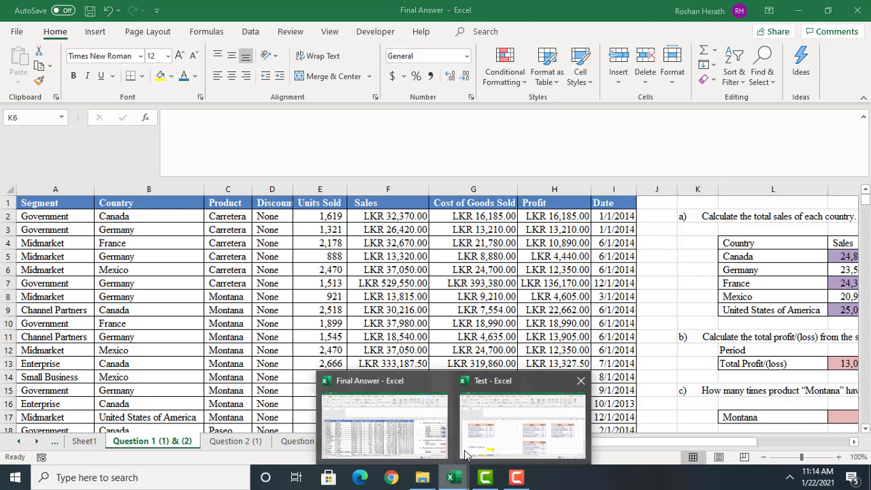
{"action": "left_click", "coordinate": [521, 415]}
{"action": "left_click", "coordinate": [311, 280]}
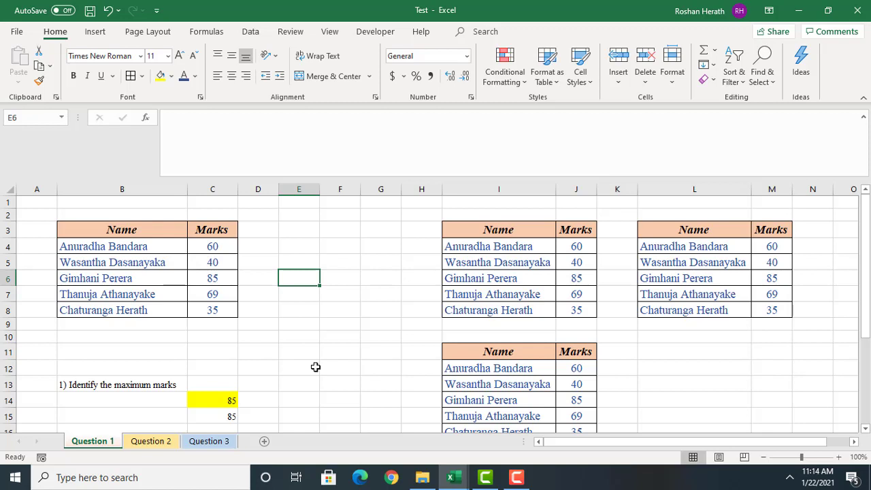
{"action": "left_click", "coordinate": [214, 249]}
{"action": "left_click", "coordinate": [214, 276]}
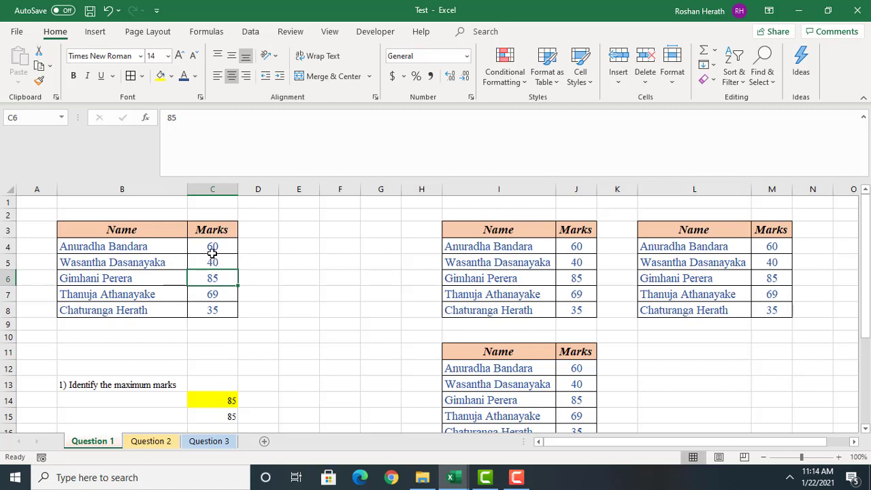
{"action": "left_click", "coordinate": [213, 292]}
{"action": "left_click", "coordinate": [288, 295]}
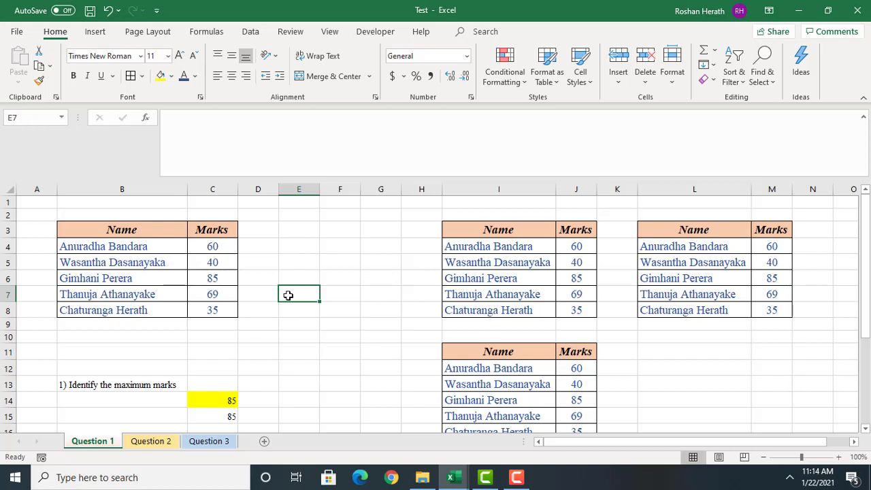
Step: Highlight the top 2 marks in C4:C8 with a Top 10 Items conditional formatting rule using Light Red Fill with Dark Red Text
{"action": "left_click_drag", "start_coordinate": [208, 249], "coordinate": [209, 305]}
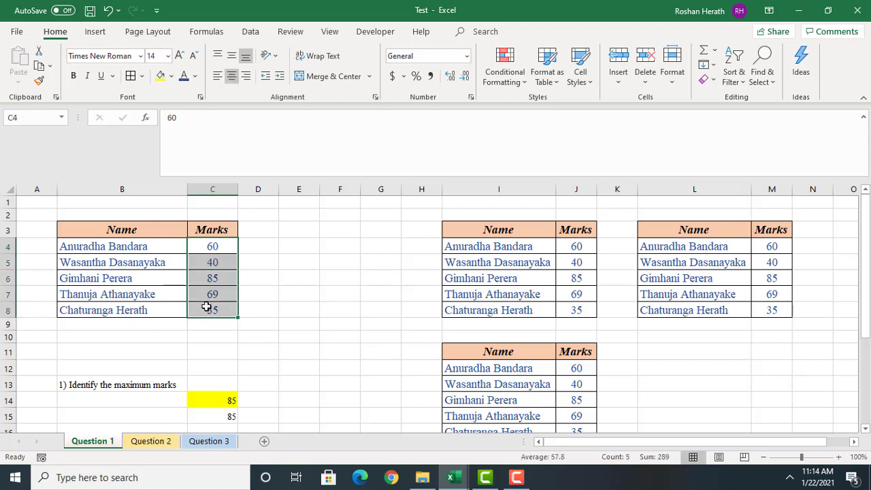
{"action": "left_click", "coordinate": [513, 81]}
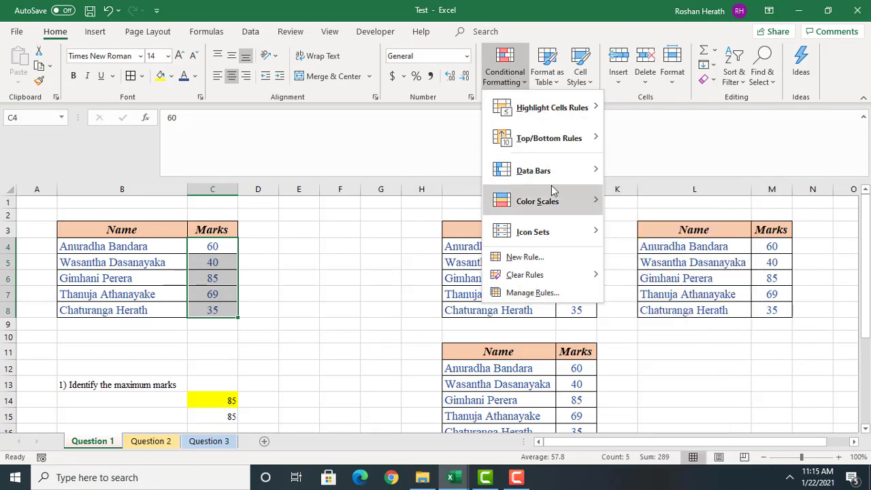
{"action": "mouse_move", "coordinate": [558, 117]}
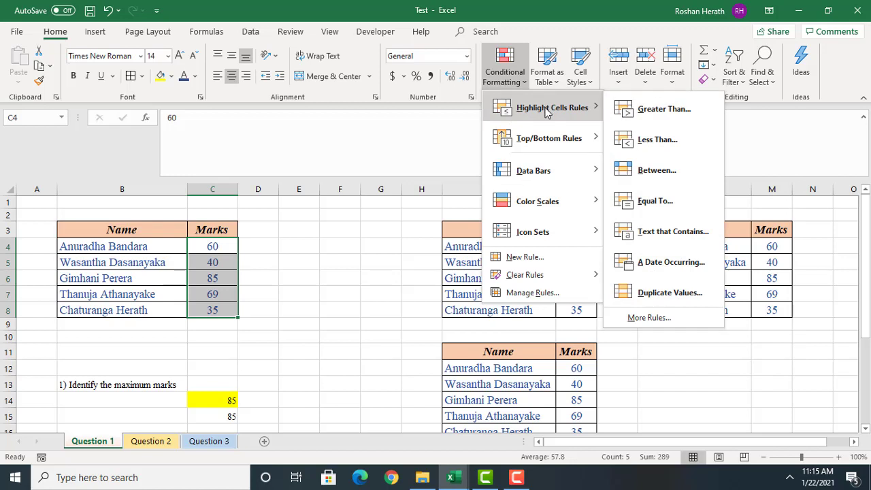
{"action": "mouse_move", "coordinate": [546, 141]}
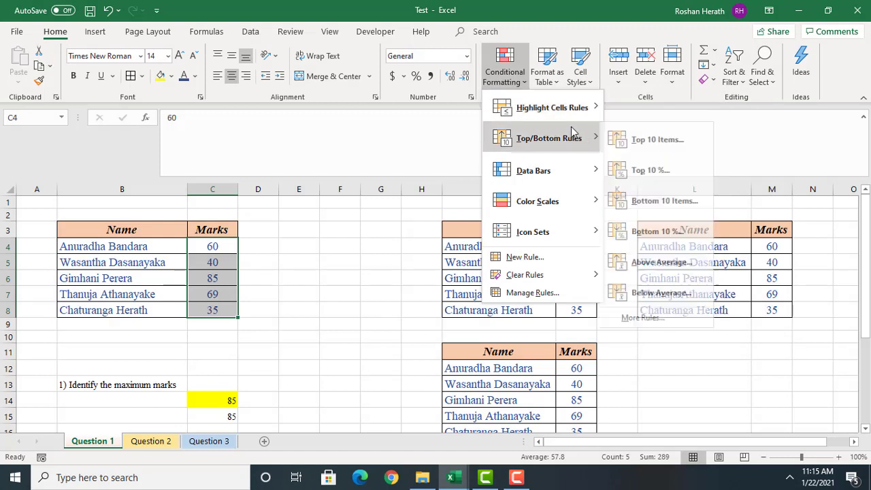
{"action": "mouse_move", "coordinate": [577, 140]}
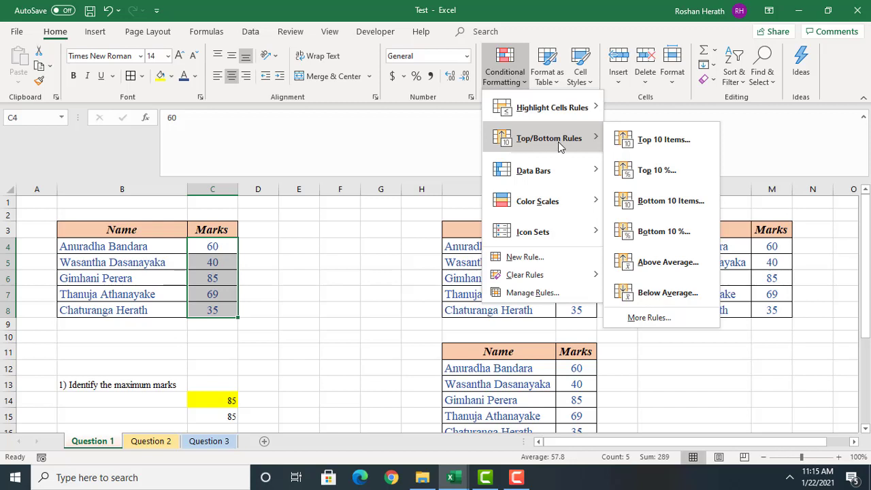
{"action": "left_click", "coordinate": [662, 140]}
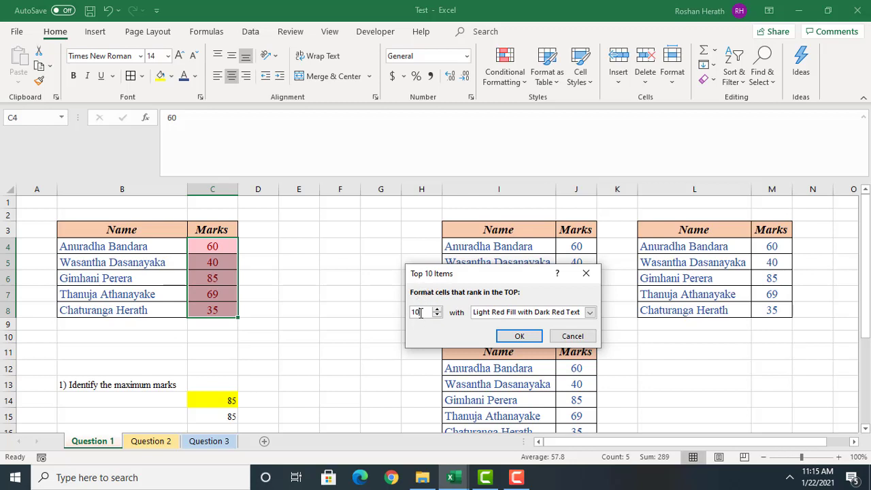
{"action": "key", "text": "BackSpace"}
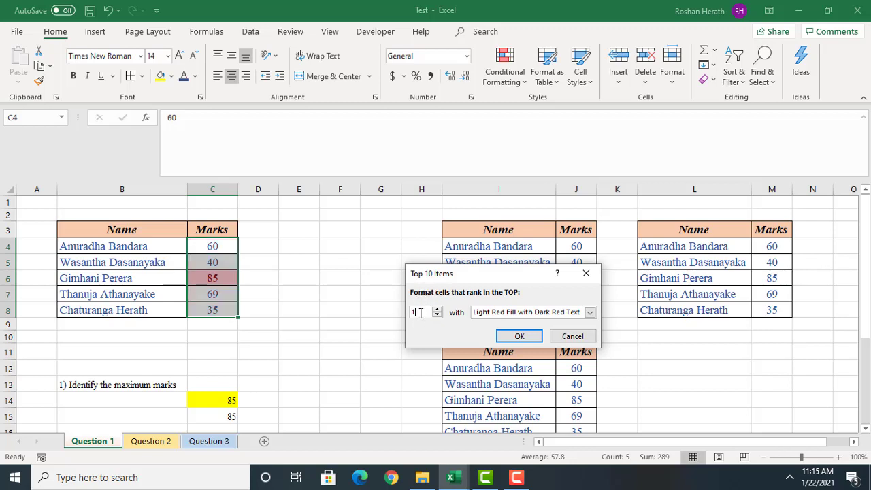
{"action": "type", "text": "2"}
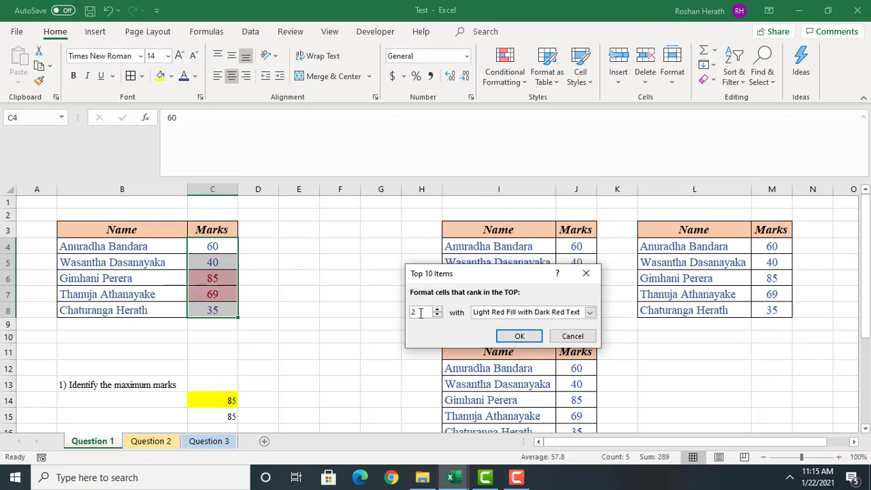
{"action": "left_click", "coordinate": [519, 336]}
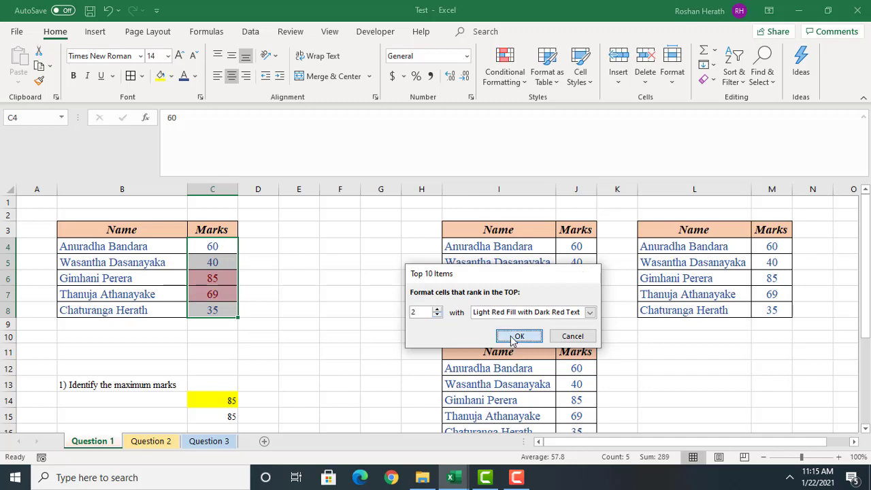
{"action": "left_click", "coordinate": [310, 277]}
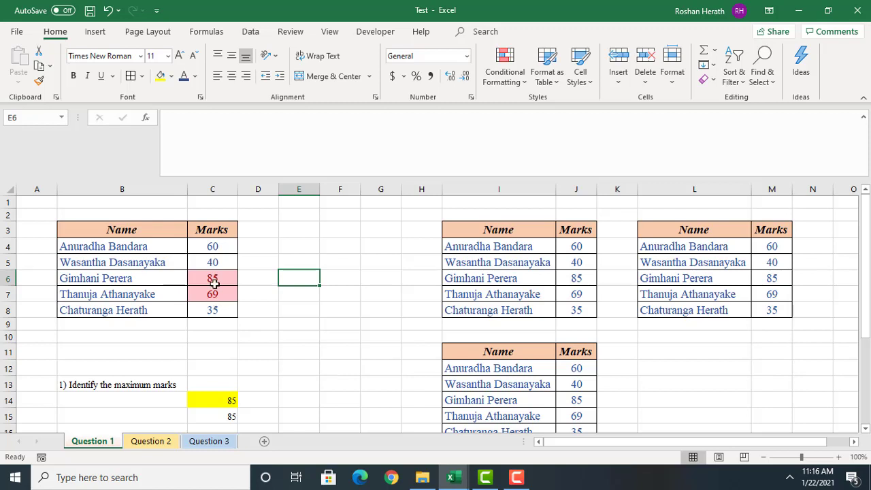
Step: Highlight the bottom 2 marks in C4:C8 with a Bottom 10 Items conditional formatting rule using Green Fill with Dark Green Text
{"action": "left_click_drag", "start_coordinate": [212, 248], "coordinate": [214, 307]}
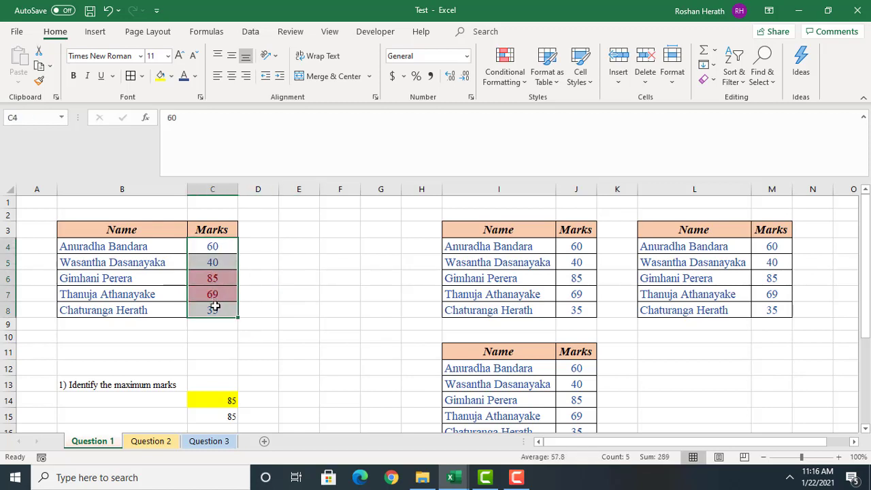
{"action": "left_click", "coordinate": [505, 87]}
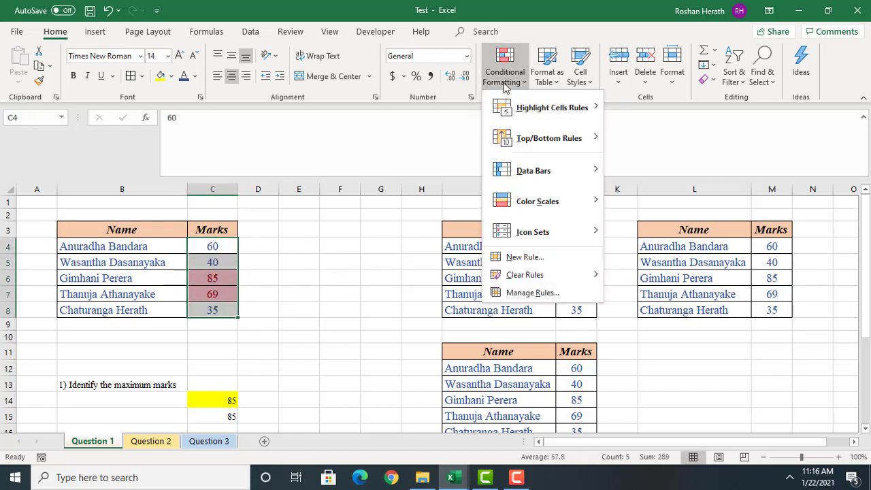
{"action": "mouse_move", "coordinate": [564, 139]}
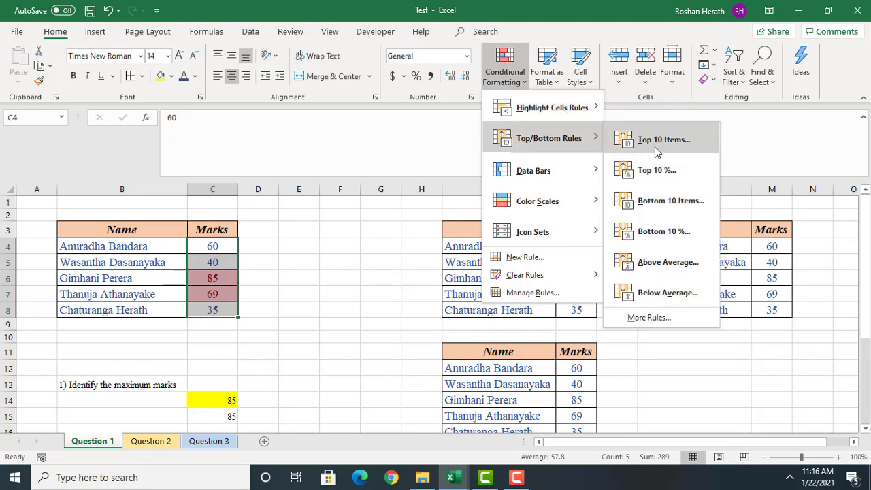
{"action": "left_click", "coordinate": [663, 201]}
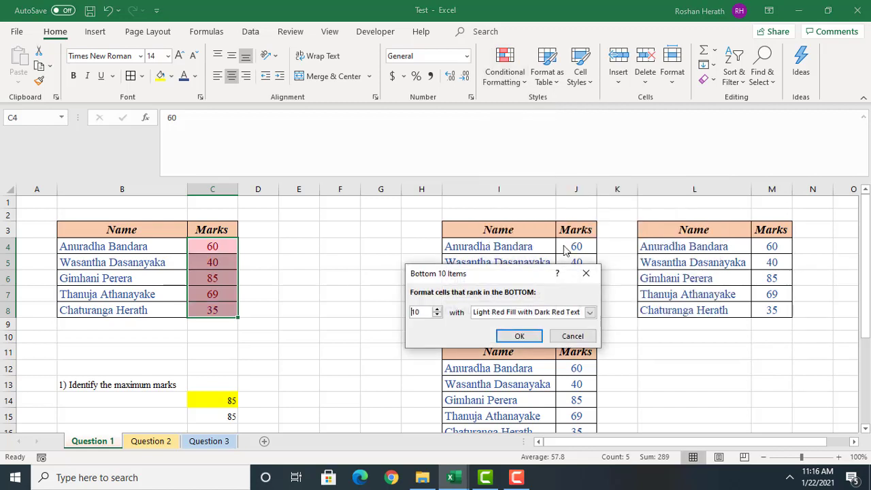
{"action": "left_click", "coordinate": [425, 314]}
{"action": "key", "text": "BackSpace"}
{"action": "key", "text": "BackSpace"}
{"action": "type", "text": "2"}
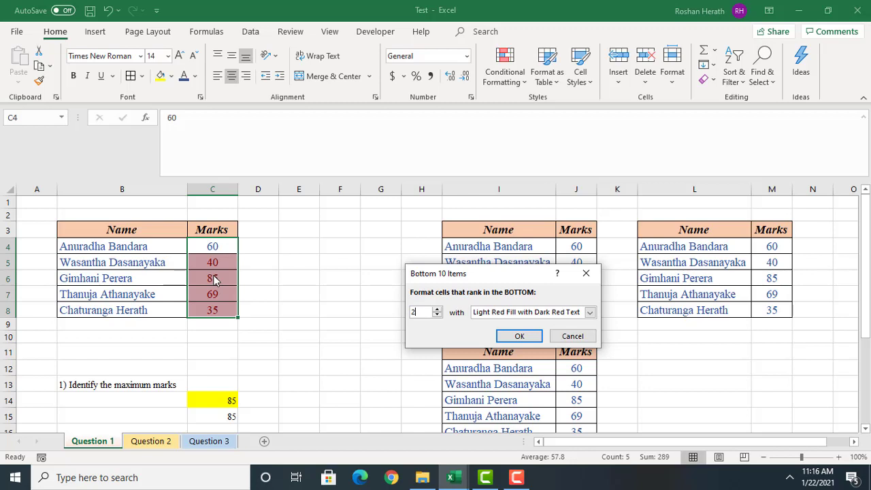
{"action": "left_click", "coordinate": [590, 313]}
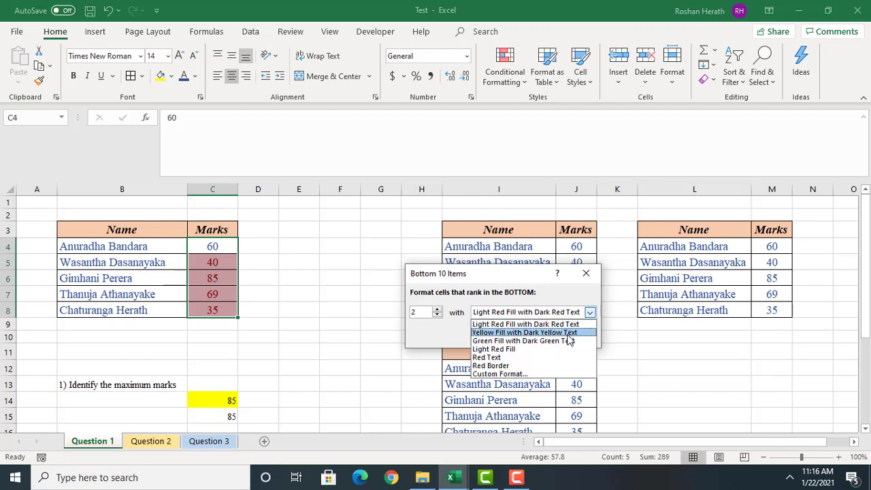
{"action": "left_click", "coordinate": [519, 341]}
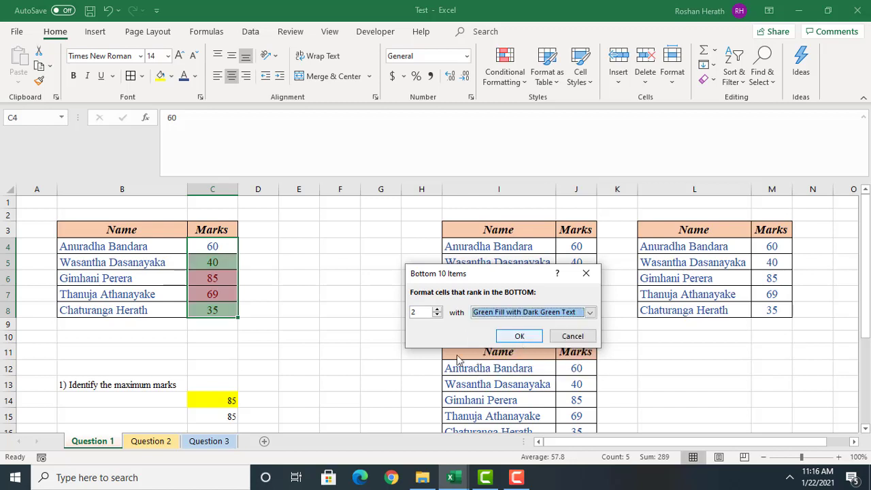
{"action": "left_click", "coordinate": [551, 312]}
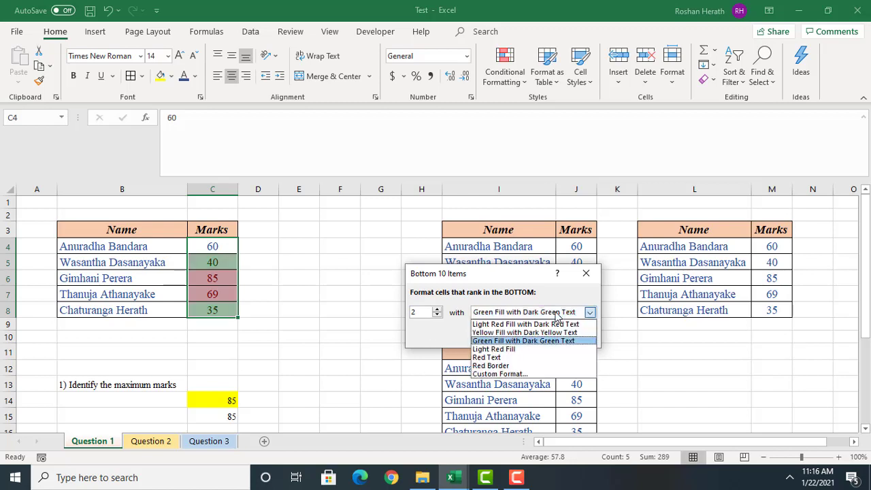
{"action": "left_click", "coordinate": [488, 340]}
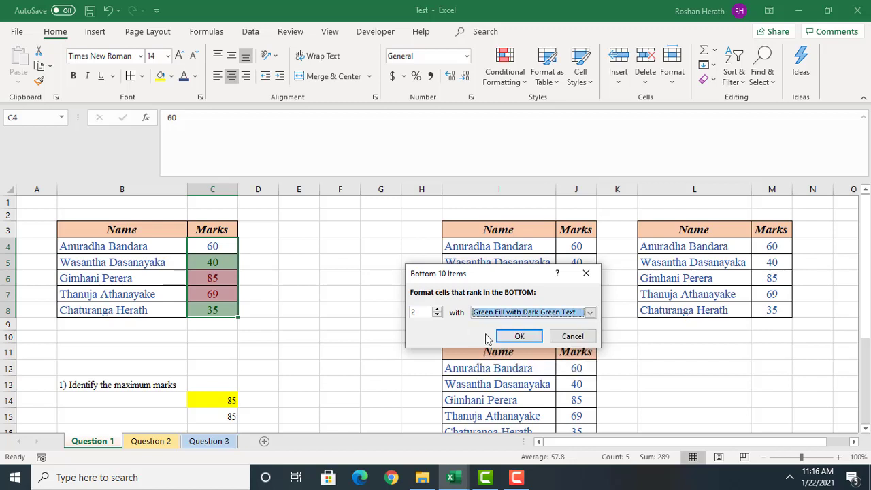
{"action": "left_click", "coordinate": [523, 337]}
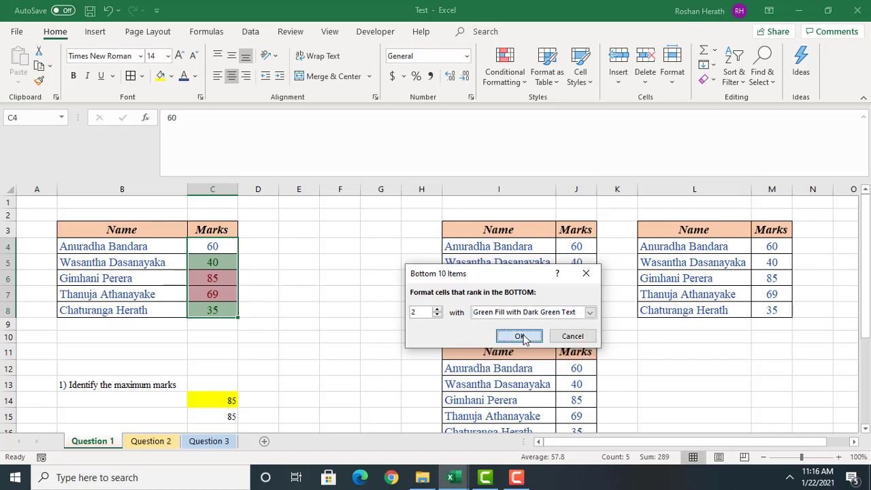
{"action": "left_click", "coordinate": [338, 276]}
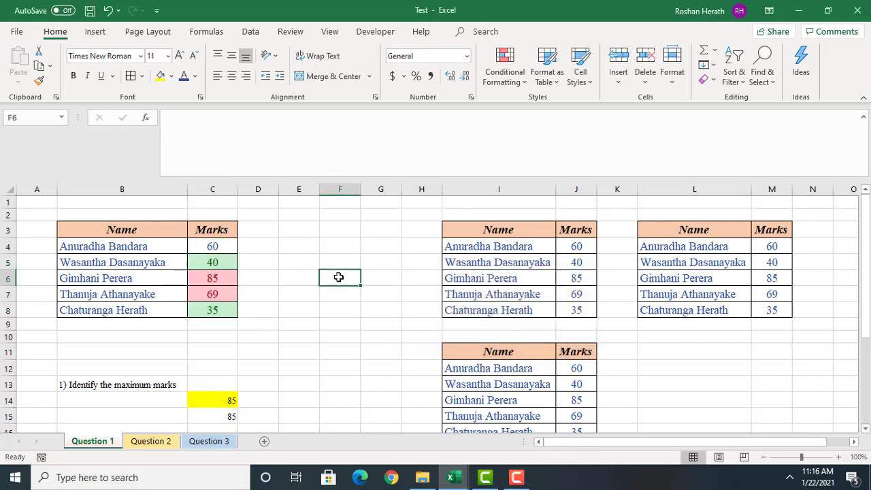
{"action": "left_click", "coordinate": [211, 309]}
{"action": "left_click", "coordinate": [217, 264]}
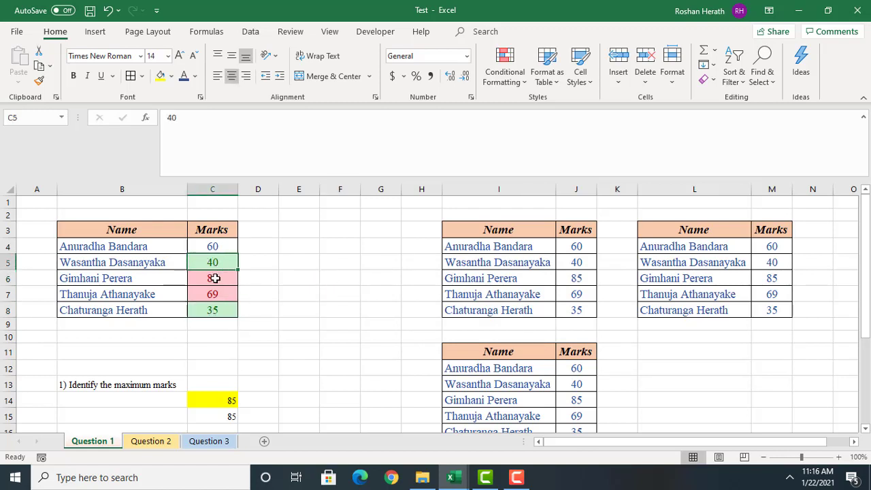
{"action": "left_click", "coordinate": [213, 277]}
{"action": "left_click", "coordinate": [215, 292]}
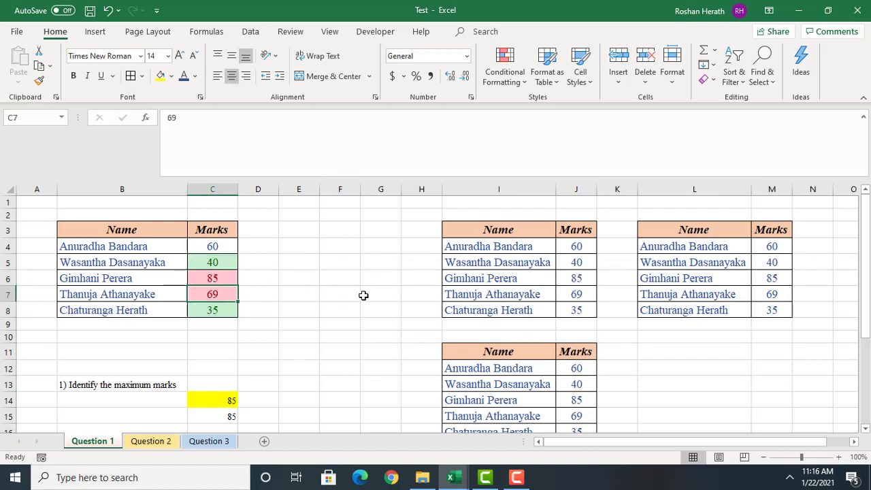
Step: Switch to the Final Answer workbook and highlight the top 10 values of the Profit column with Light Red Fill with Dark Red Text
{"action": "mouse_move", "coordinate": [451, 477]}
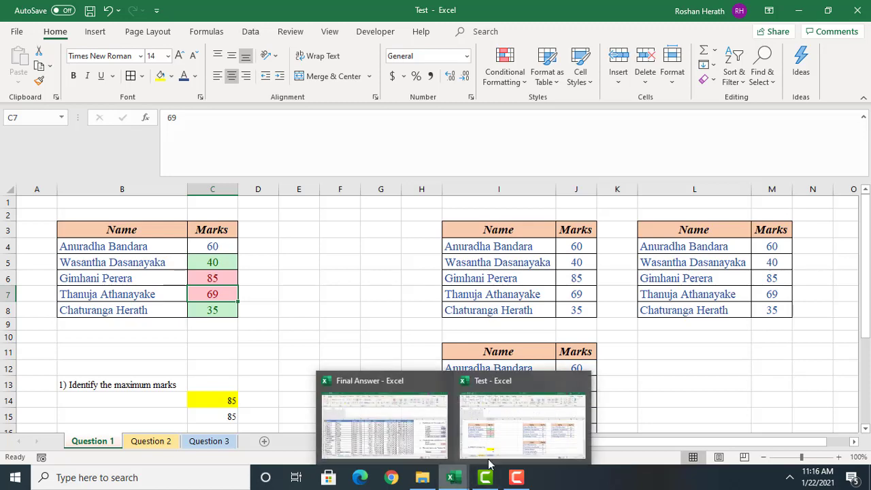
{"action": "left_click", "coordinate": [411, 449]}
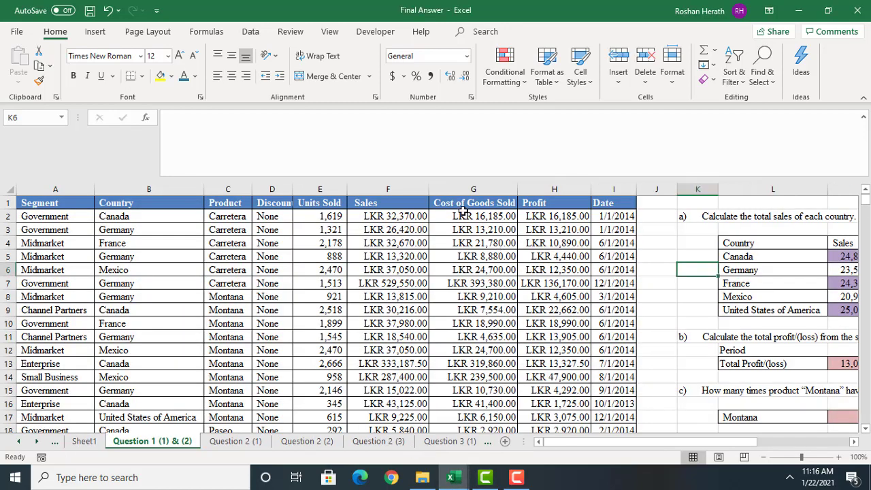
{"action": "left_click_drag", "start_coordinate": [545, 215], "coordinate": [571, 406]}
{"action": "left_click", "coordinate": [505, 76]}
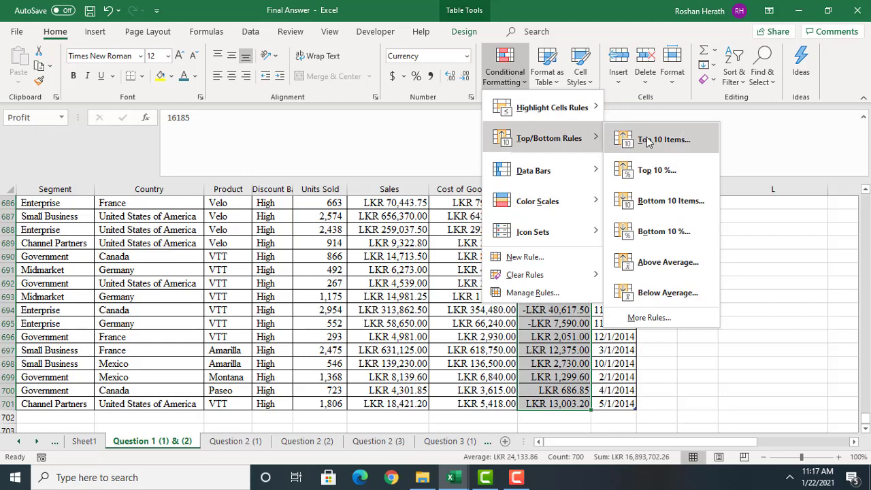
{"action": "left_click", "coordinate": [647, 141]}
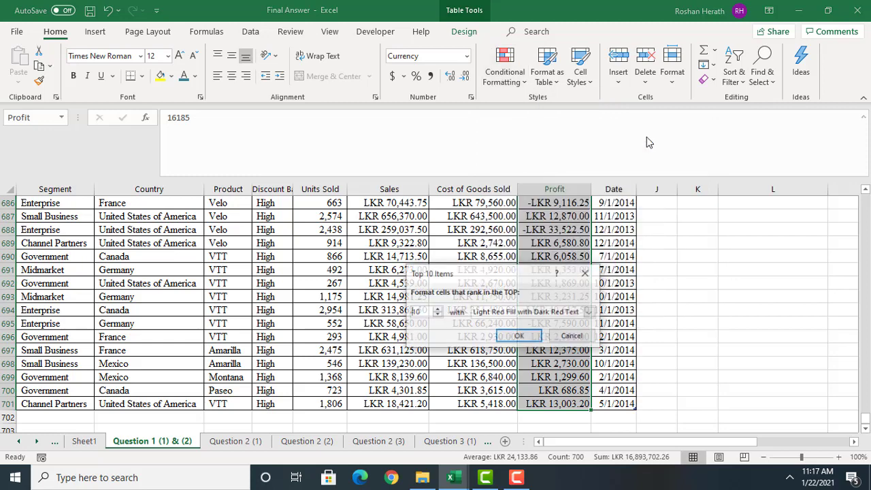
{"action": "left_click", "coordinate": [517, 336]}
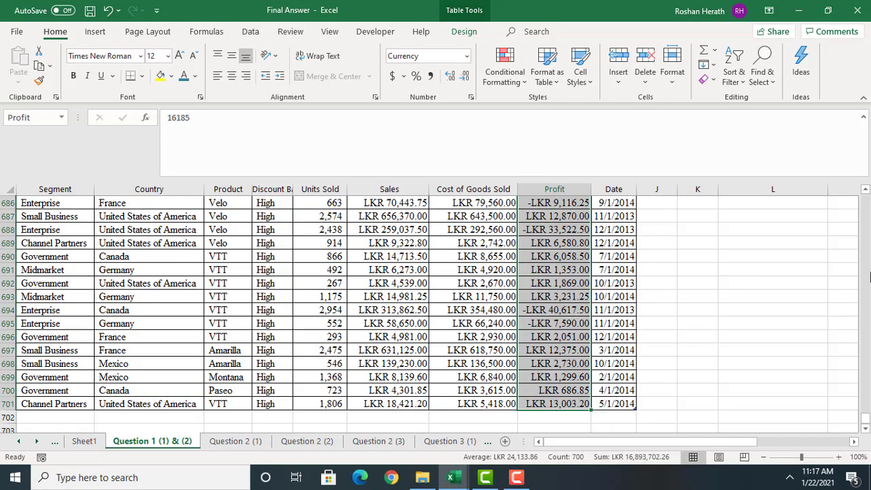
{"action": "scroll", "coordinate": [865, 273], "scroll_direction": "up", "scroll_amount": 20}
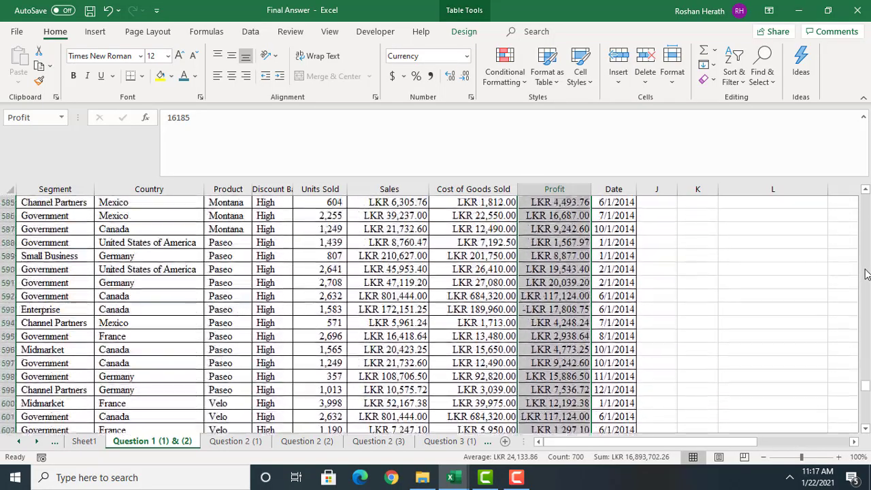
{"action": "scroll", "coordinate": [865, 272], "scroll_direction": "up", "scroll_amount": 20}
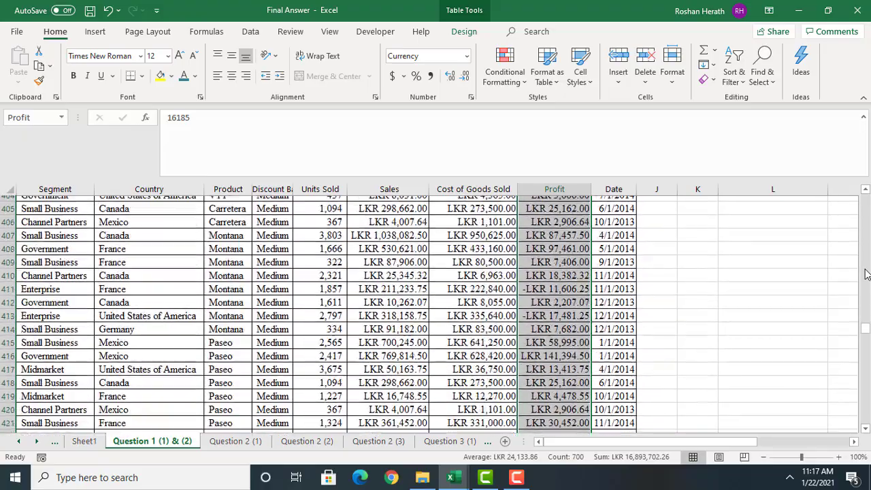
{"action": "scroll", "coordinate": [865, 273], "scroll_direction": "up", "scroll_amount": 12}
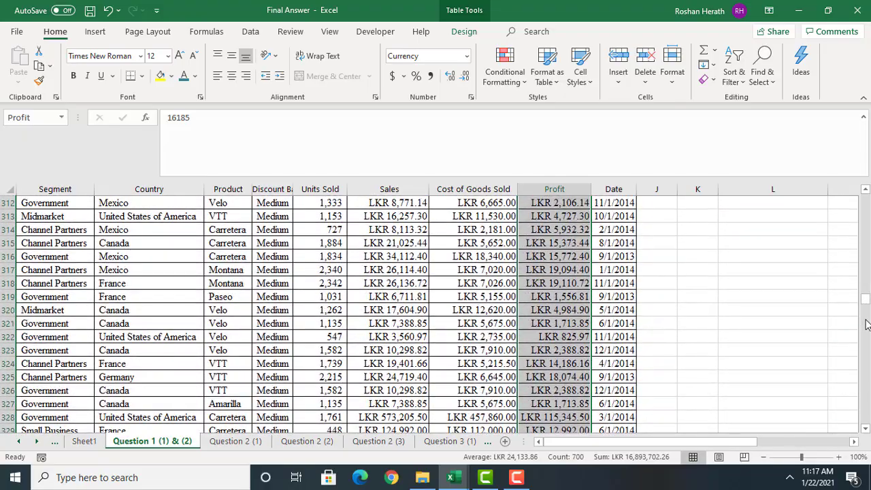
Step: Examine the Profit column on the Question 1 (1) & (2) sheet for the cells highlighted by the top 10 rule
{"action": "scroll", "coordinate": [866, 325], "scroll_direction": "down", "scroll_amount": 6}
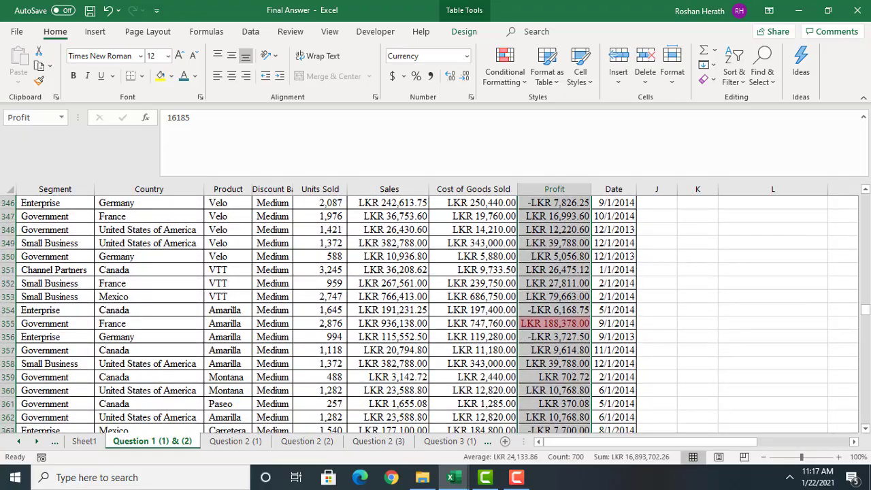
{"action": "scroll", "coordinate": [868, 253], "scroll_direction": "up", "scroll_amount": 20}
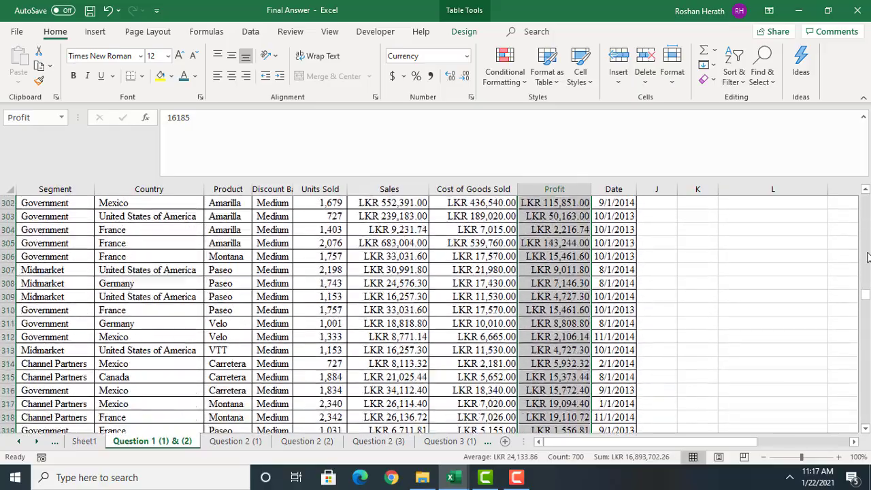
{"action": "scroll", "coordinate": [868, 256], "scroll_direction": "up", "scroll_amount": 20}
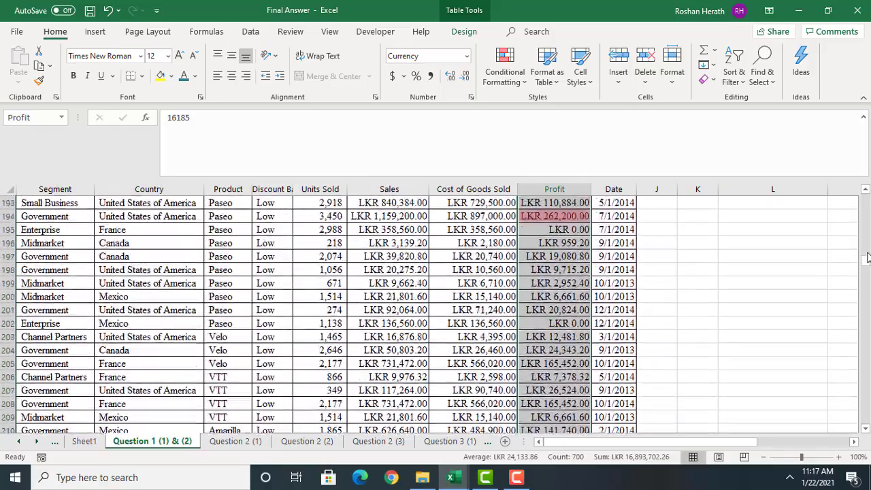
{"action": "scroll", "coordinate": [866, 322], "scroll_direction": "up", "scroll_amount": 20}
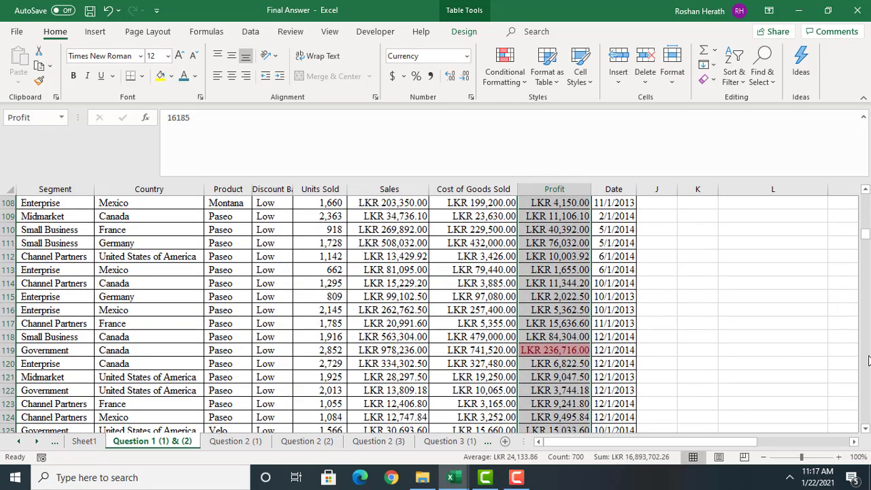
{"action": "scroll", "coordinate": [868, 360], "scroll_direction": "down", "scroll_amount": 6}
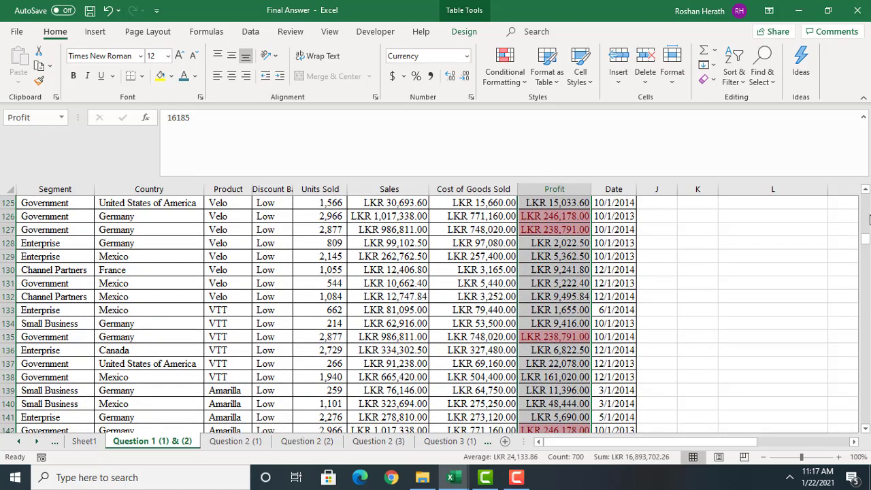
{"action": "scroll", "coordinate": [868, 218], "scroll_direction": "up", "scroll_amount": 20}
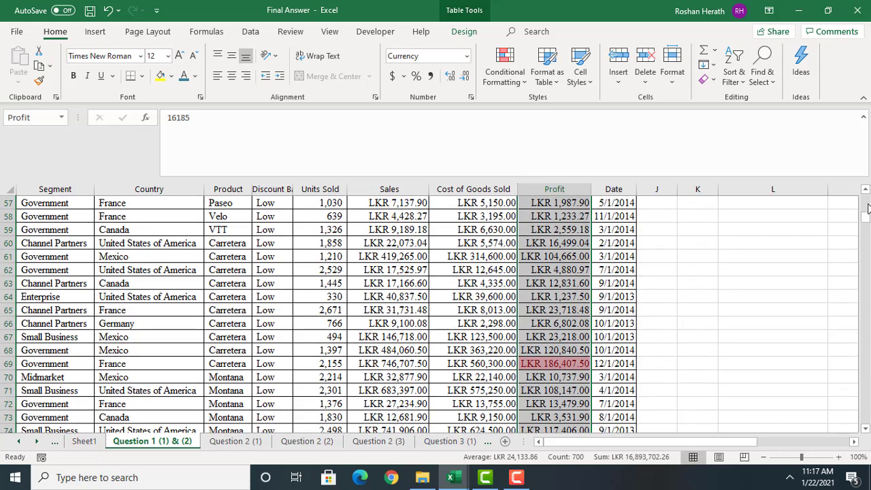
{"action": "scroll", "coordinate": [868, 207], "scroll_direction": "up", "scroll_amount": 6}
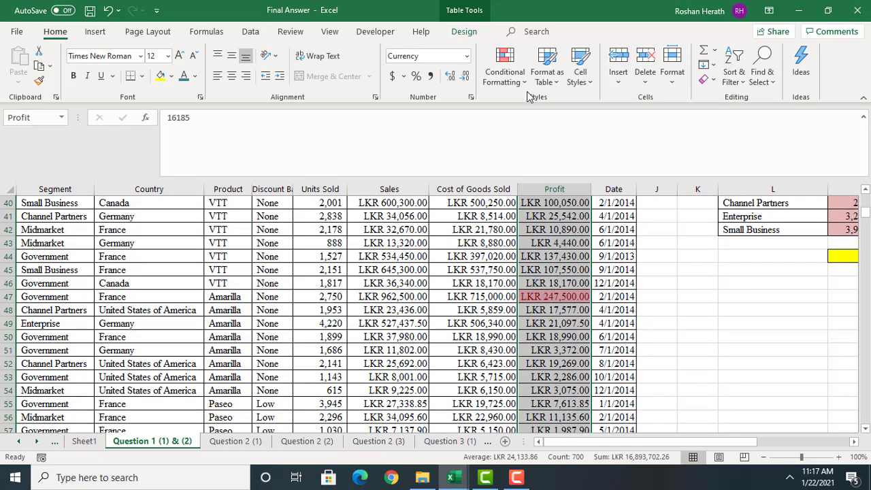
{"action": "left_click", "coordinate": [509, 76]}
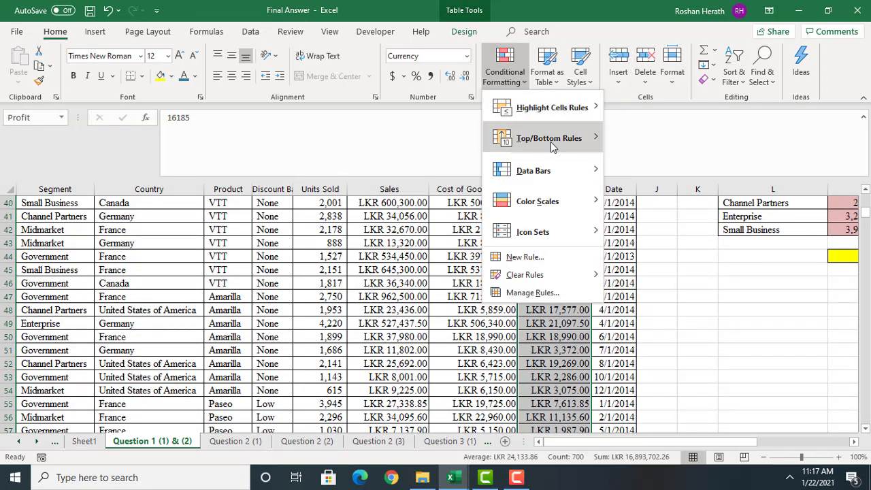
{"action": "mouse_move", "coordinate": [550, 140]}
{"action": "left_click", "coordinate": [660, 245]}
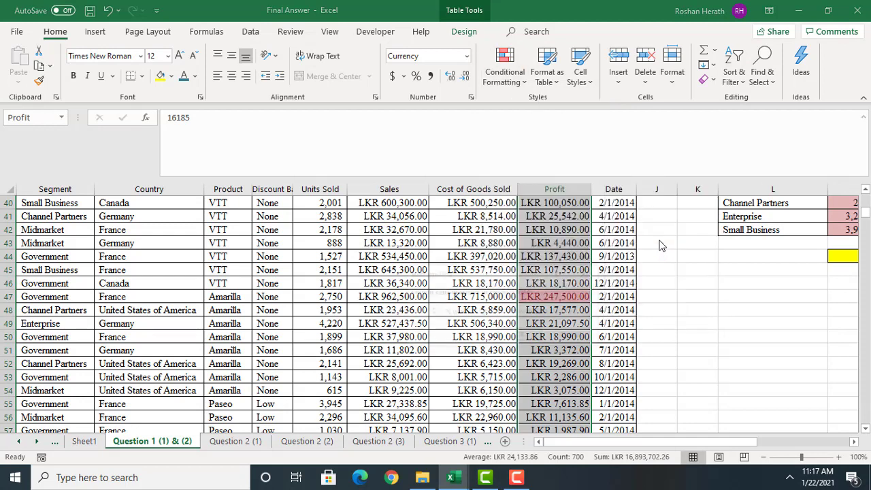
{"action": "left_click", "coordinate": [573, 336]}
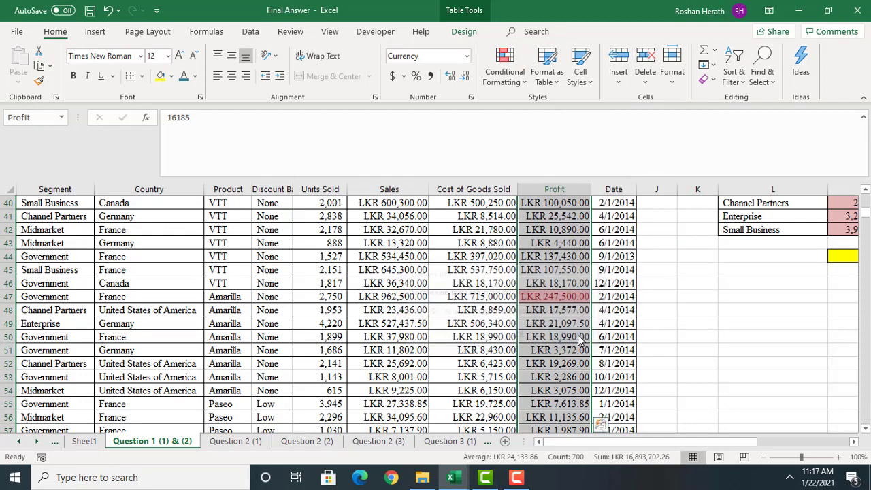
Step: Highlight the bottom 10 values of the Profit column with a Bottom 10 Items conditional formatting rule using Yellow Fill with Dark Yellow Text
{"action": "left_click", "coordinate": [506, 74]}
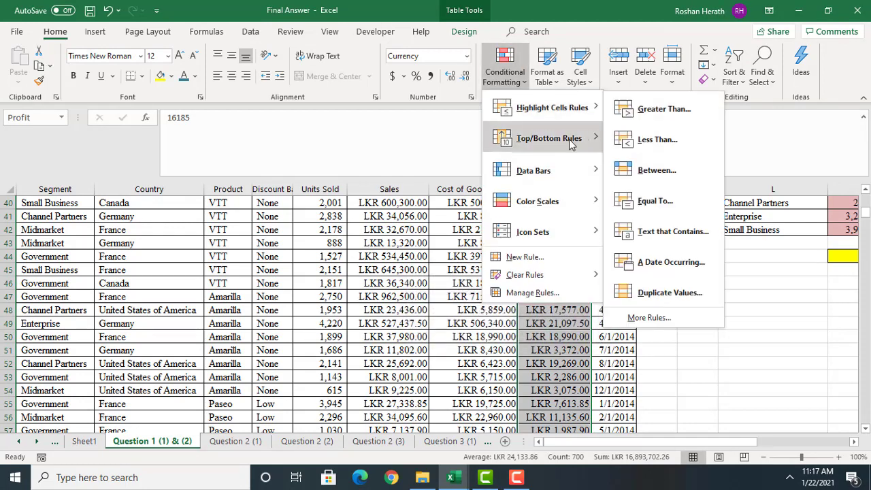
{"action": "mouse_move", "coordinate": [548, 139]}
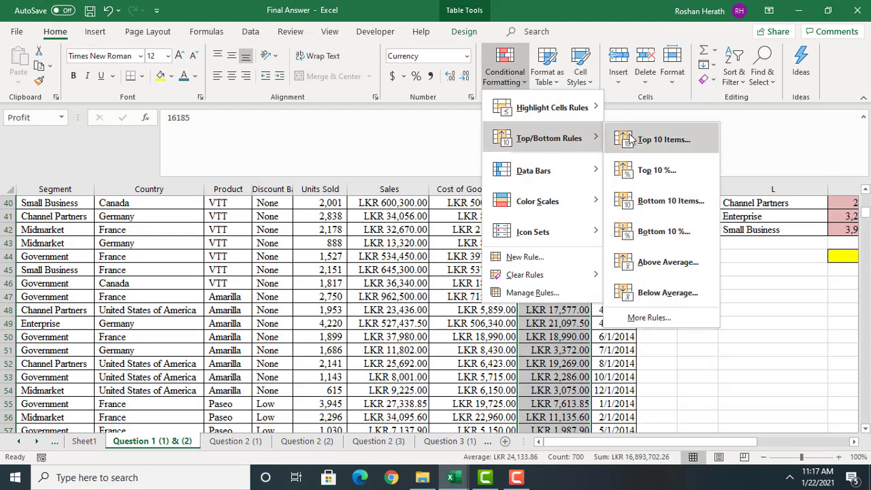
{"action": "left_click", "coordinate": [660, 202]}
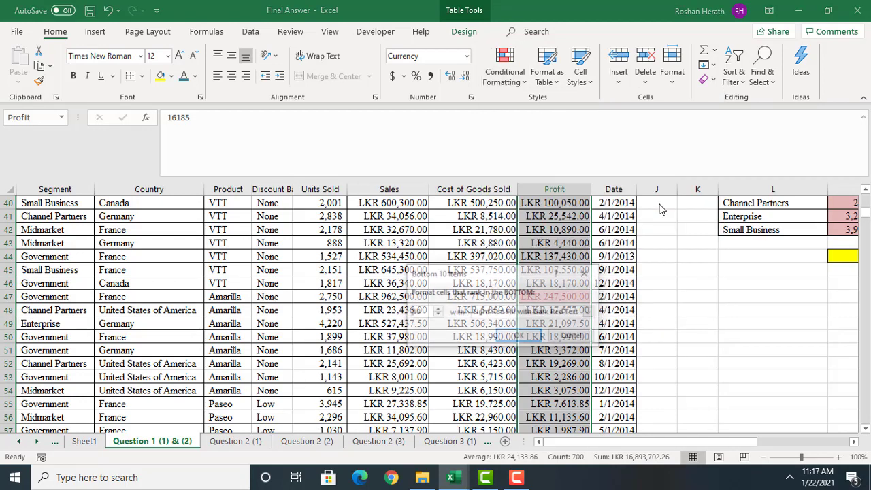
{"action": "left_click", "coordinate": [528, 313]}
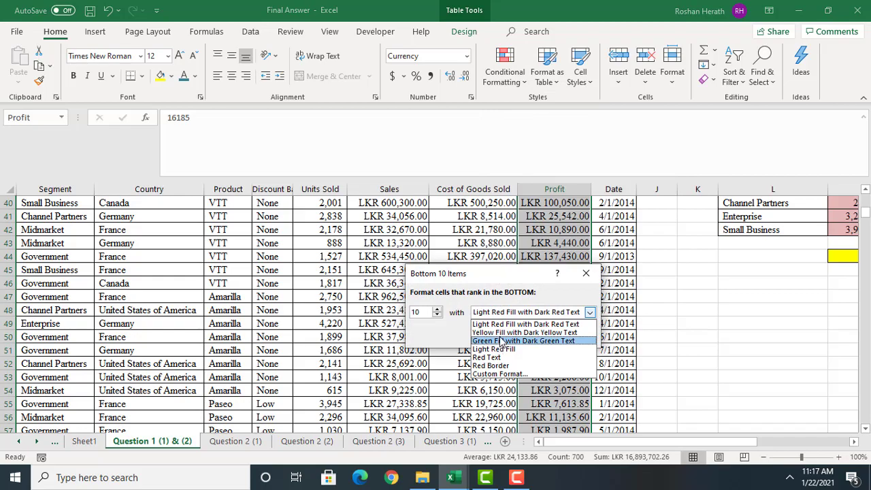
{"action": "left_click", "coordinate": [503, 333]}
{"action": "left_click", "coordinate": [513, 336]}
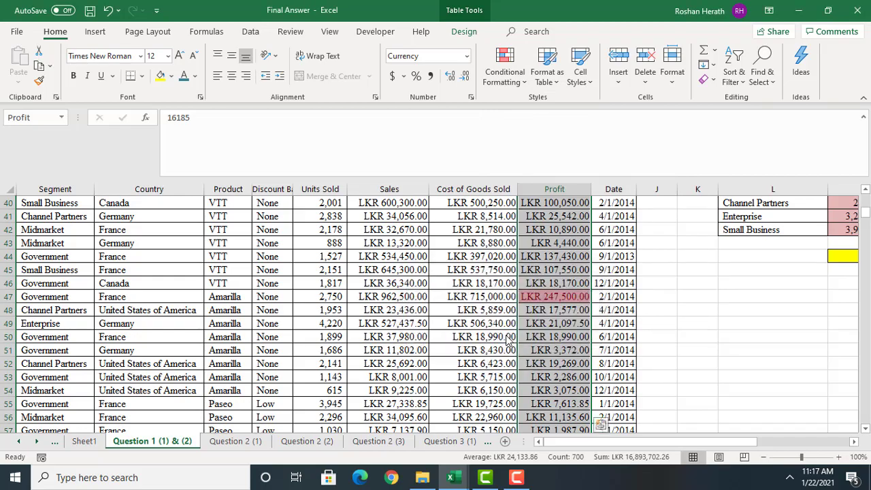
Step: Examine the Profit column down through its rows for the cells highlighted by the bottom 10 rule, and clear the column selection
{"action": "scroll", "coordinate": [866, 203], "scroll_direction": "up", "scroll_amount": 11}
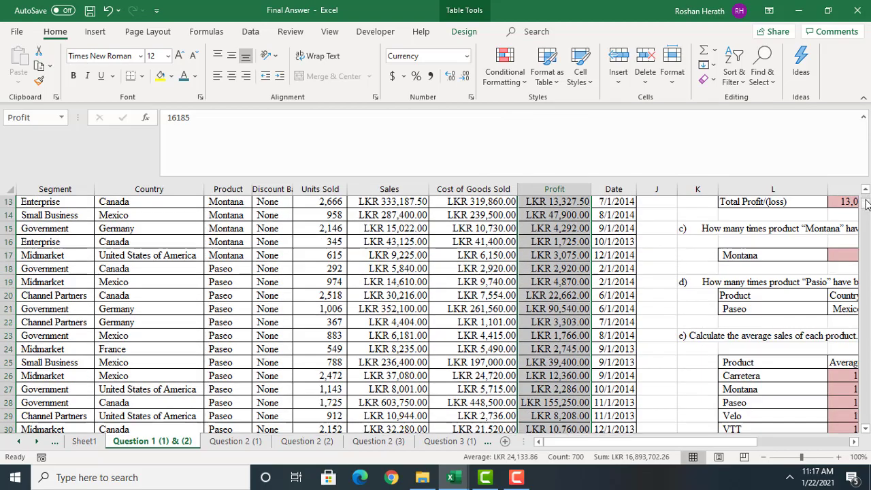
{"action": "scroll", "coordinate": [866, 221], "scroll_direction": "down", "scroll_amount": 20}
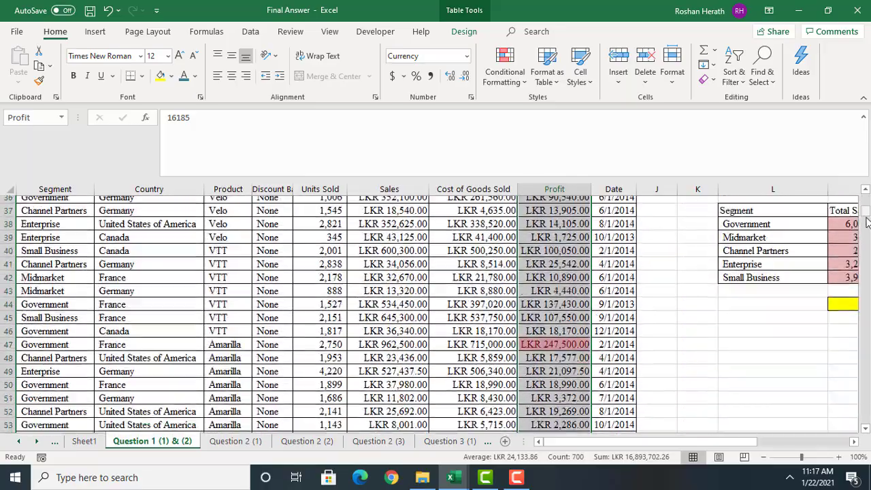
{"action": "scroll", "coordinate": [868, 270], "scroll_direction": "down", "scroll_amount": 20}
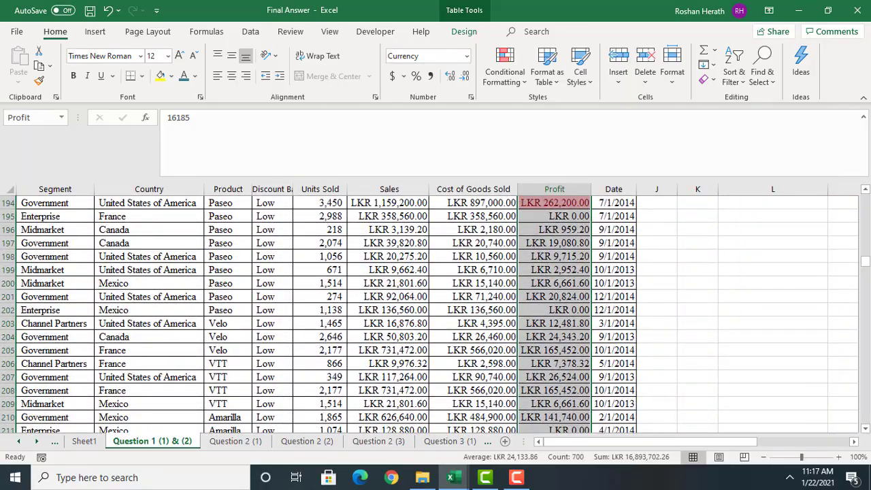
{"action": "scroll", "coordinate": [864, 362], "scroll_direction": "down", "scroll_amount": 20}
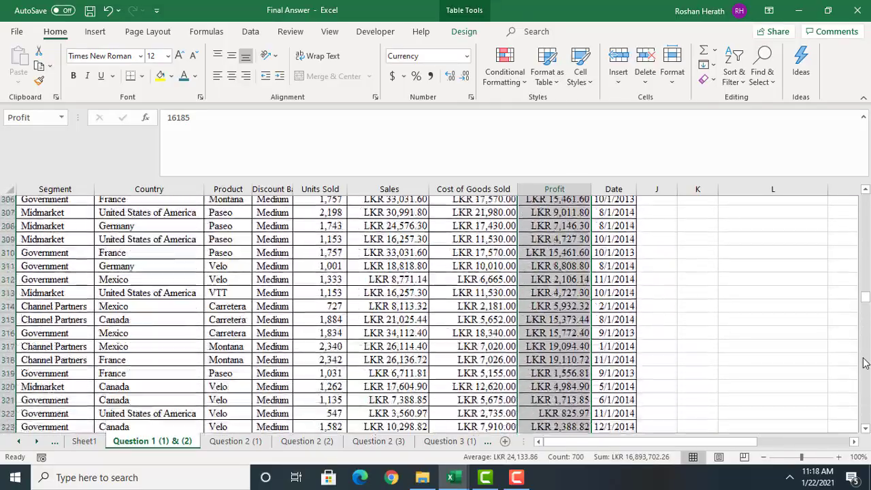
{"action": "scroll", "coordinate": [864, 363], "scroll_direction": "down", "scroll_amount": 20}
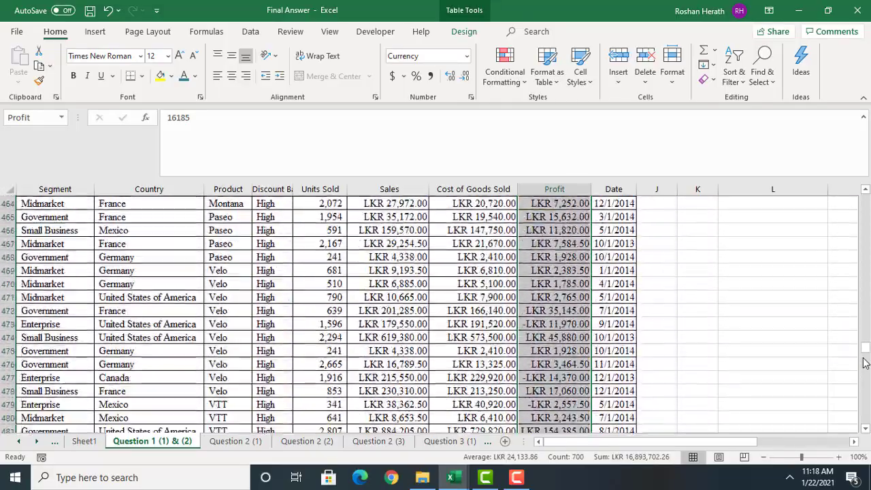
{"action": "scroll", "coordinate": [864, 362], "scroll_direction": "down", "scroll_amount": 8}
{"action": "scroll", "coordinate": [731, 313], "scroll_direction": "up", "scroll_amount": 14}
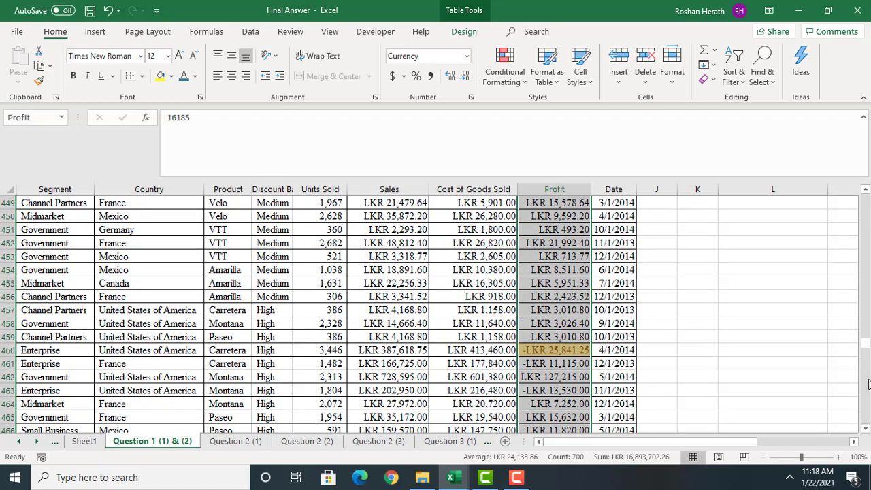
{"action": "scroll", "coordinate": [868, 385], "scroll_direction": "down", "scroll_amount": 20}
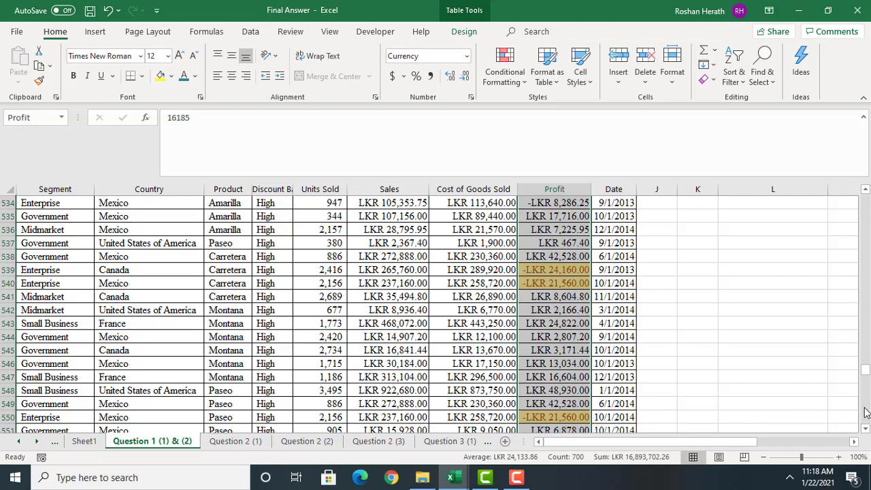
{"action": "scroll", "coordinate": [865, 412], "scroll_direction": "down", "scroll_amount": 20}
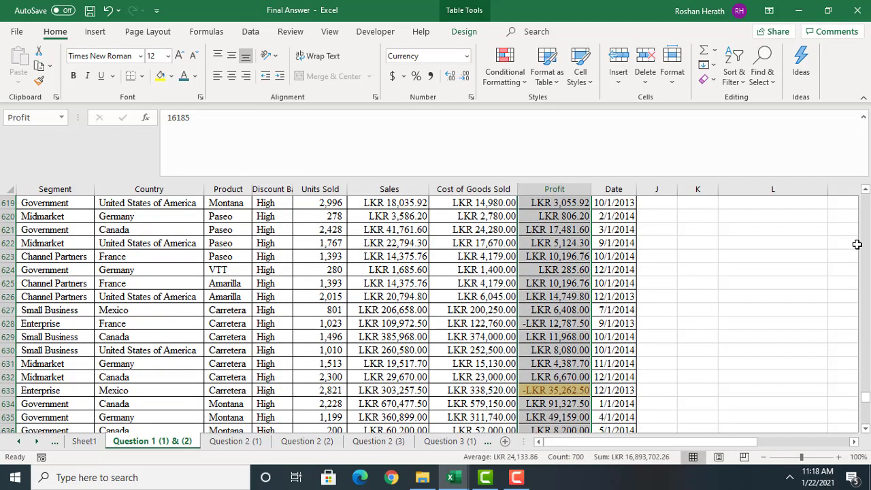
{"action": "left_click", "coordinate": [745, 286]}
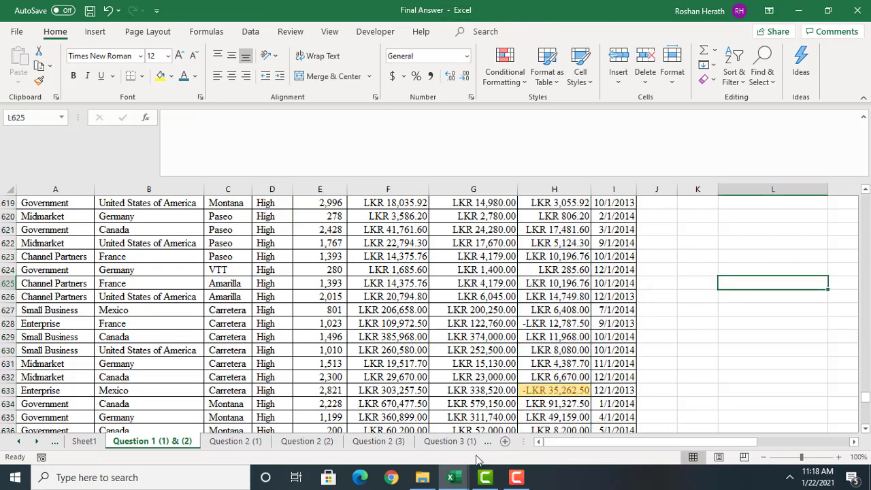
Step: Switch to the Test workbook and review the order of the names in the first marks table on the Question 1 sheet
{"action": "left_click", "coordinate": [453, 477]}
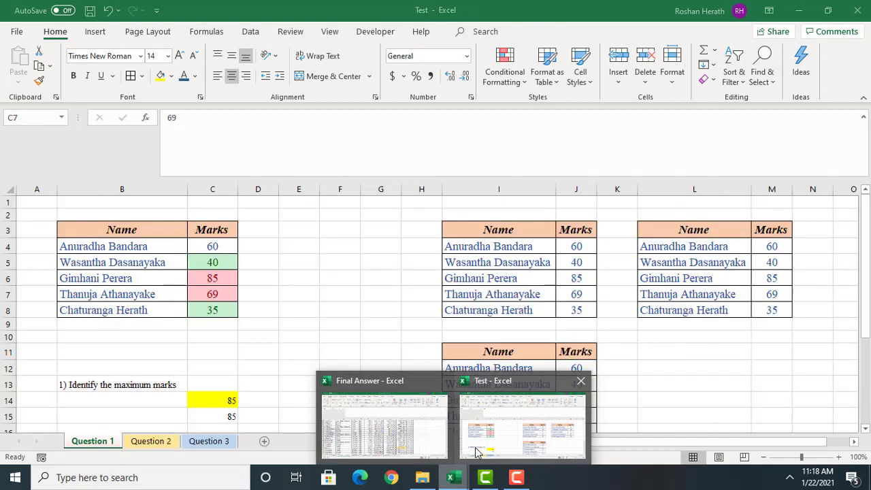
{"action": "left_click", "coordinate": [476, 449]}
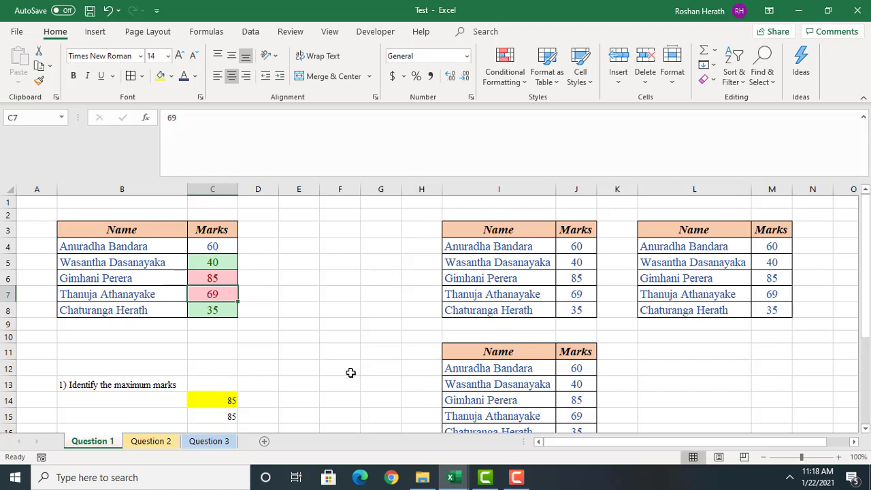
{"action": "left_click", "coordinate": [383, 295]}
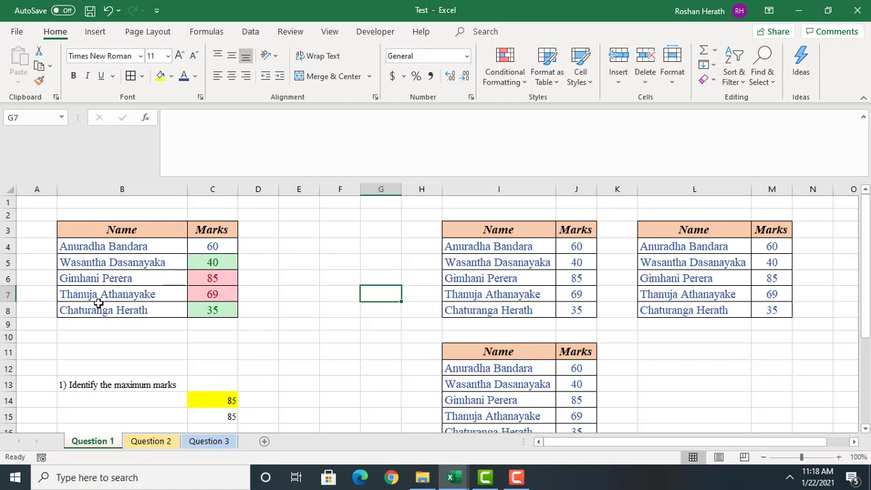
{"action": "left_click", "coordinate": [91, 249]}
{"action": "left_click", "coordinate": [129, 259]}
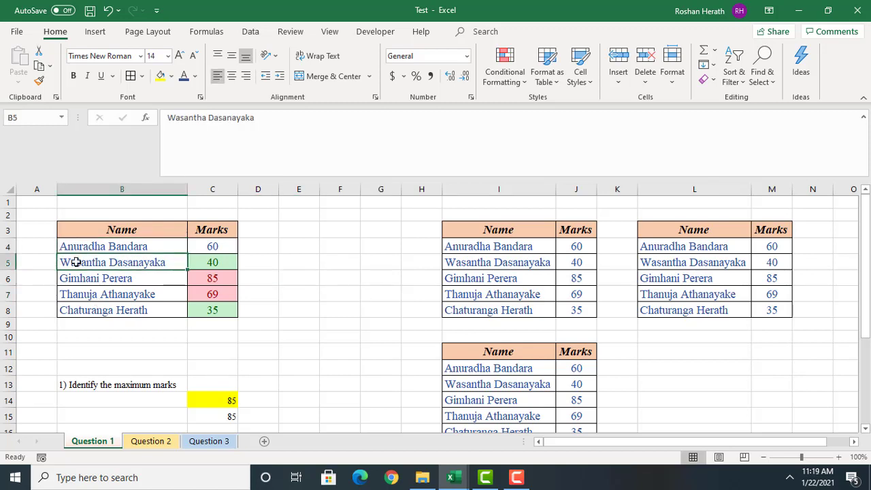
{"action": "left_click", "coordinate": [83, 285]}
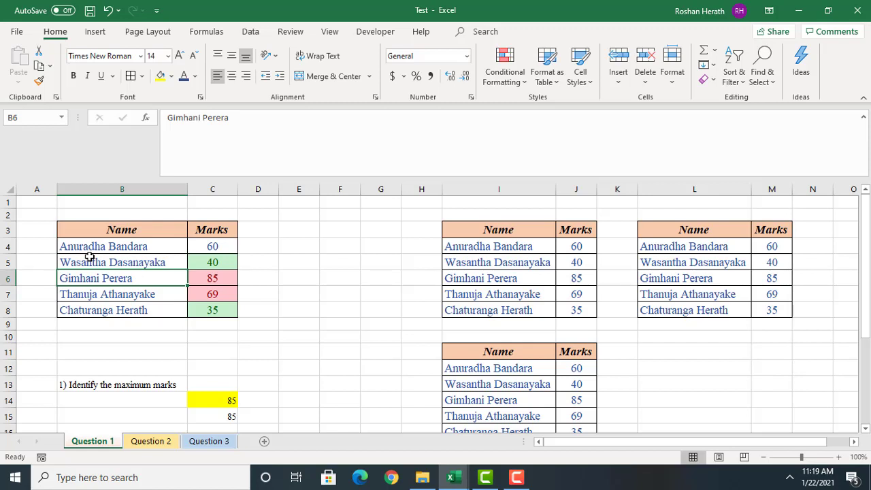
{"action": "left_click", "coordinate": [300, 266]}
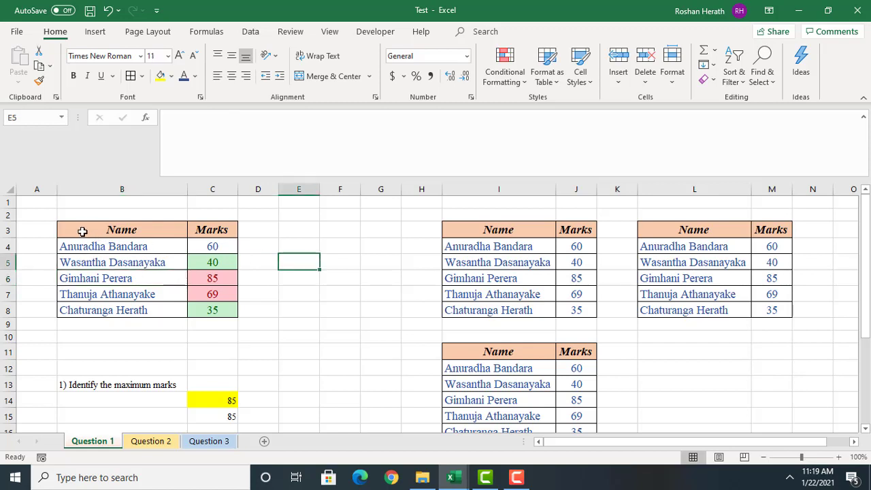
Step: Select the first marks table in B3:C8 with its header row and open a custom sort for it
{"action": "left_click_drag", "start_coordinate": [78, 229], "coordinate": [211, 310]}
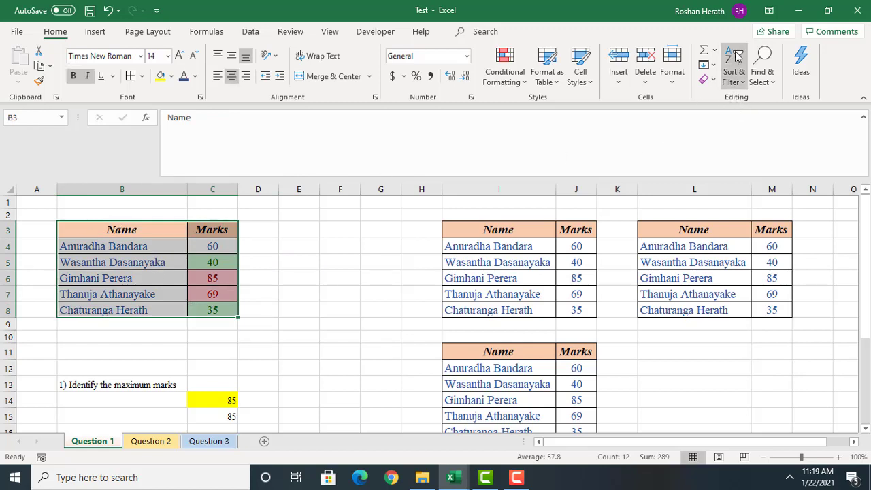
{"action": "left_click", "coordinate": [740, 82]}
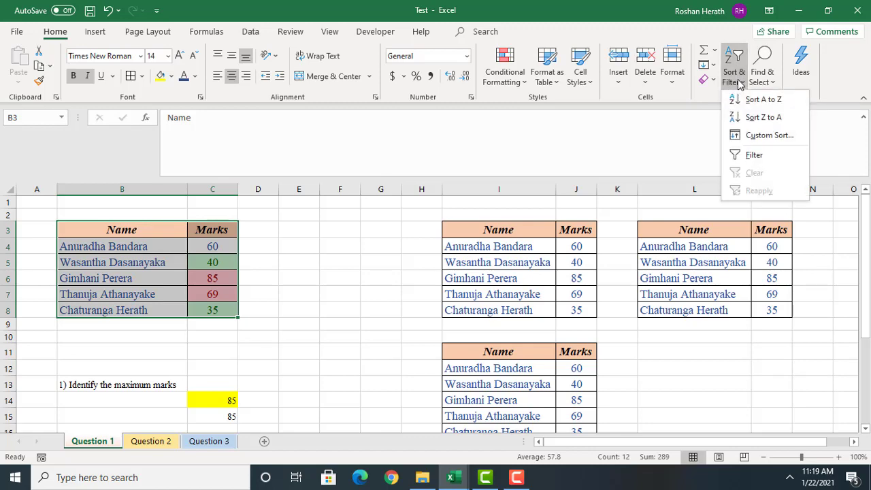
{"action": "left_click", "coordinate": [778, 134]}
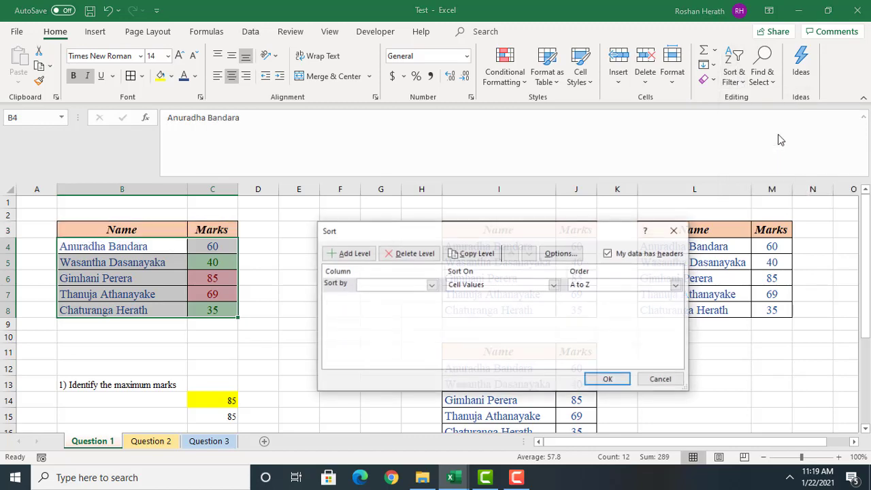
{"action": "left_click", "coordinate": [674, 230]}
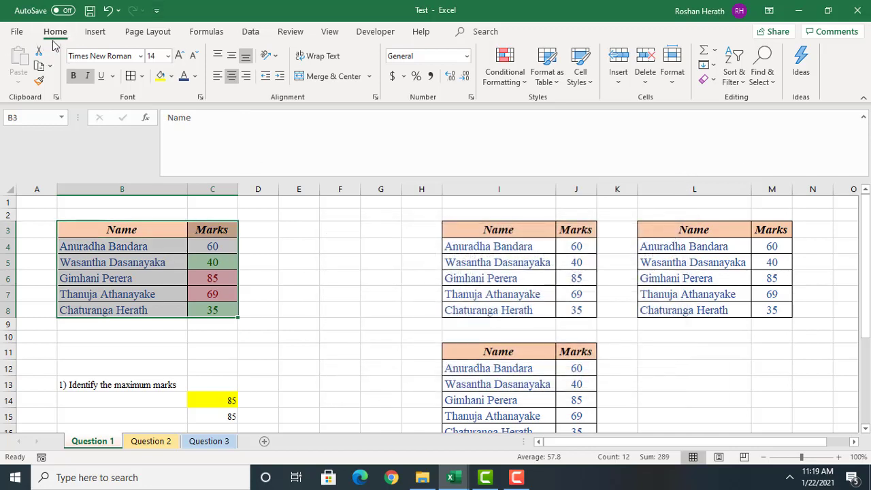
{"action": "left_click", "coordinate": [733, 82]}
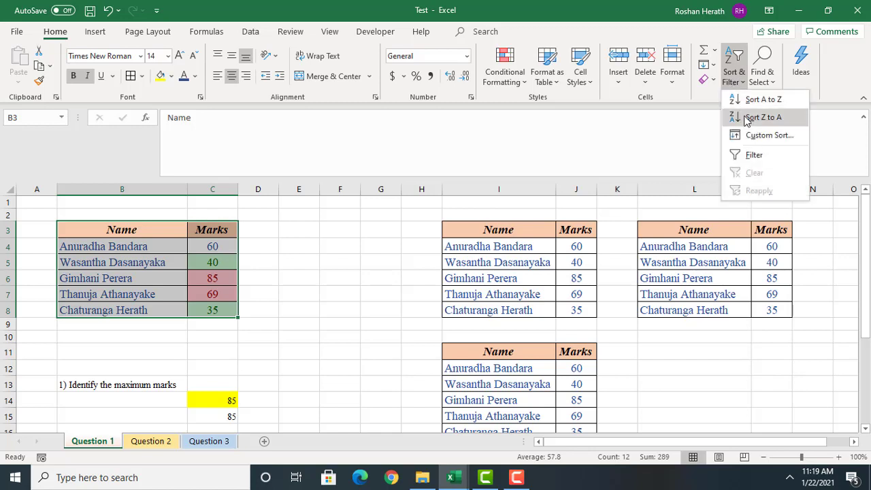
{"action": "left_click", "coordinate": [755, 135]}
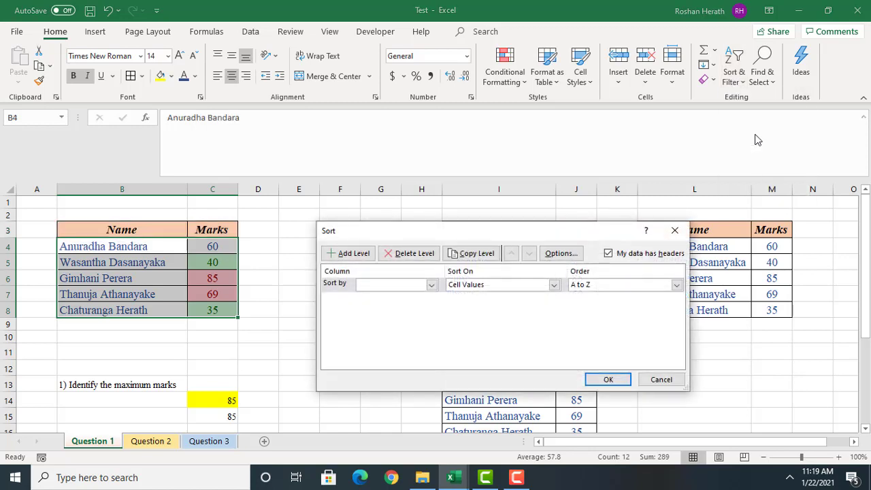
Step: Sort the first marks table by Name on Cell Values in A to Z order and check the resulting name order
{"action": "left_click", "coordinate": [432, 285]}
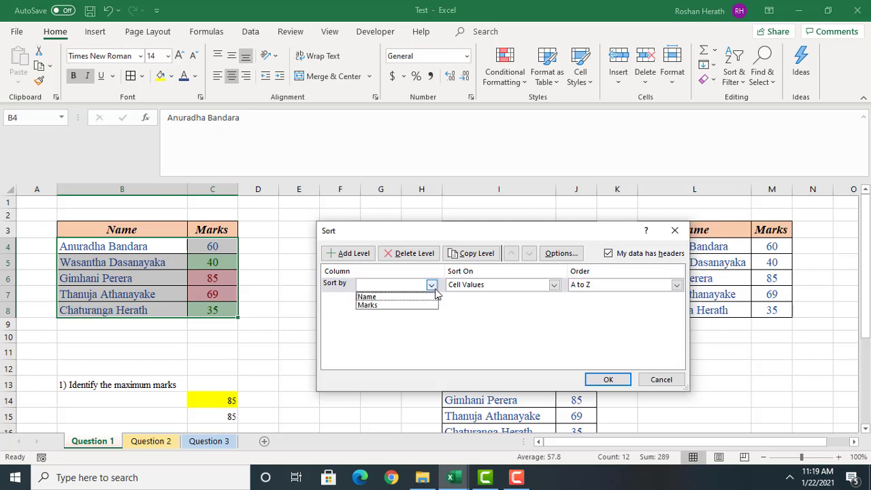
{"action": "left_click", "coordinate": [377, 299]}
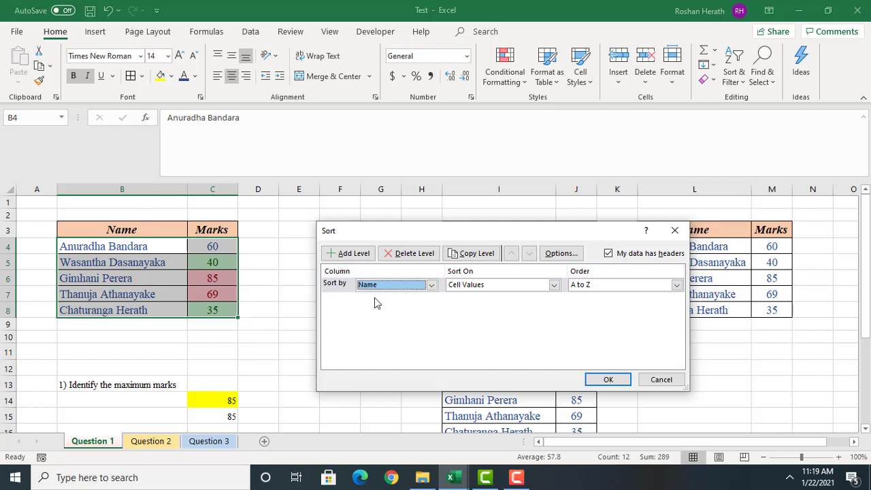
{"action": "left_click", "coordinate": [553, 286]}
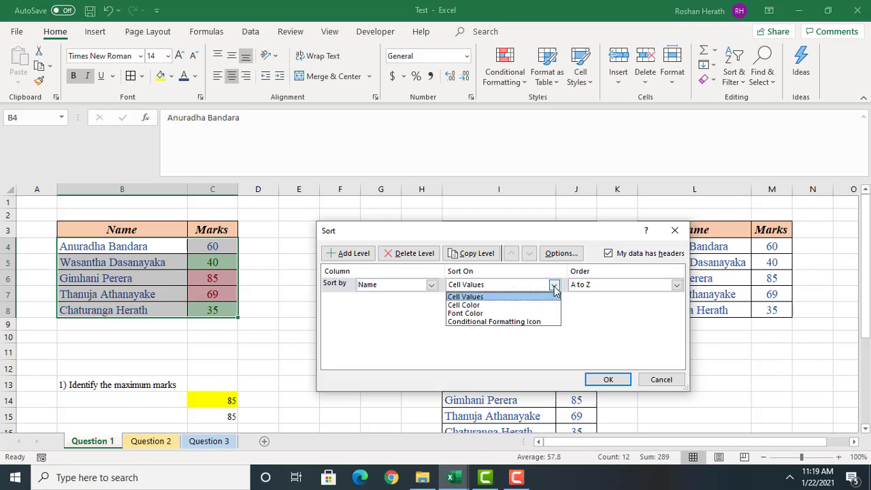
{"action": "left_click", "coordinate": [554, 286]}
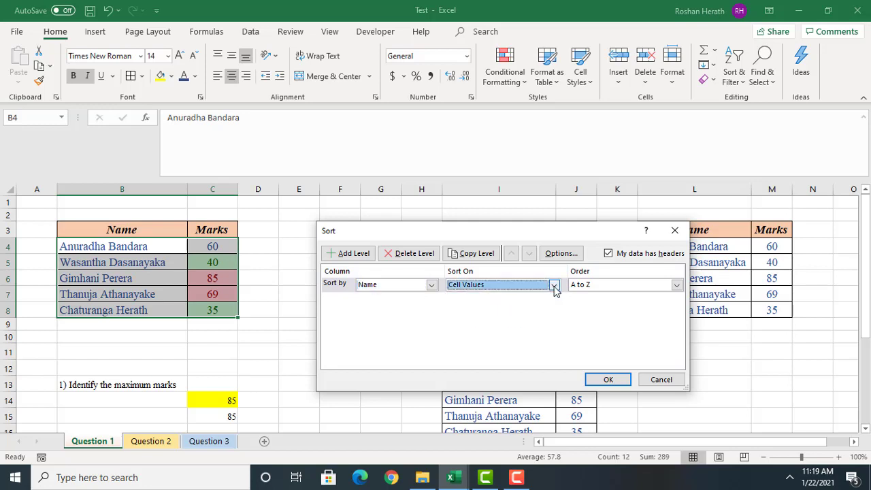
{"action": "left_click", "coordinate": [590, 287]}
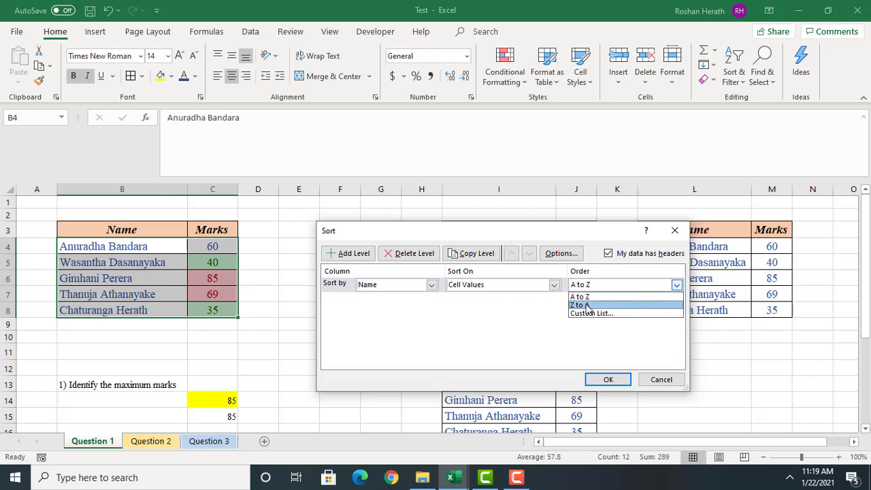
{"action": "left_click", "coordinate": [586, 298]}
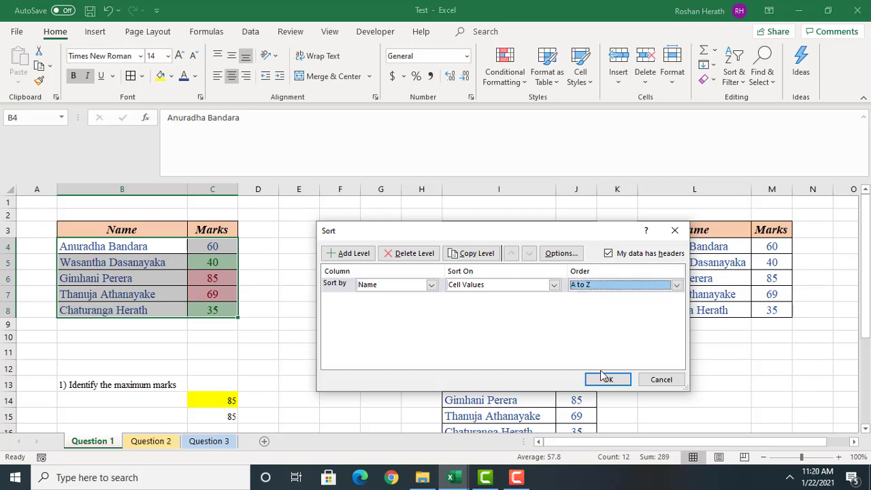
{"action": "left_click", "coordinate": [604, 381]}
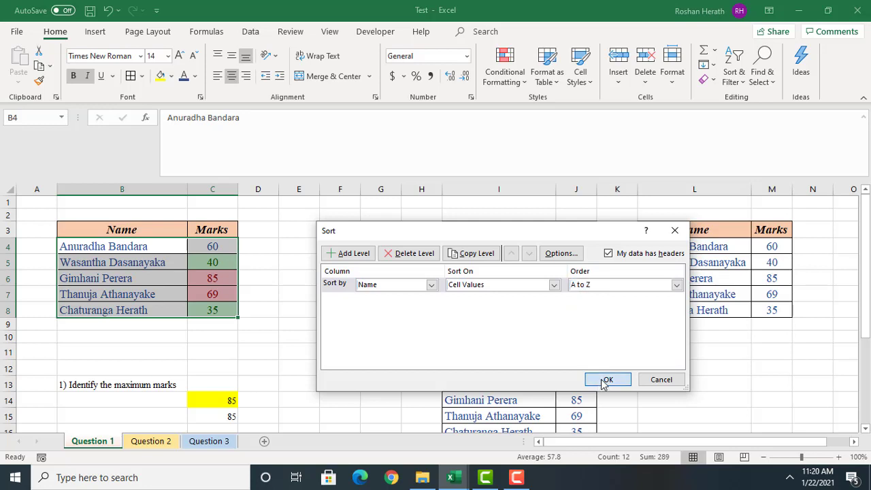
{"action": "left_click", "coordinate": [342, 297]}
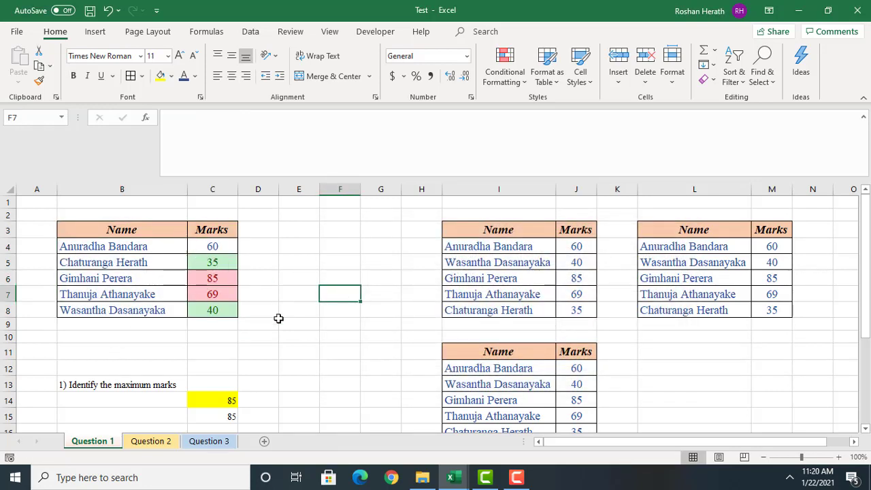
{"action": "left_click", "coordinate": [83, 252]}
{"action": "left_click", "coordinate": [89, 265]}
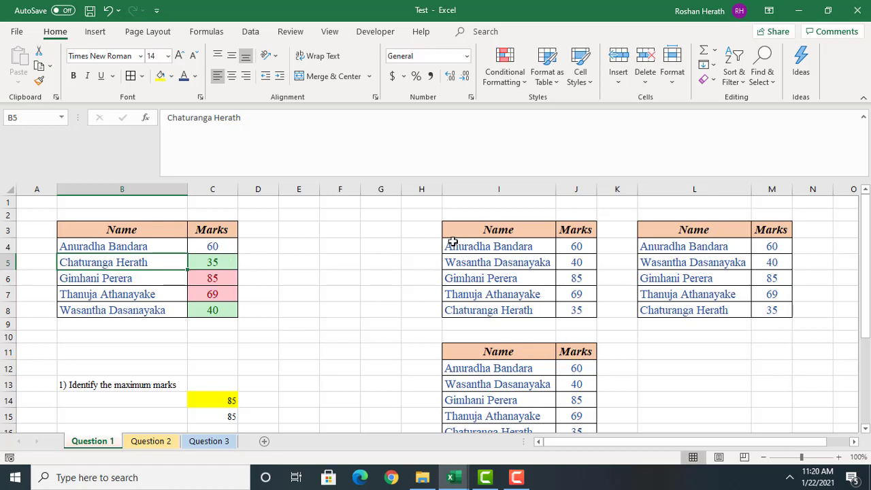
Step: Sort the marks table in I3:J8 by Marks on Cell Values from Smallest to Largest using a custom sort
{"action": "left_click_drag", "start_coordinate": [451, 234], "coordinate": [572, 307]}
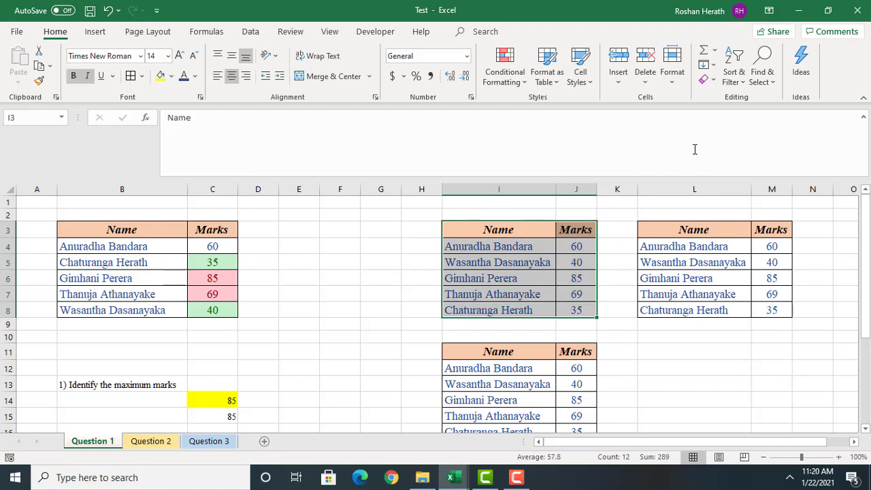
{"action": "left_click", "coordinate": [735, 80]}
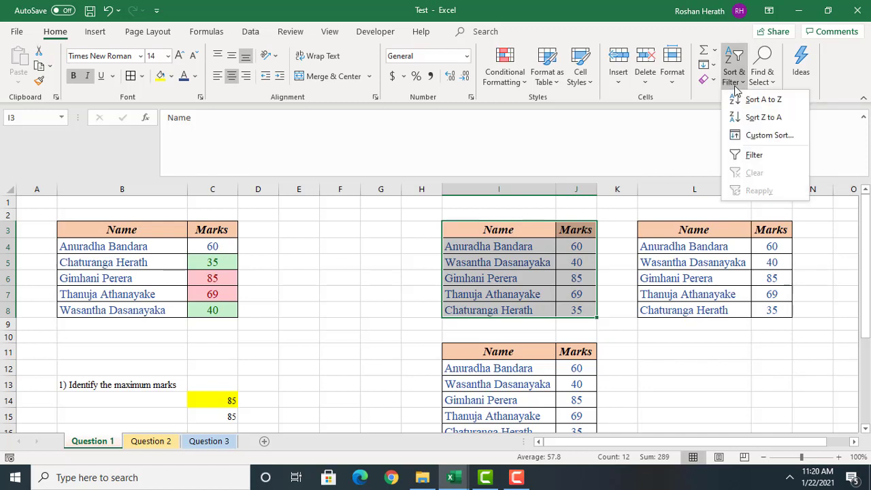
{"action": "left_click", "coordinate": [756, 135]}
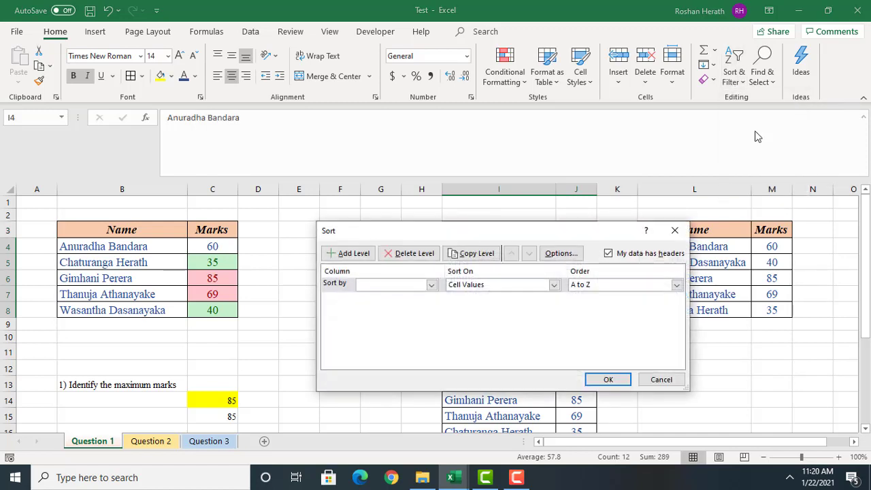
{"action": "left_click", "coordinate": [431, 285]}
{"action": "left_click", "coordinate": [374, 306]}
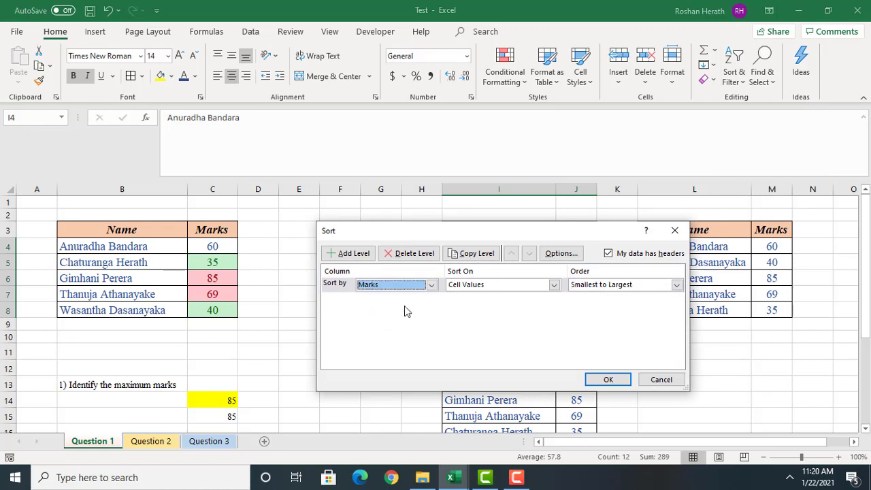
{"action": "left_click", "coordinate": [607, 382]}
{"action": "left_click", "coordinate": [605, 216]}
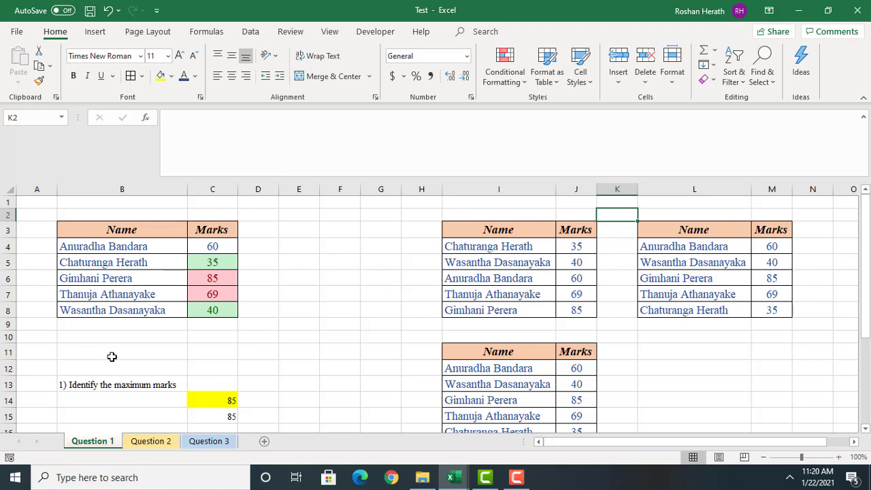
{"action": "left_click", "coordinate": [434, 316]}
{"action": "left_click", "coordinate": [364, 312]}
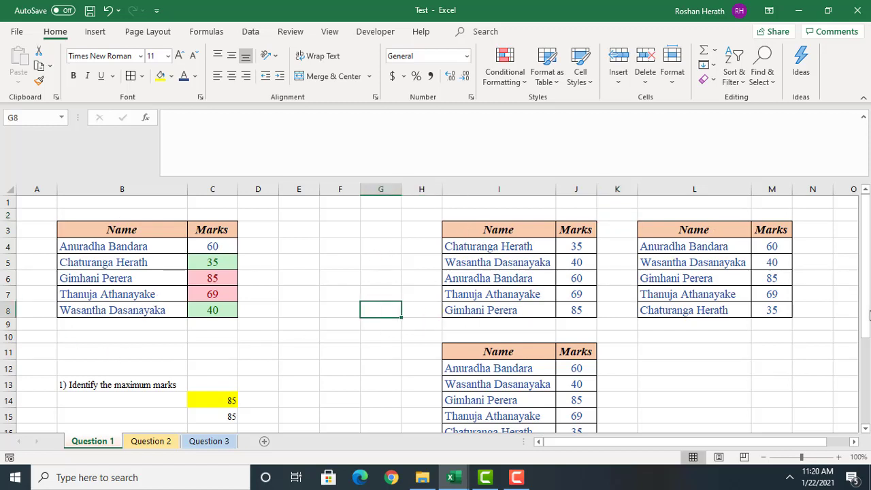
{"action": "left_click_drag", "start_coordinate": [868, 315], "coordinate": [867, 250]}
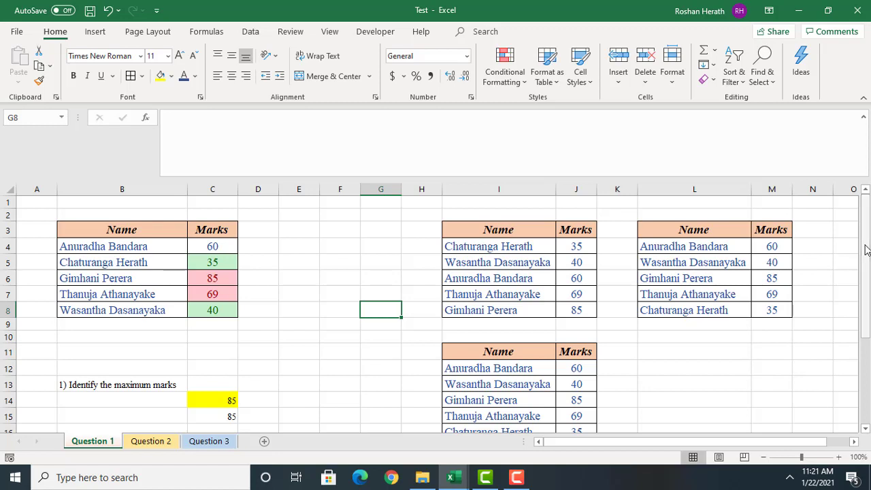
{"action": "left_click", "coordinate": [754, 382]}
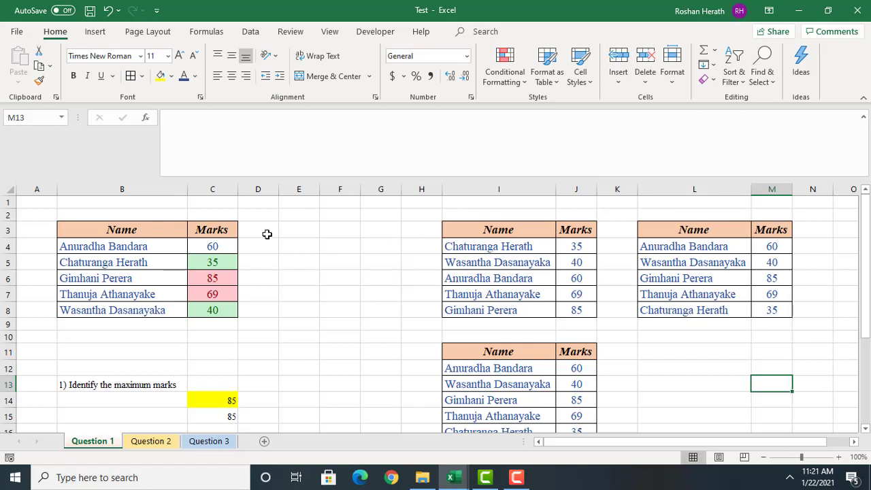
{"action": "left_click", "coordinate": [347, 323]}
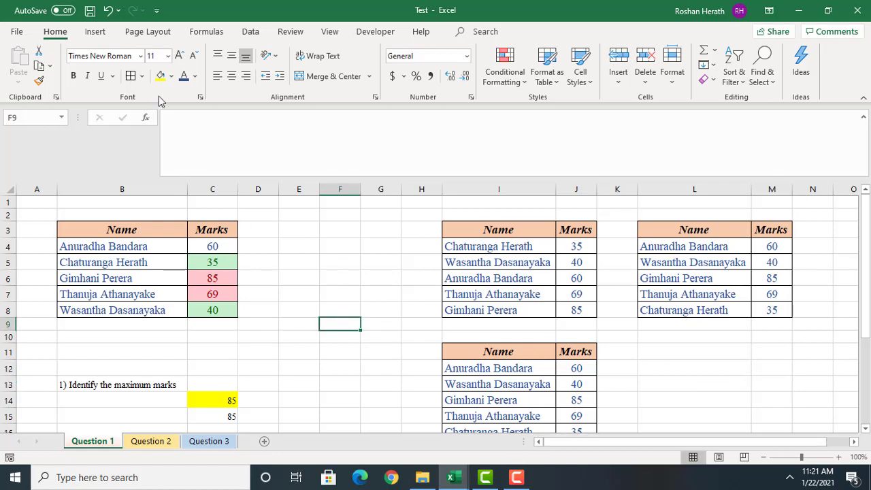
{"action": "left_click", "coordinate": [95, 31]}
{"action": "left_click", "coordinate": [211, 32]}
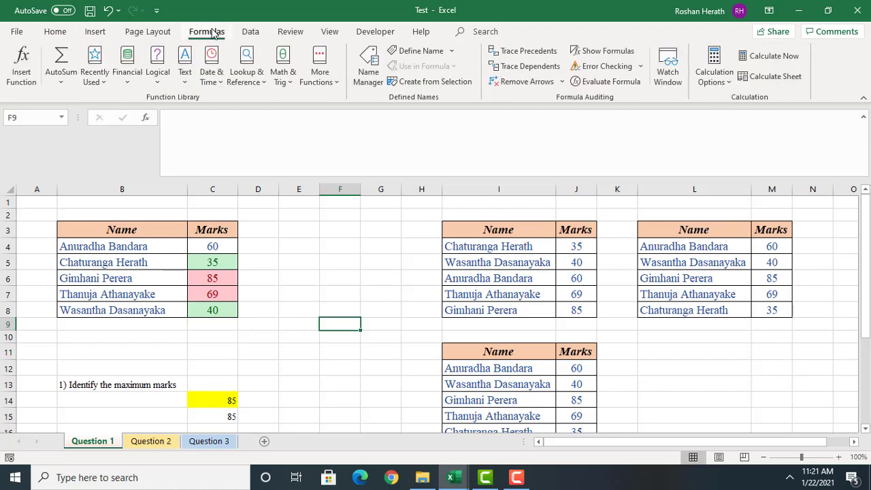
{"action": "left_click", "coordinate": [254, 34]}
{"action": "left_click", "coordinate": [297, 34]}
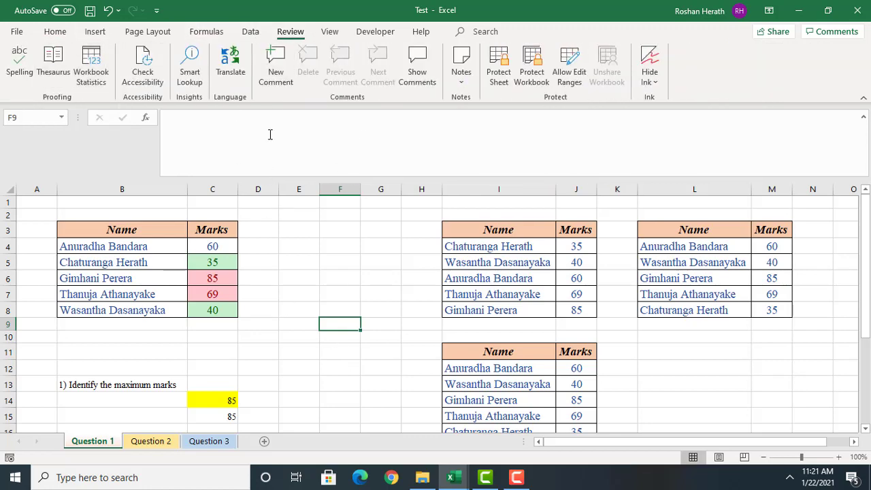
{"action": "left_click", "coordinate": [95, 31]}
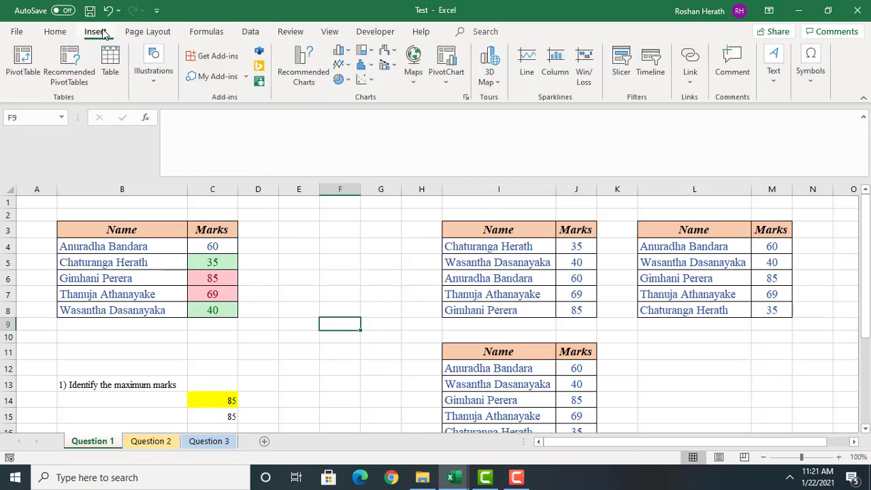
{"action": "left_click", "coordinate": [153, 33]}
{"action": "left_click", "coordinate": [57, 34]}
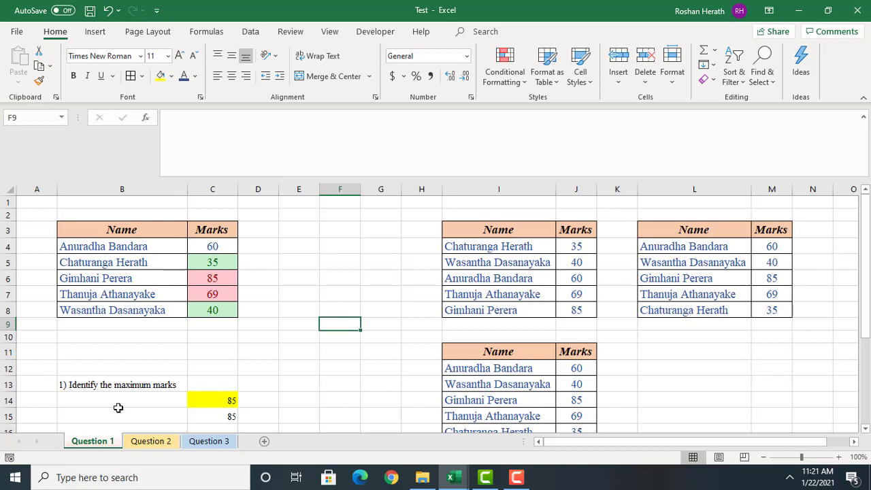
{"action": "left_click", "coordinate": [161, 449]}
{"action": "left_click", "coordinate": [208, 446]}
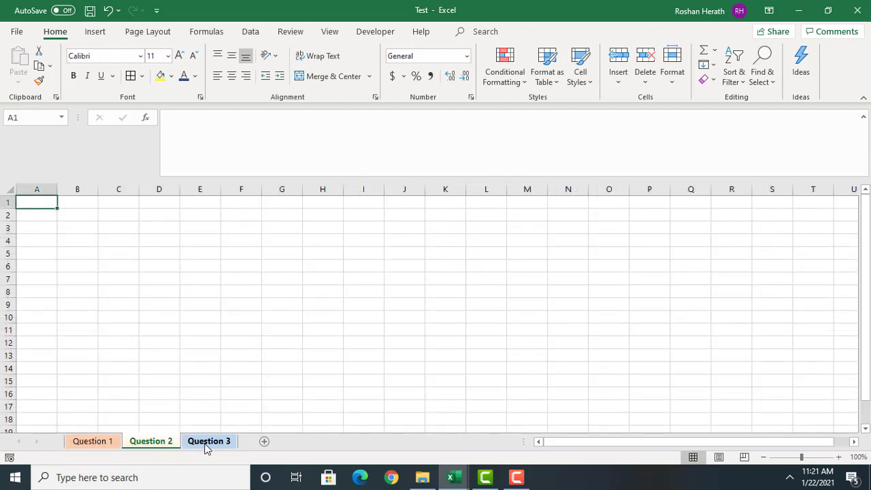
{"action": "left_click", "coordinate": [101, 444]}
{"action": "left_click", "coordinate": [129, 325]}
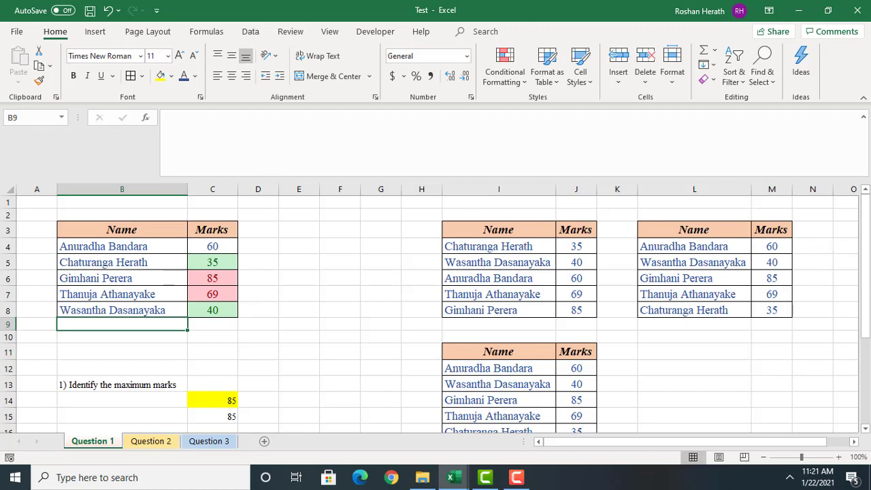
{"action": "left_click_drag", "start_coordinate": [868, 320], "coordinate": [868, 373]}
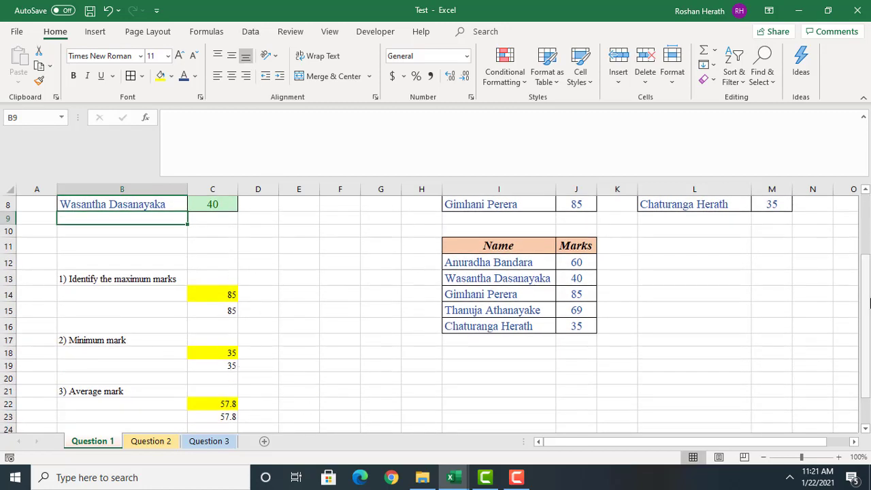
{"action": "left_click", "coordinate": [868, 208]}
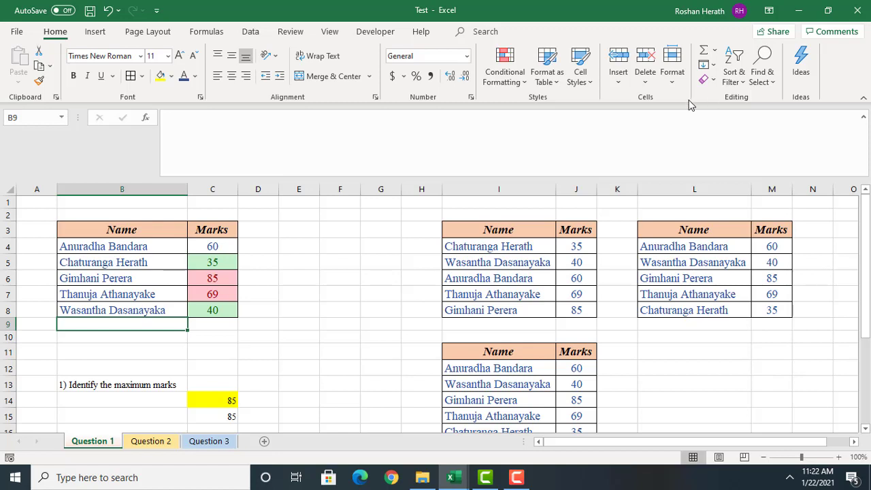
{"action": "left_click", "coordinate": [381, 257]}
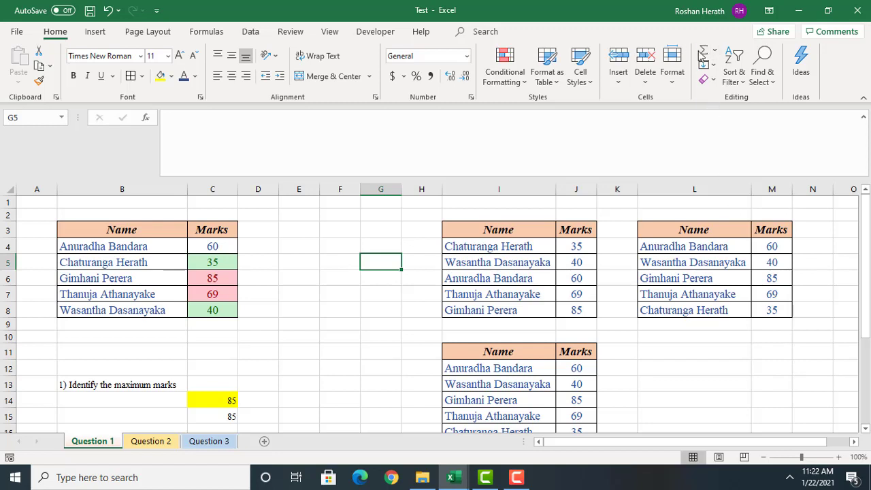
{"action": "left_click", "coordinate": [768, 327]}
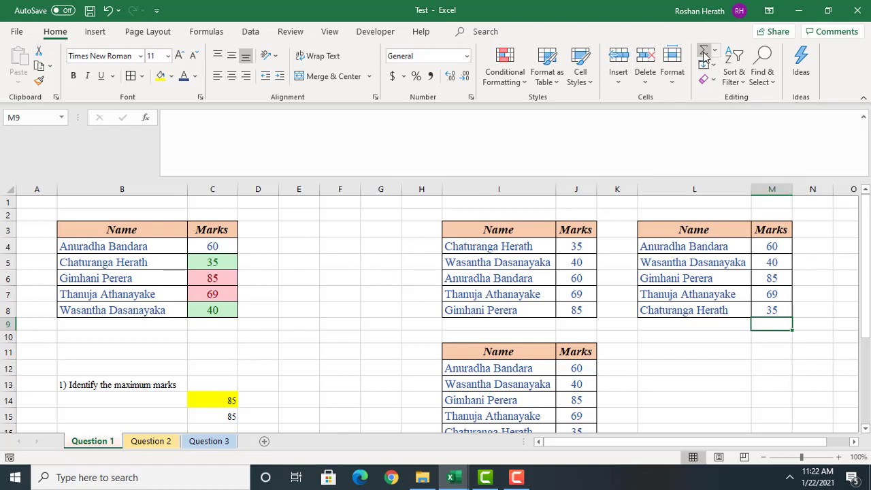
{"action": "left_click", "coordinate": [774, 427]}
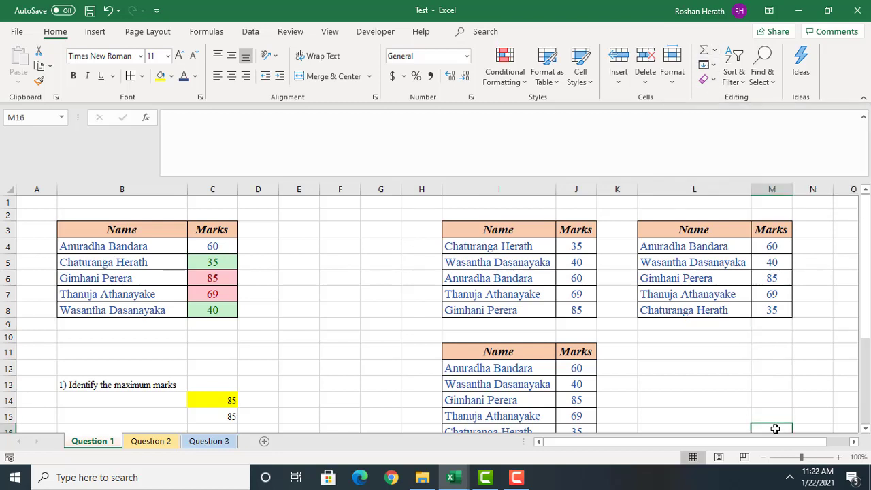
Step: Total the marks in M4:M8 in cell M9 with AutoSum and clear that total again
{"action": "left_click", "coordinate": [767, 338]}
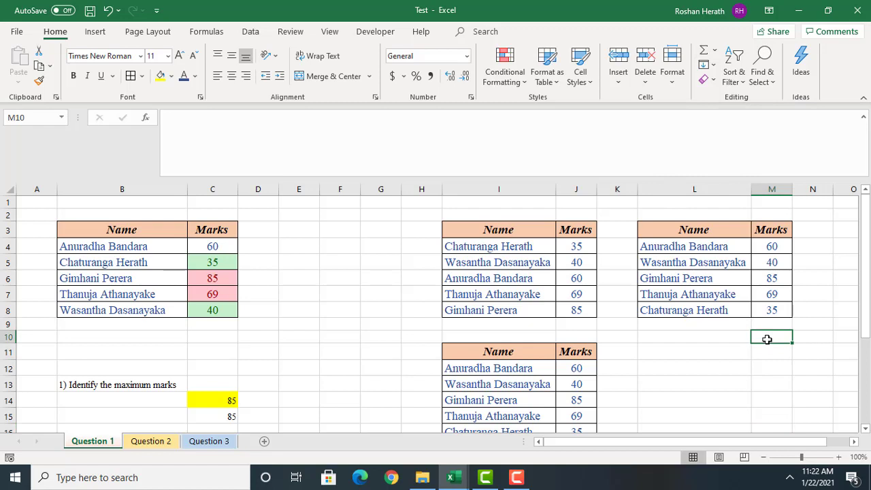
{"action": "left_click", "coordinate": [769, 325]}
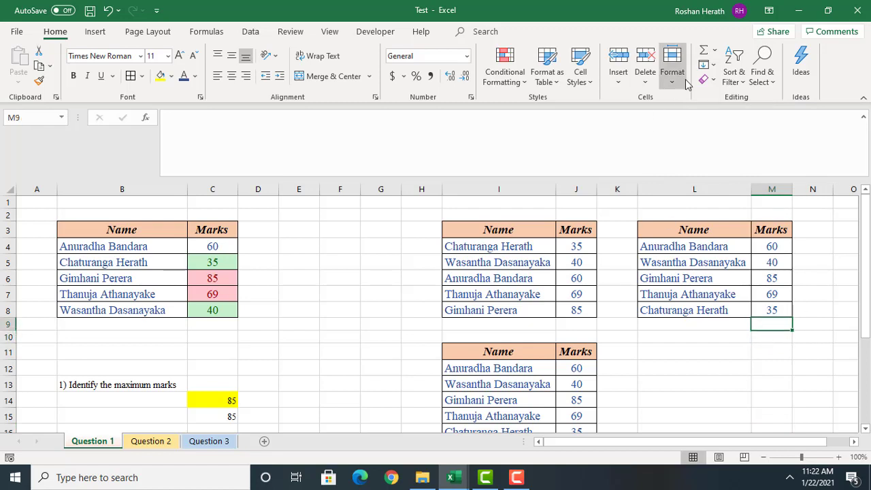
{"action": "left_click", "coordinate": [701, 54]}
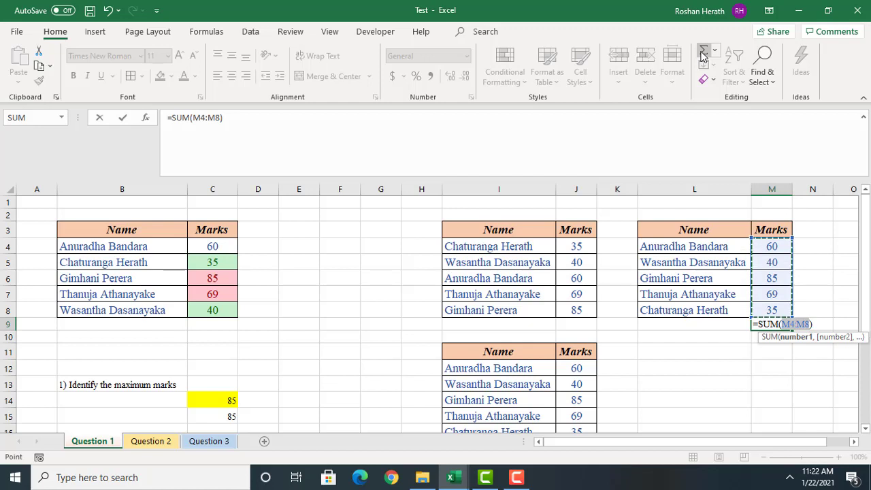
{"action": "key", "text": "Return"}
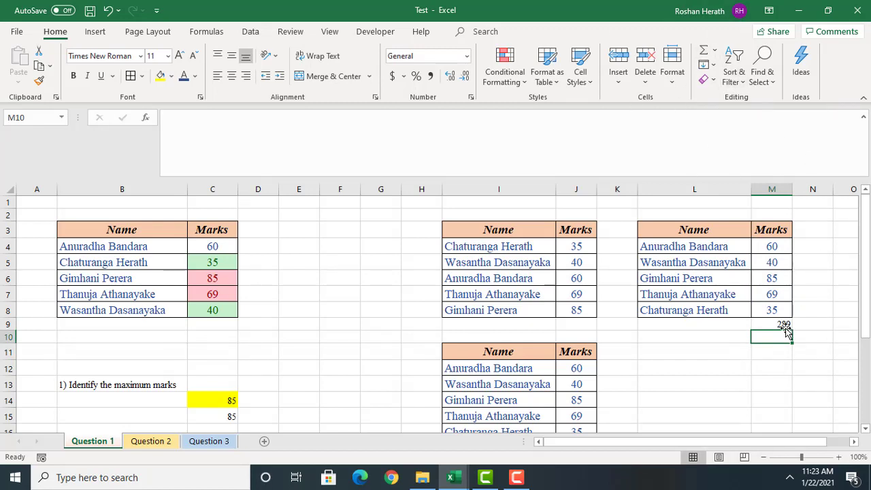
{"action": "left_click", "coordinate": [764, 326]}
{"action": "key", "text": "Delete"}
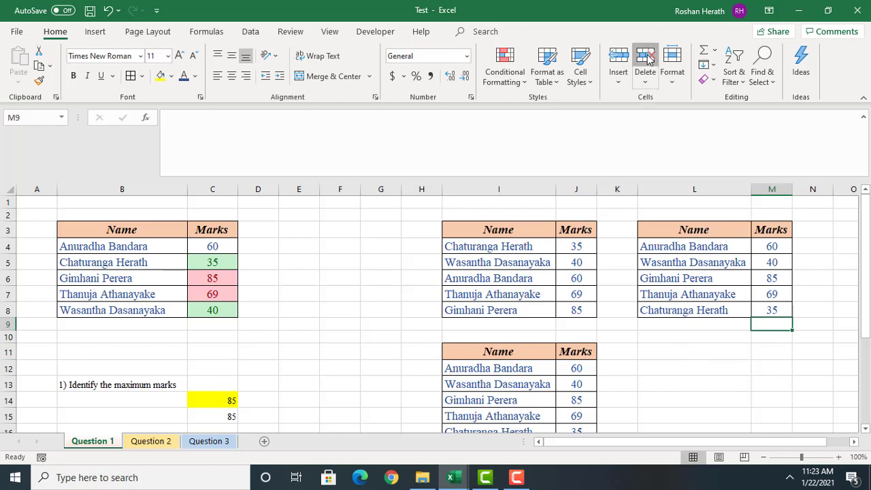
Step: Delete cell M4 with the Shift cells up option and undo the deletion, doing this twice
{"action": "left_click", "coordinate": [645, 82]}
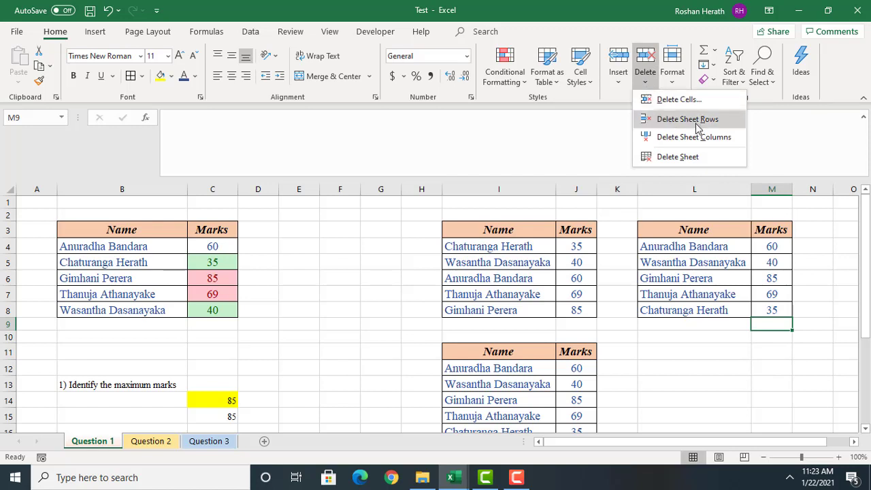
{"action": "left_click", "coordinate": [829, 347]}
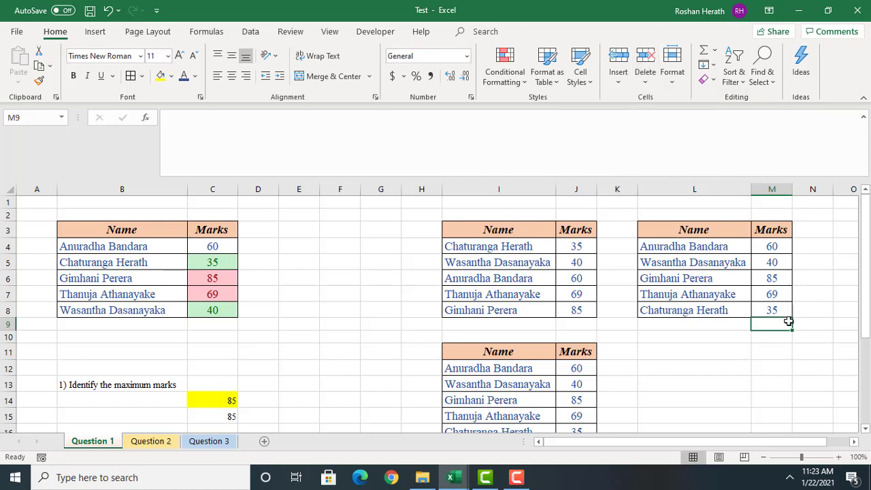
{"action": "left_click", "coordinate": [770, 247]}
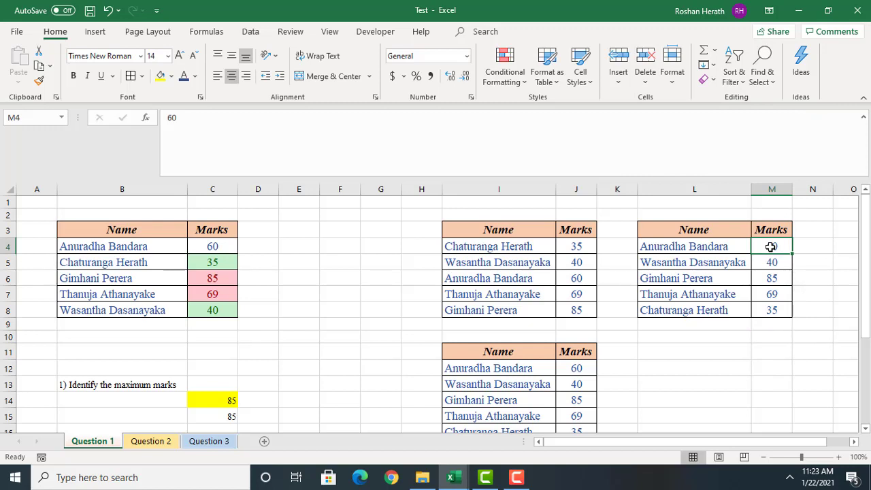
{"action": "left_click", "coordinate": [645, 80]}
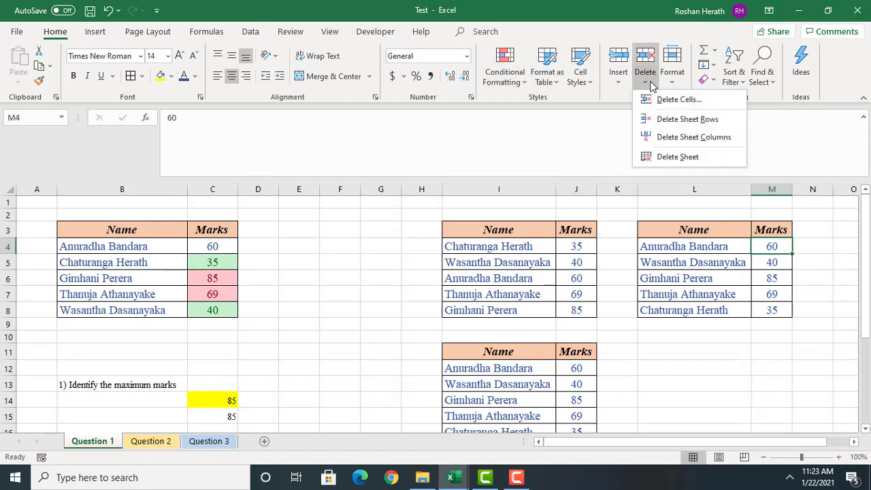
{"action": "left_click", "coordinate": [677, 99]}
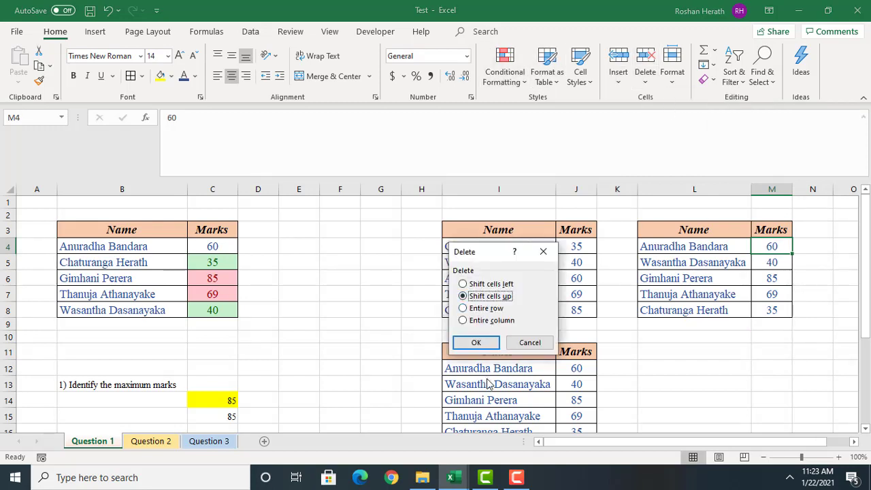
{"action": "left_click", "coordinate": [477, 343]}
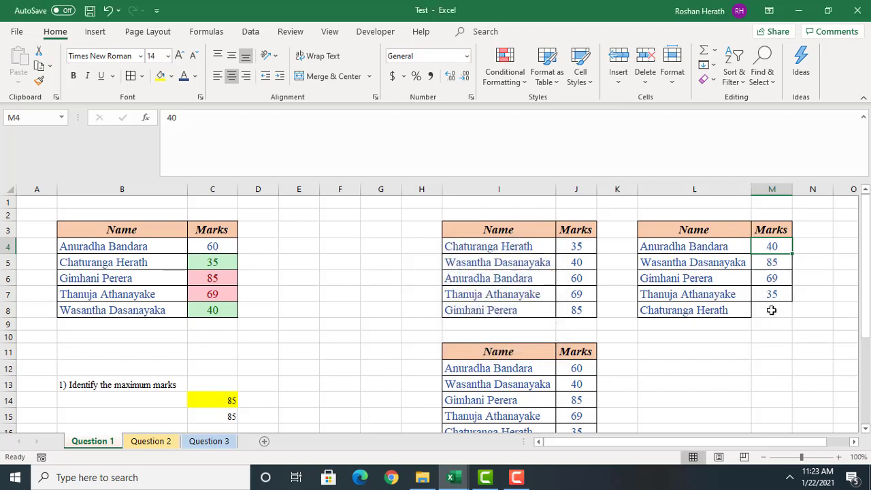
{"action": "left_click", "coordinate": [107, 11]}
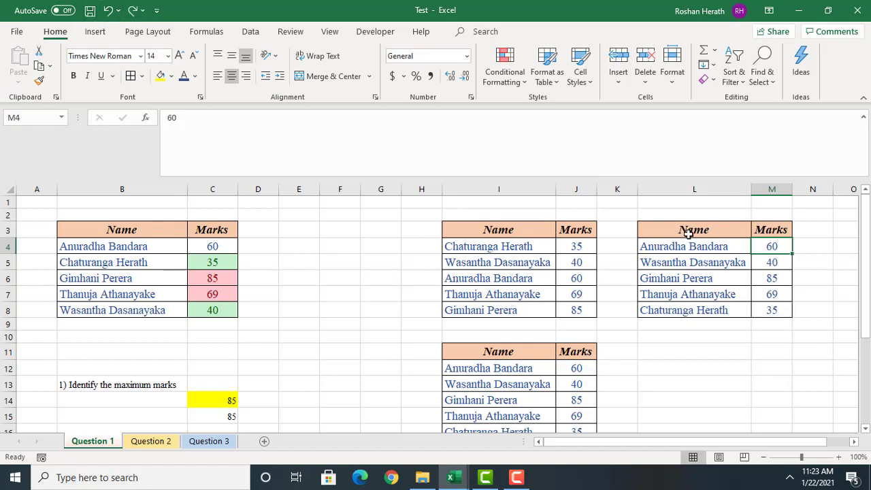
{"action": "left_click", "coordinate": [643, 79]}
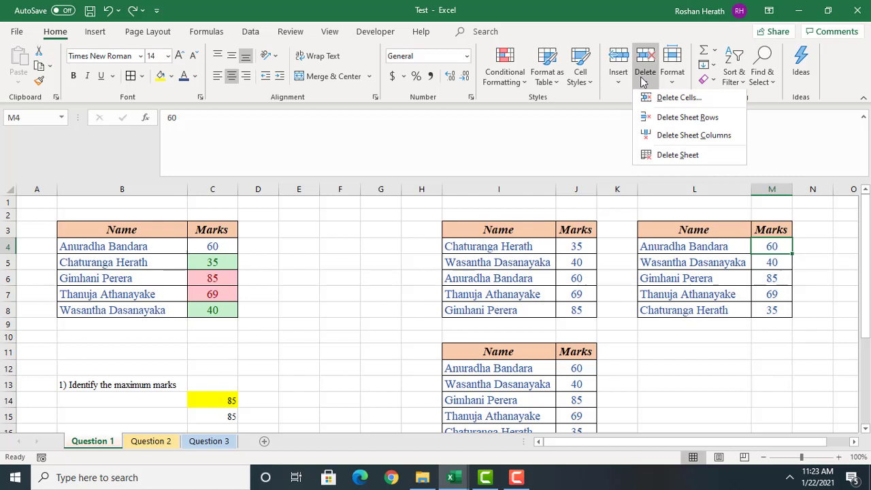
{"action": "left_click", "coordinate": [673, 99]}
{"action": "left_click", "coordinate": [474, 344]}
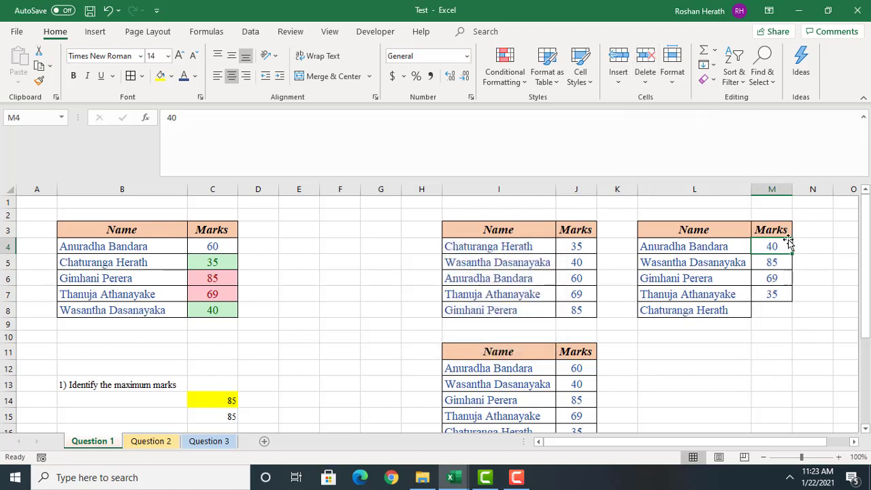
{"action": "left_click", "coordinate": [109, 13]}
{"action": "left_click", "coordinate": [748, 382]}
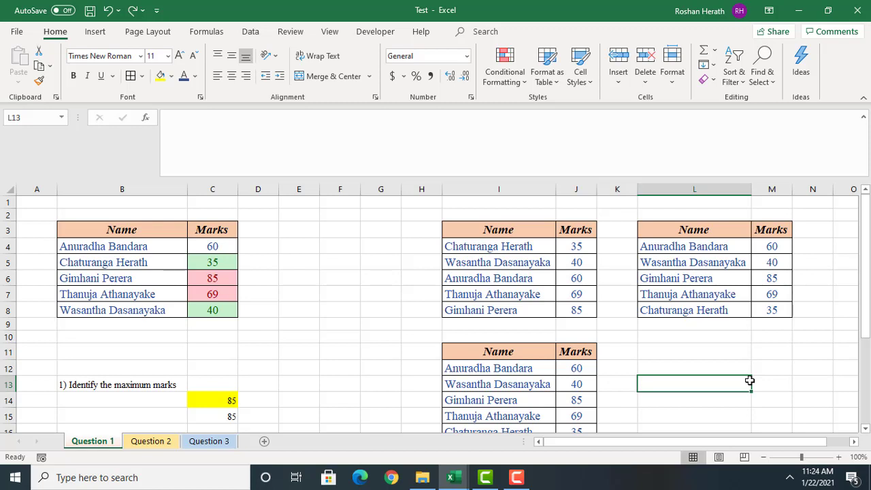
{"action": "left_click", "coordinate": [350, 301]}
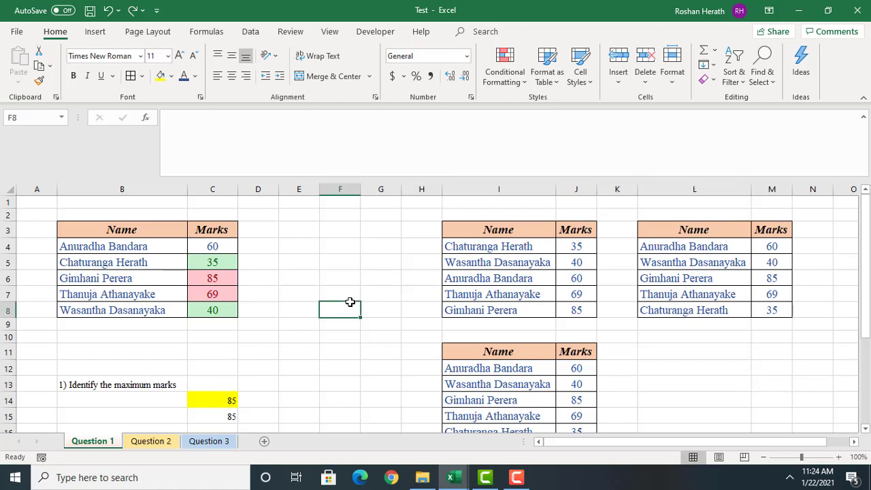
{"action": "left_click", "coordinate": [765, 333]}
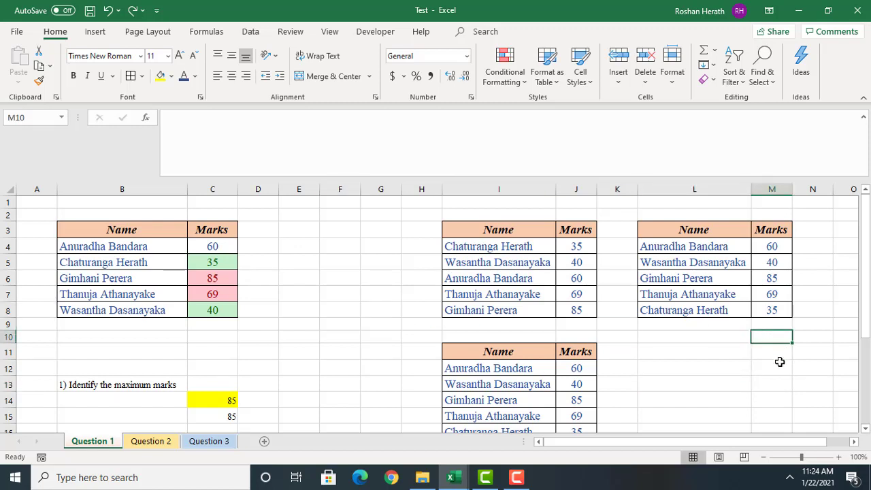
{"action": "left_click", "coordinate": [780, 363]}
{"action": "left_click", "coordinate": [776, 426]}
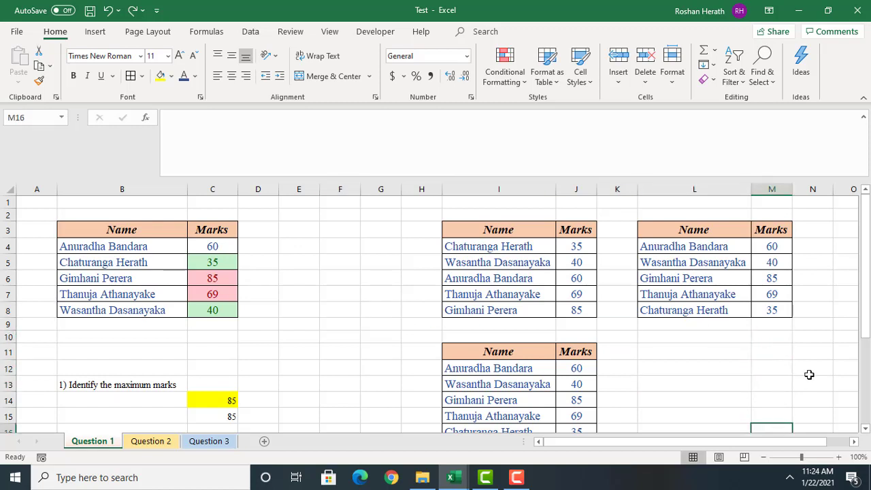
{"action": "left_click", "coordinate": [781, 369]}
{"action": "left_click", "coordinate": [787, 384]}
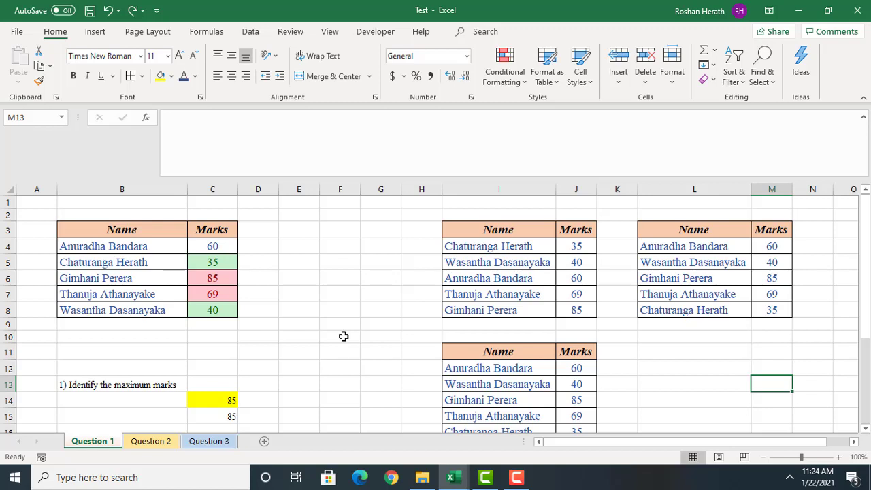
Step: Deselect the data by selecting an empty cell and save the Test workbook
{"action": "left_click", "coordinate": [348, 313]}
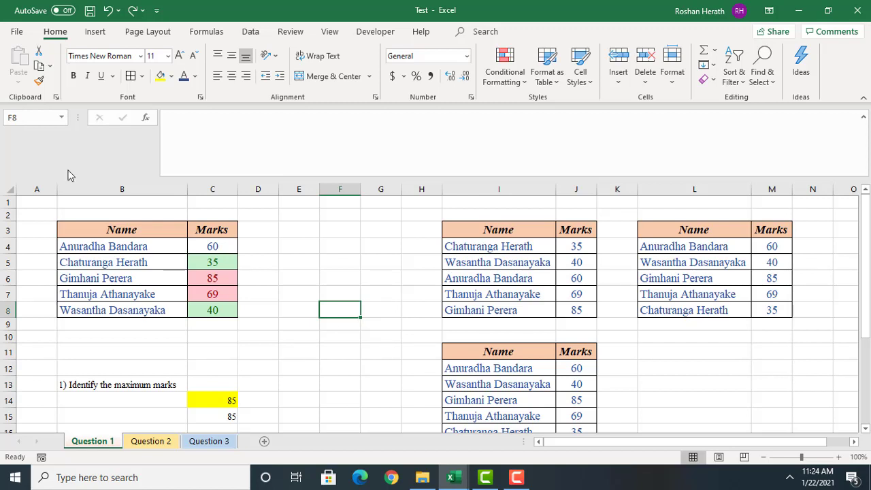
{"action": "left_click", "coordinate": [91, 13]}
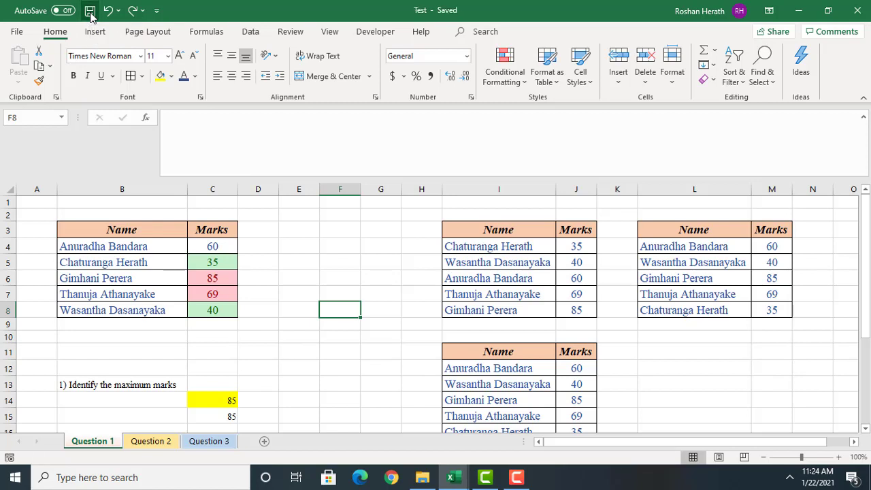
{"action": "left_click", "coordinate": [376, 392]}
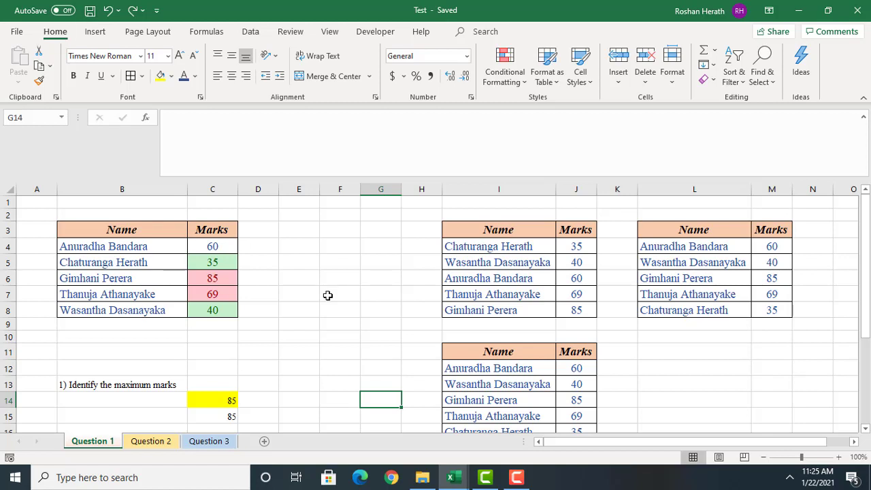
{"action": "left_click", "coordinate": [787, 350]}
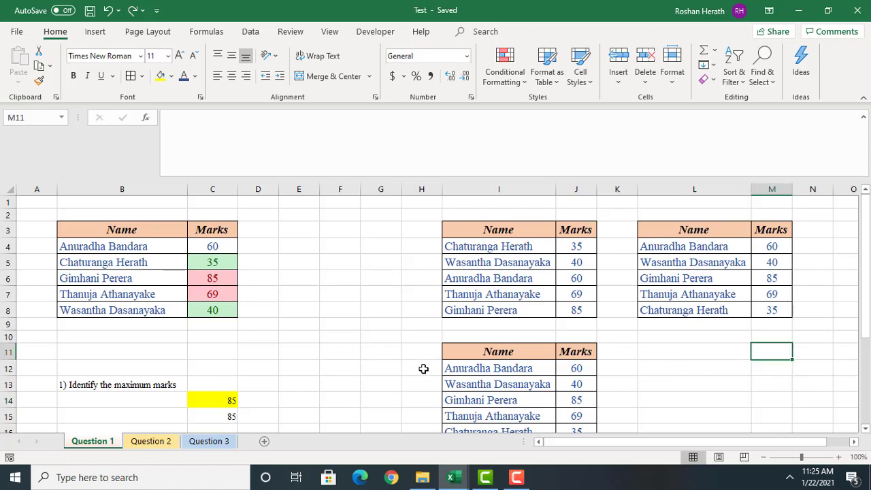
{"action": "left_click", "coordinate": [337, 379]}
{"action": "left_click", "coordinate": [331, 297]}
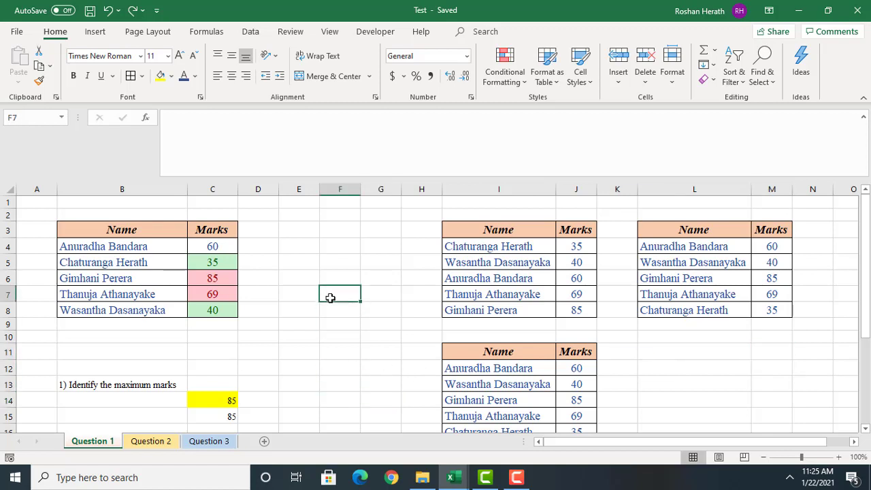
{"action": "left_click", "coordinate": [330, 326]}
{"action": "left_click", "coordinate": [328, 274]}
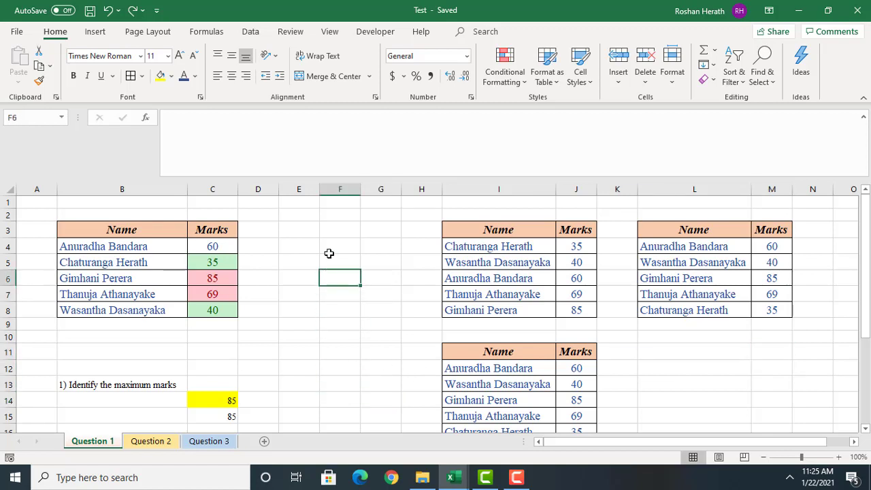
{"action": "left_click", "coordinate": [332, 219]}
{"action": "left_click", "coordinate": [330, 333]}
{"action": "left_click", "coordinate": [330, 344]}
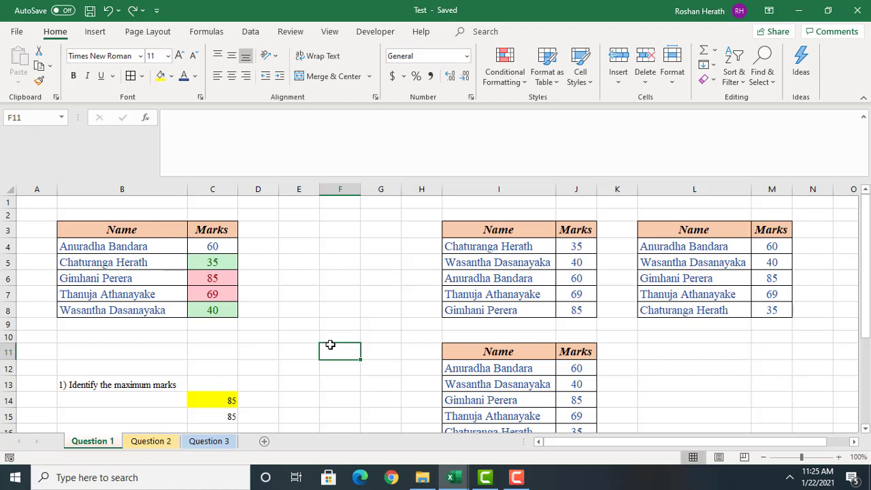
Step: Save the Test workbook once more and switch to the Final Answer workbook
{"action": "left_click", "coordinate": [90, 11]}
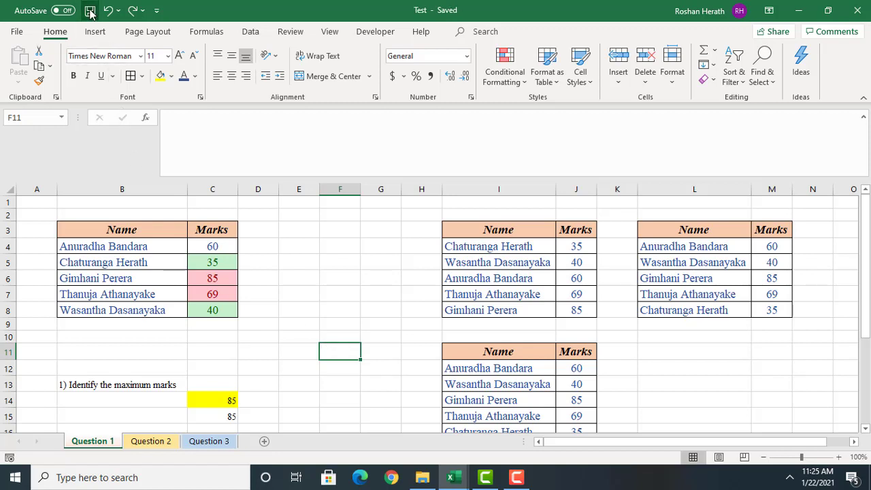
{"action": "left_click", "coordinate": [454, 478]}
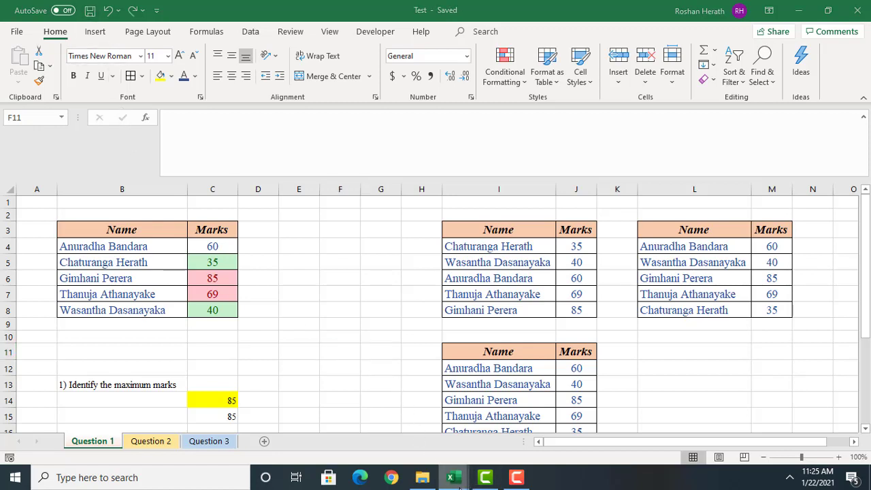
{"action": "left_click", "coordinate": [384, 416]}
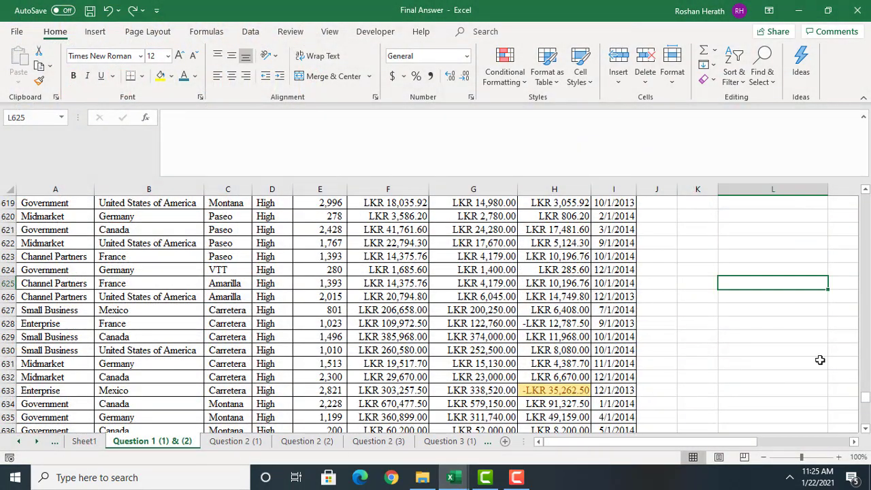
Step: Select the whole sales table A1:I701 with its header row on the Question 1 (1) & (2) sheet
{"action": "left_click_drag", "start_coordinate": [865, 402], "coordinate": [865, 198]}
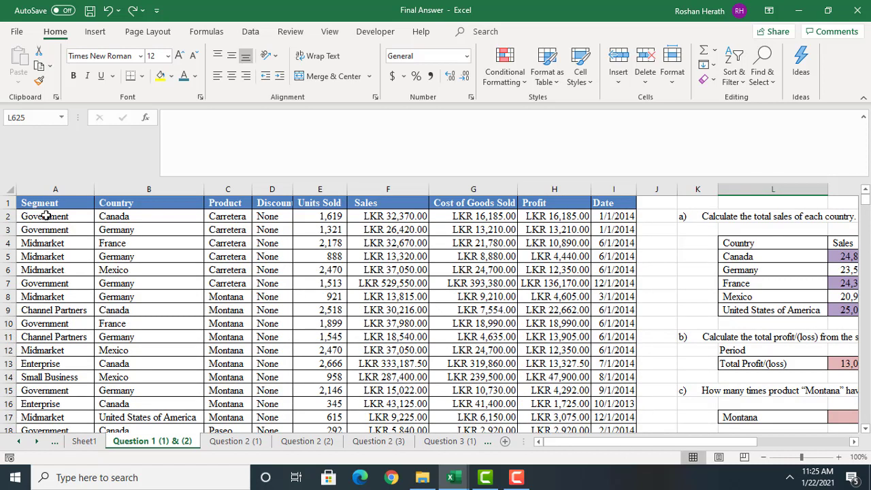
{"action": "left_click_drag", "start_coordinate": [41, 202], "coordinate": [595, 487]}
{"action": "left_click_drag", "start_coordinate": [594, 488], "coordinate": [614, 404]}
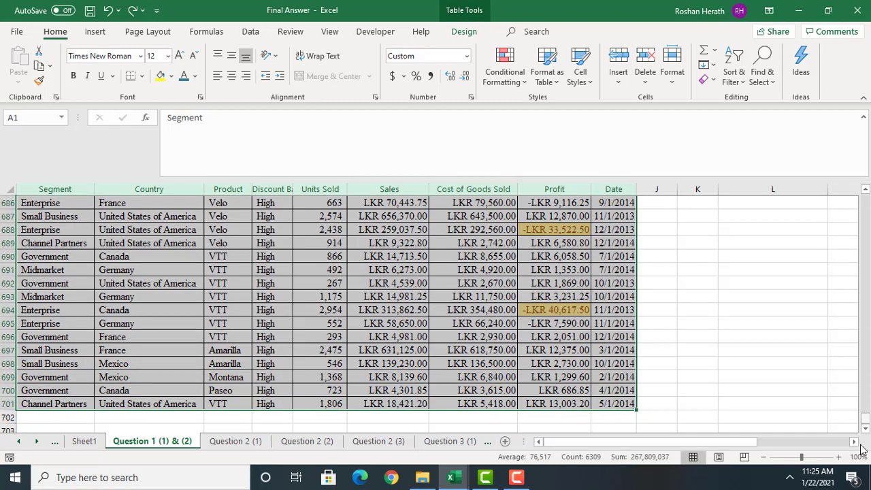
{"action": "left_click_drag", "start_coordinate": [866, 423], "coordinate": [865, 194]}
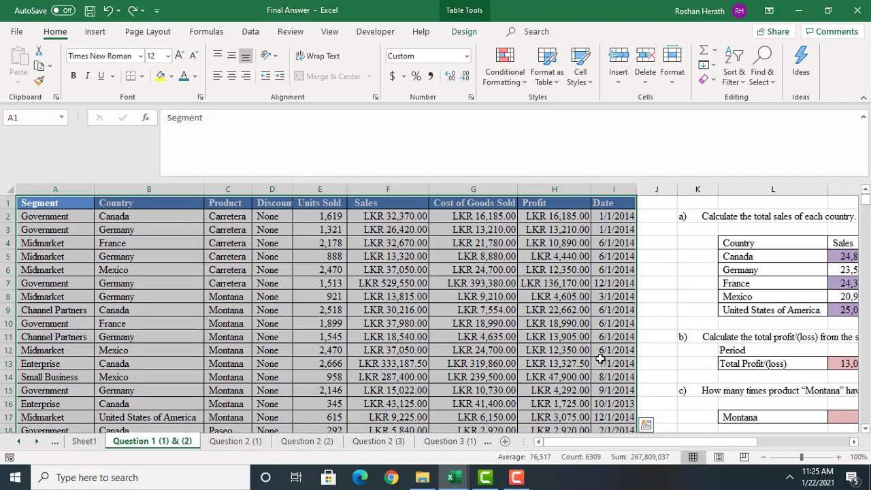
Step: Sort the sales table by Segment on Cell Values in A to Z order using a custom sort
{"action": "left_click", "coordinate": [733, 86]}
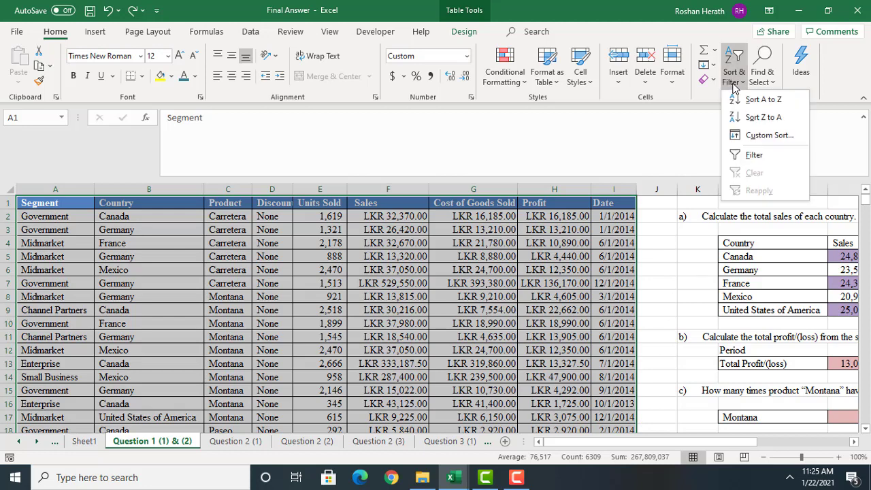
{"action": "left_click", "coordinate": [755, 139]}
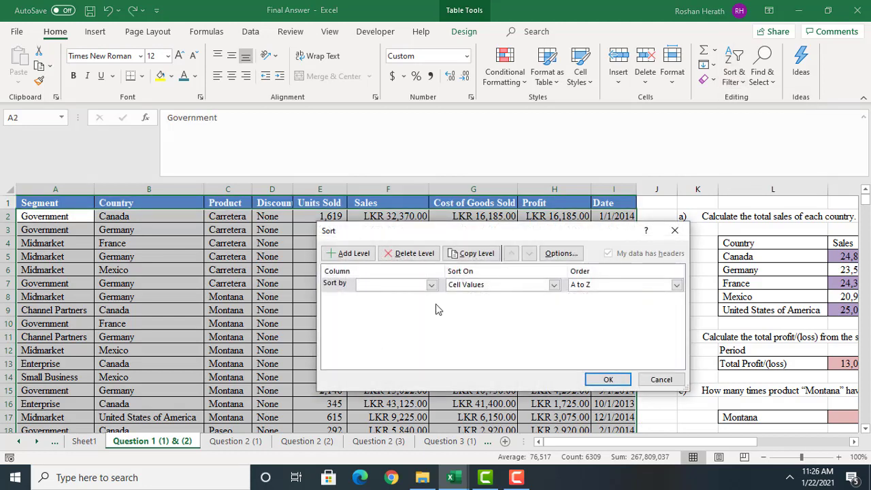
{"action": "left_click", "coordinate": [432, 284]}
{"action": "left_click", "coordinate": [390, 300]}
{"action": "left_click", "coordinate": [608, 379]}
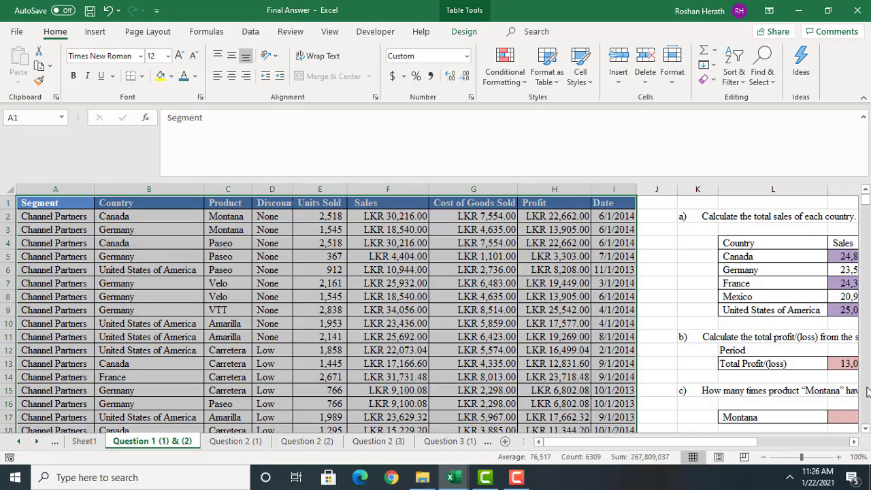
Step: Minimize the Final Answer workbook and select an empty cell on the Question 1 sheet of the Test workbook
{"action": "scroll", "coordinate": [868, 391], "scroll_direction": "down", "scroll_amount": 20}
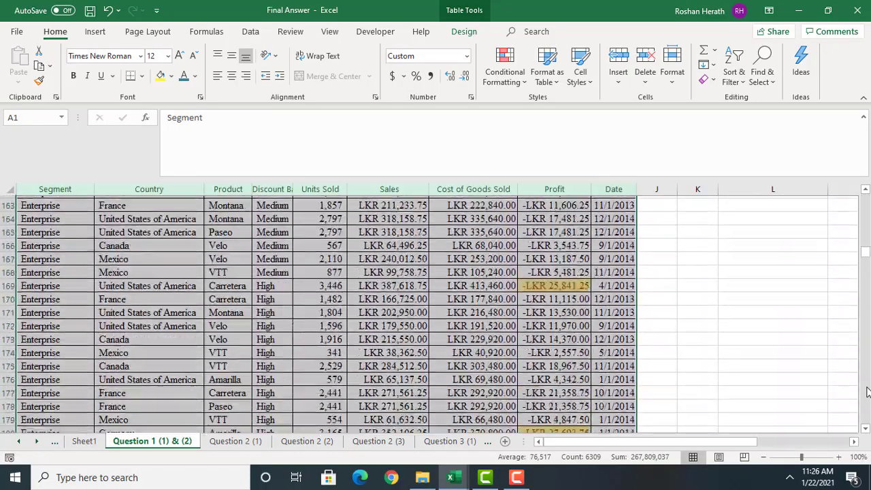
{"action": "scroll", "coordinate": [867, 392], "scroll_direction": "down", "scroll_amount": 20}
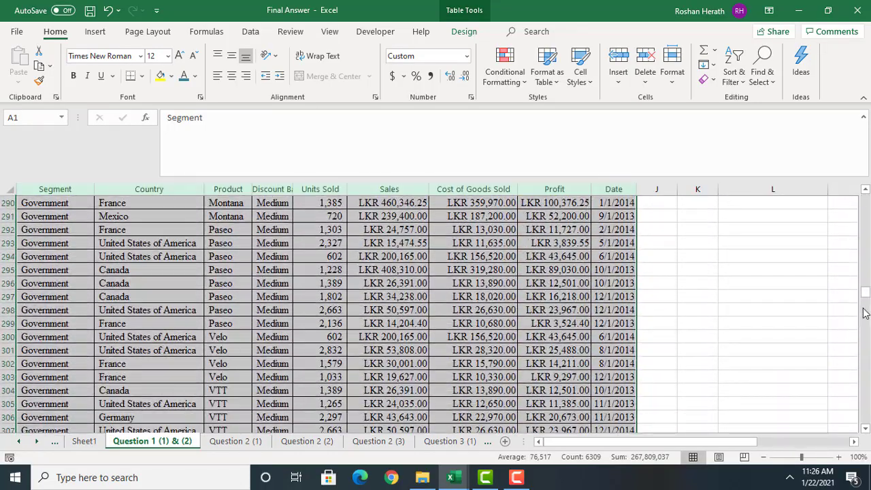
{"action": "left_click_drag", "start_coordinate": [864, 297], "coordinate": [864, 178]}
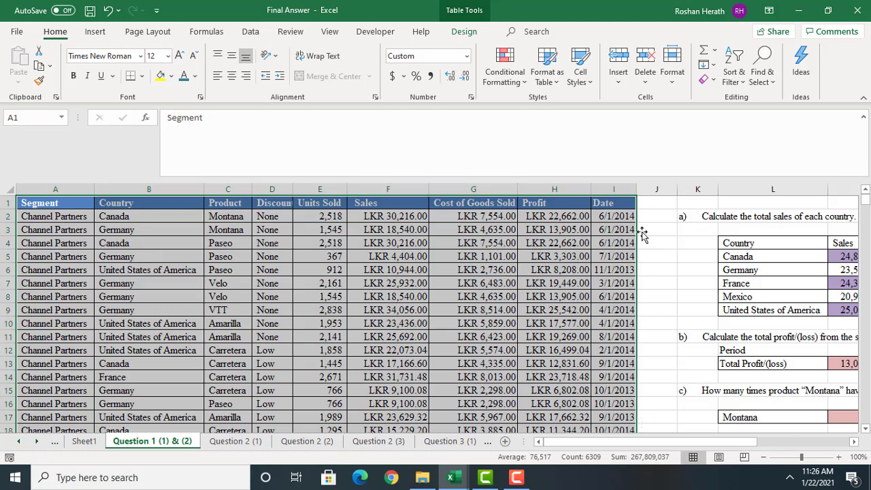
{"action": "left_click", "coordinate": [798, 11]}
{"action": "left_click", "coordinate": [505, 396]}
{"action": "left_click", "coordinate": [372, 275]}
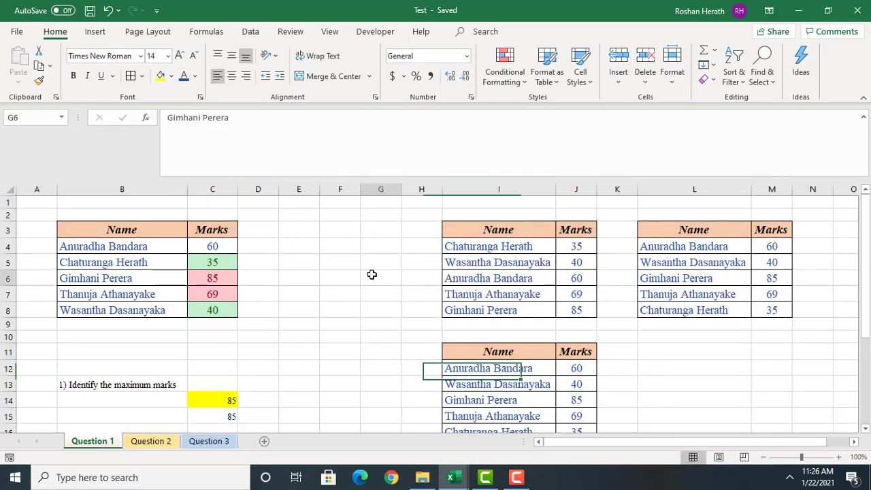
{"action": "left_click", "coordinate": [341, 353]}
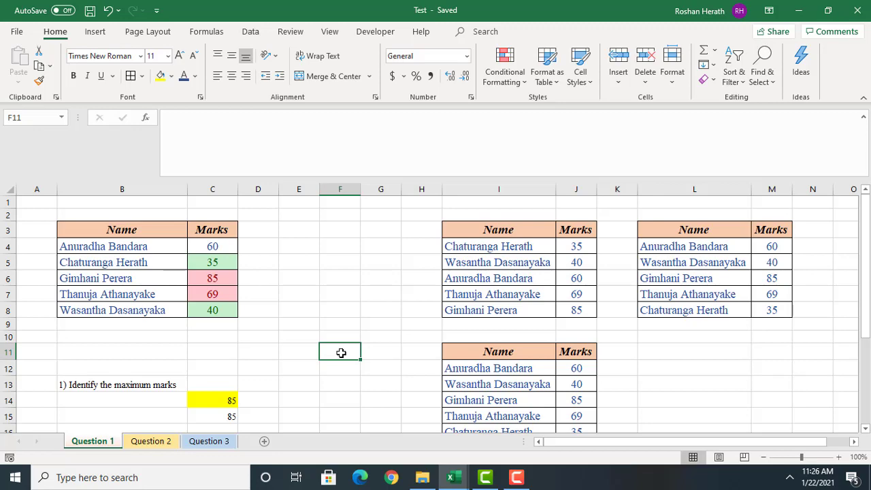
Step: Look at the Question 2 and Question 3 sheets, return to the Question 1 sheet and select empty cell E4
{"action": "left_click", "coordinate": [147, 441]}
{"action": "left_click", "coordinate": [199, 443]}
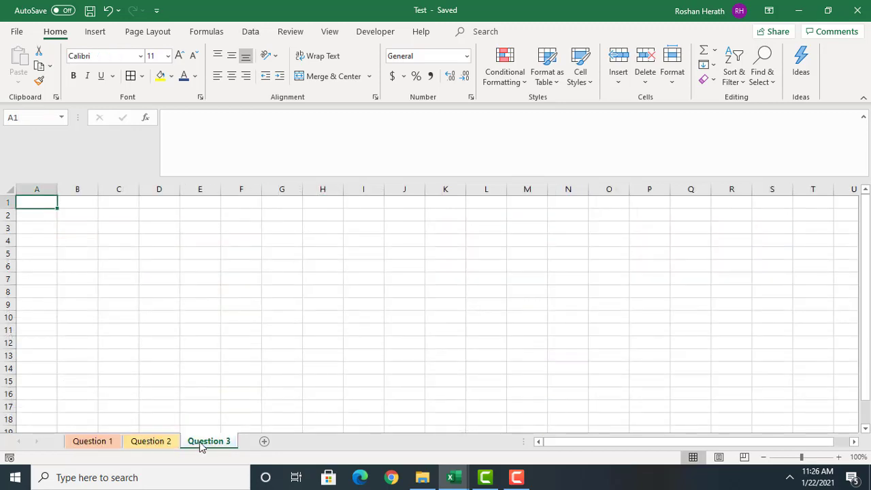
{"action": "left_click", "coordinate": [97, 441]}
{"action": "left_click", "coordinate": [143, 441]}
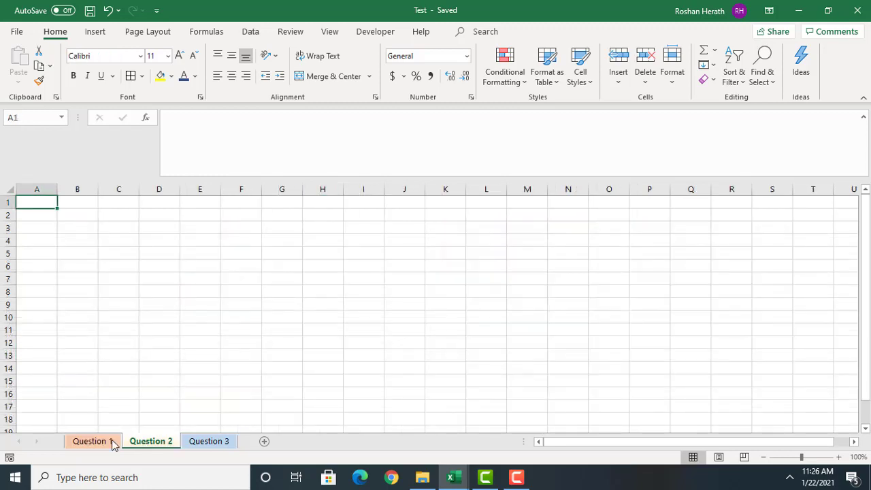
{"action": "left_click", "coordinate": [95, 442]}
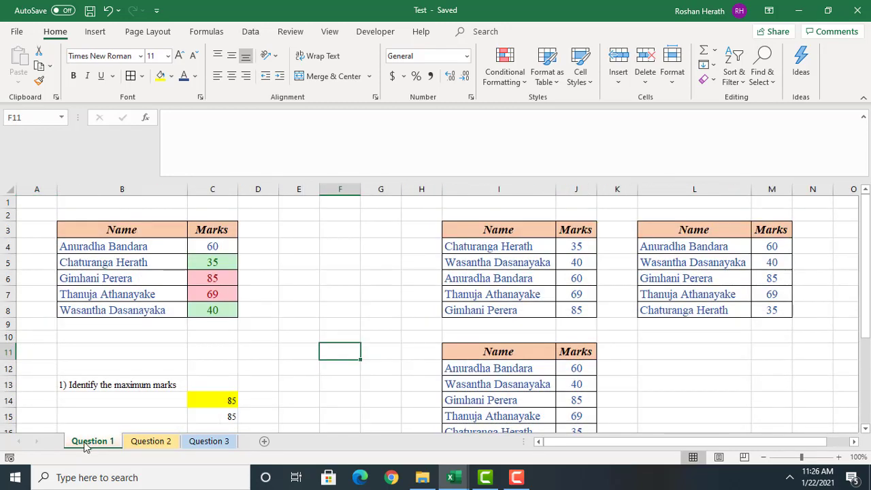
{"action": "left_click", "coordinate": [316, 247]}
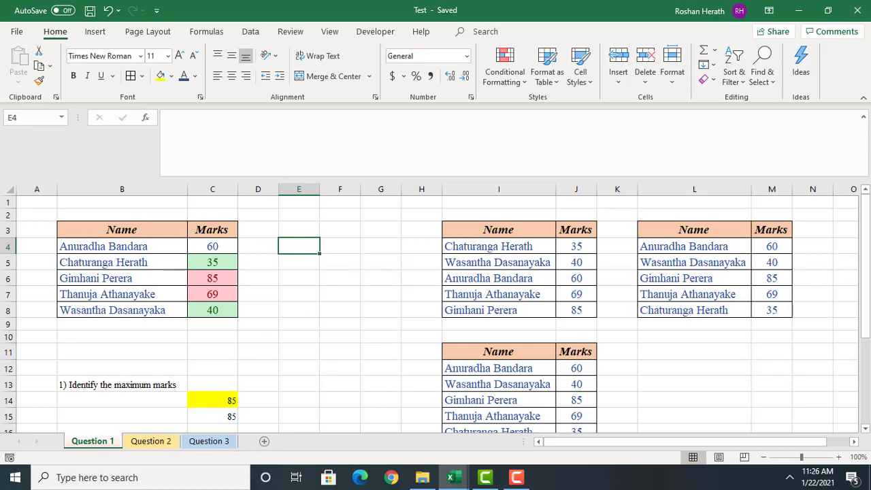
{"action": "left_click_drag", "start_coordinate": [865, 266], "coordinate": [860, 229]}
{"action": "mouse_move", "coordinate": [491, 481]}
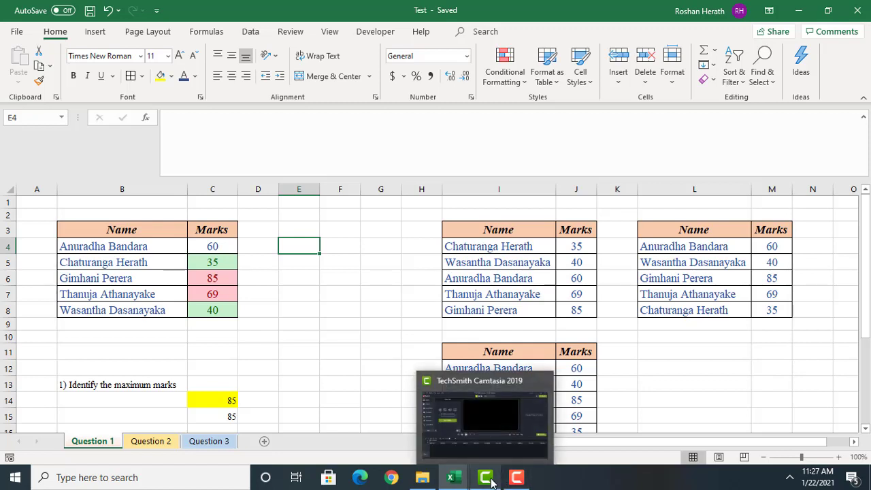
{"action": "left_click", "coordinate": [517, 477]}
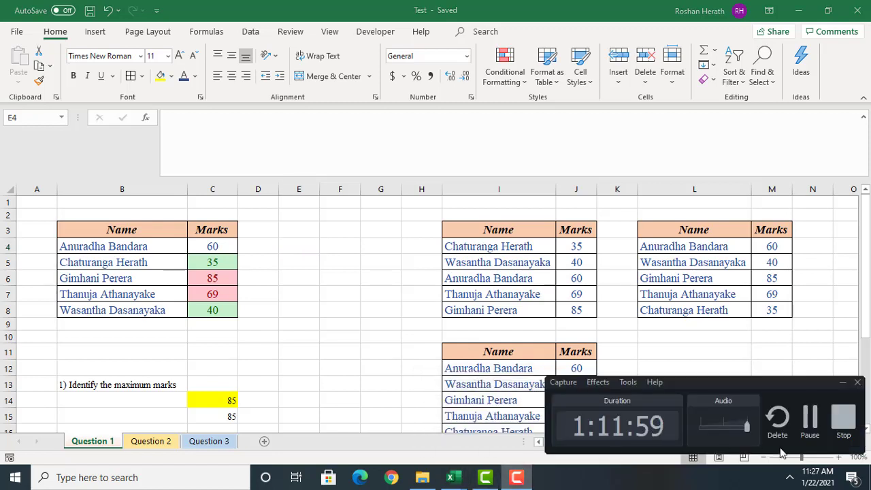